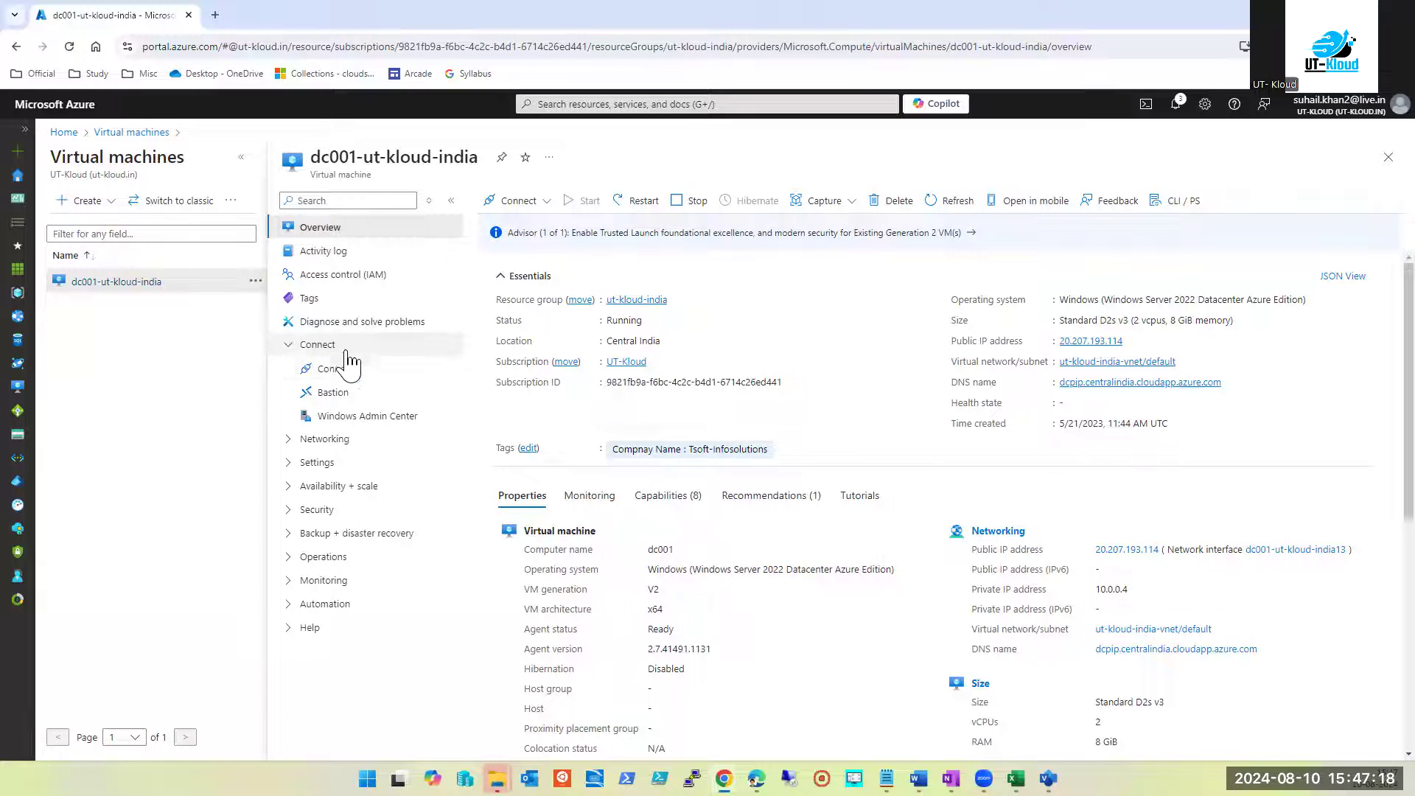
Look through the virtual machine's Connect and Networking options, and view its Disks settings
click(291, 345)
click(290, 372)
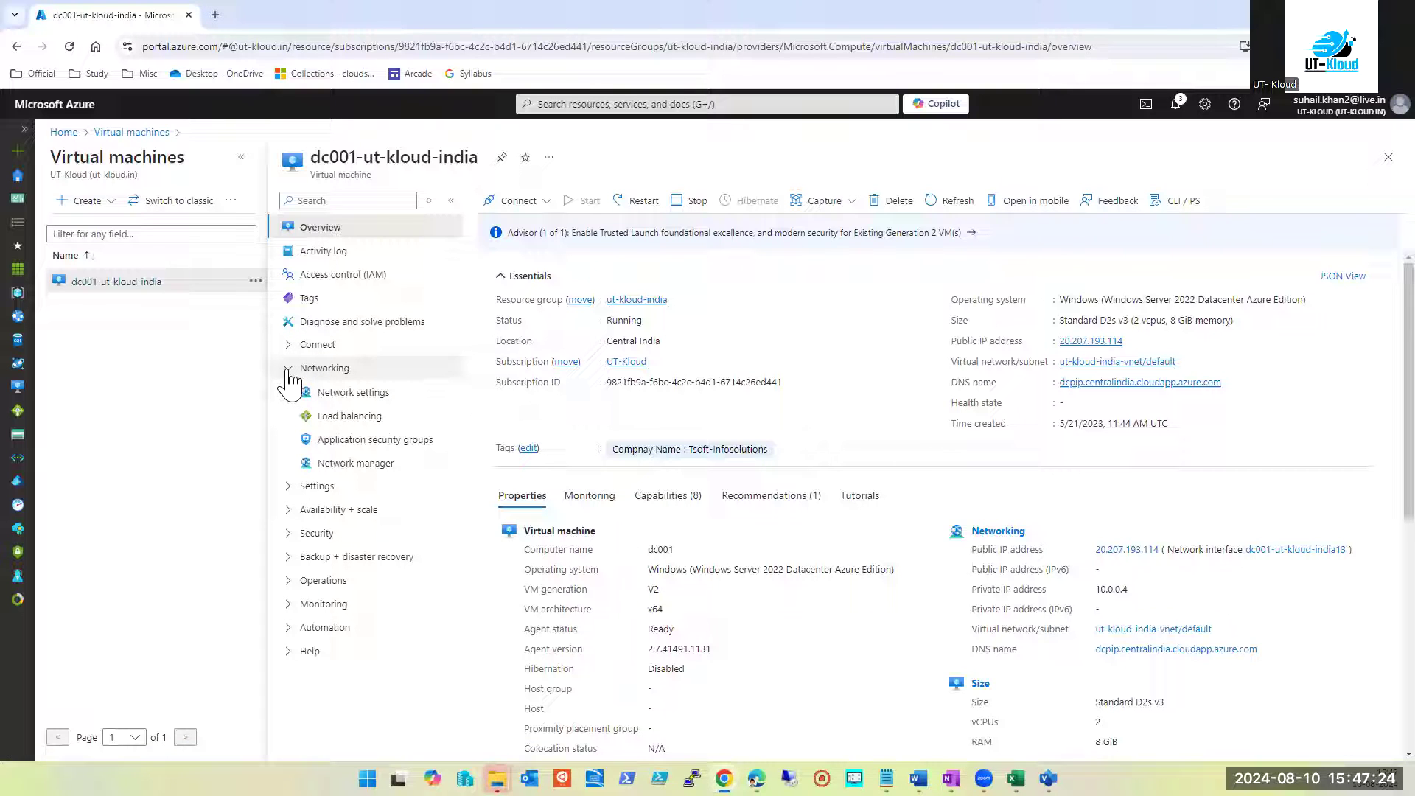
click(289, 371)
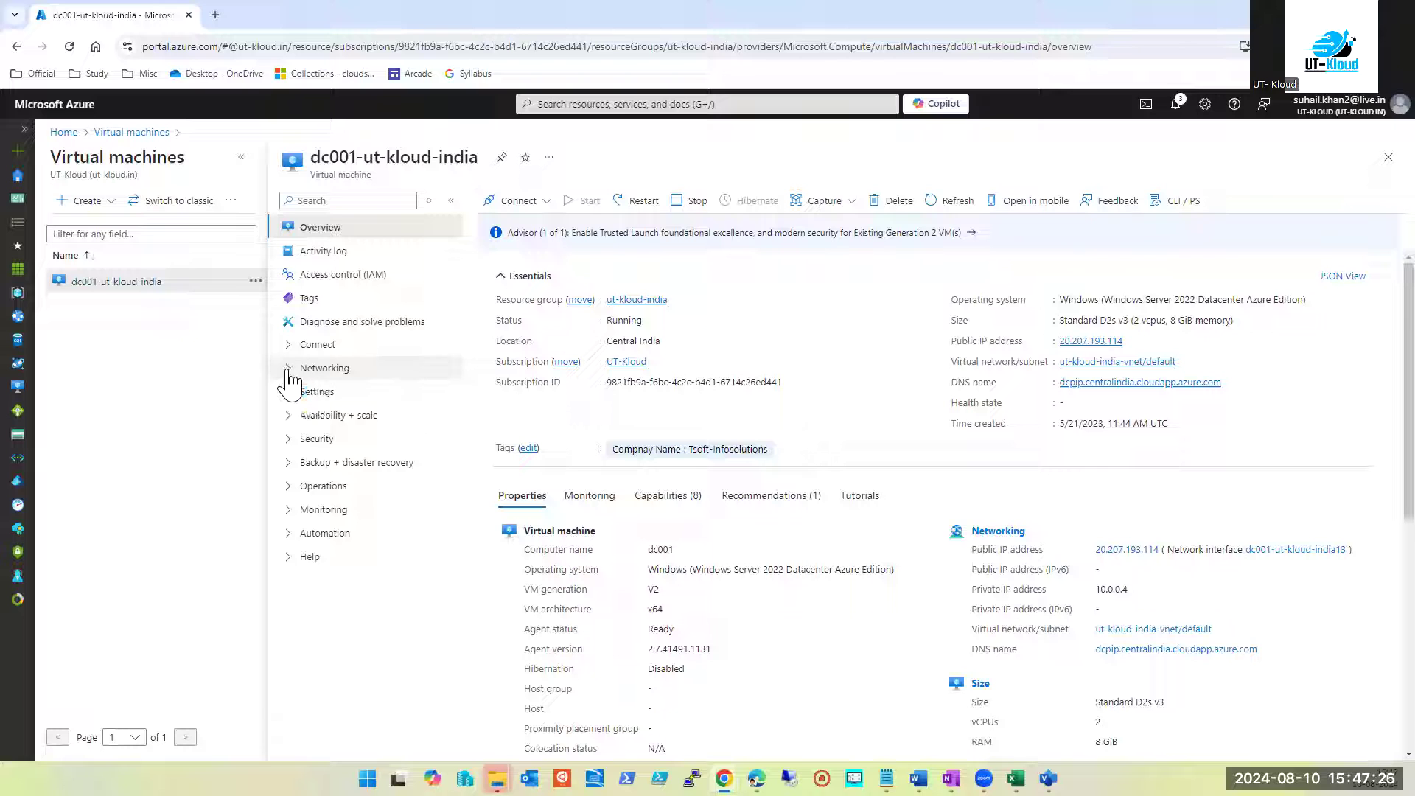
click(290, 393)
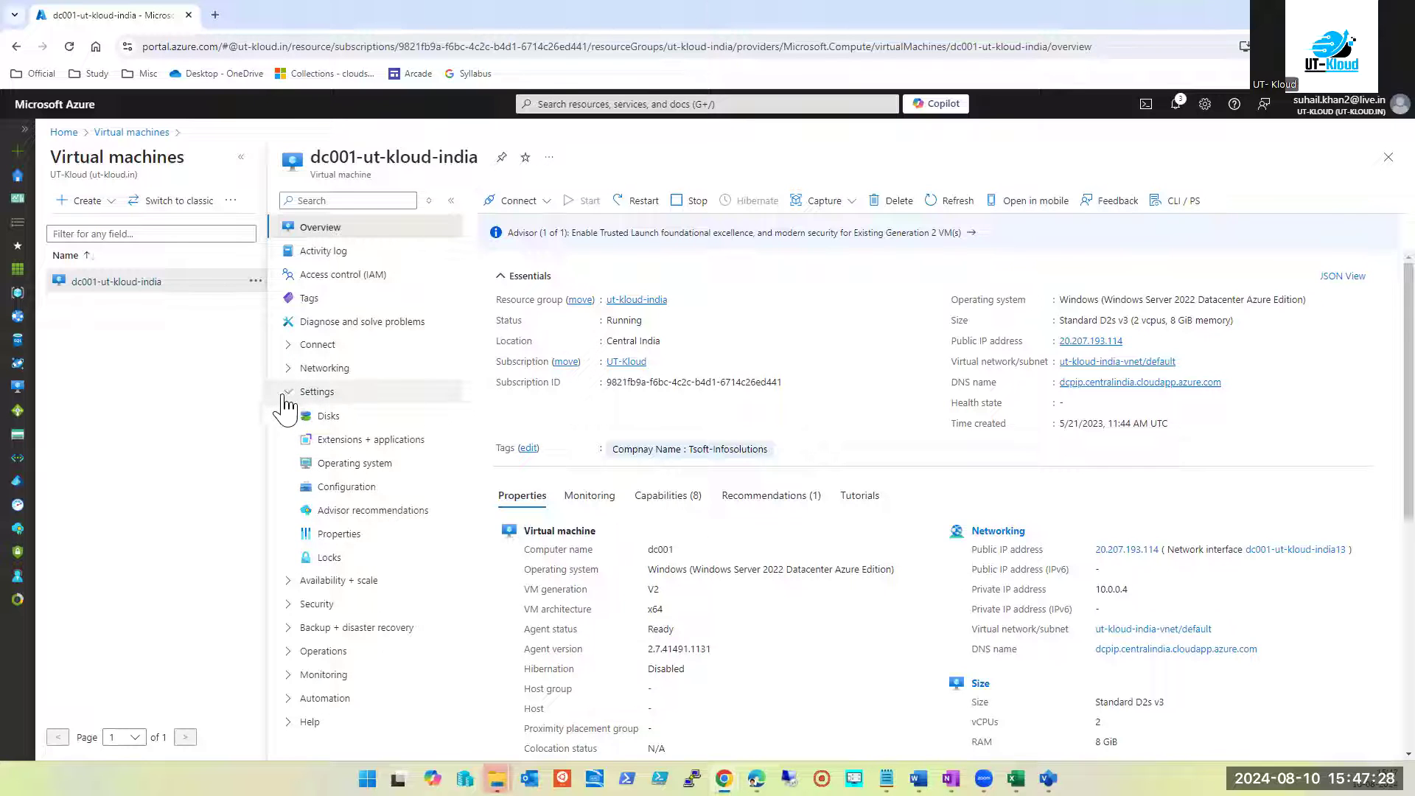
click(326, 417)
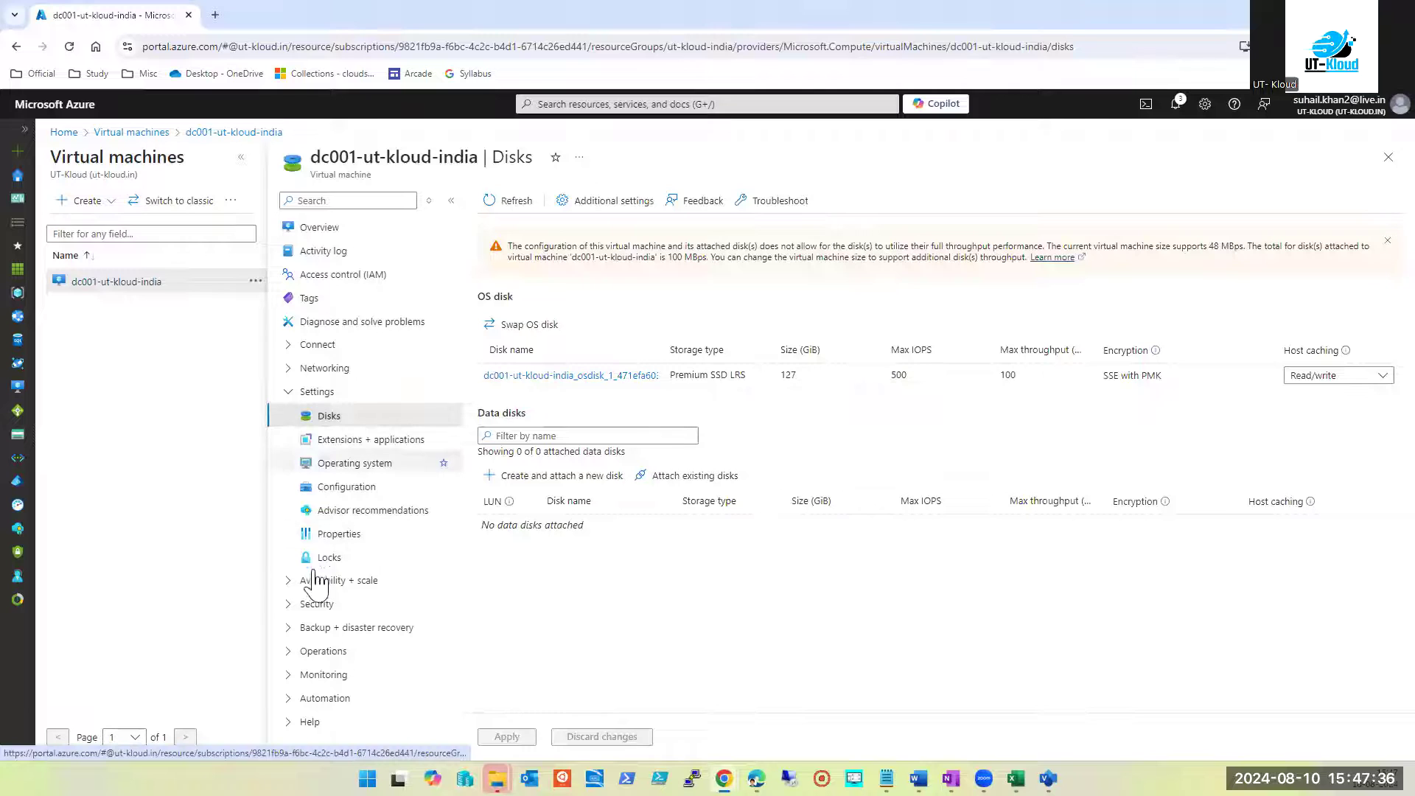
Review the full list of properties of the virtual machine dc001-ut-kloud-india
click(340, 542)
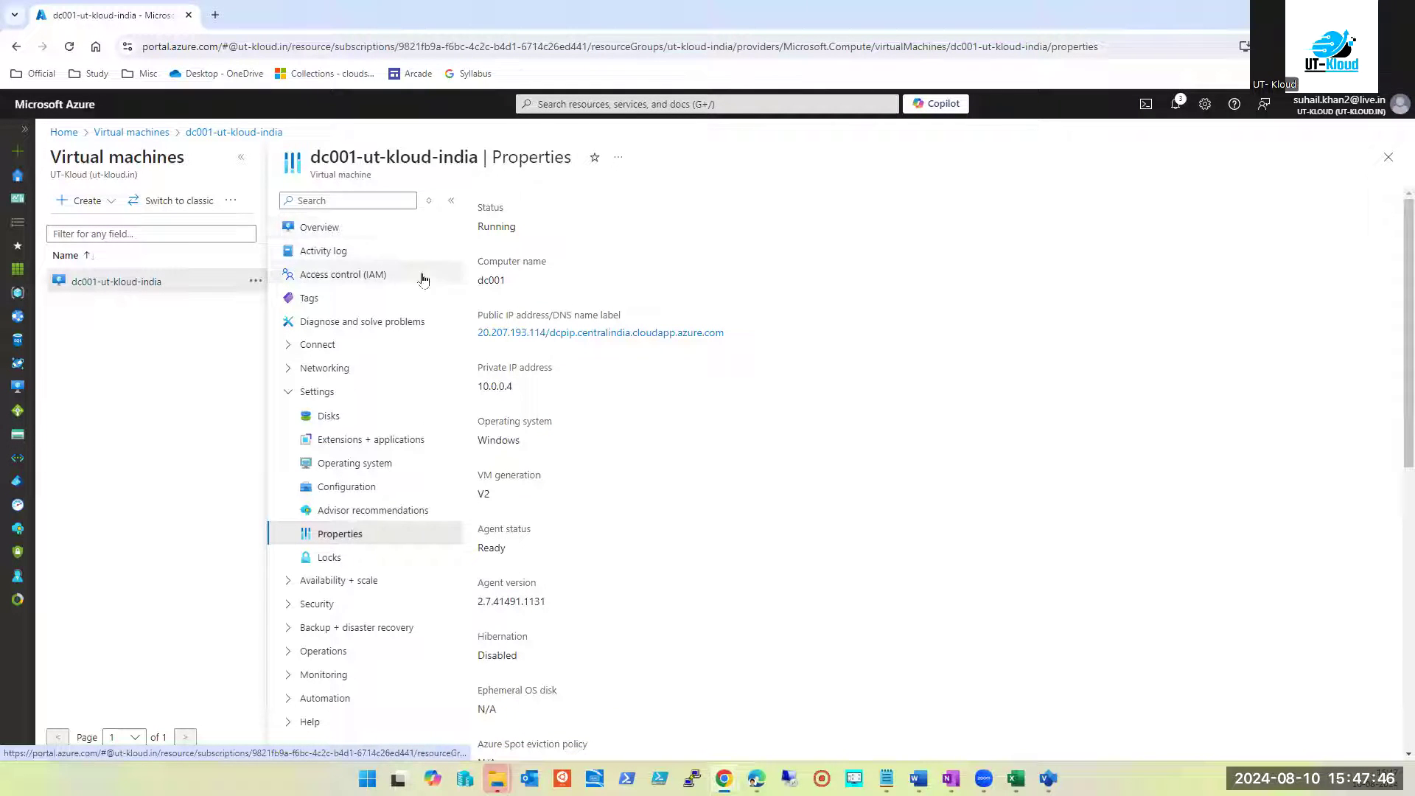
scroll(584, 521, down, 8)
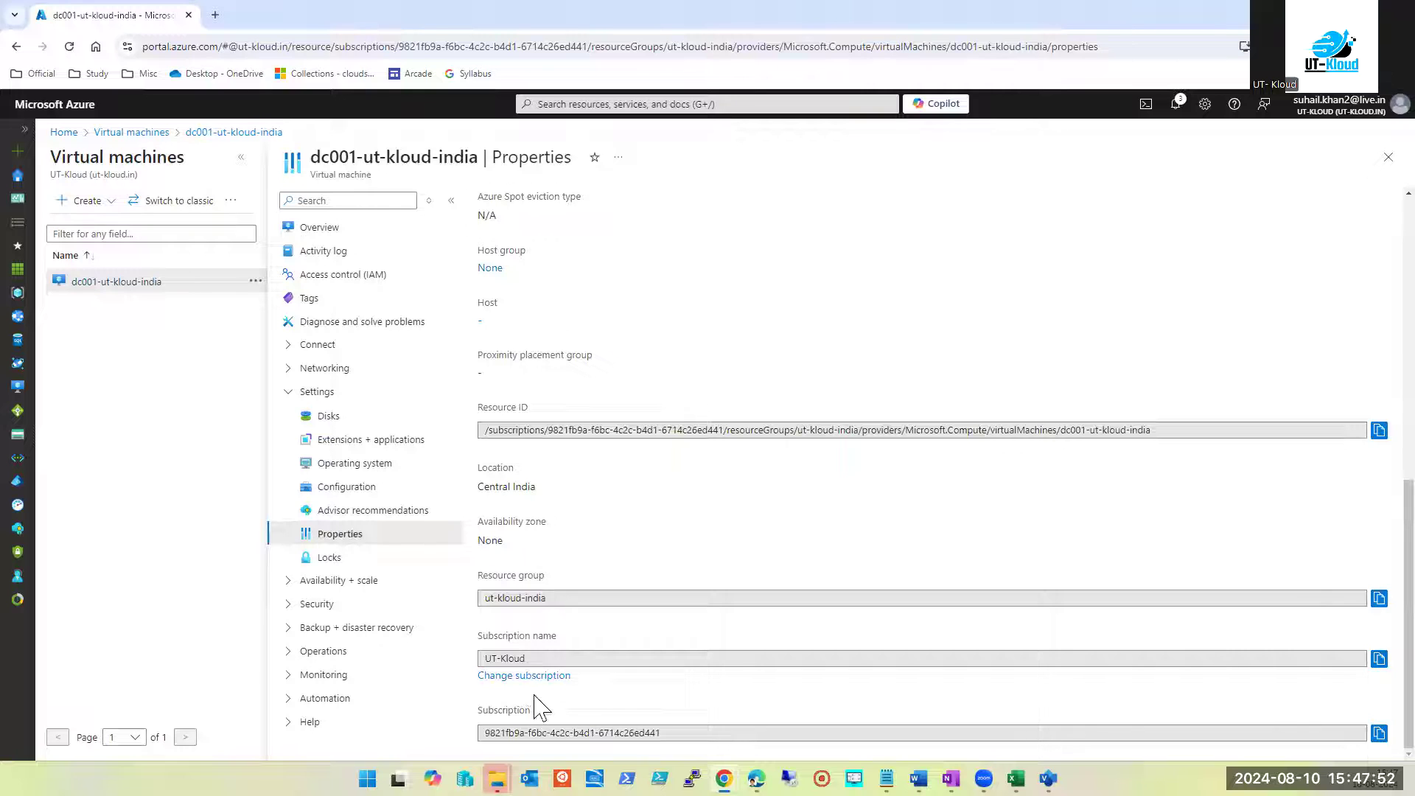
scroll(516, 530, up, 8)
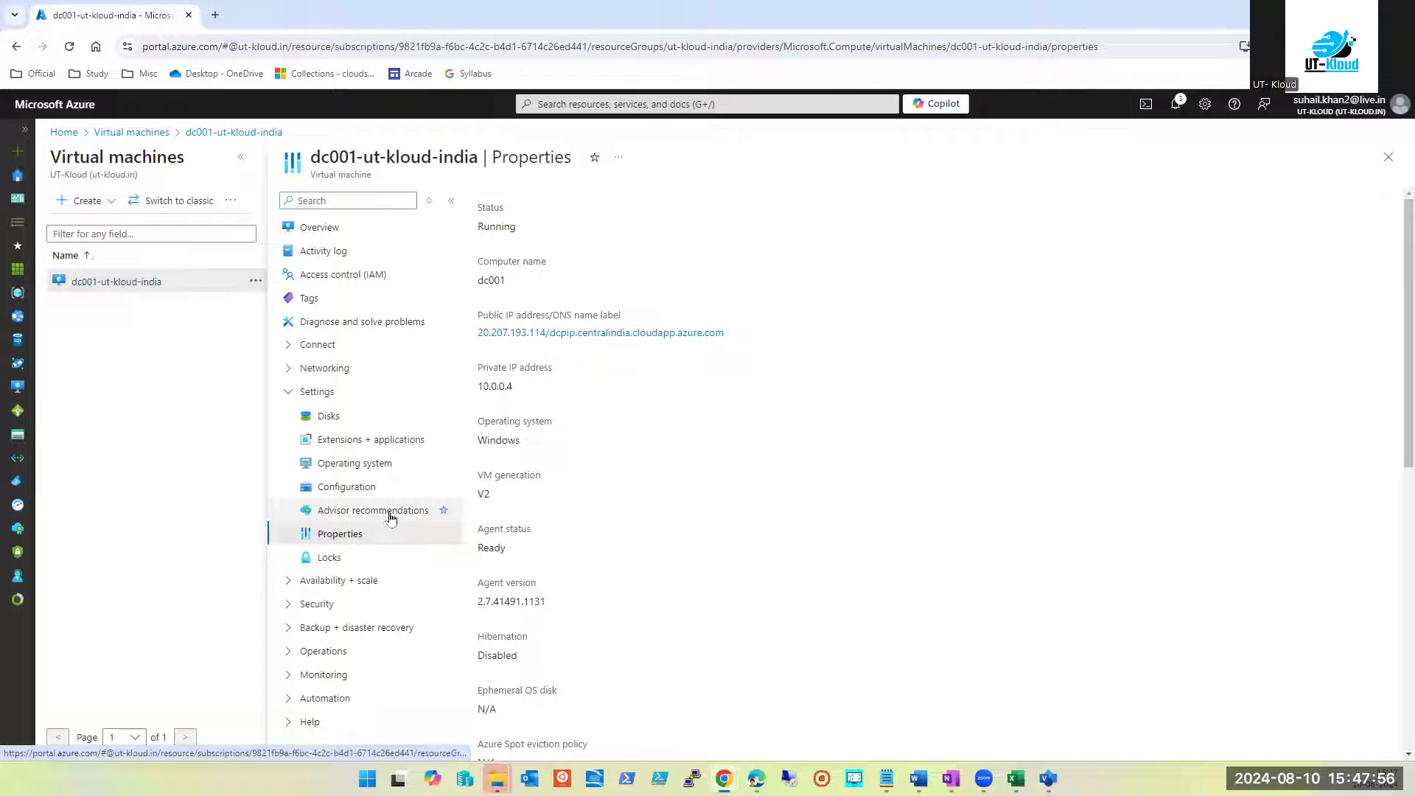
View the virtual machine's Configuration, Operating system, and Extensions + applications settings, dismissing the Copilot help suggestions
click(341, 489)
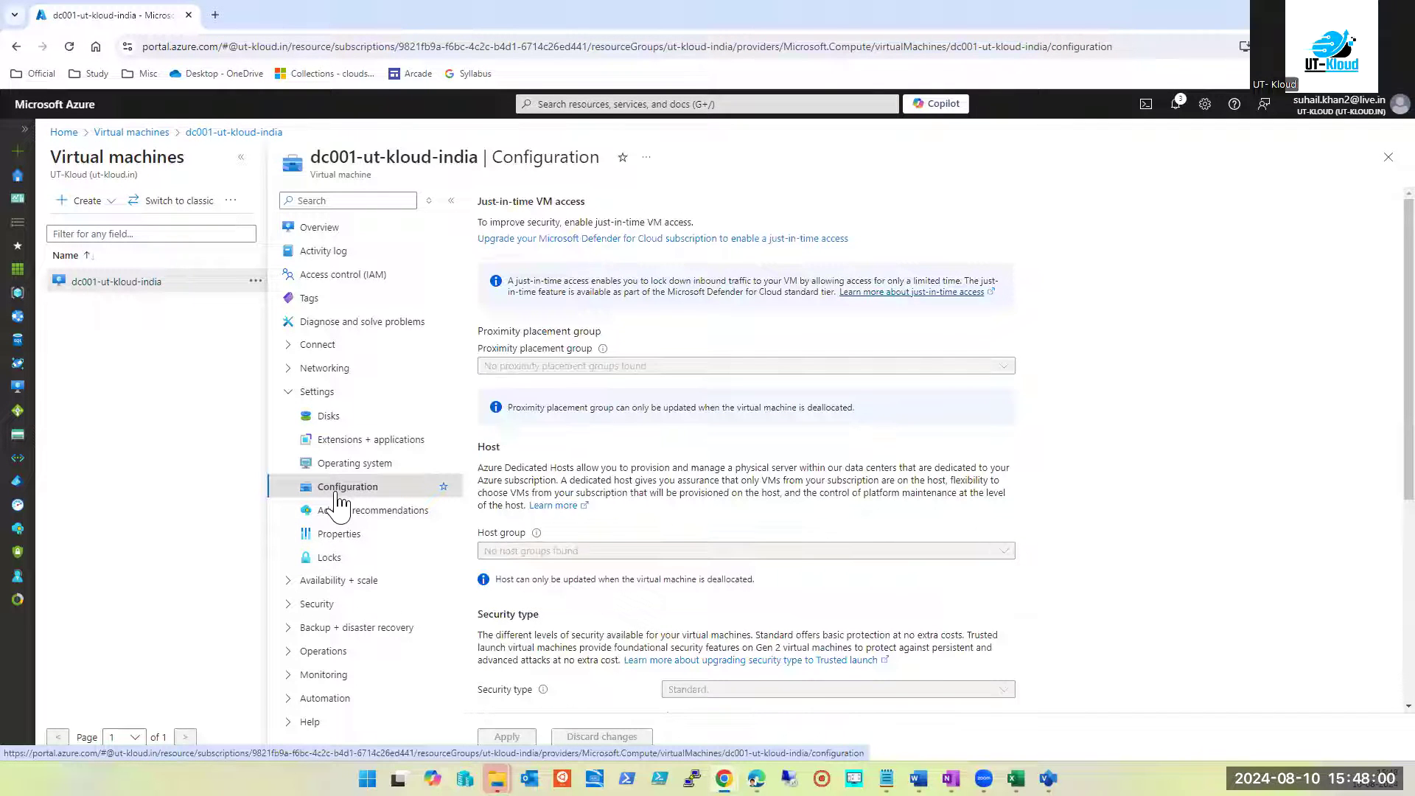
click(330, 470)
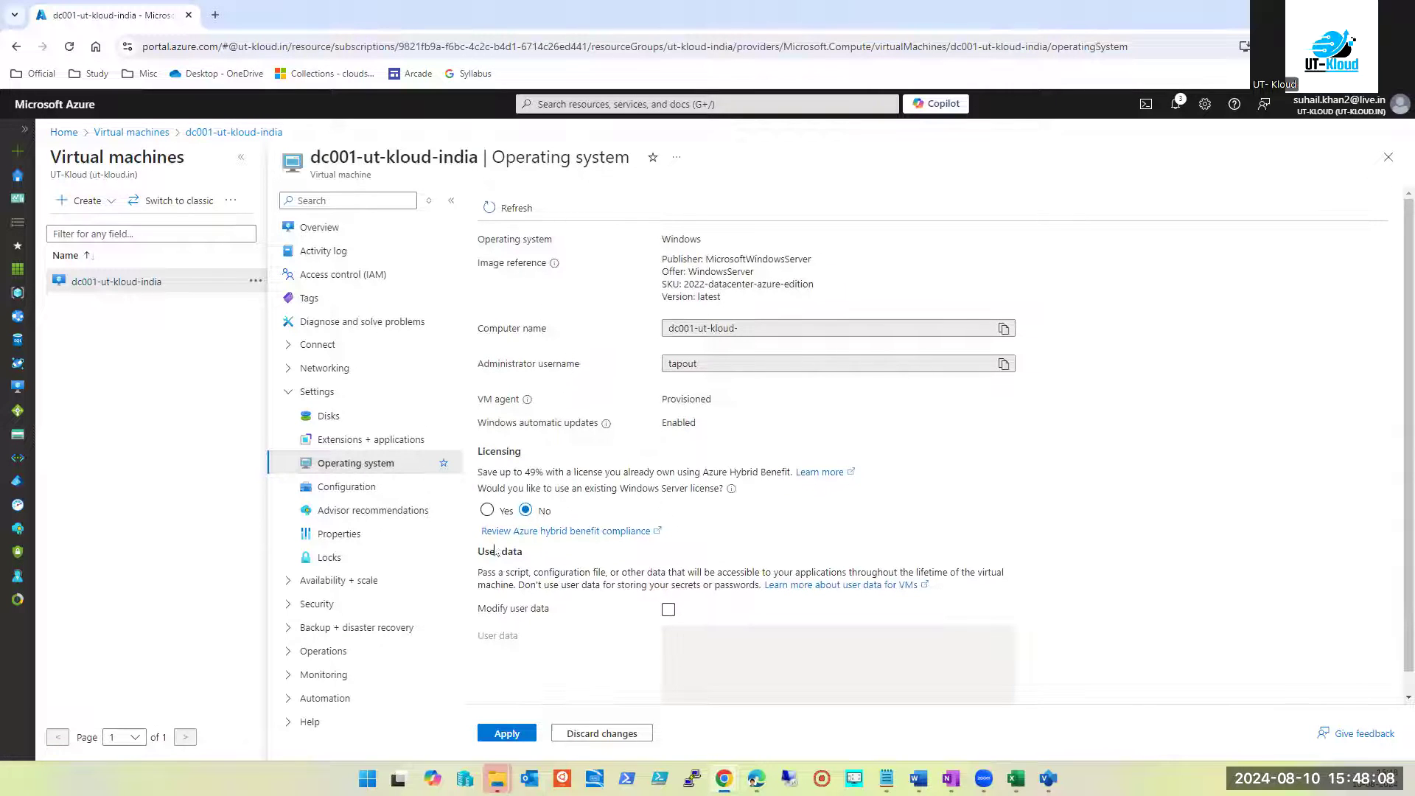
click(333, 443)
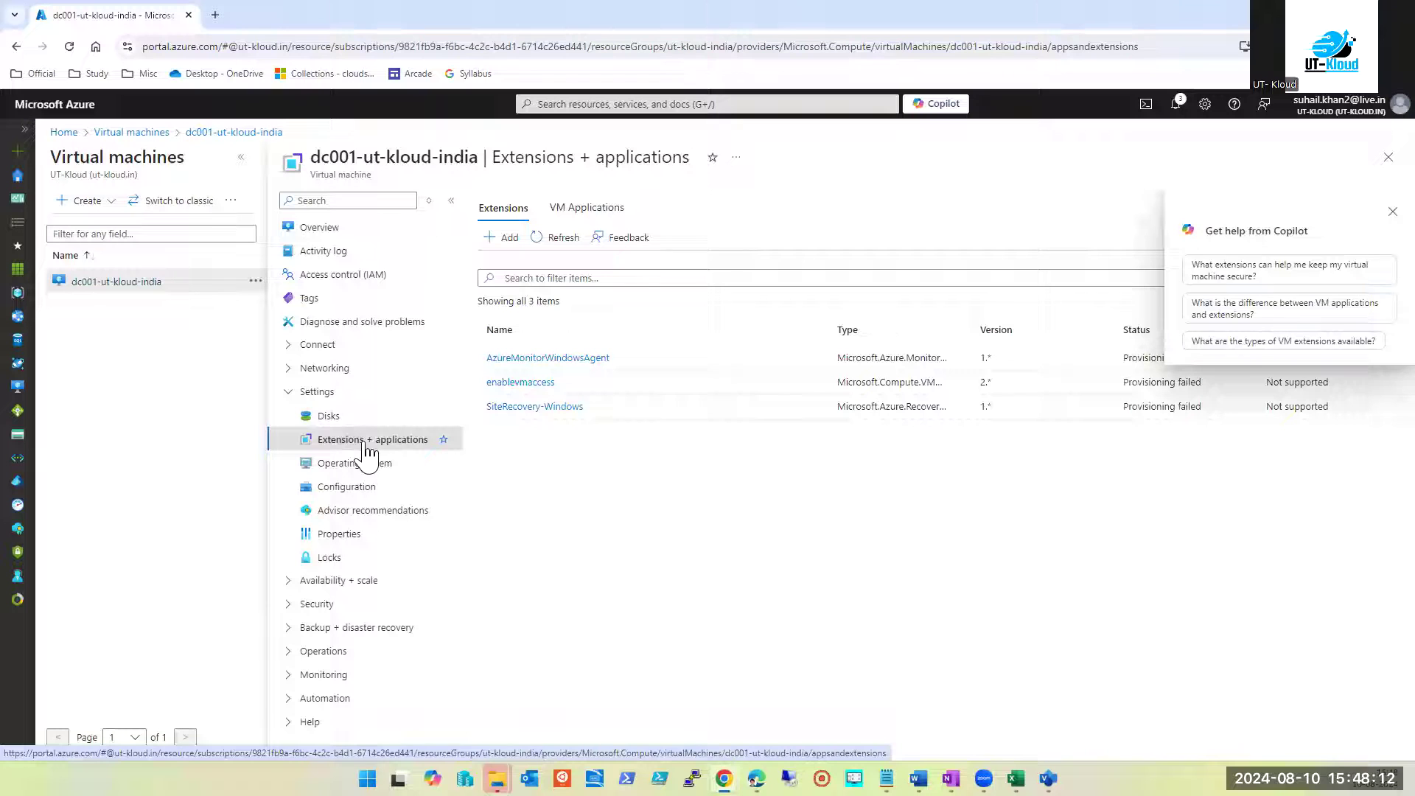
click(1392, 212)
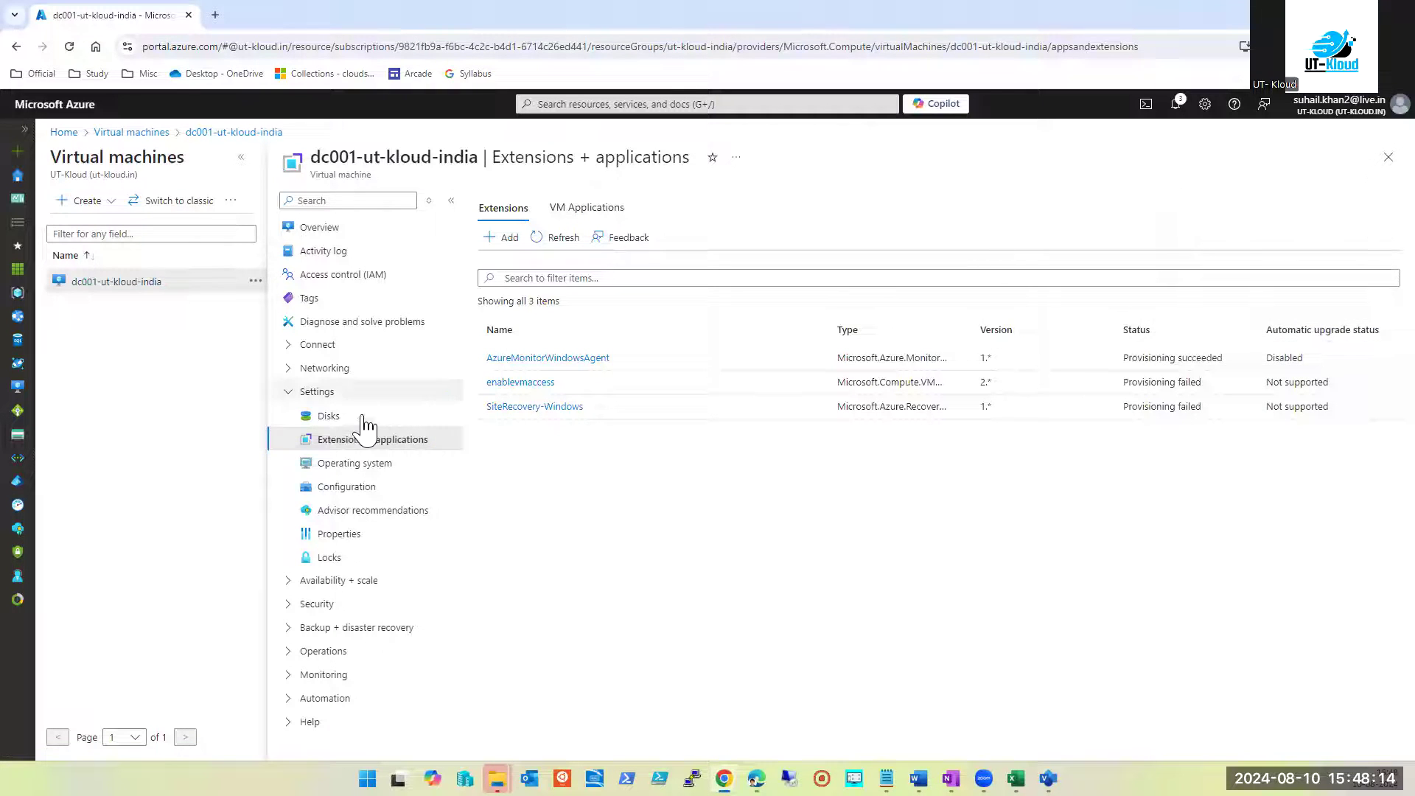
Reopen dc001-ut-kloud-india from the virtual machines list and highlight the OS disk heading in its Disks settings
click(339, 419)
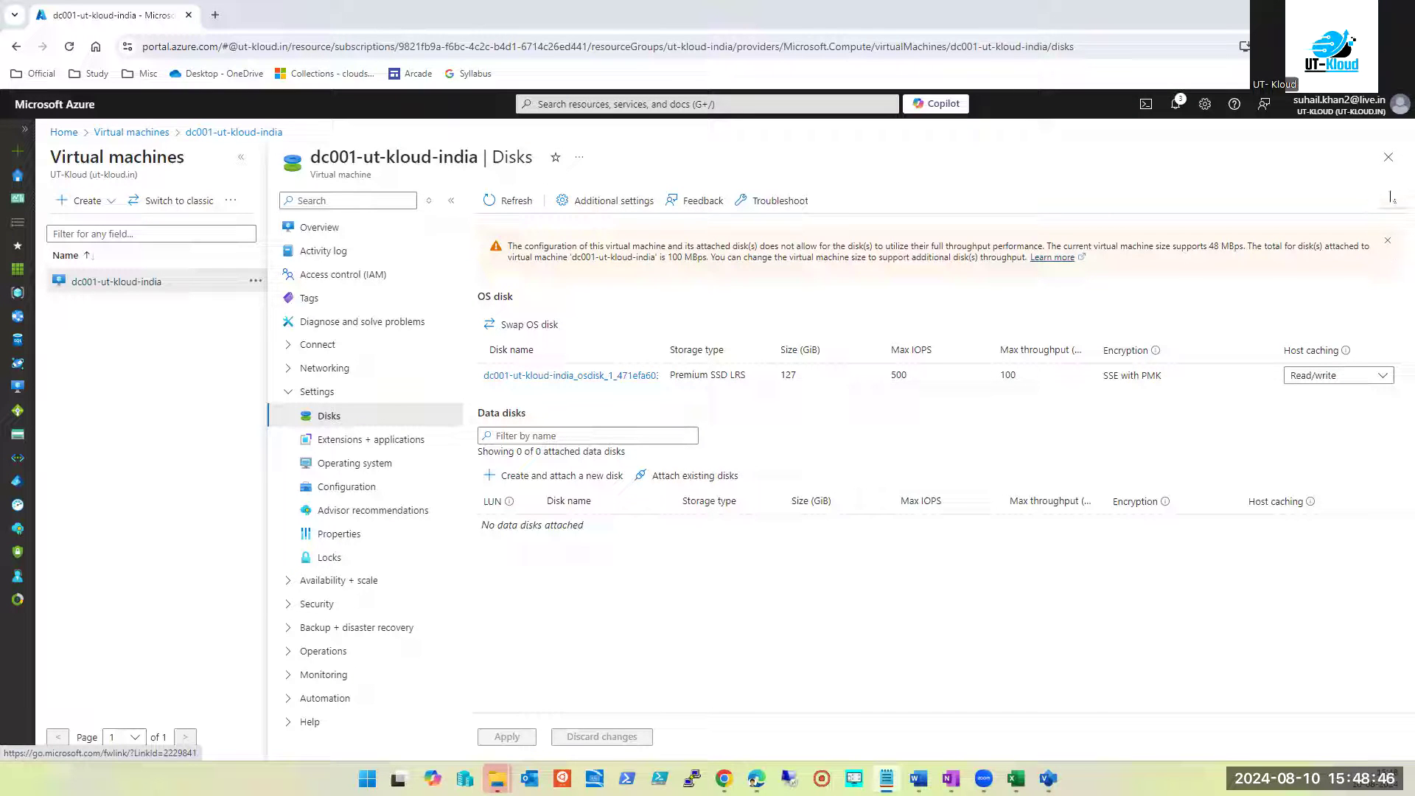
click(1388, 157)
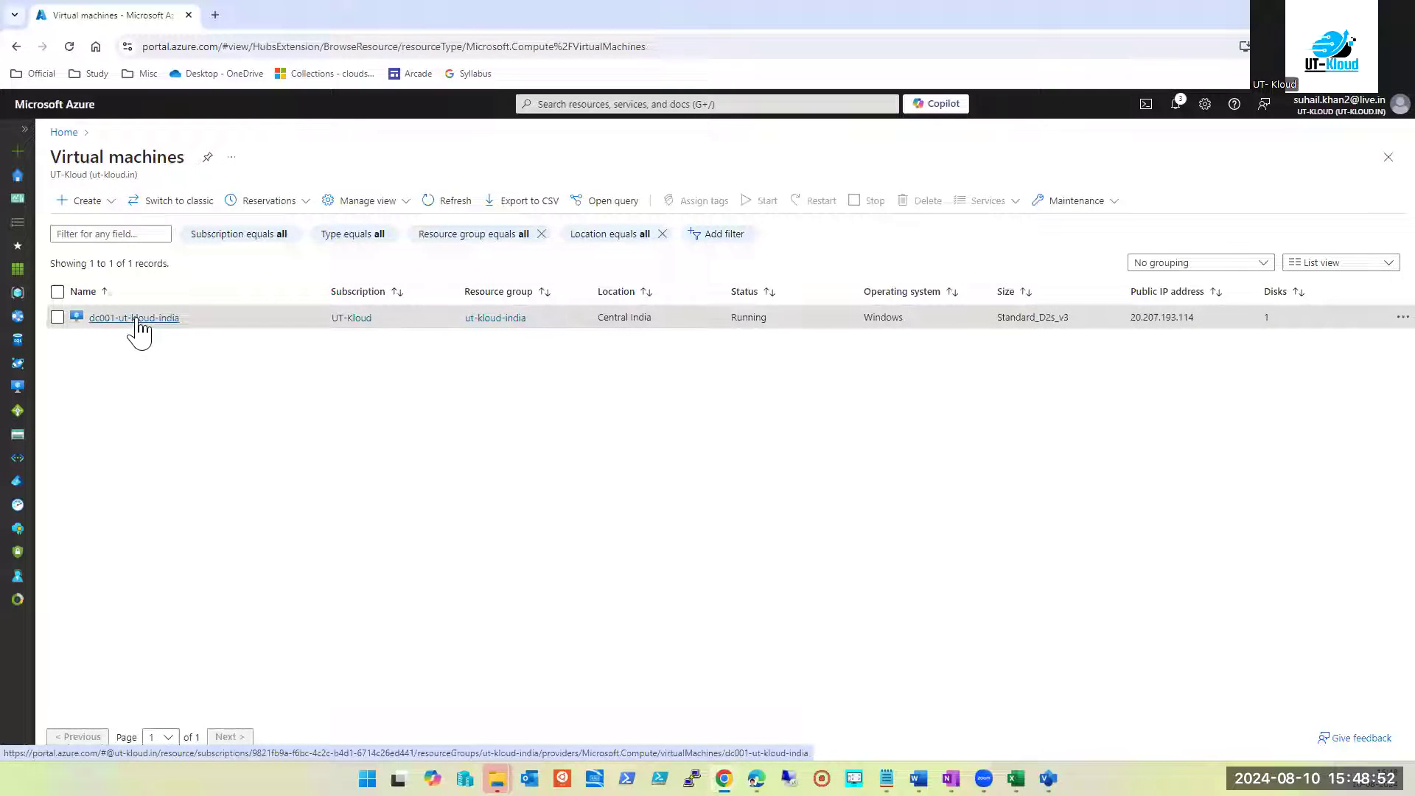
click(137, 320)
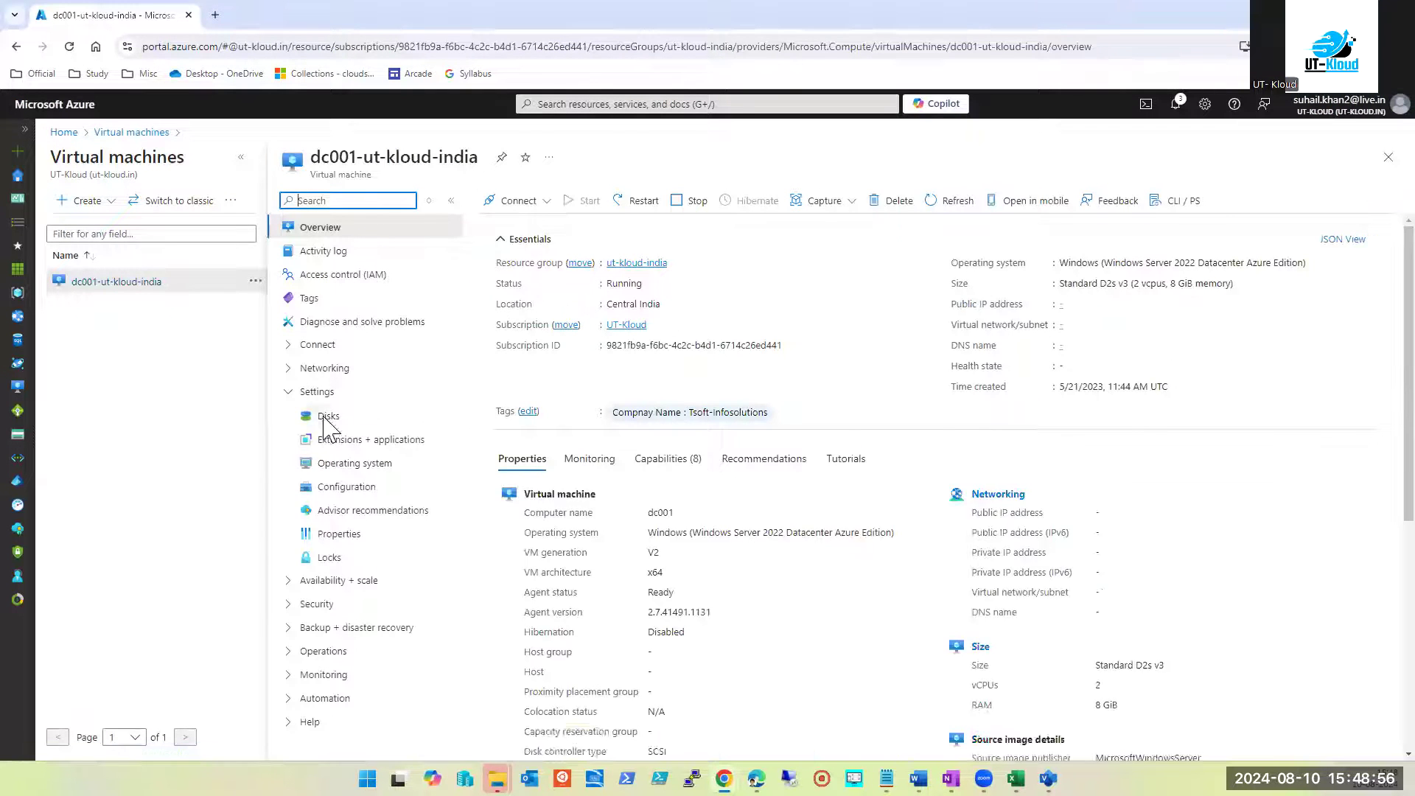
click(325, 418)
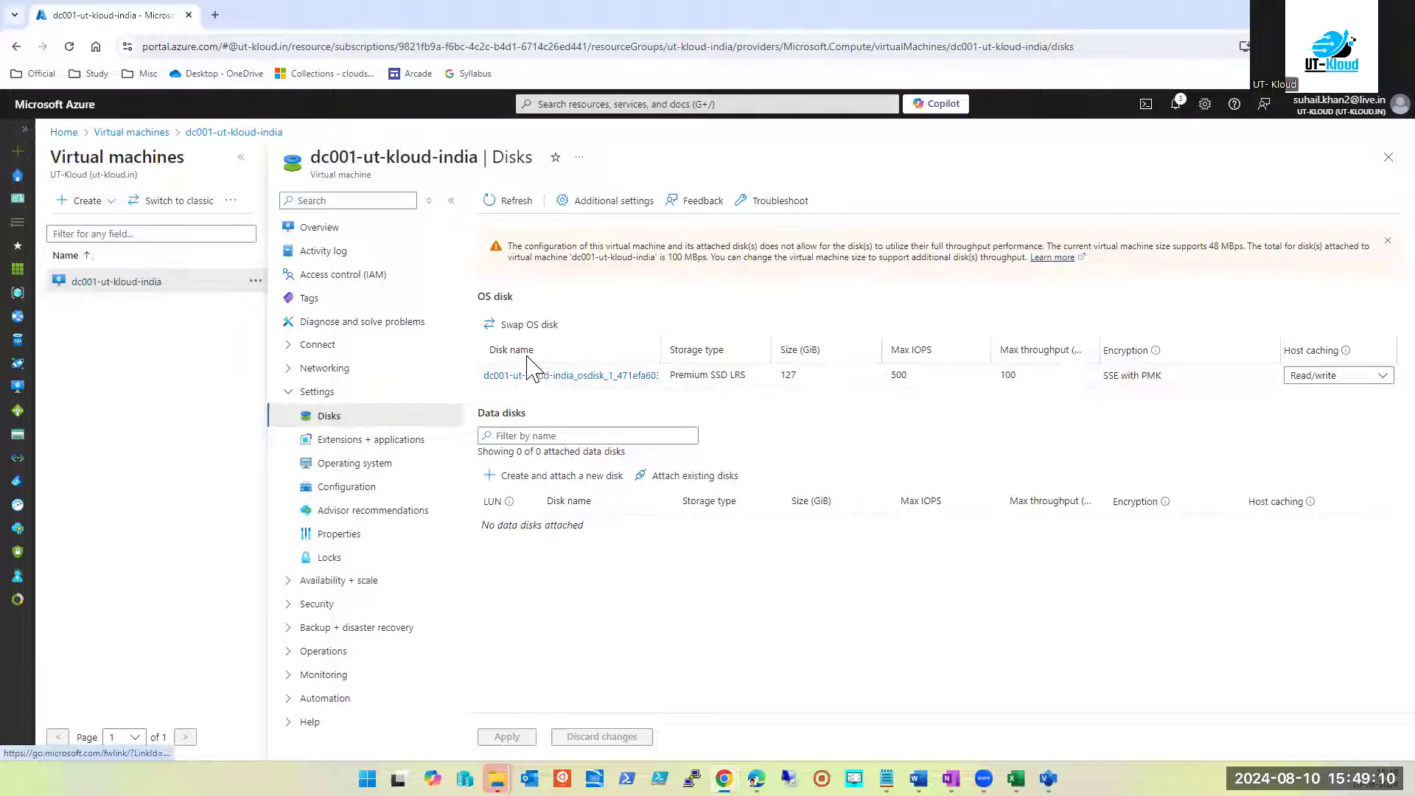
triple_click(492, 297)
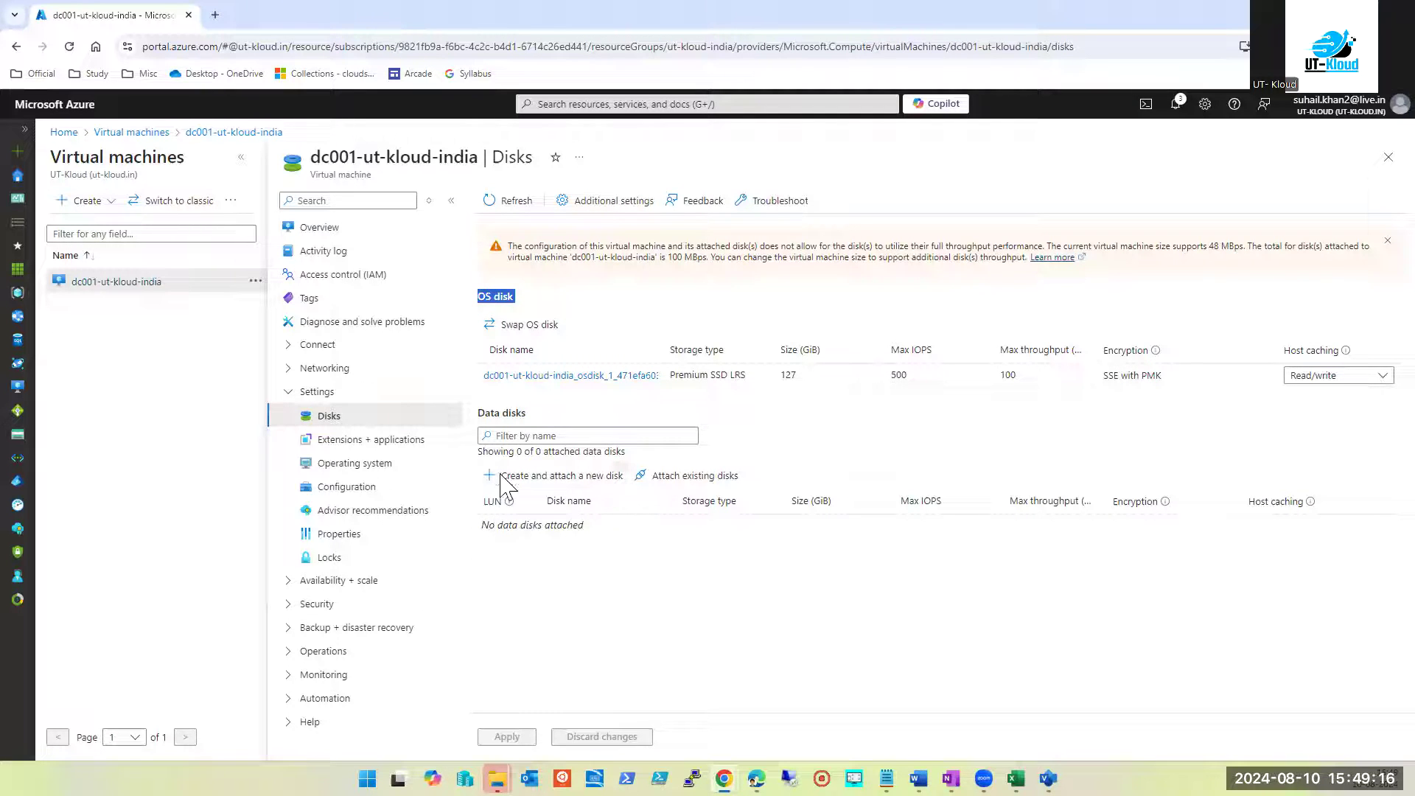
Switch to File Explorer and examine the DOCUMENTS (D:), SOFTWARE and STUDY (E:), and Google Drive (G:) drives under This PC
mouse_move(496, 779)
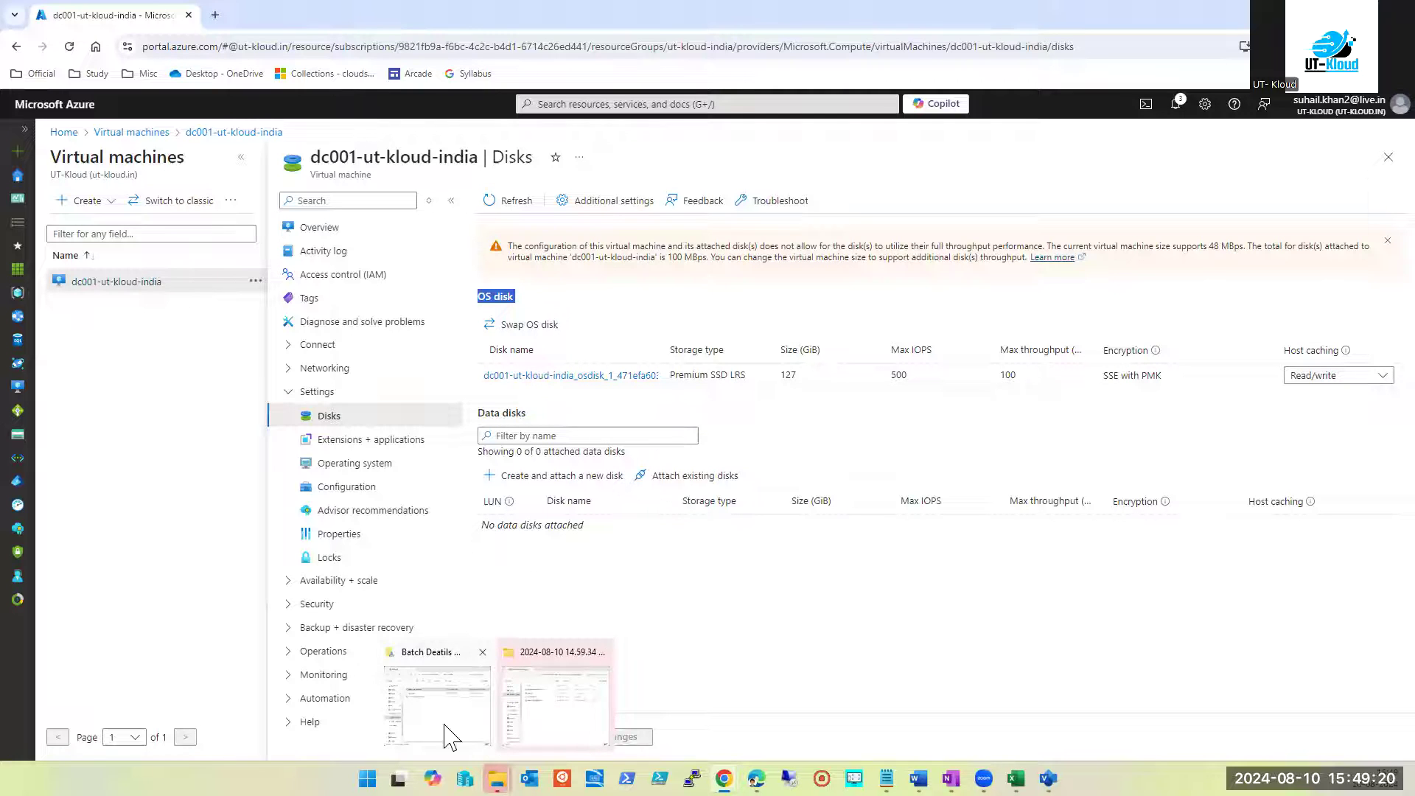
click(573, 745)
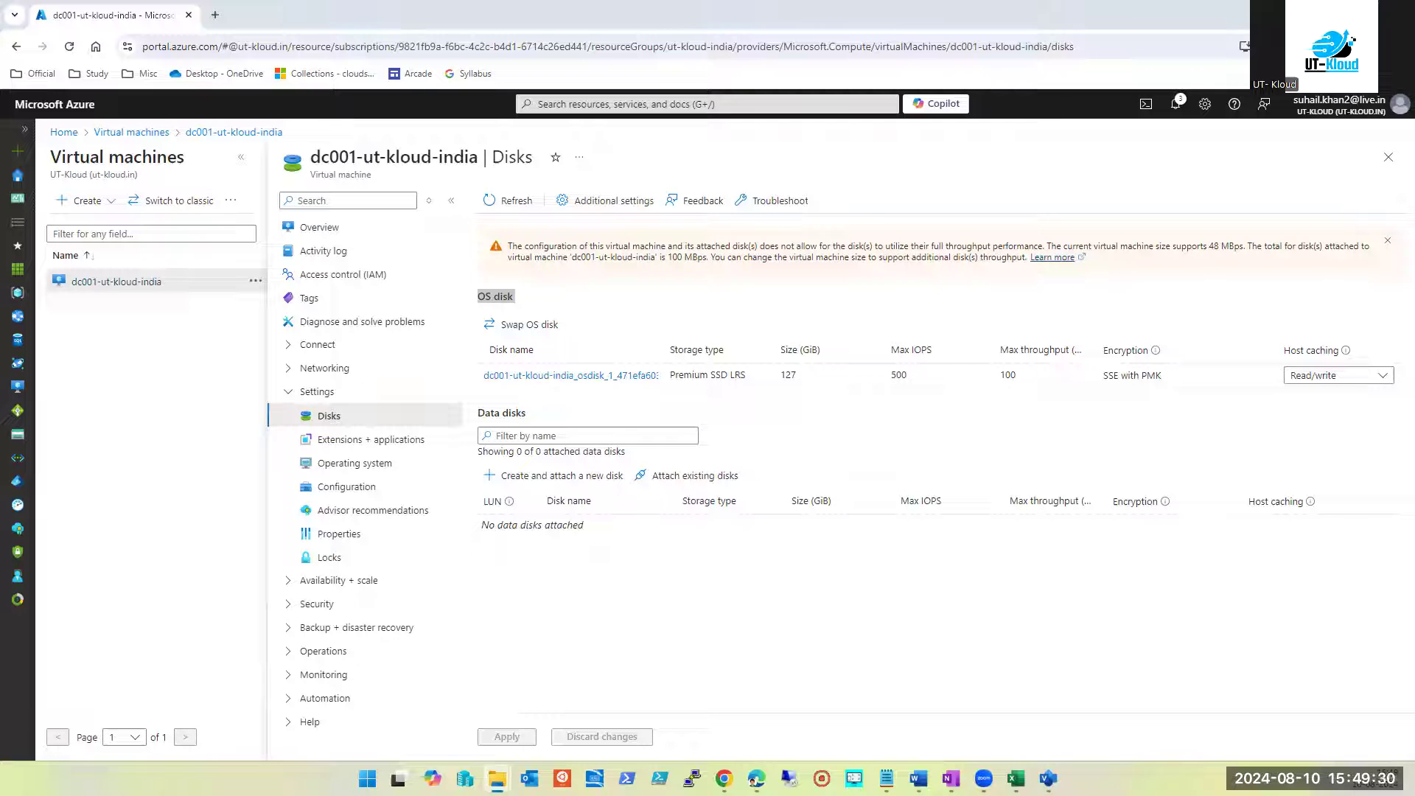
click(498, 778)
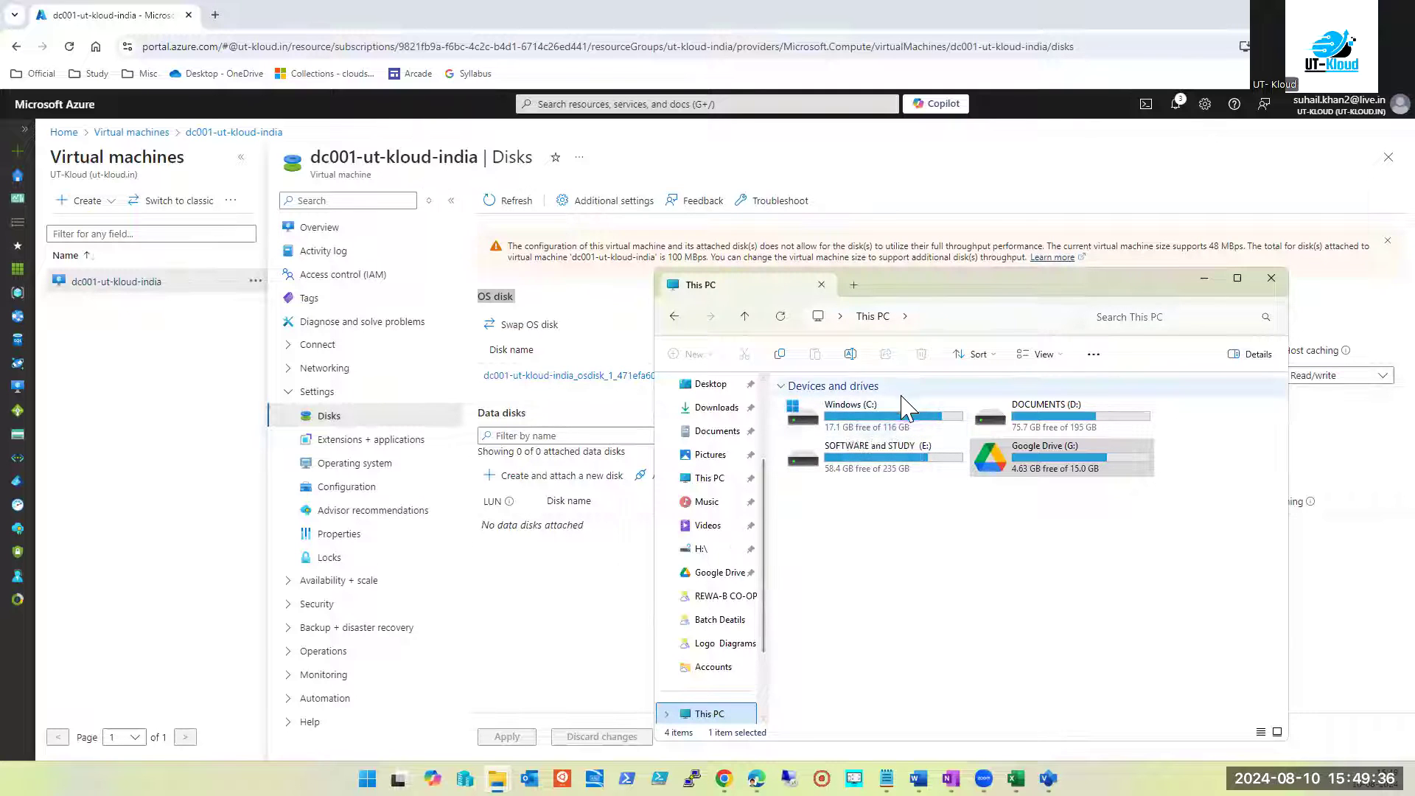
click(1035, 421)
click(861, 471)
click(1055, 426)
click(1059, 476)
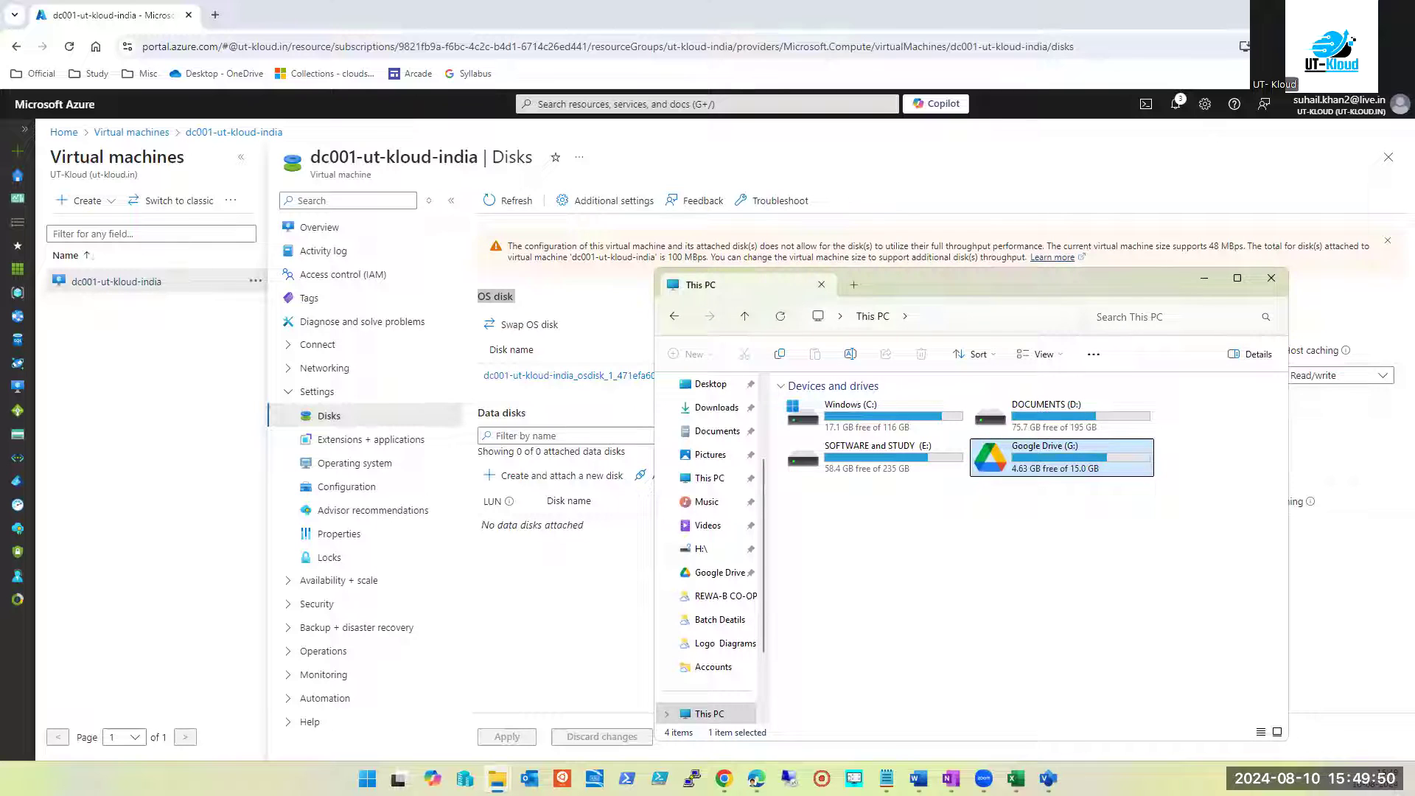
Check an option of the SOFTWARE and STUDY (E:) drive and leave it without applying anything
click(881, 457)
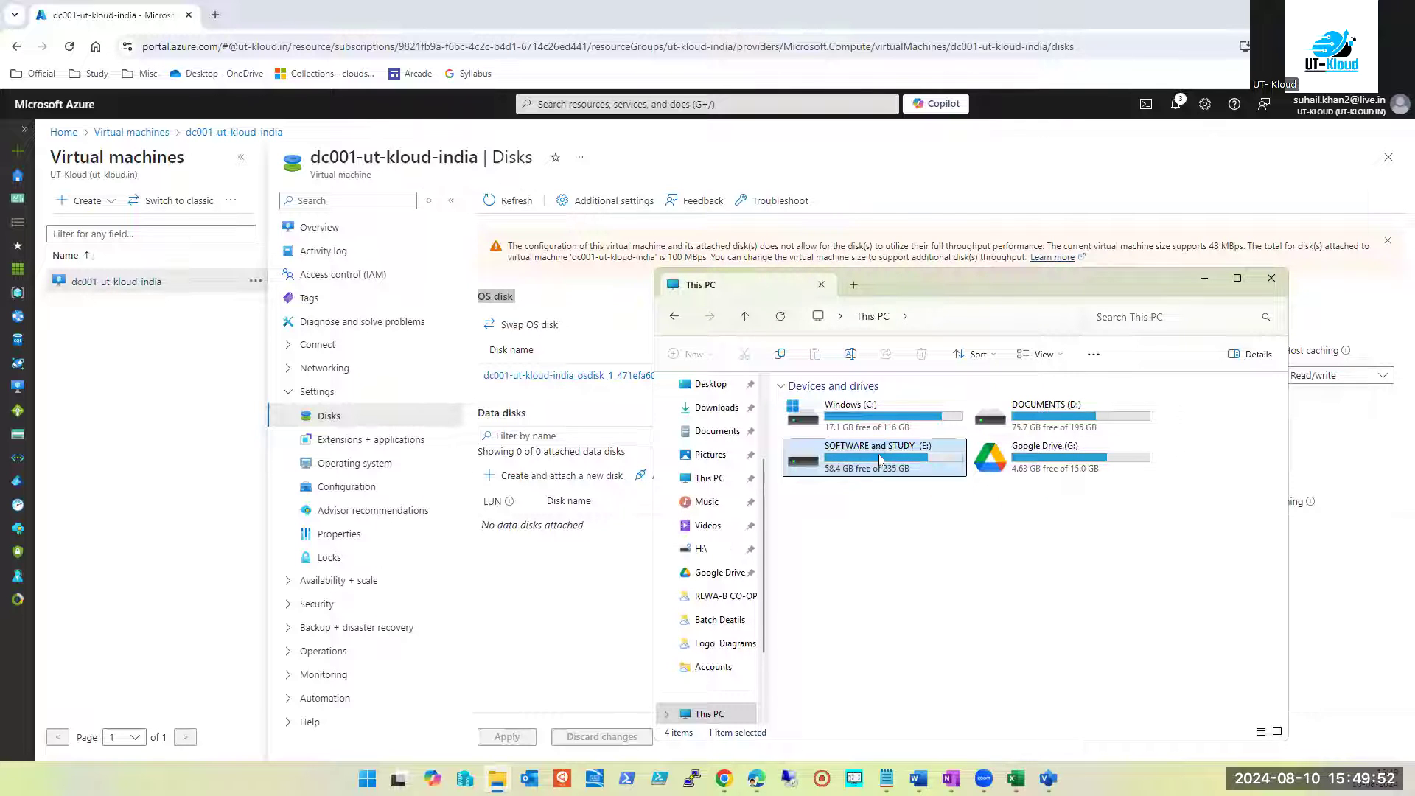
right_click(881, 458)
click(847, 594)
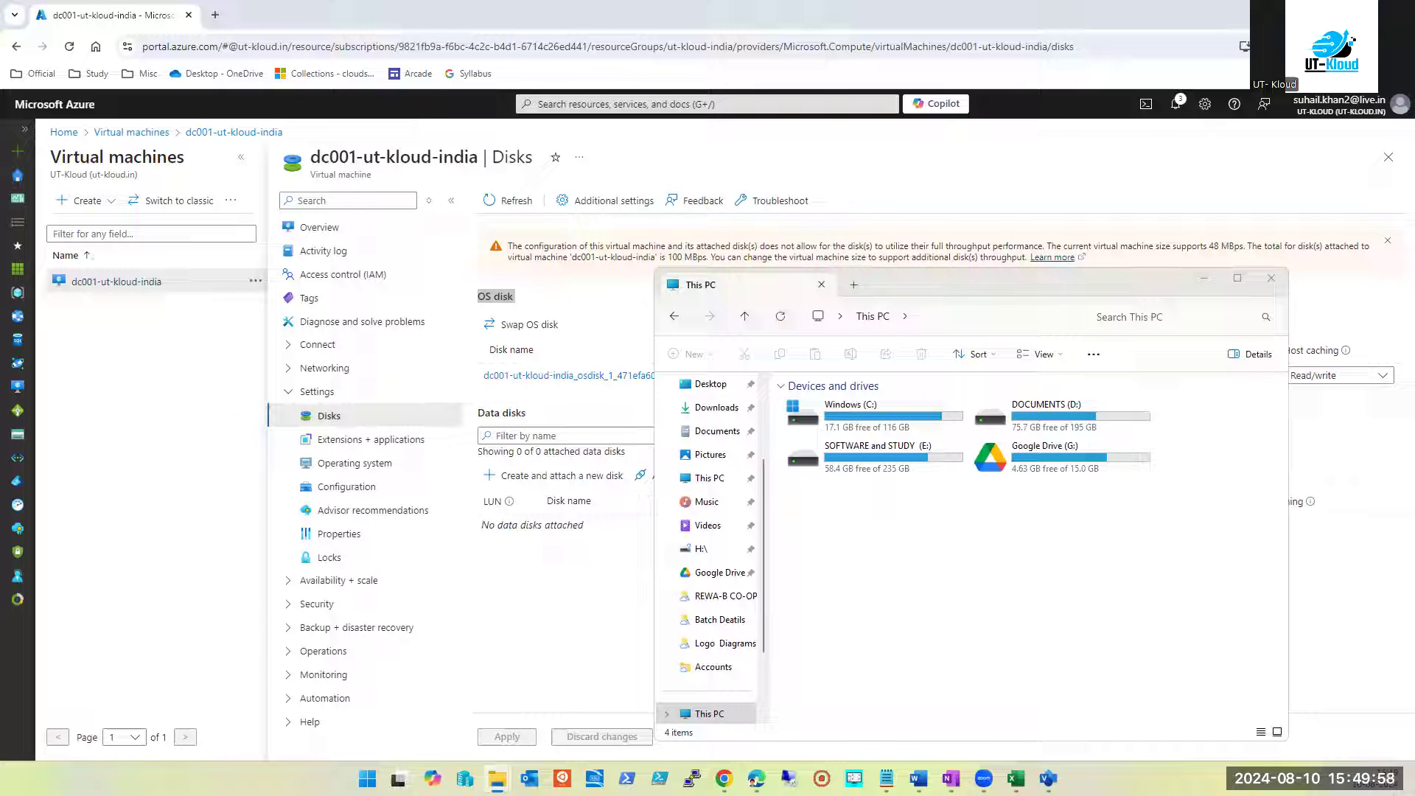
click(1082, 634)
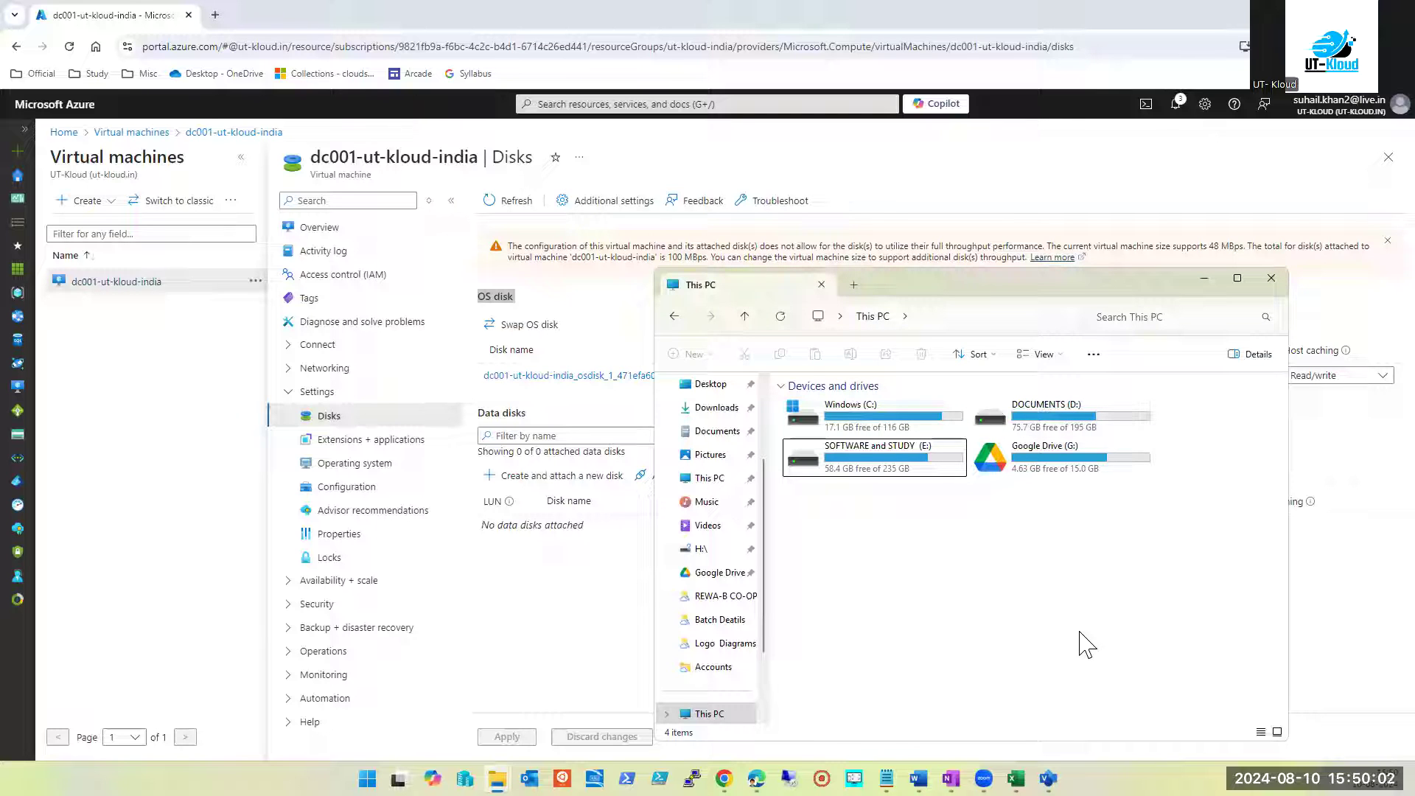
Compare the Windows (C:) system drive with the DOCUMENTS (D:), SOFTWARE and STUDY (E:), and Google Drive (G:) drives
click(880, 433)
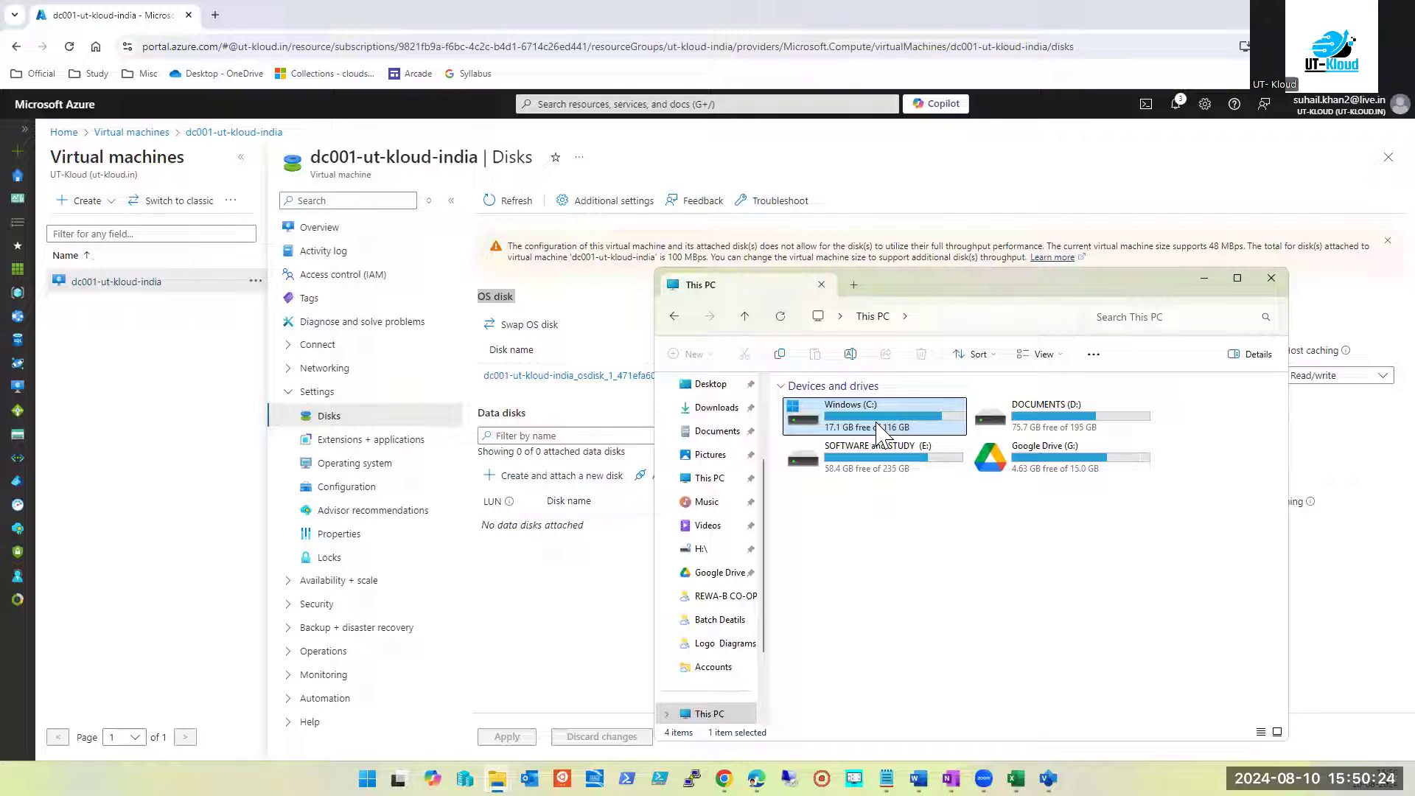
click(847, 544)
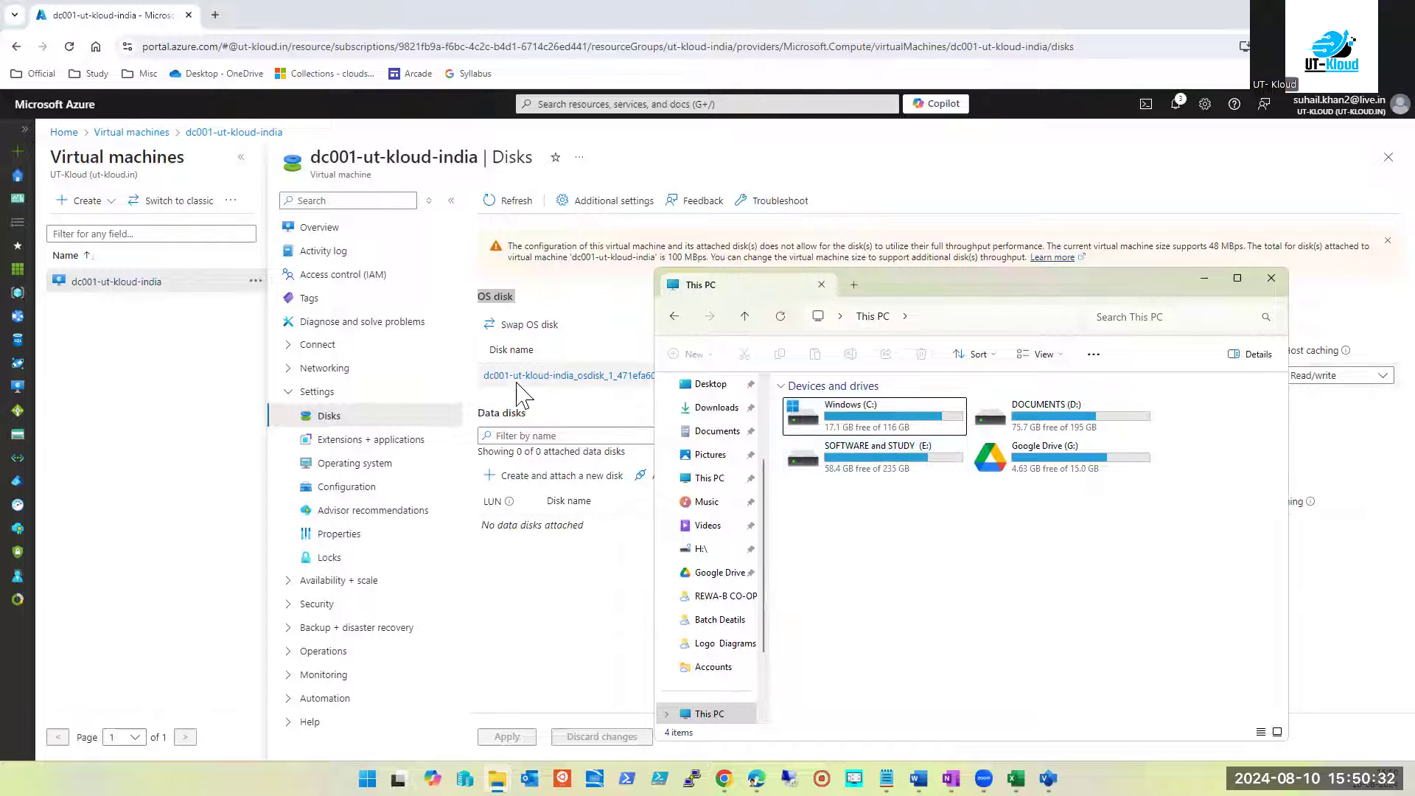
click(1095, 428)
click(861, 475)
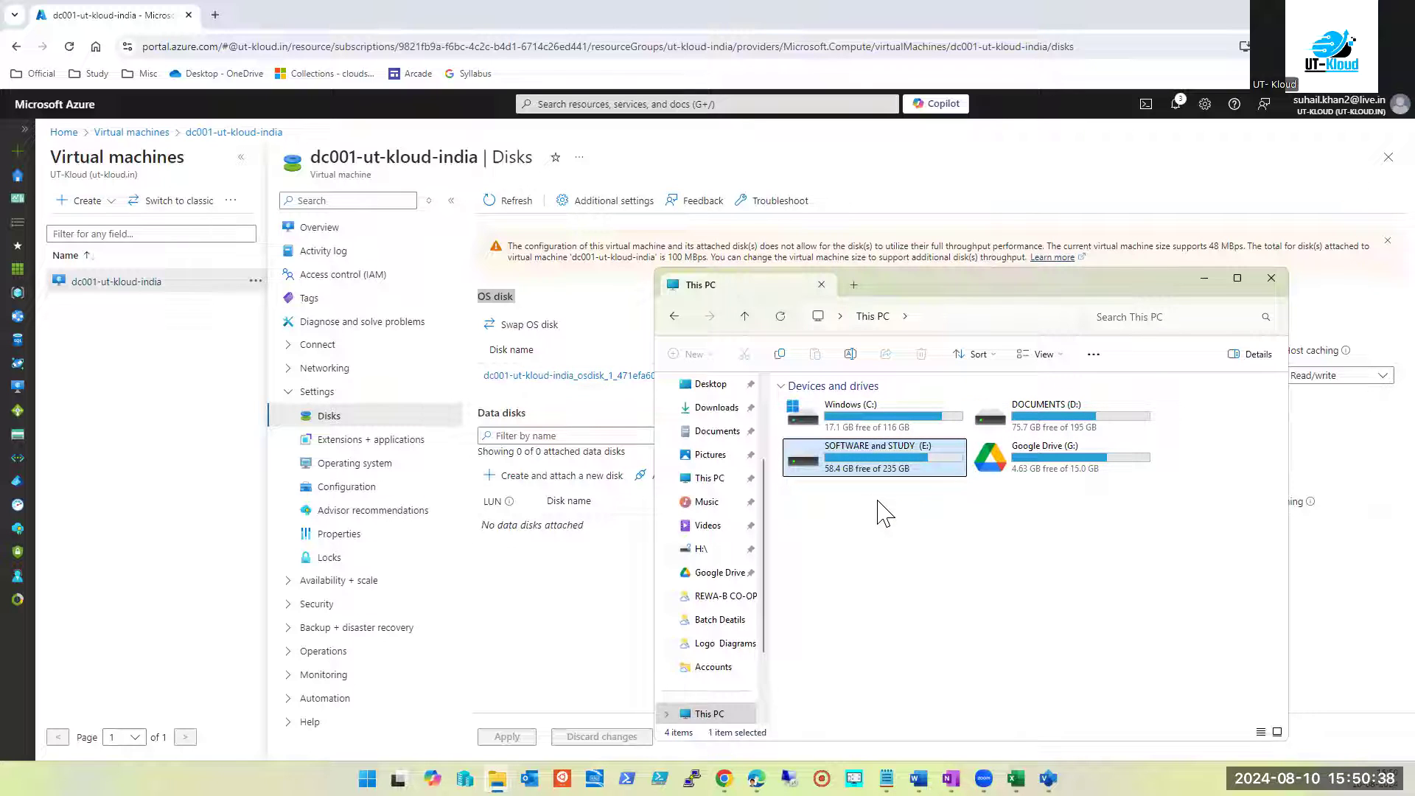
click(992, 460)
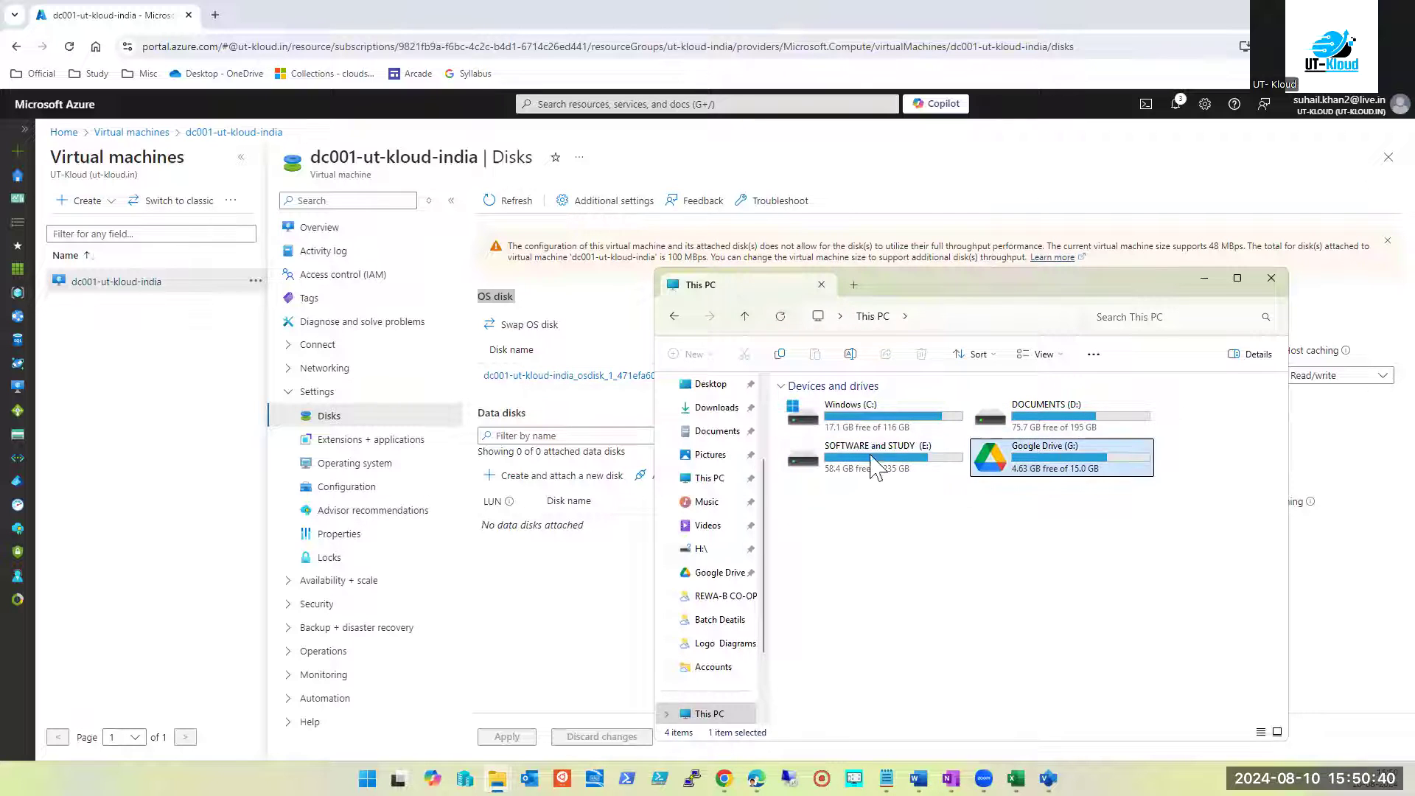
click(845, 432)
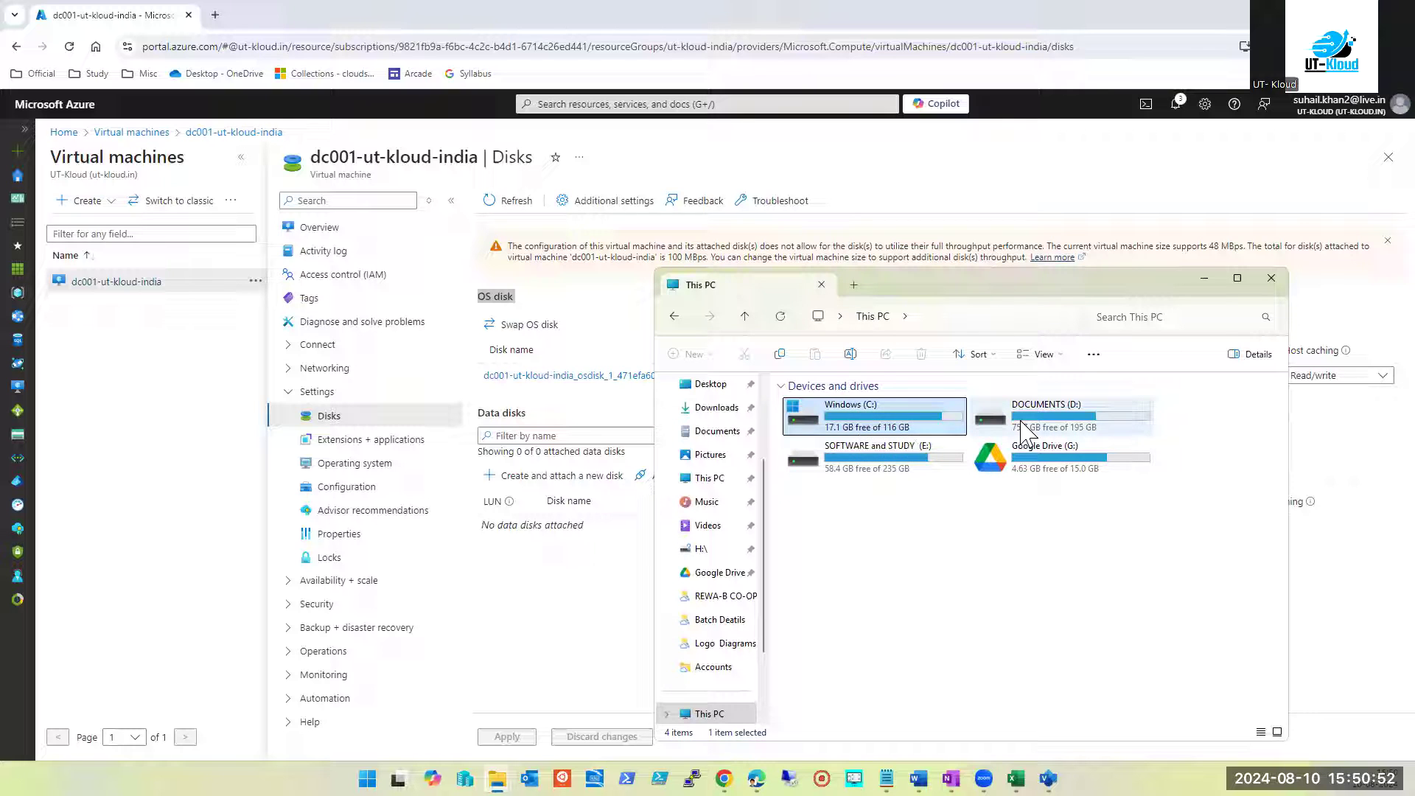
click(1050, 423)
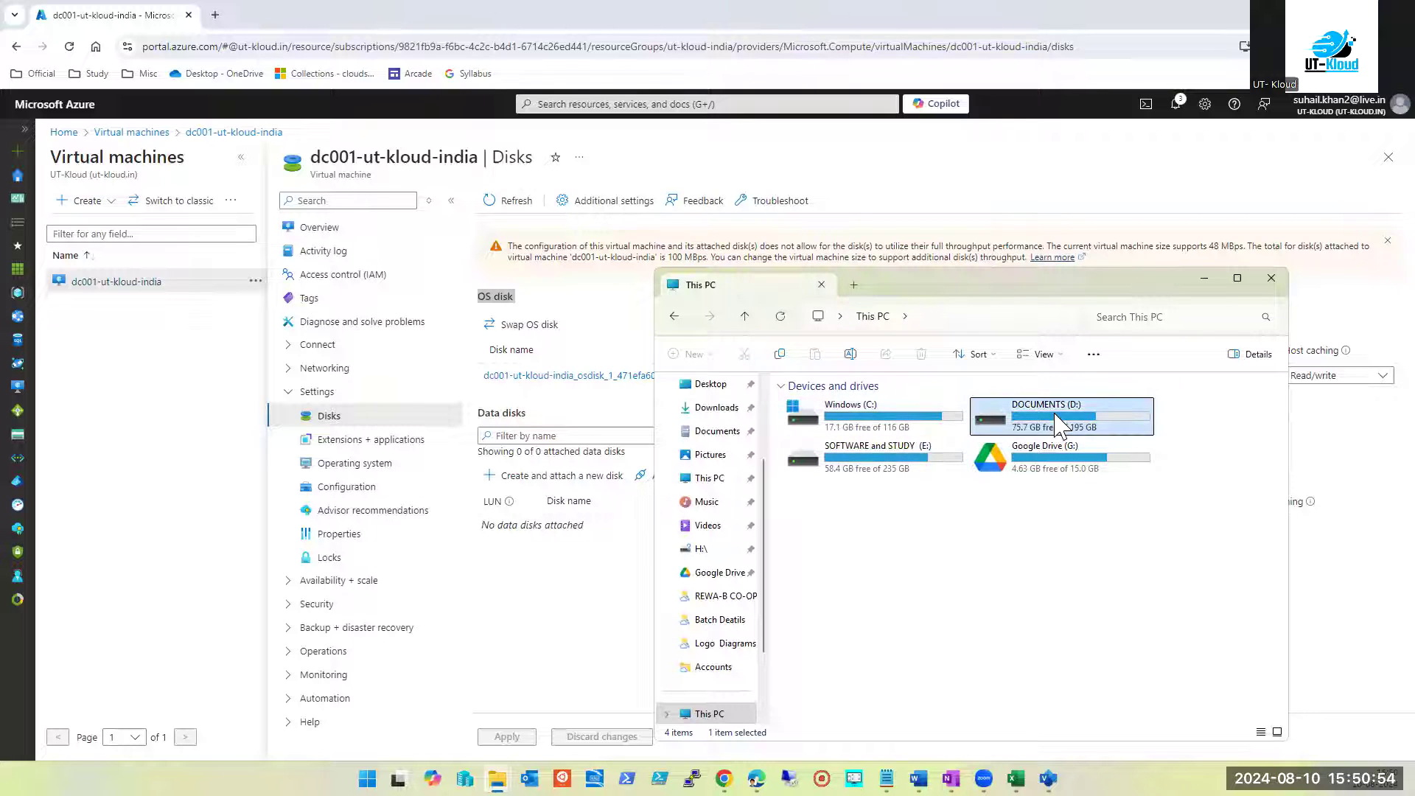
click(875, 430)
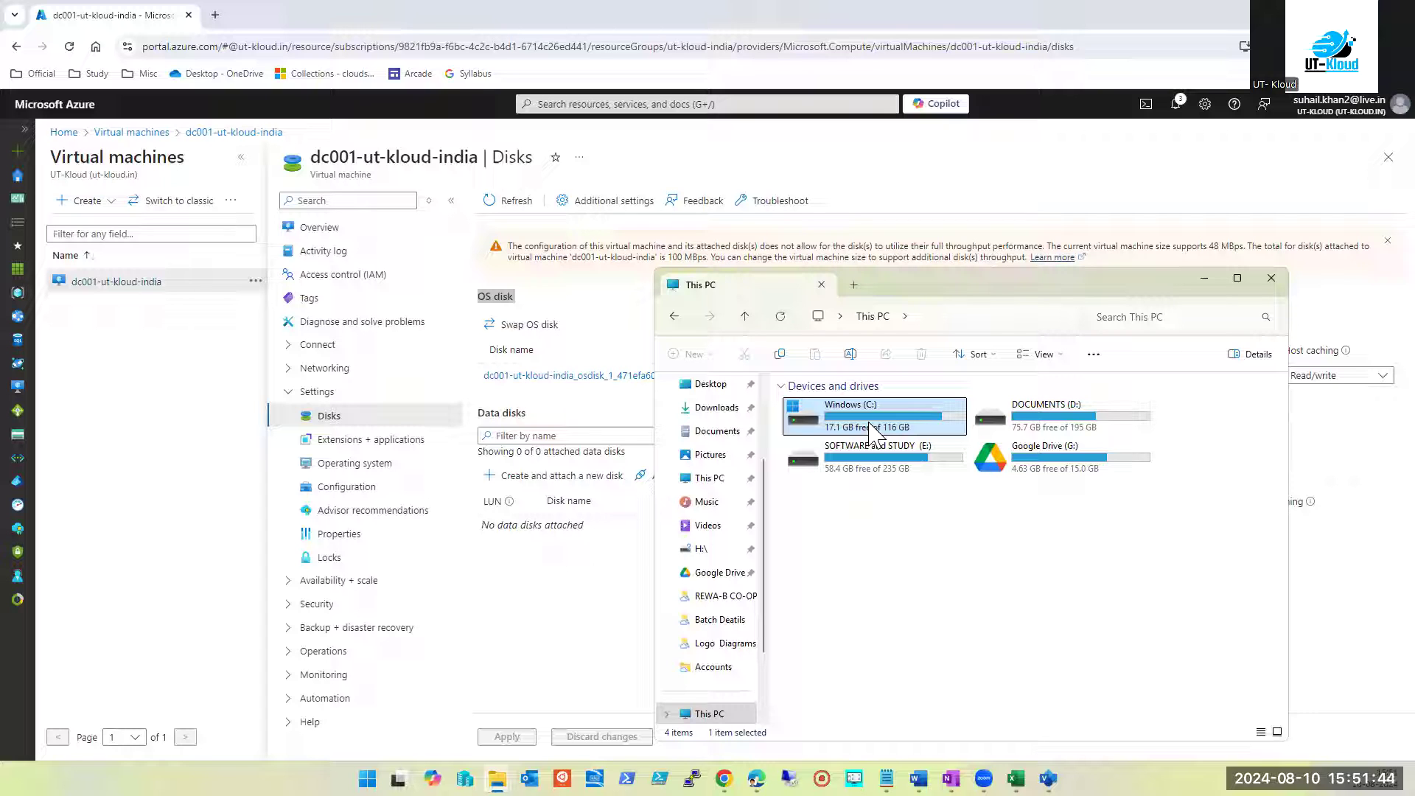
click(1047, 423)
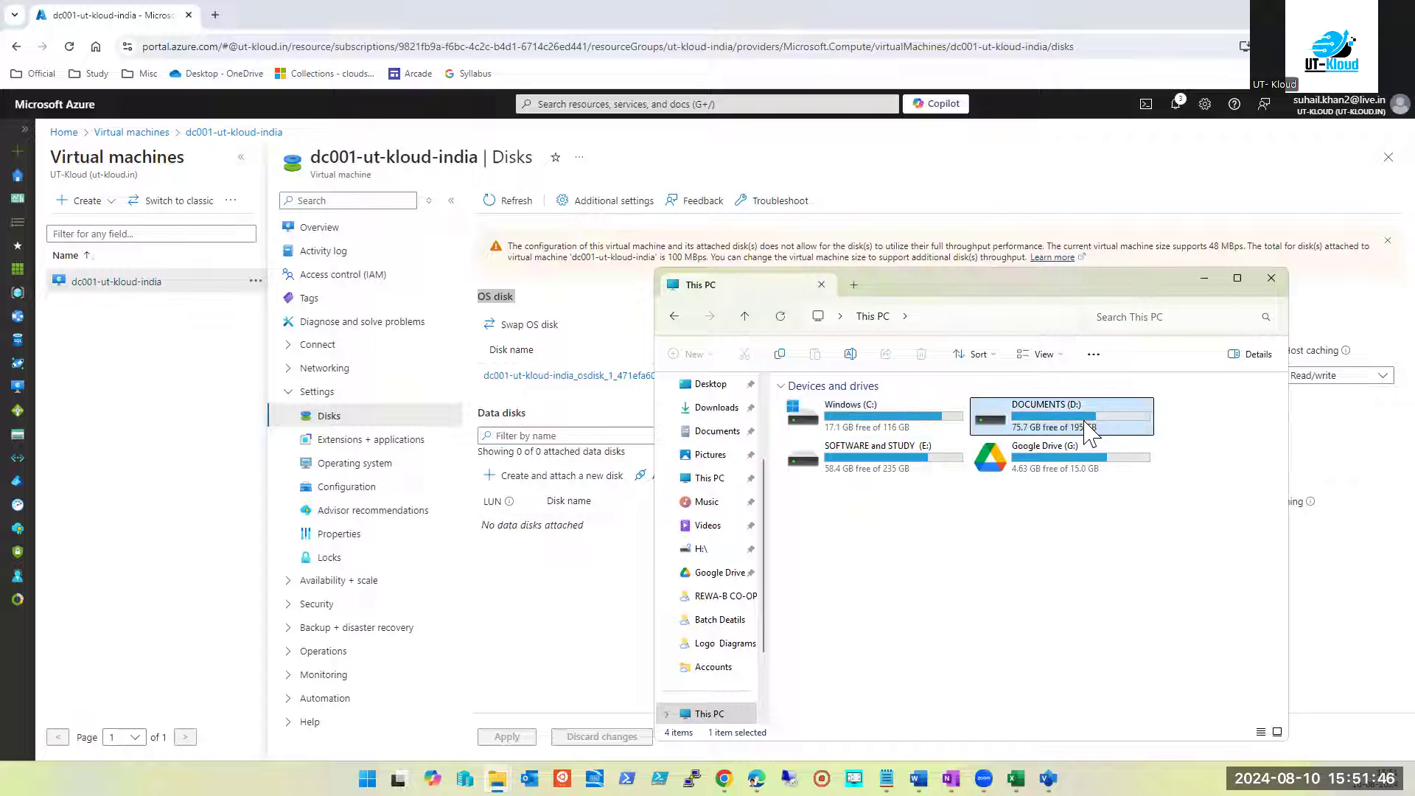
click(905, 472)
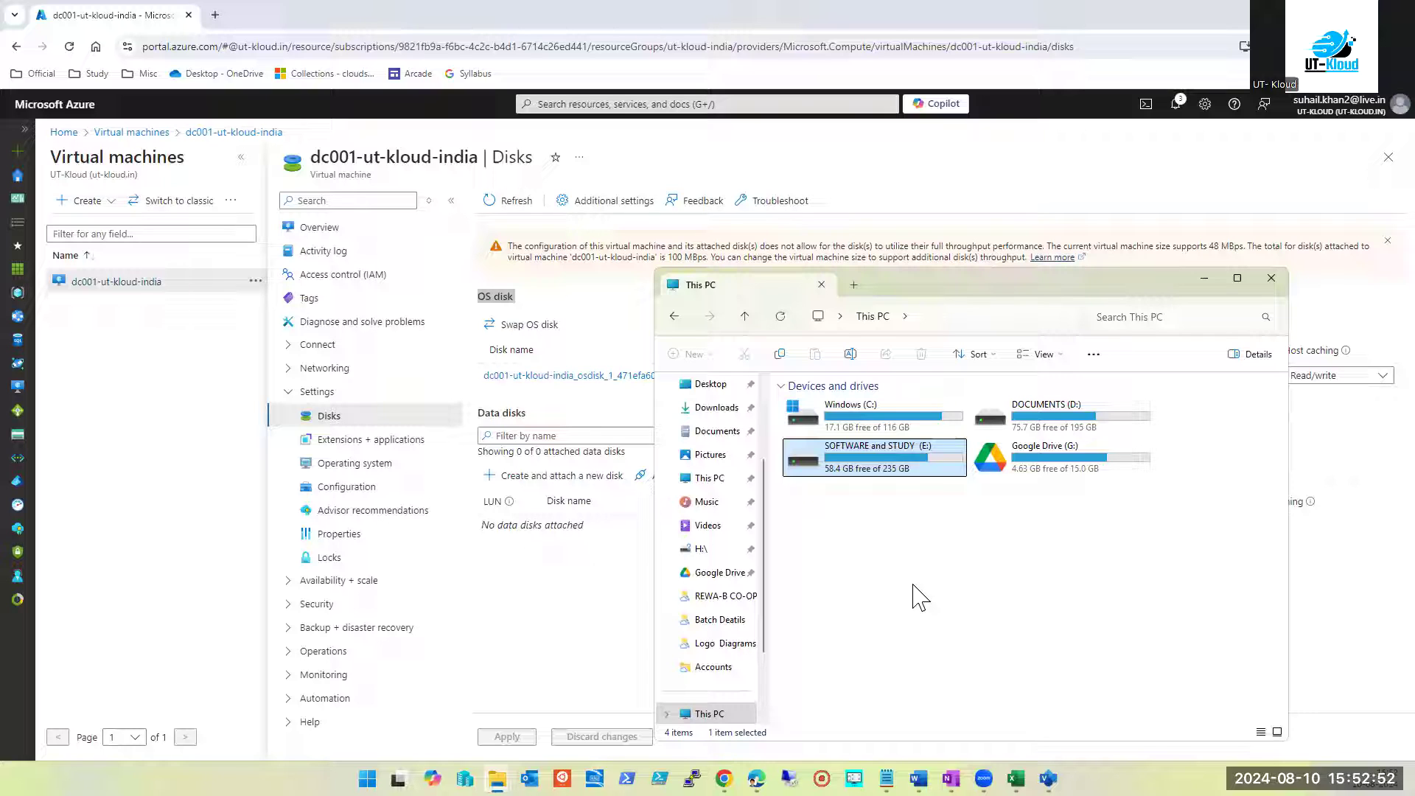
click(892, 417)
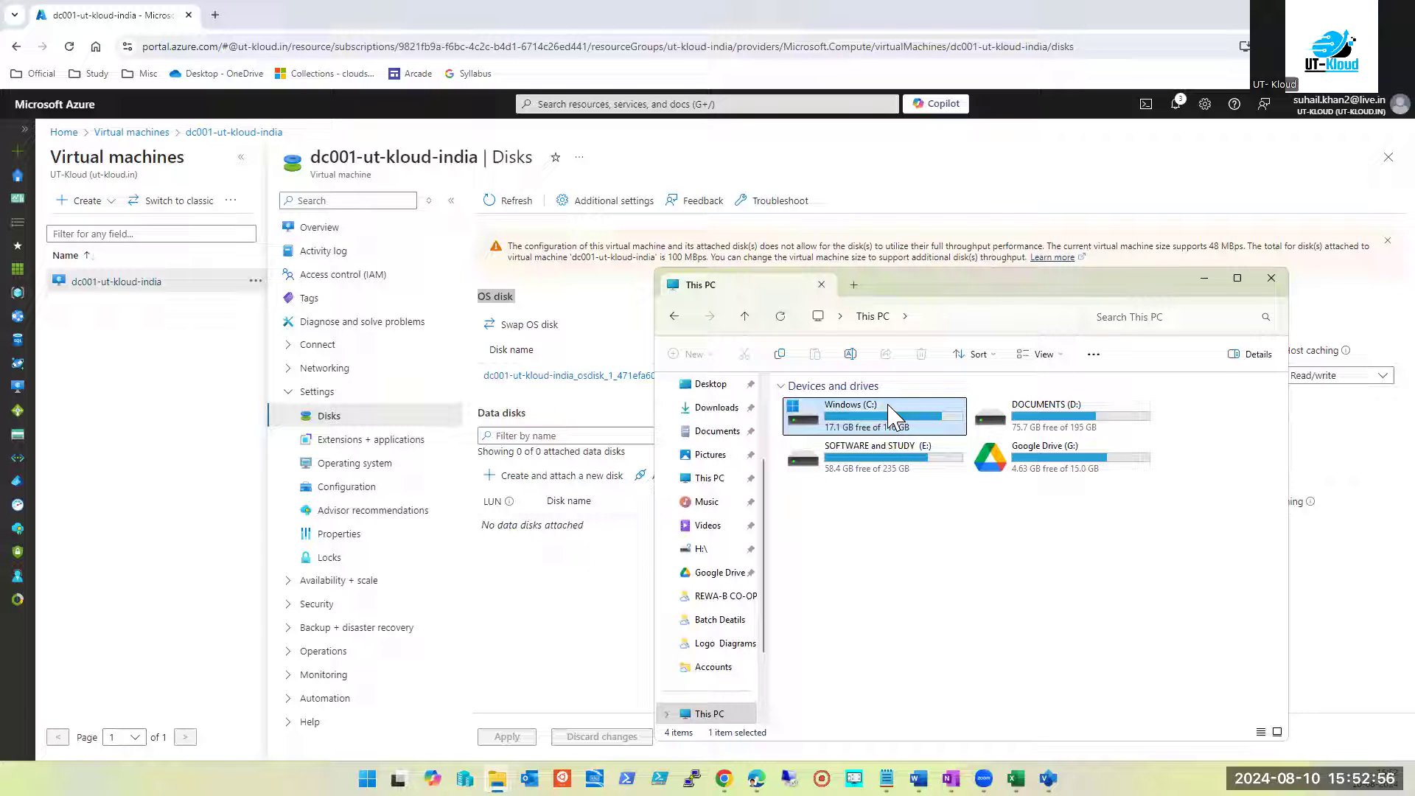
Return to the Azure portal and highlight the OS disk heading on the virtual machine's Disks page
double_click(501, 295)
triple_click(500, 295)
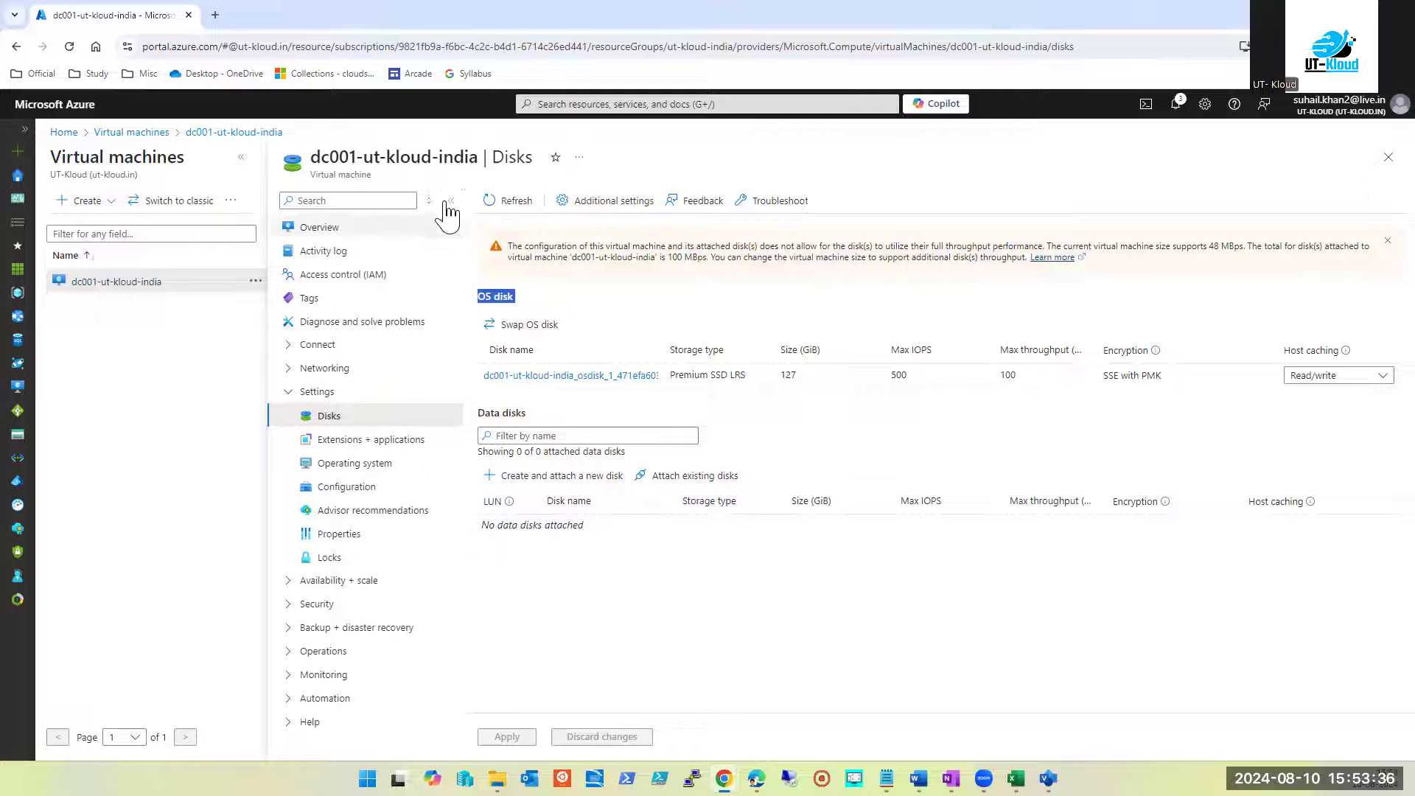
Reopen dc001-ut-kloud-india from the virtual machines list and copy its public IP address
click(821, 109)
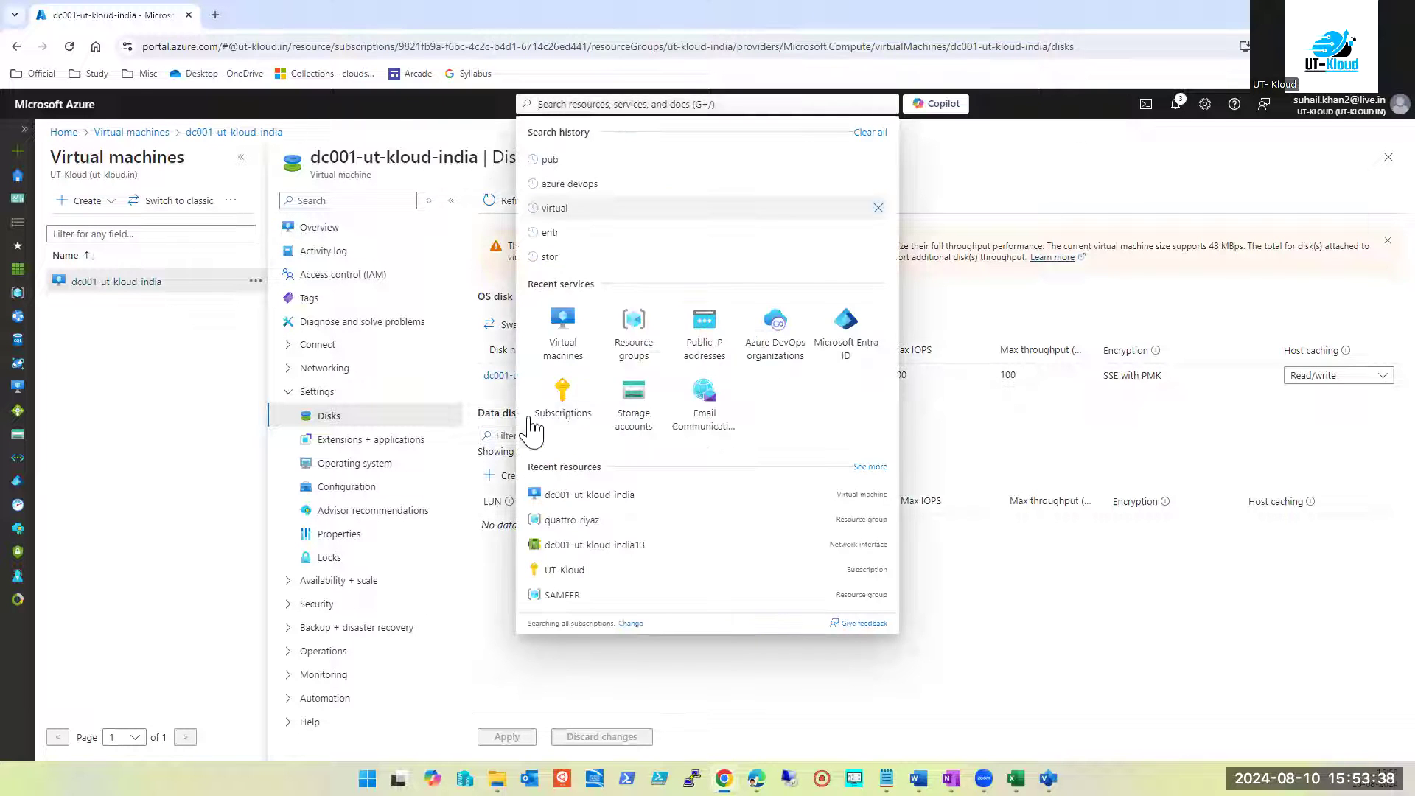
click(556, 347)
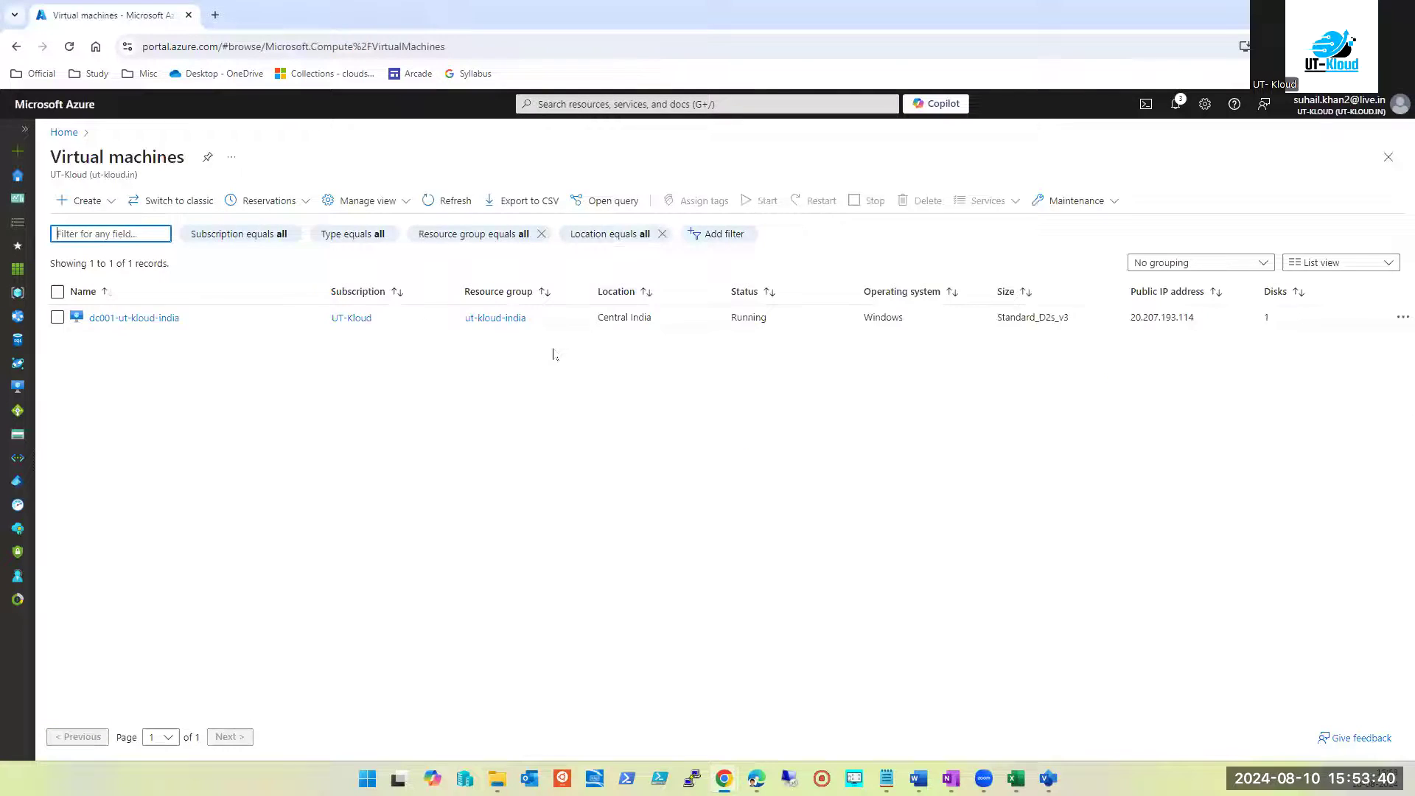
click(171, 317)
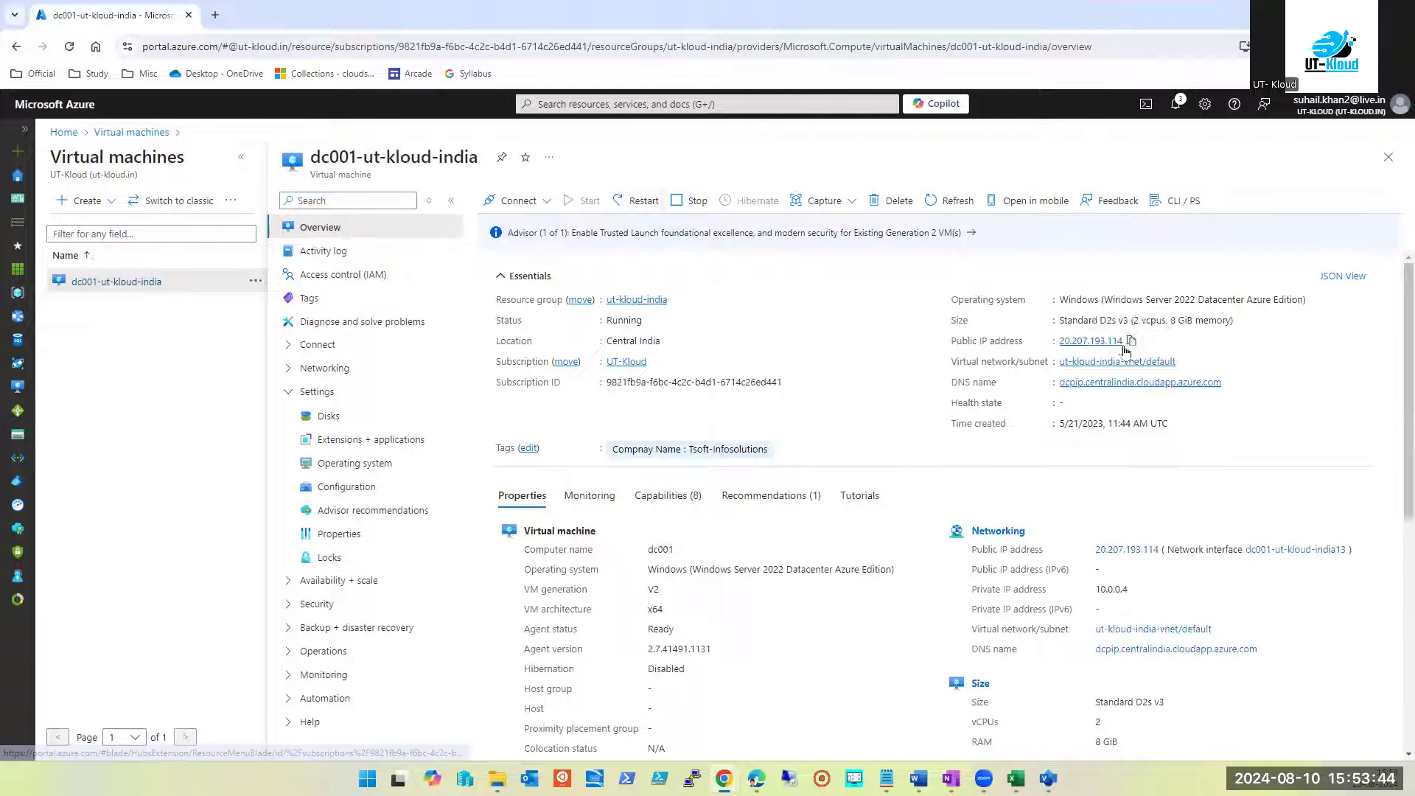
click(1132, 342)
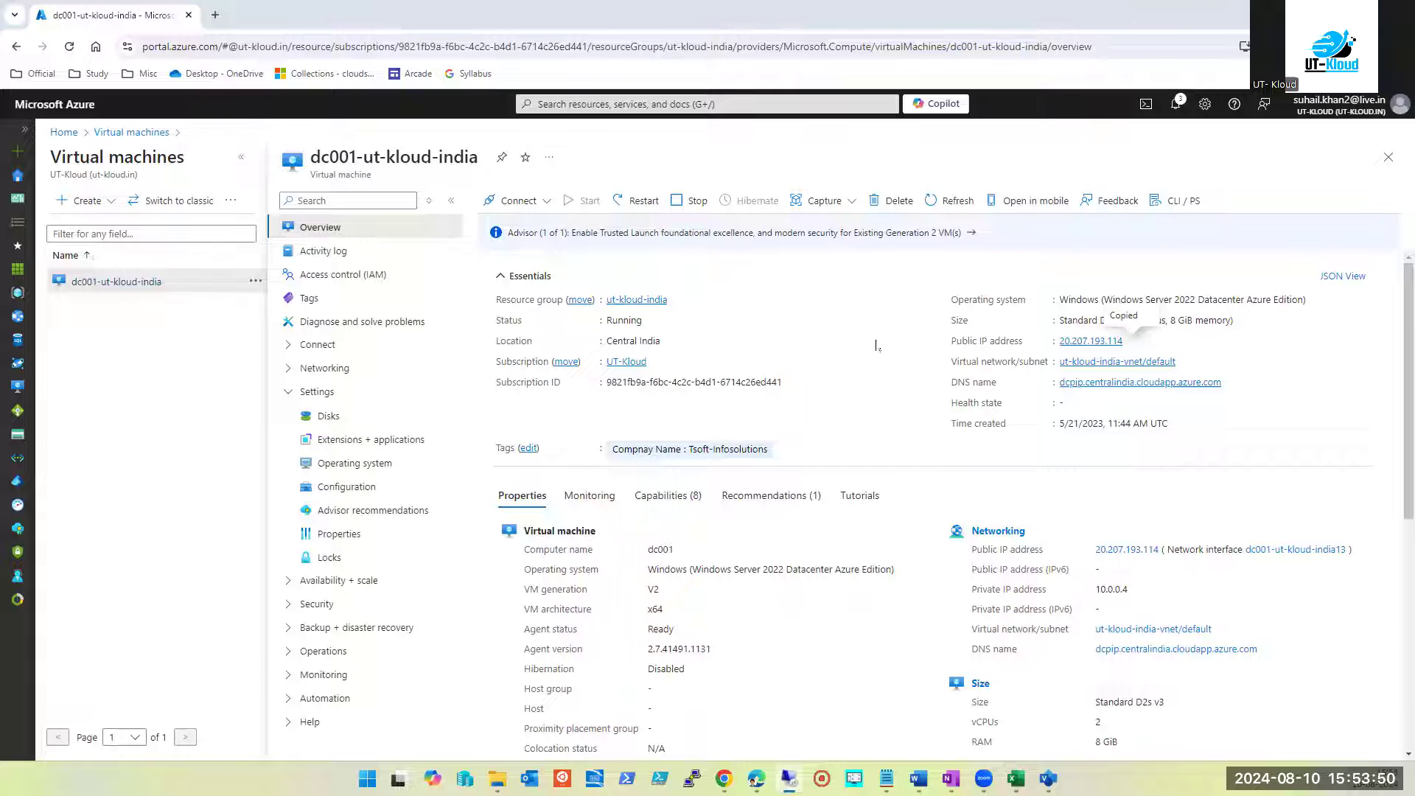
Connect to the virtual machine through Remote Desktop Connection using the copied public IP address
key(ctrl+v)
click(928, 485)
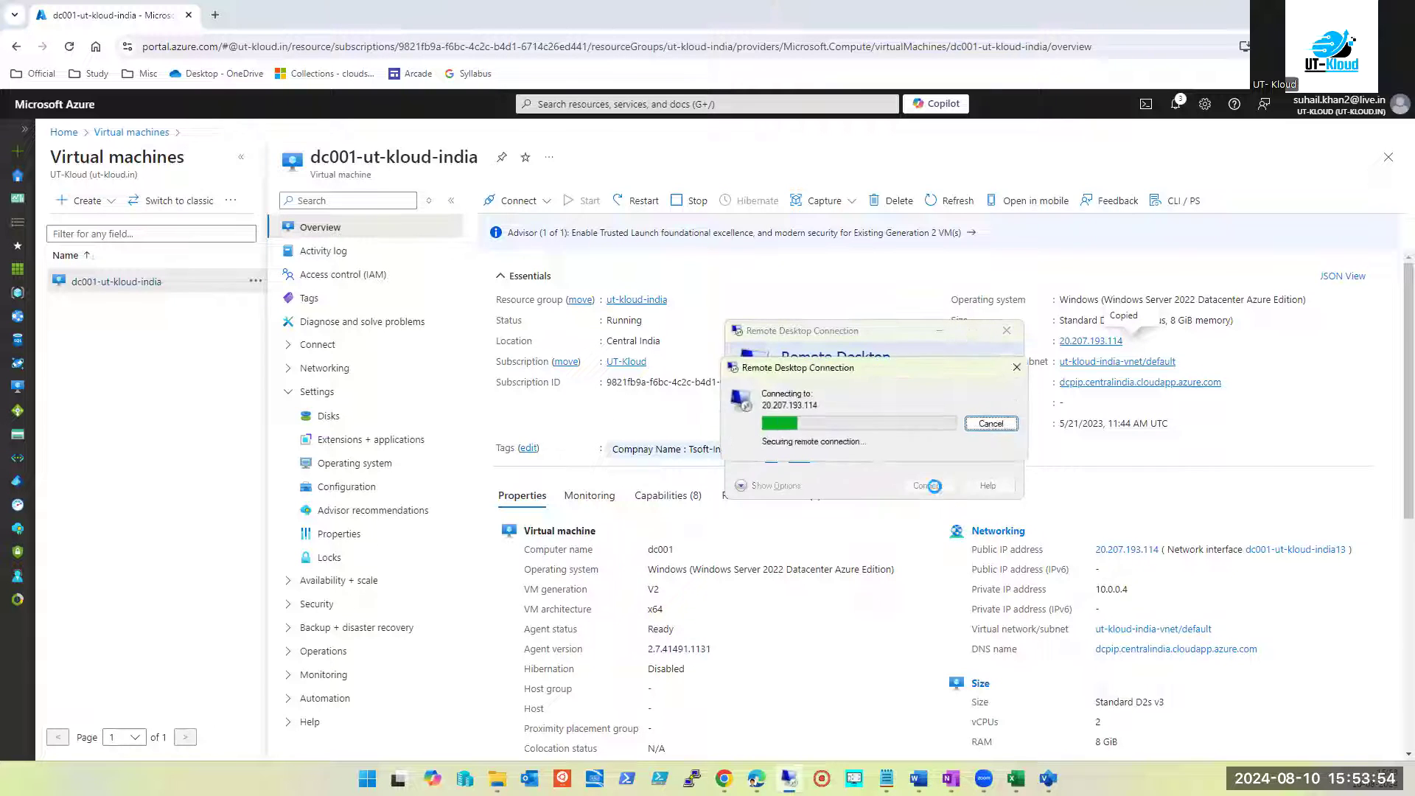
key(Return)
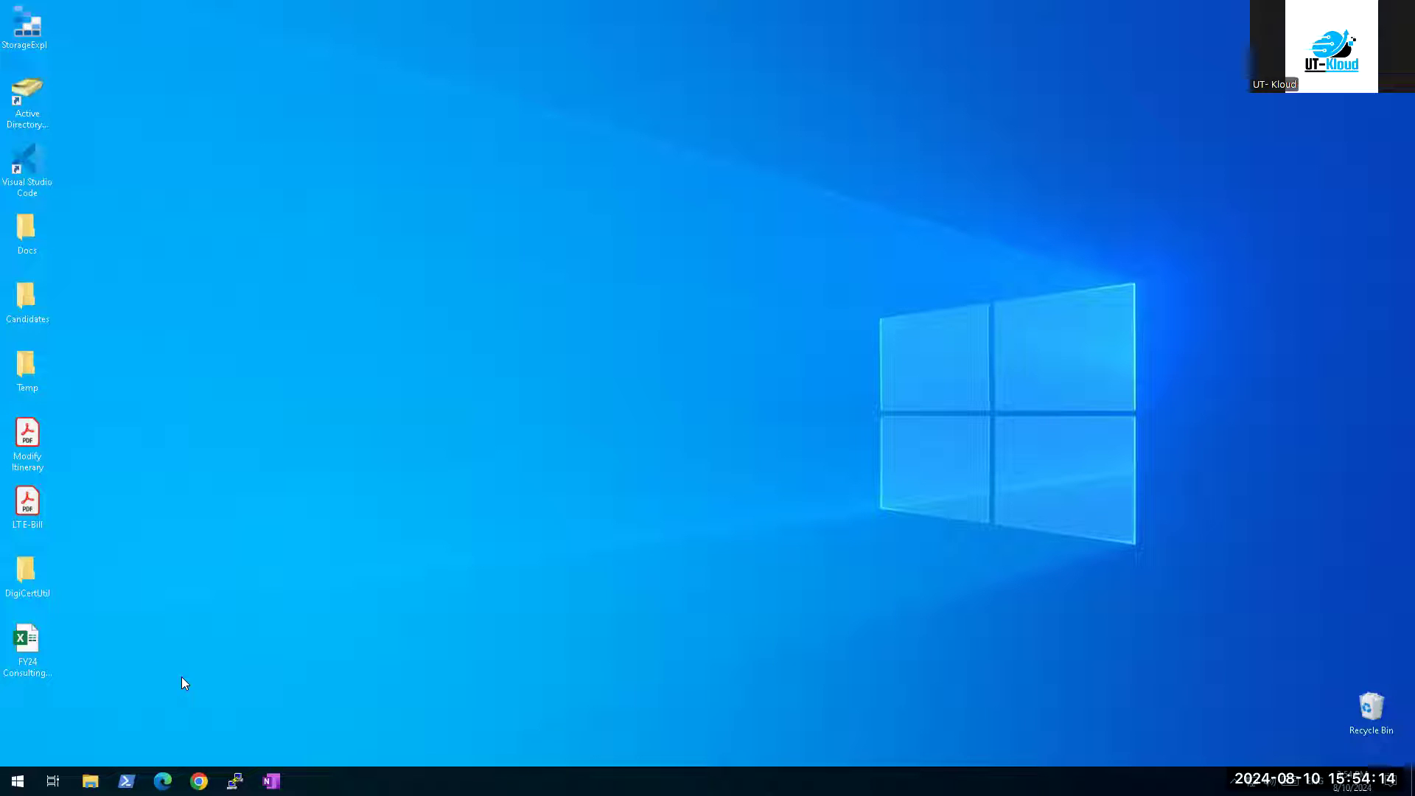
Open Server Manager on the remote server and close the Teams window covering its dashboard
click(18, 781)
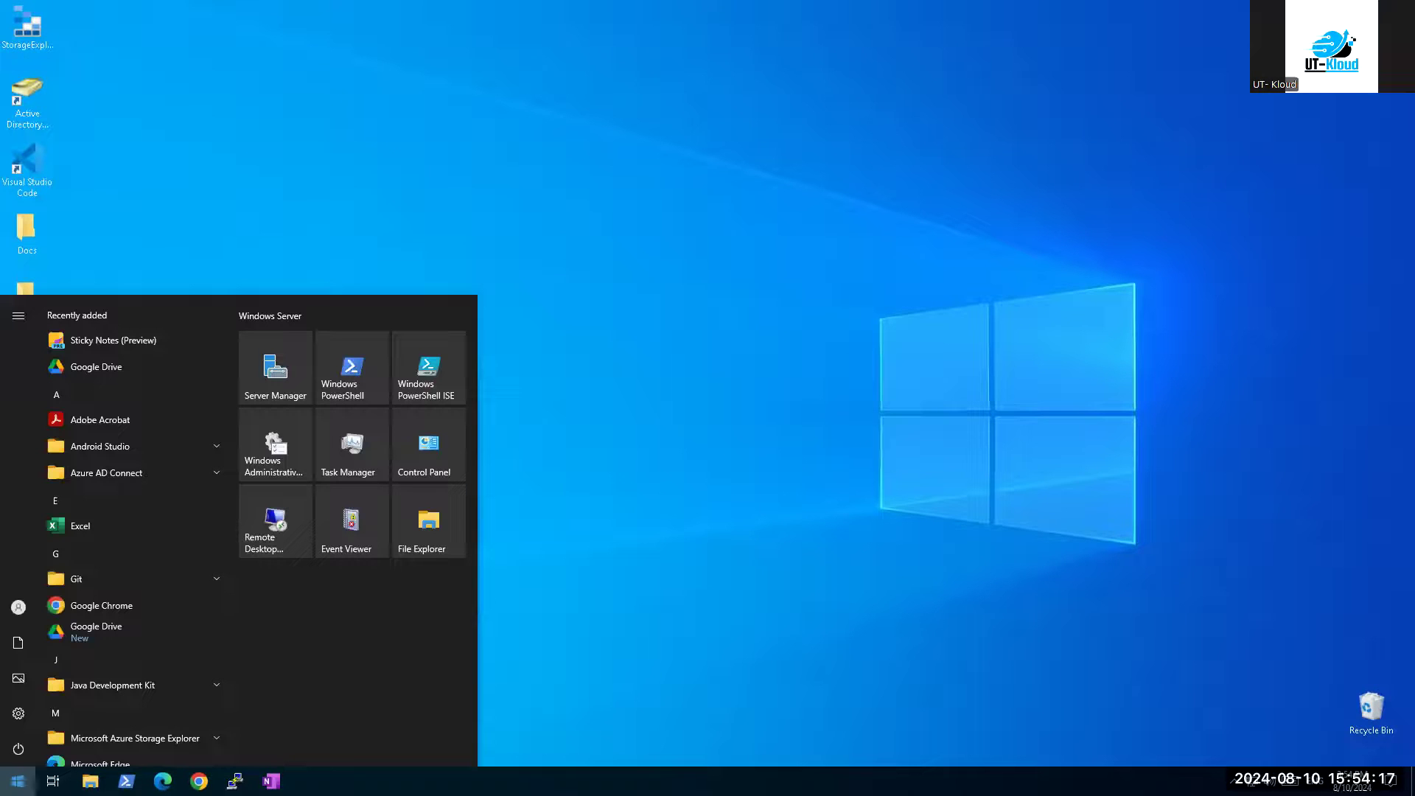
click(278, 384)
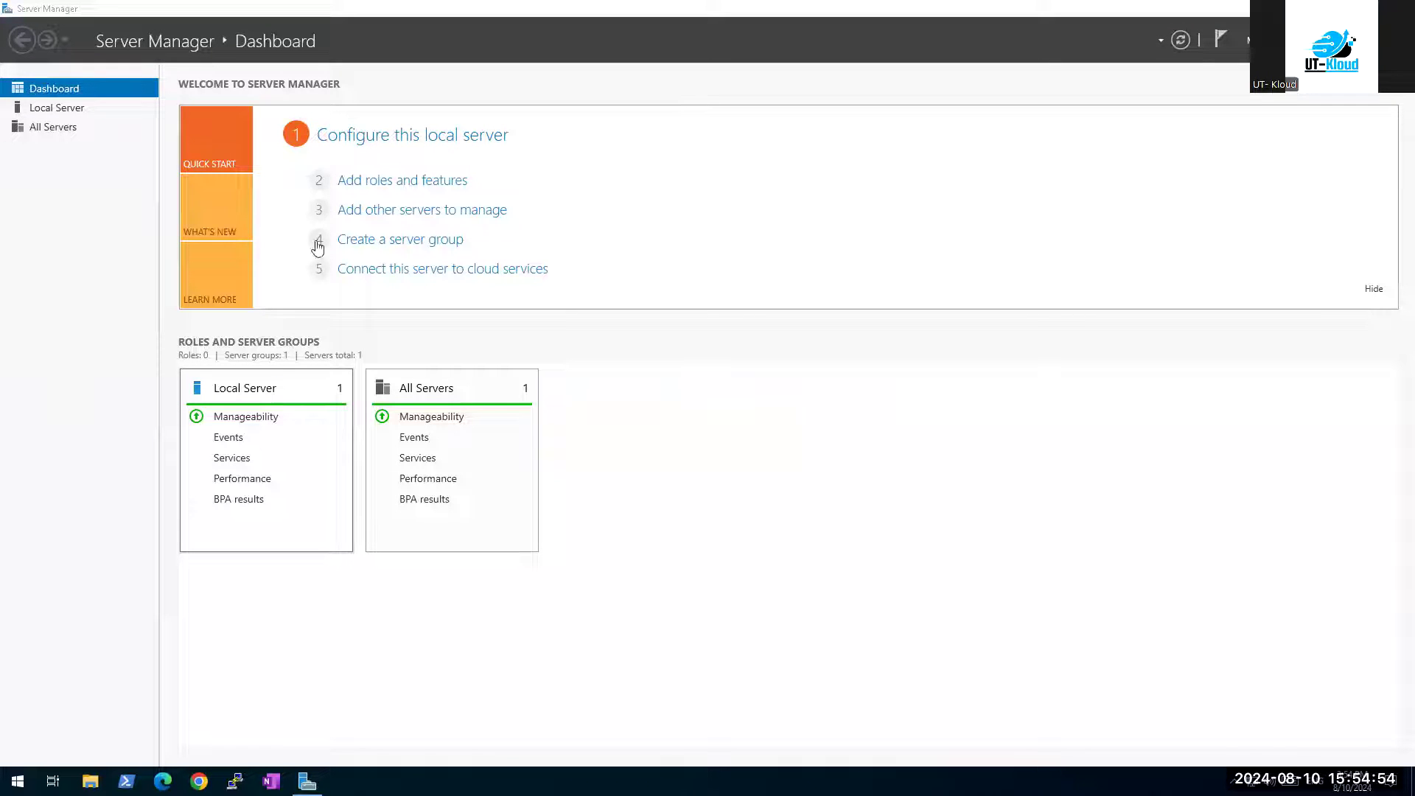
click(392, 238)
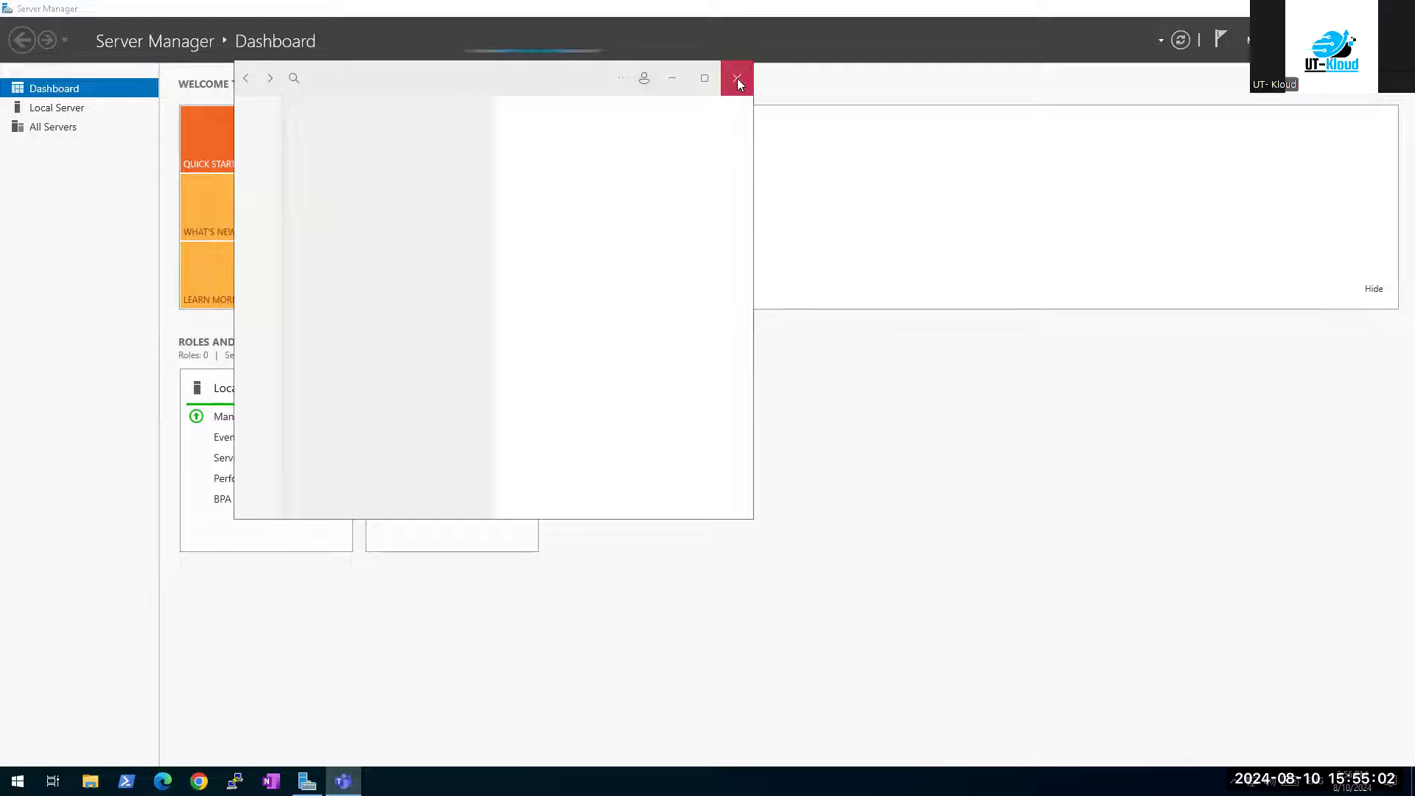
click(737, 78)
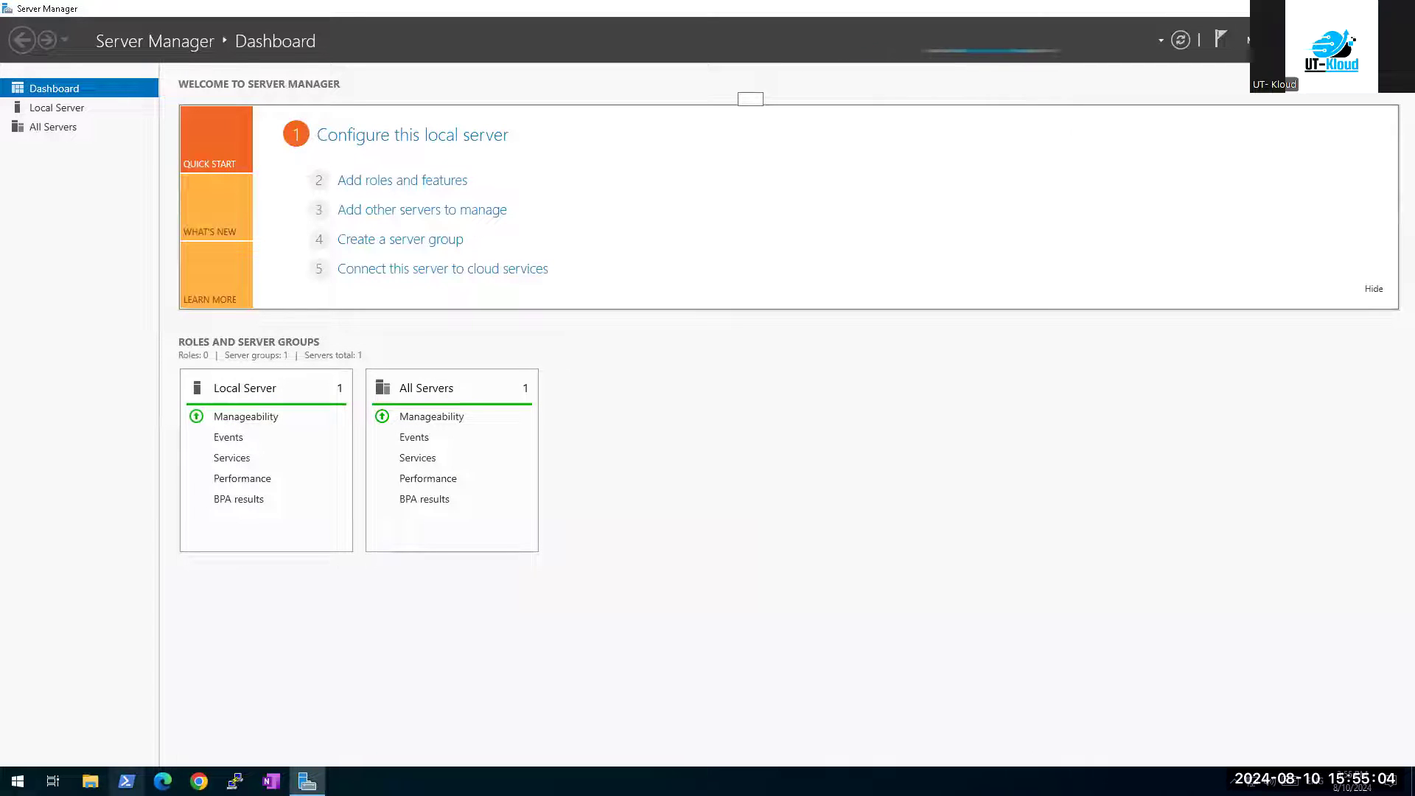
Open Programs and Features on the remote server by running appwiz.cpl
click(17, 780)
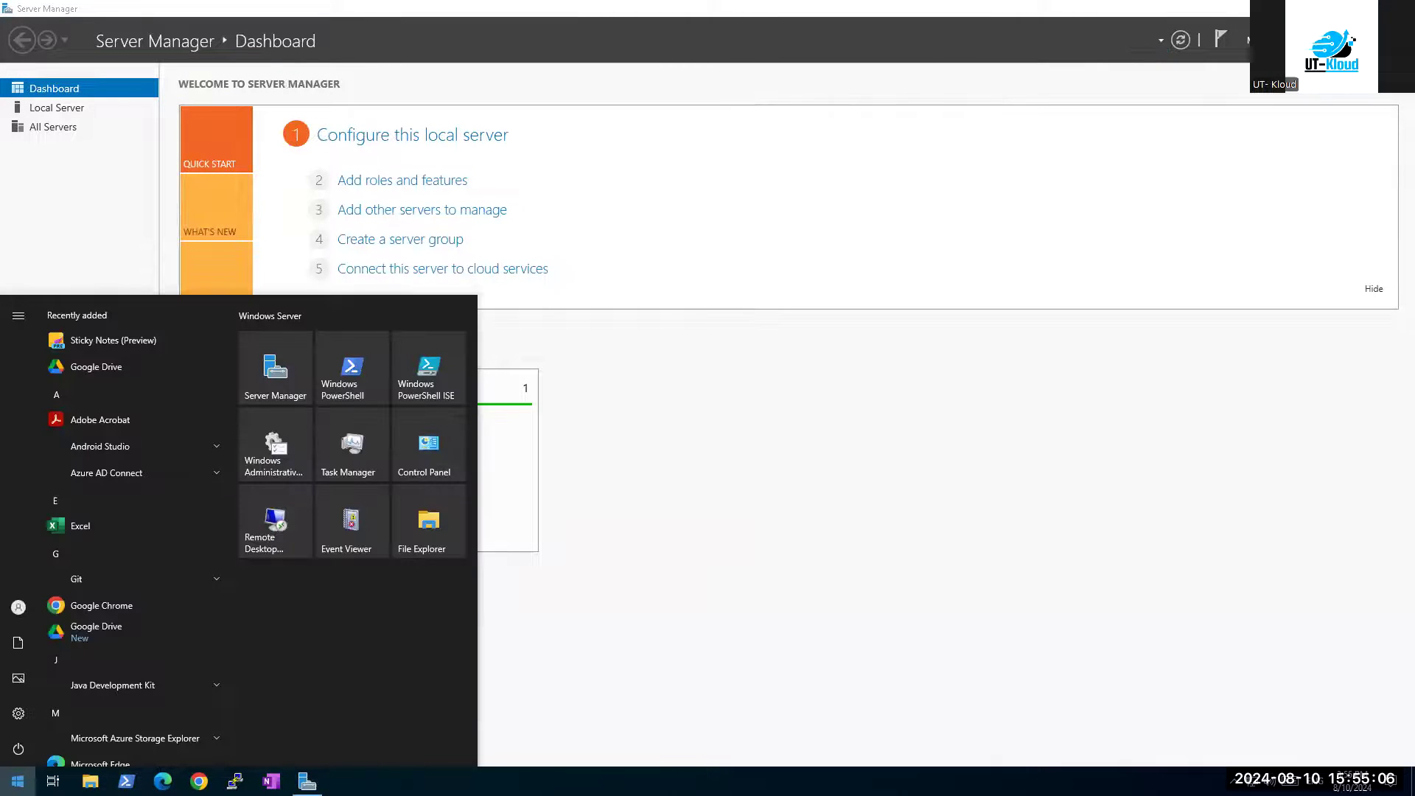
text(appwiz.cpl)
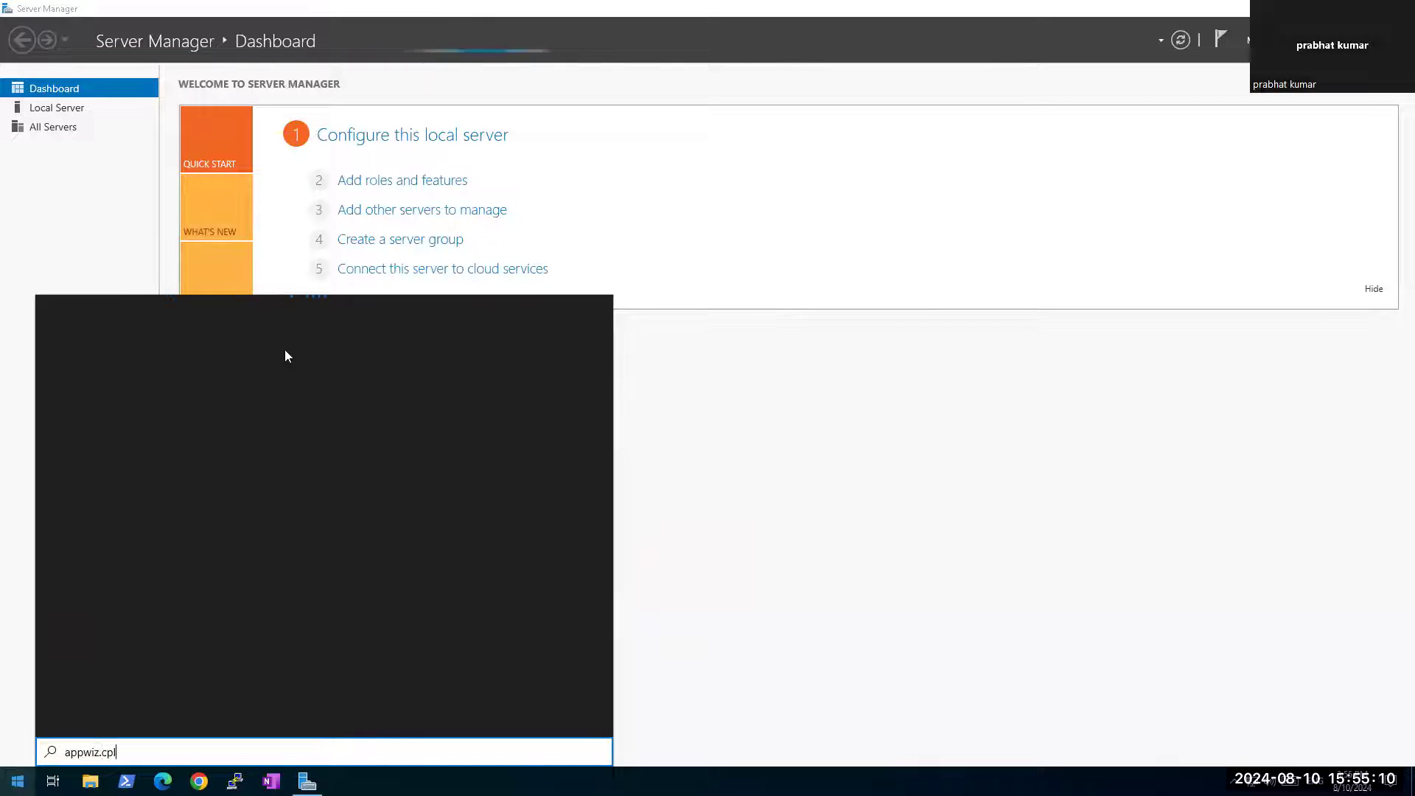
key(Return)
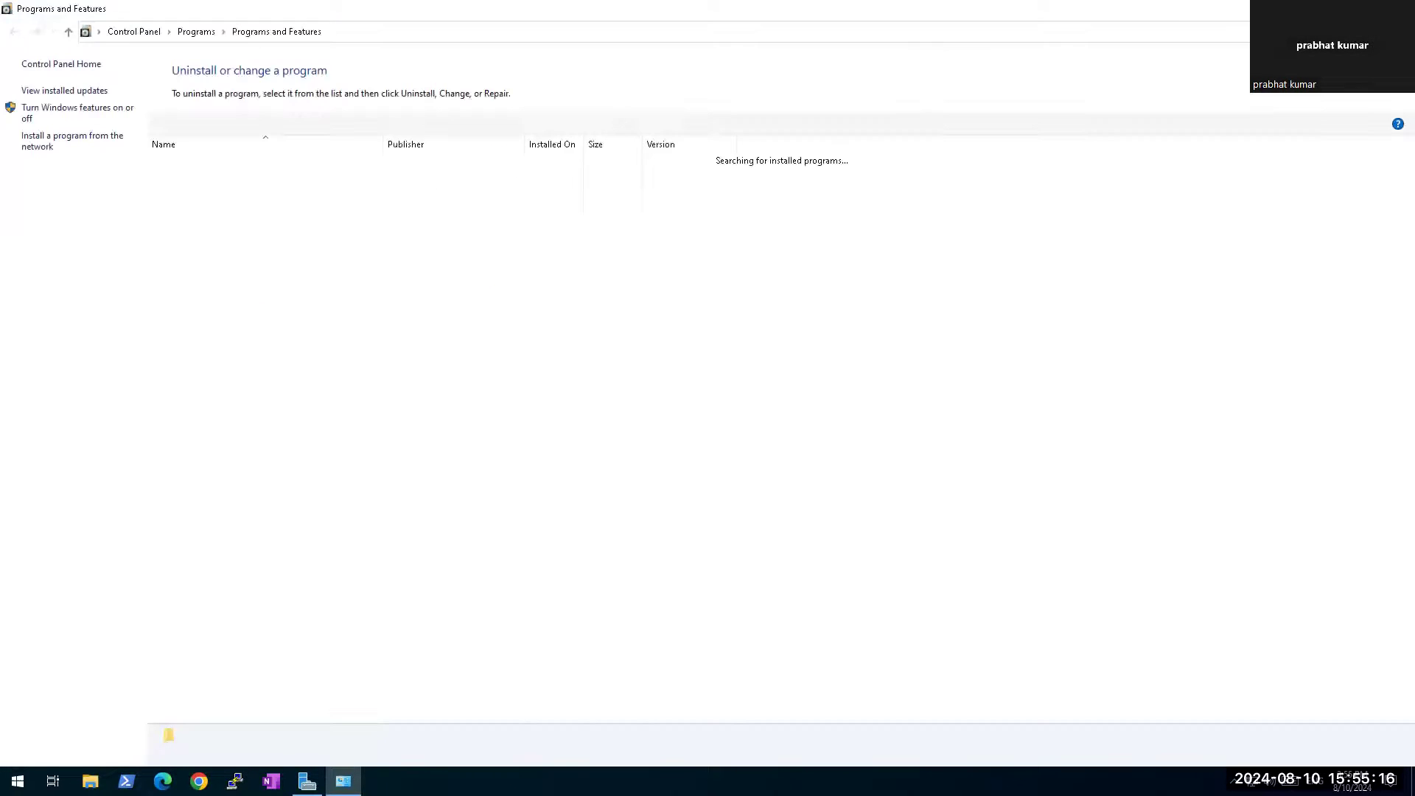
Switch to Server Manager, start adding roles and features, and advance to the Server Roles page with the default installation type and server
key(alt+Tab)
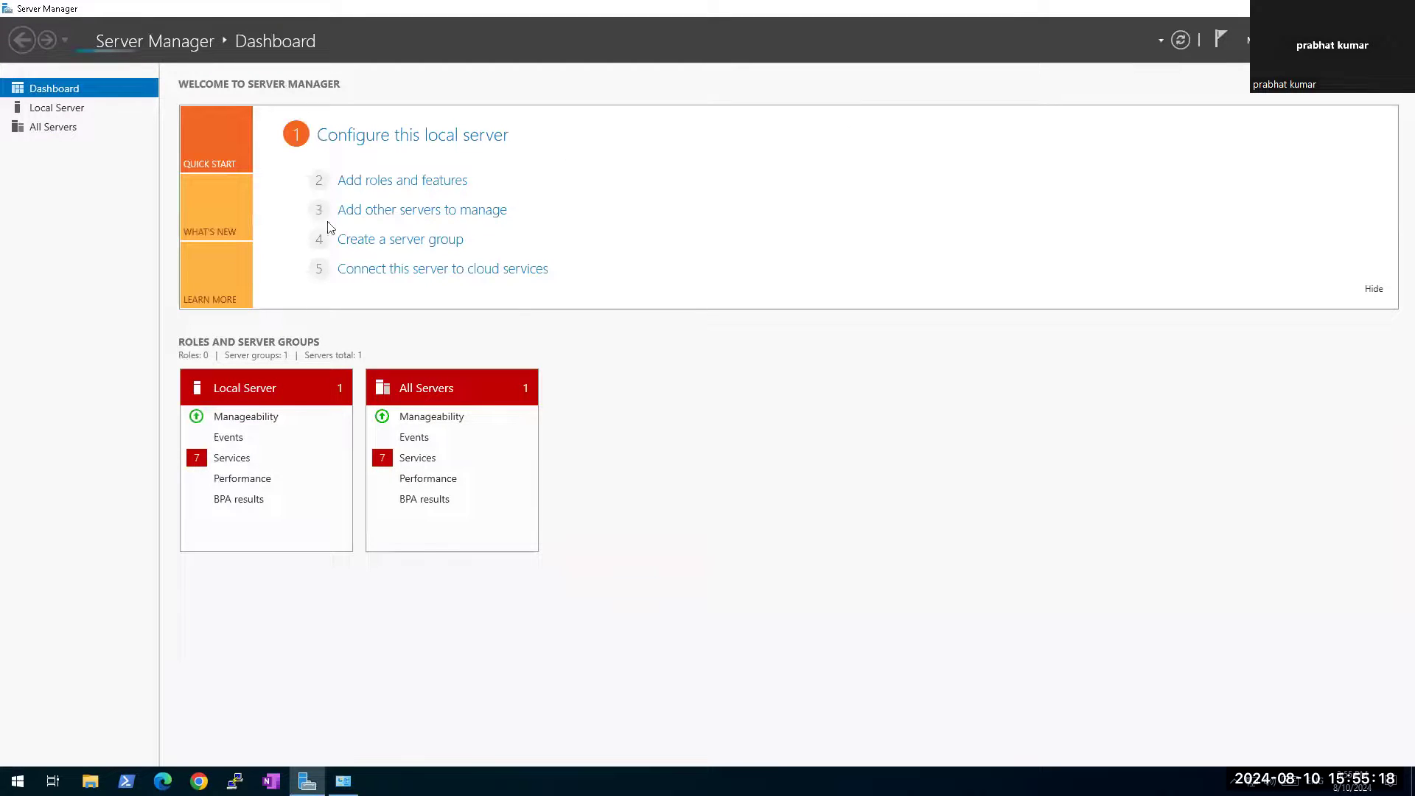
click(375, 188)
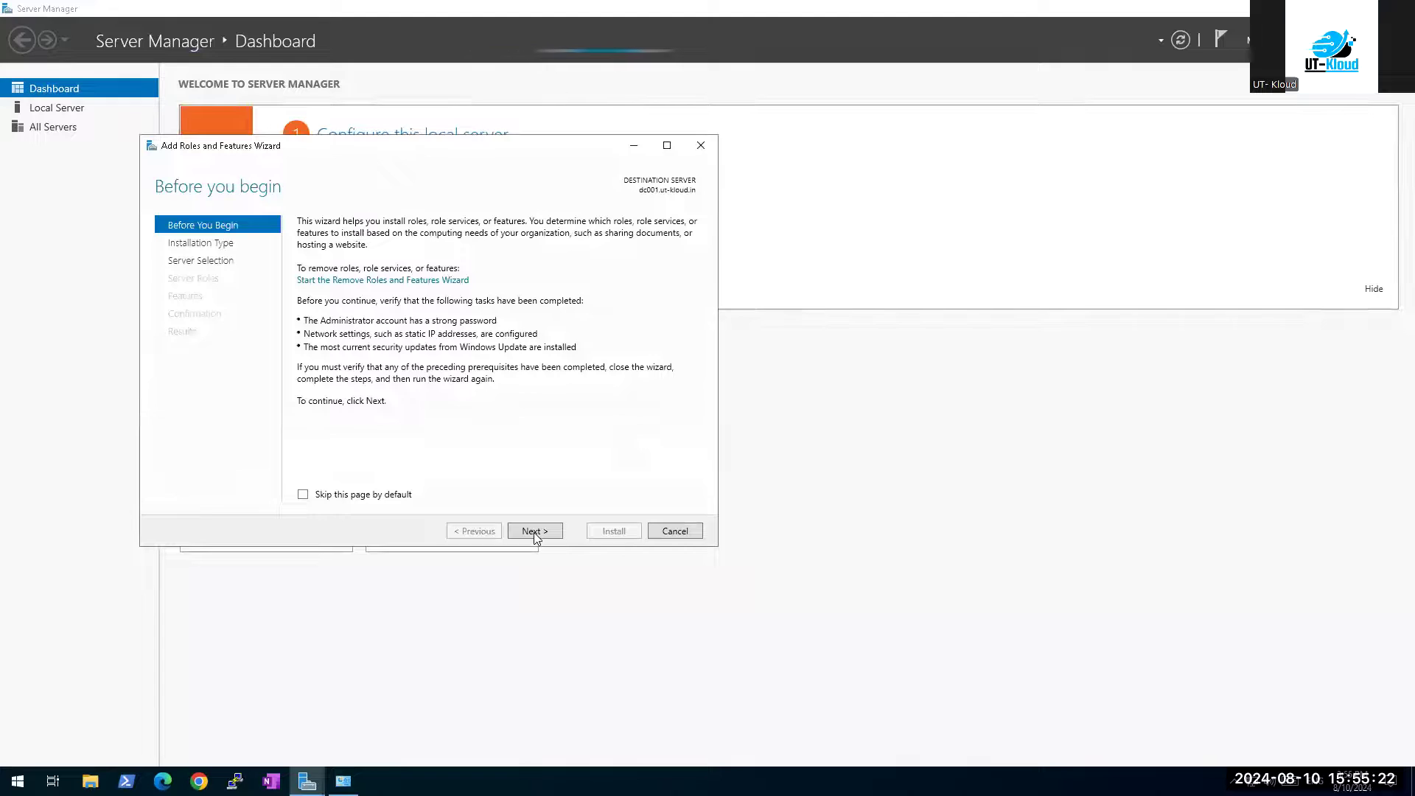
click(534, 532)
click(534, 532)
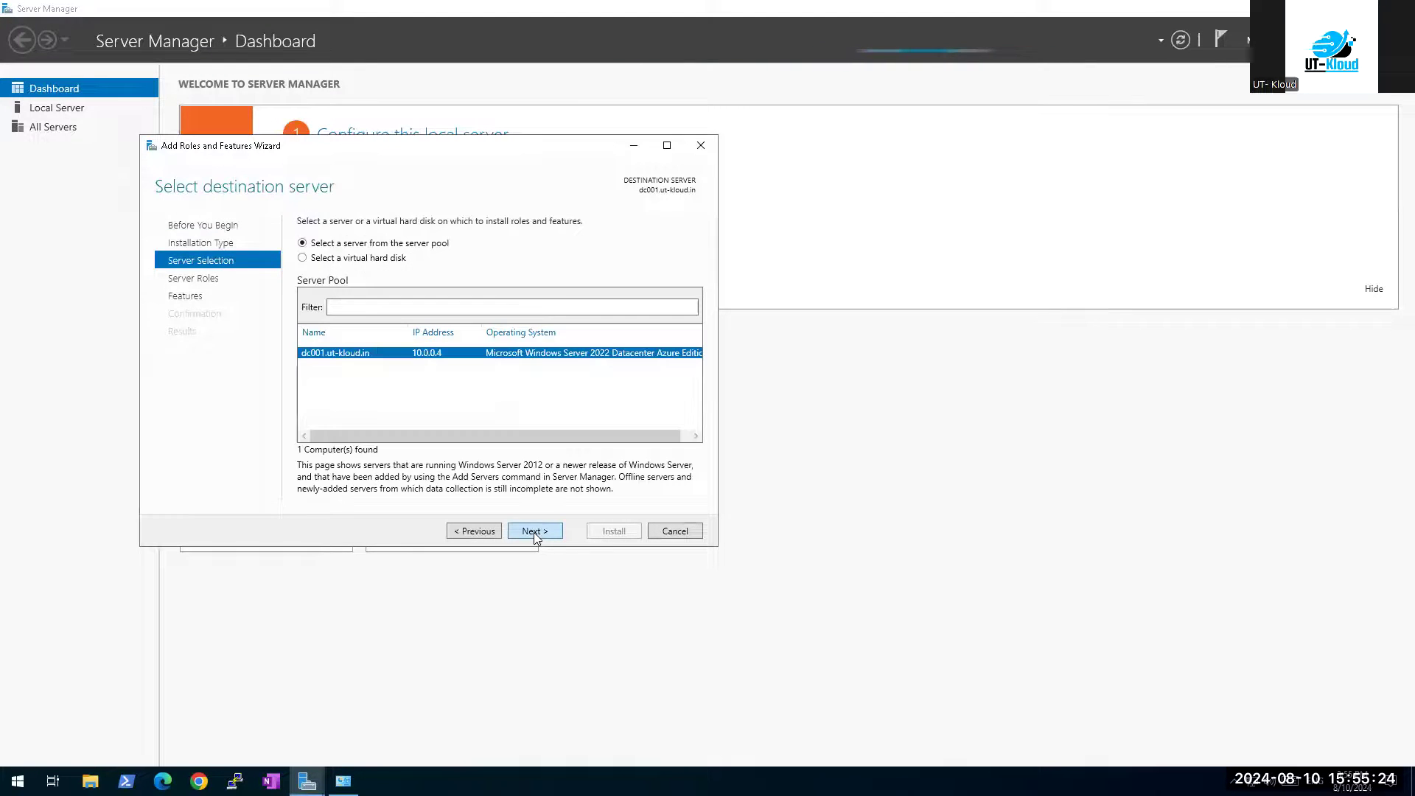
click(534, 531)
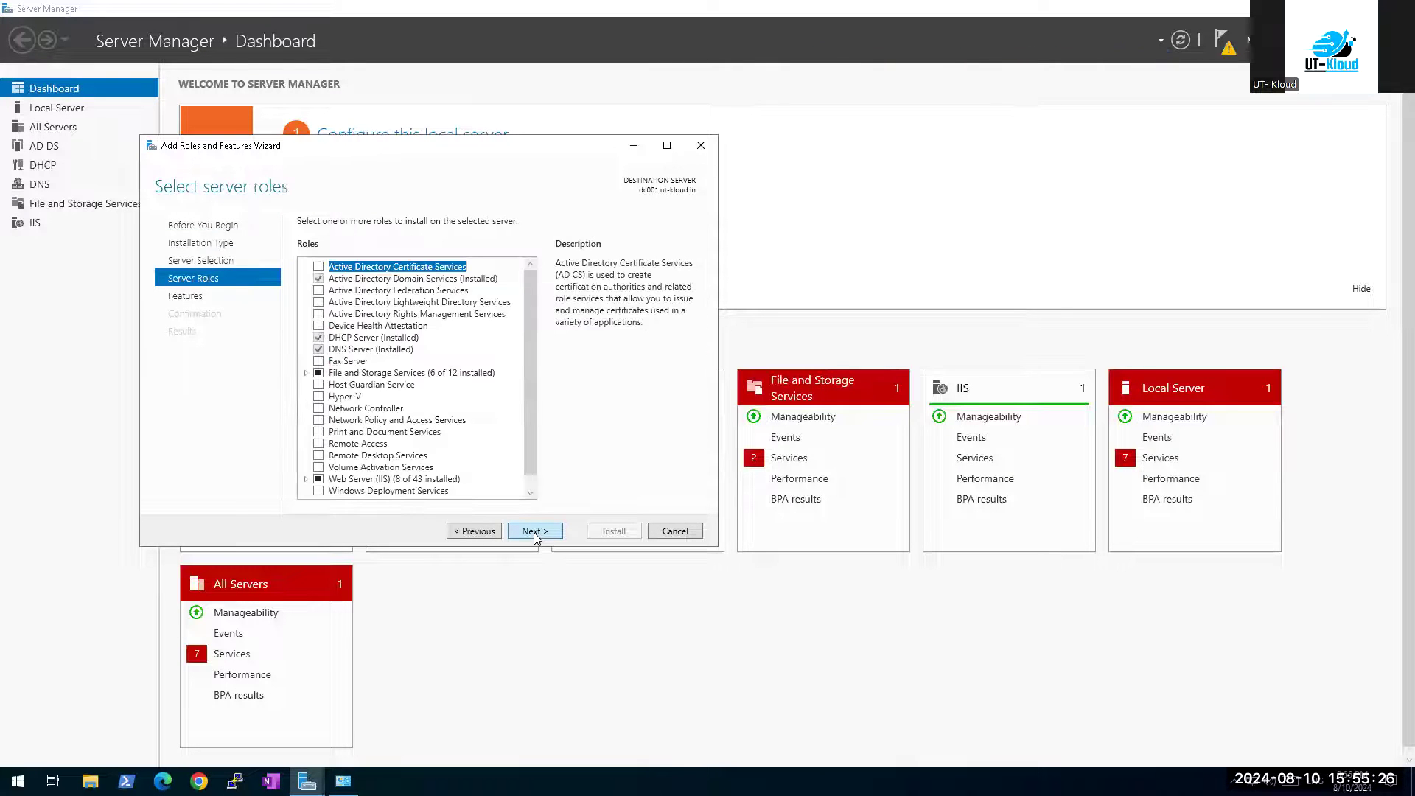
Examine the server roles, including Fax Server and Web Server (IIS), view the features list, and cancel the wizard
click(318, 361)
click(544, 464)
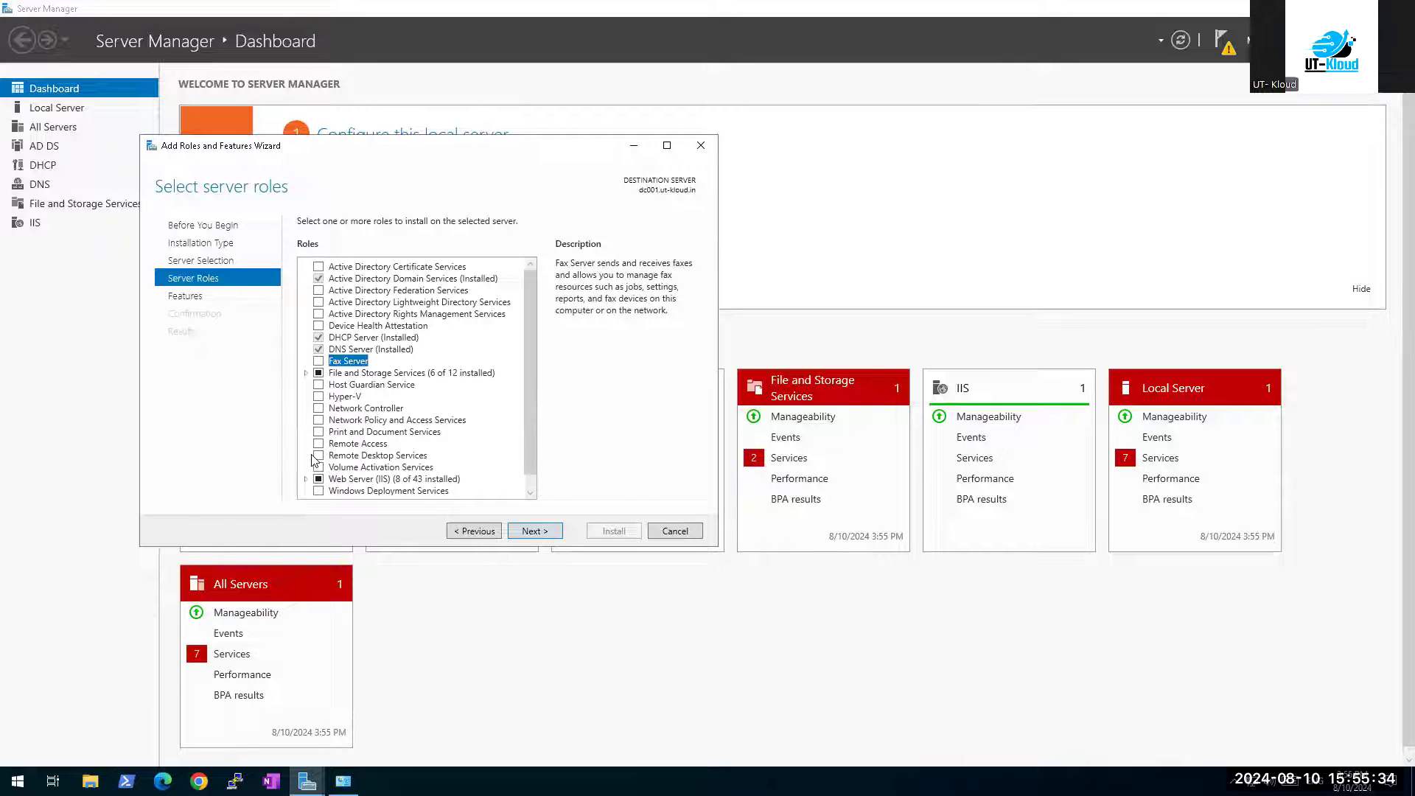
scroll(320, 437, down, 1)
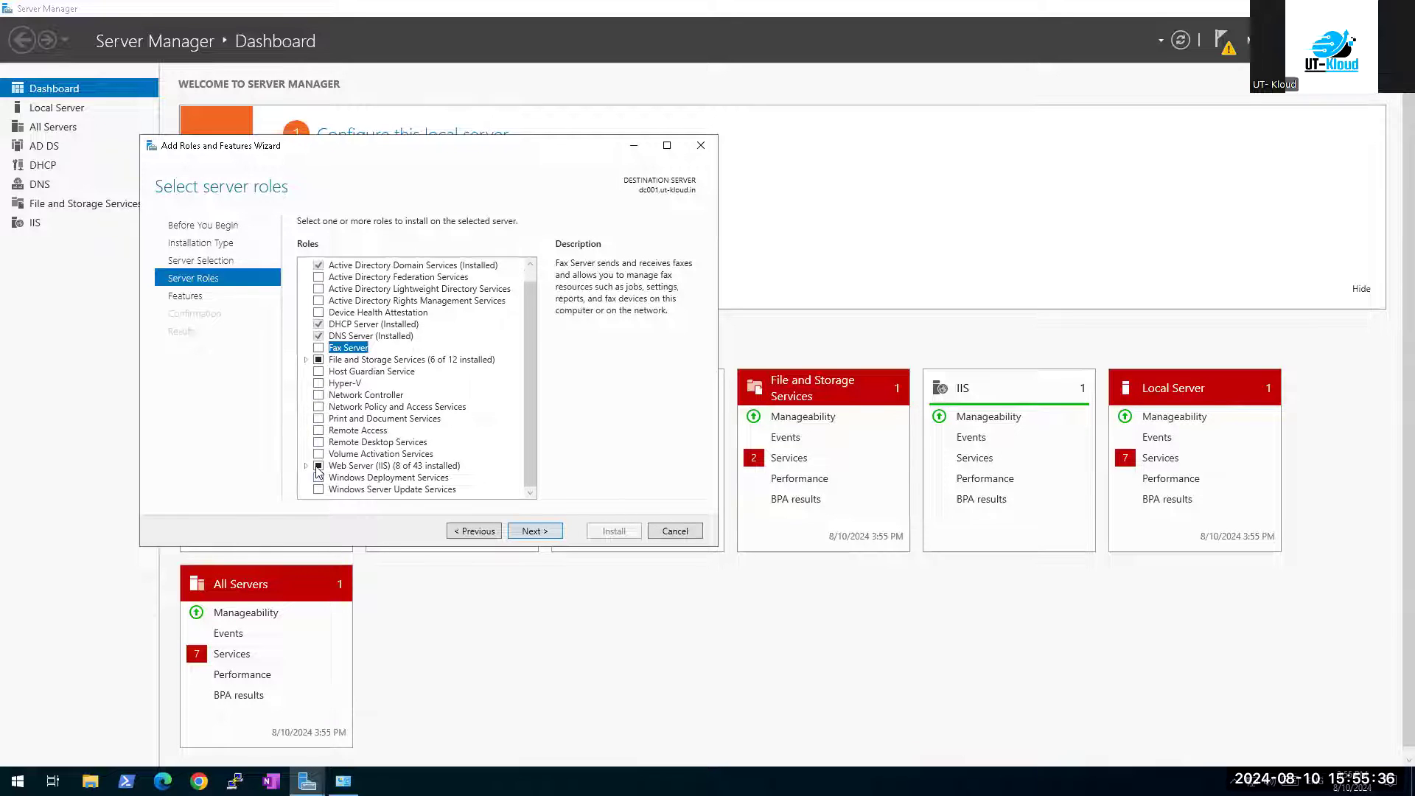
click(536, 530)
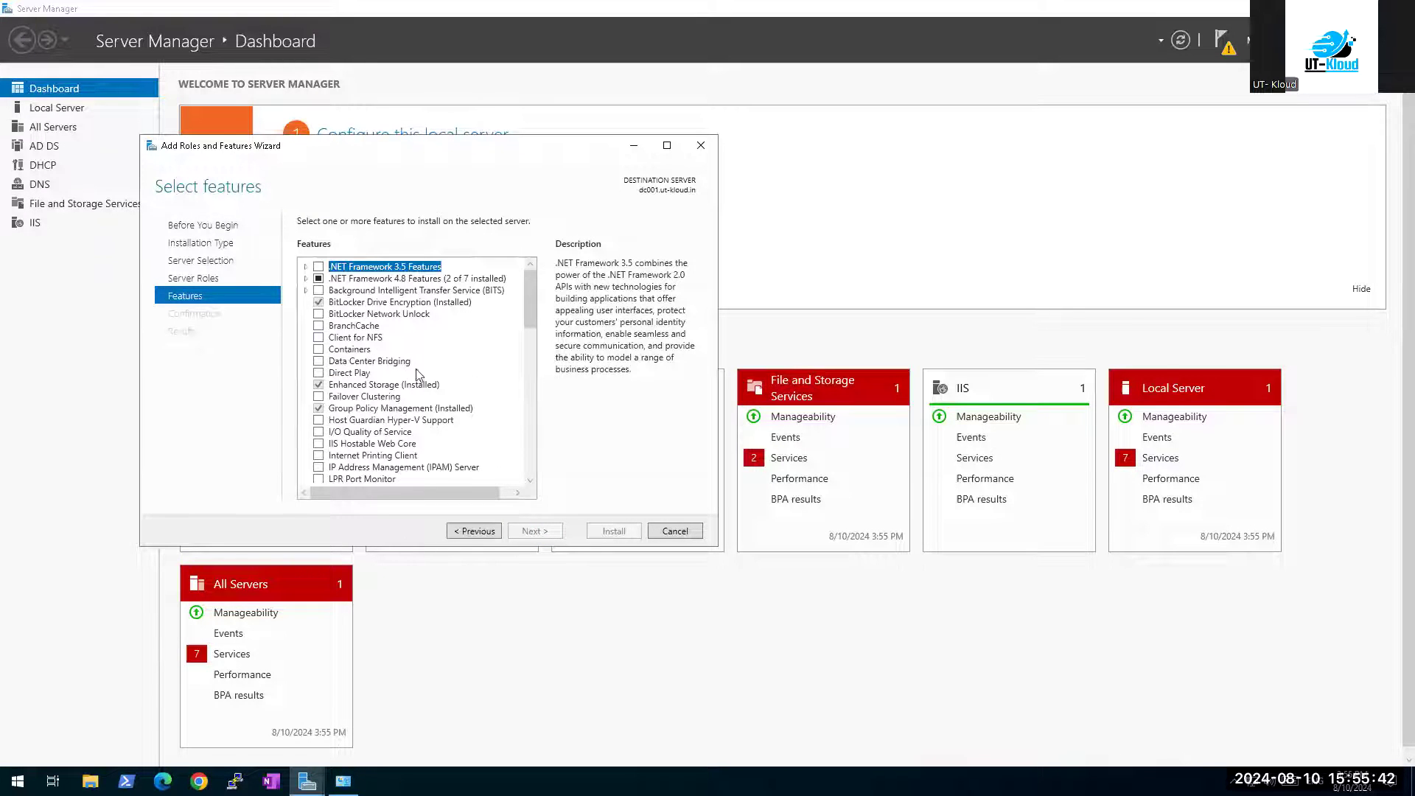
click(690, 537)
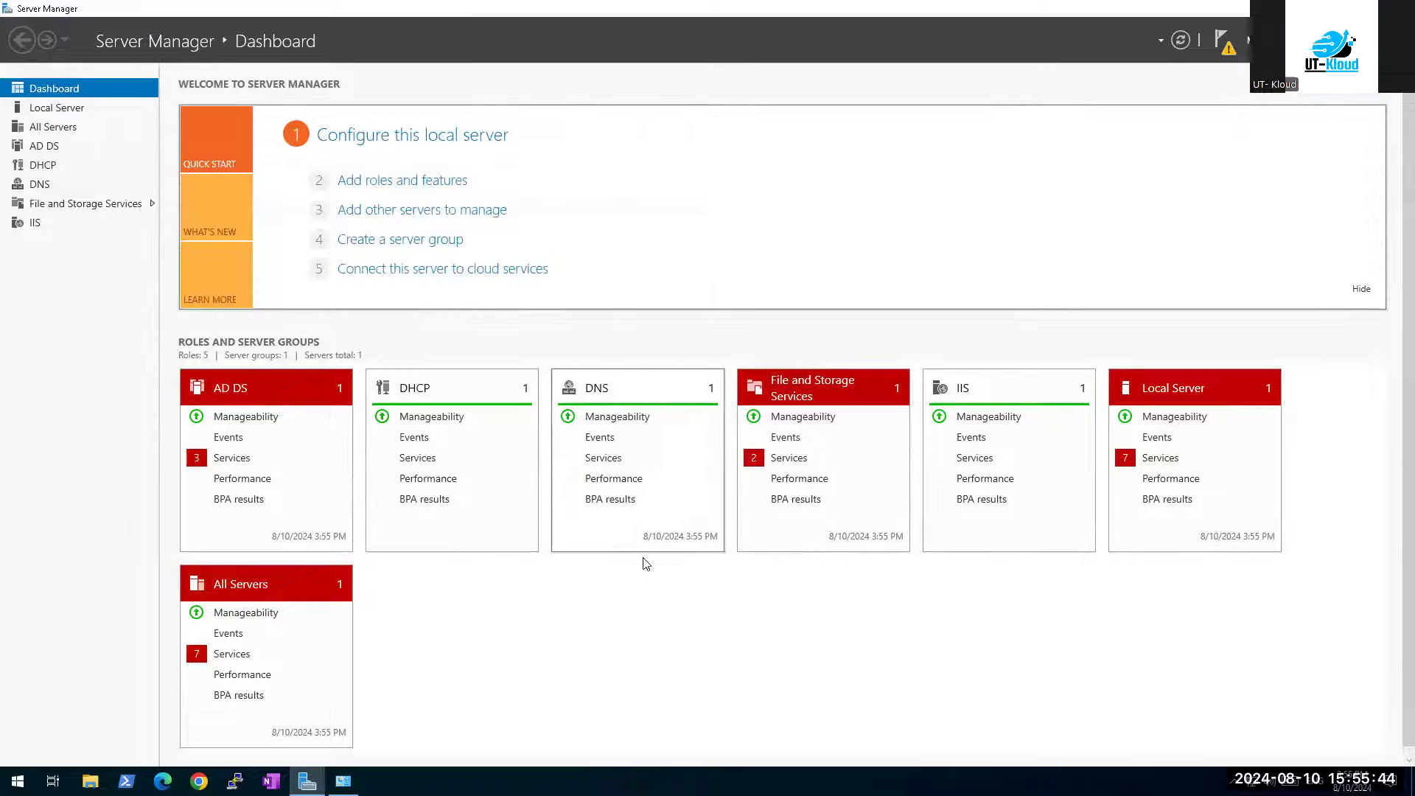
Examine Adobe Acrobat (64-bit) and Microsoft Teams classic among the server's installed programs, then close Programs and Features
click(344, 780)
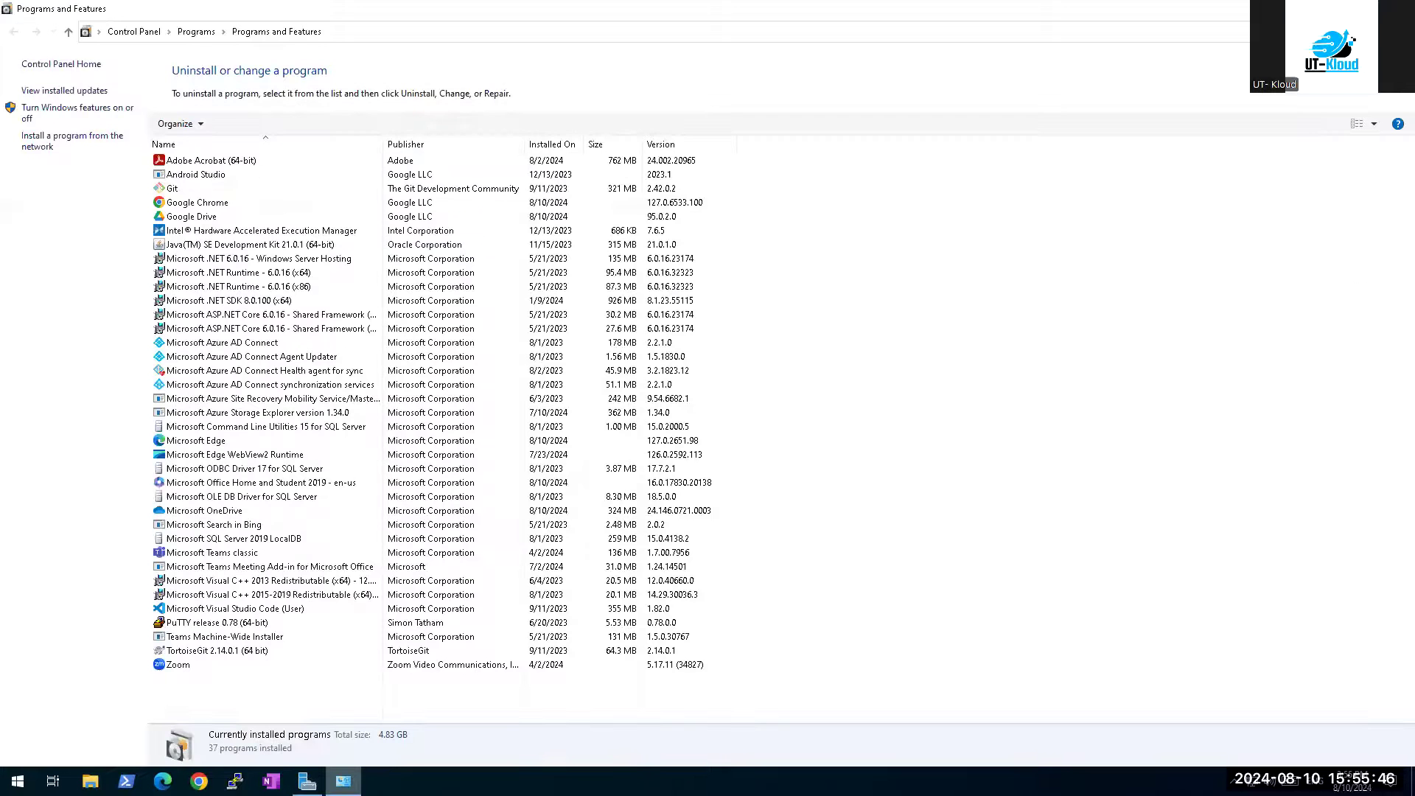
click(184, 162)
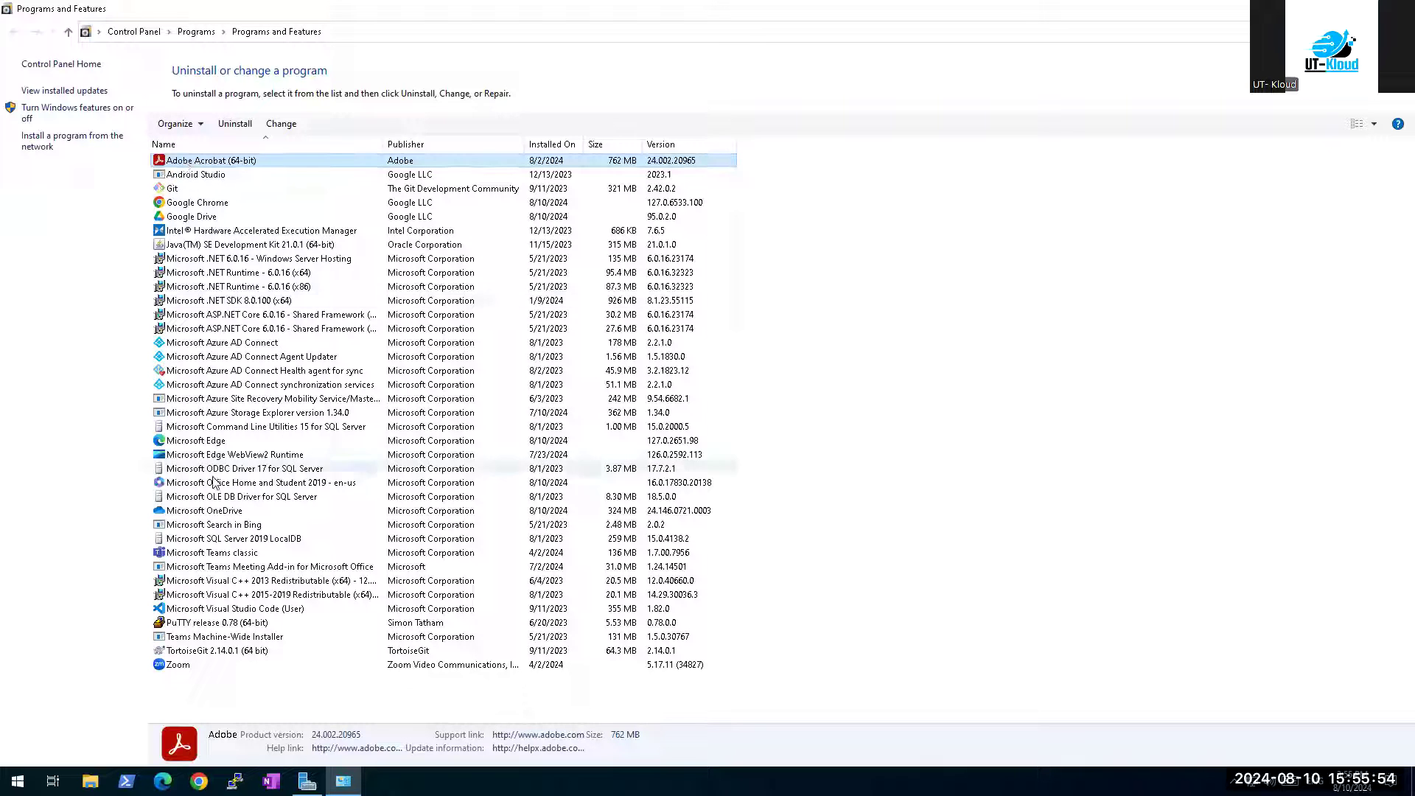
click(191, 557)
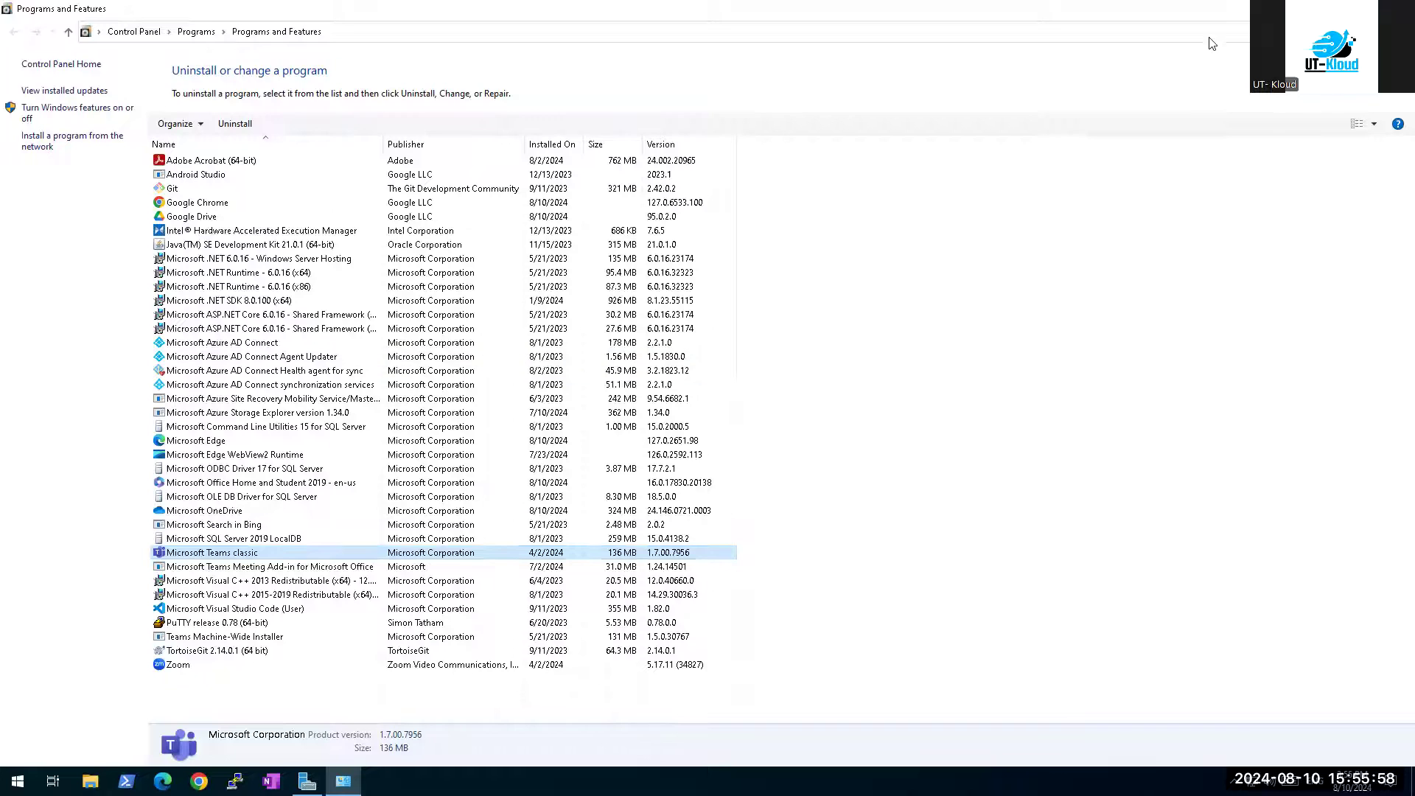
key(alt+F4)
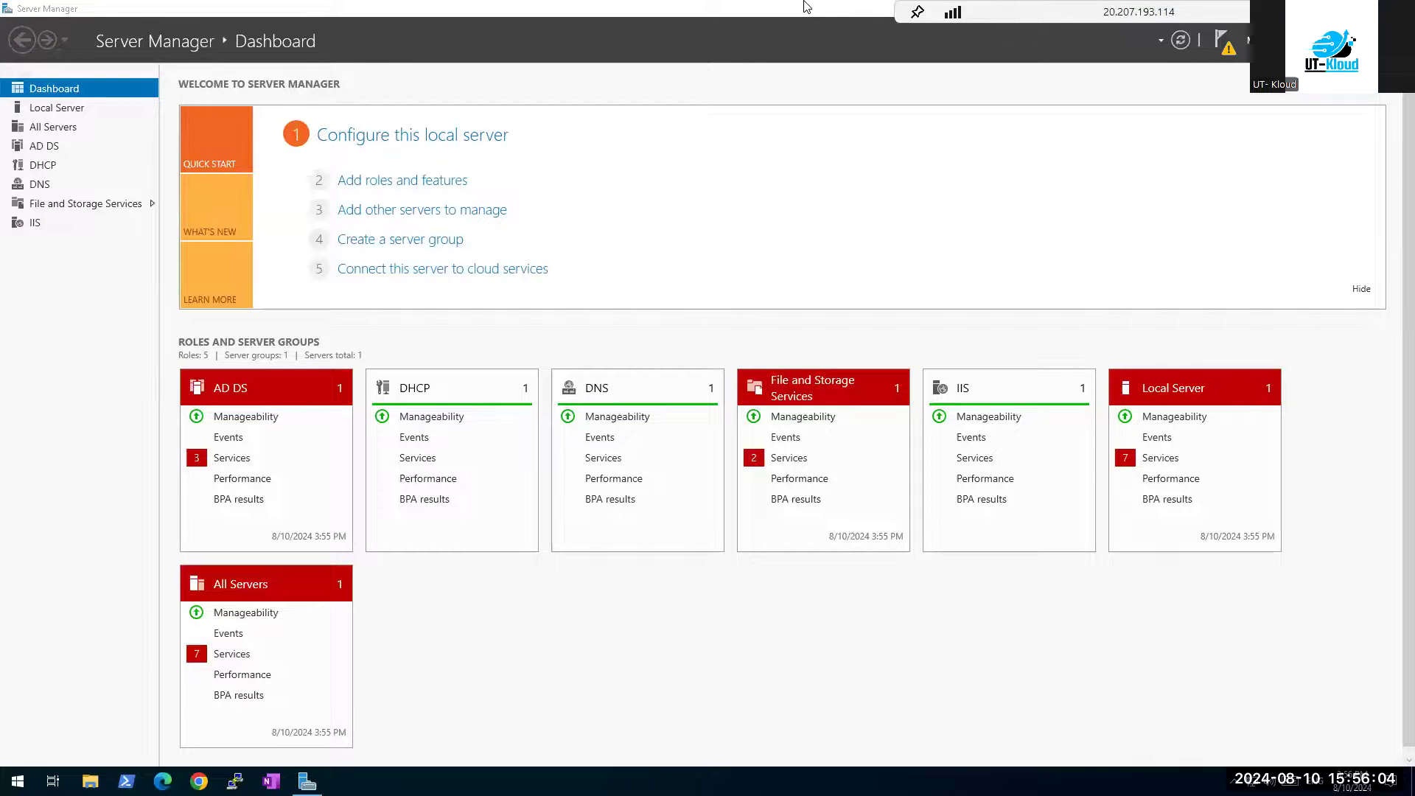
Leave the remote session for the Azure portal and open the Disks settings of dc001-ut-kloud-india
click(1289, 12)
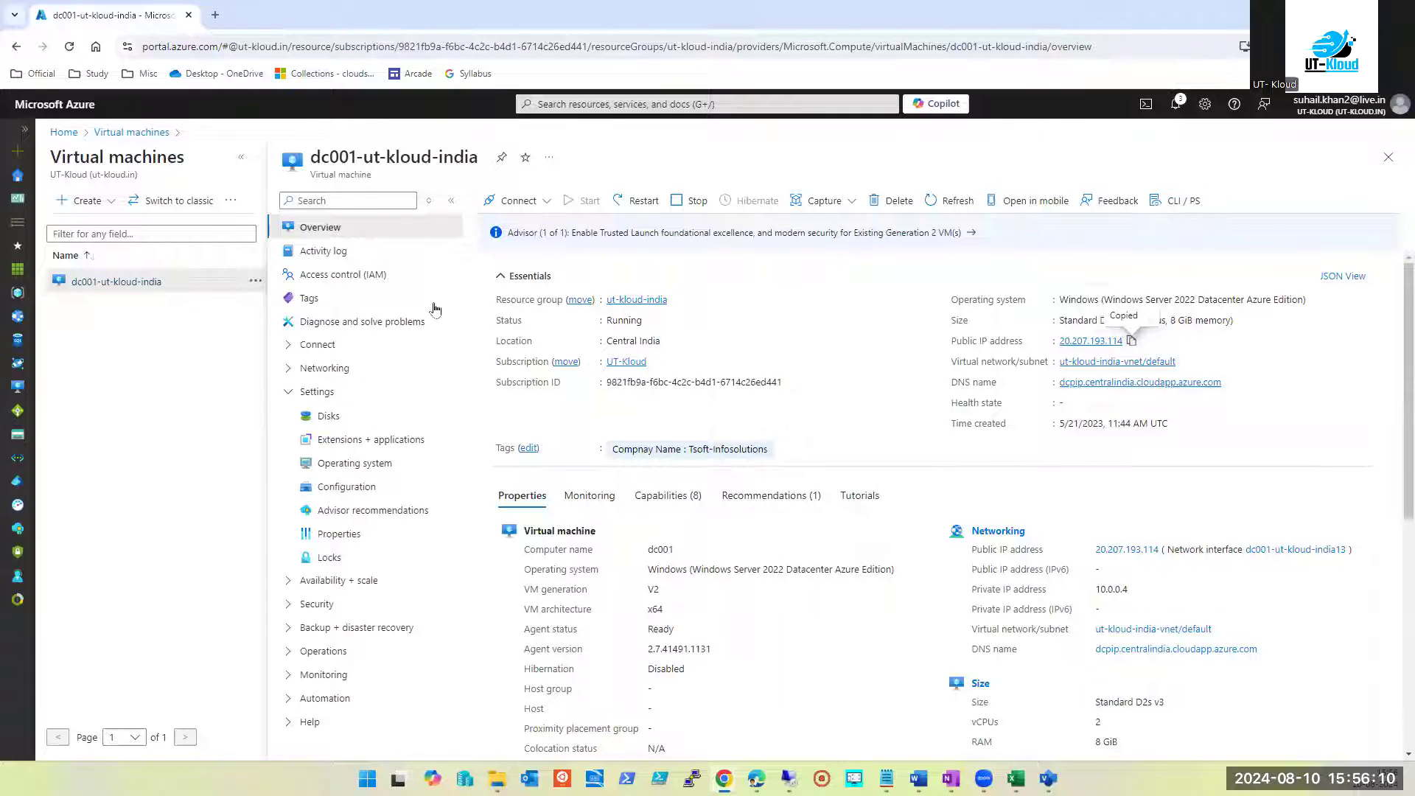
click(332, 416)
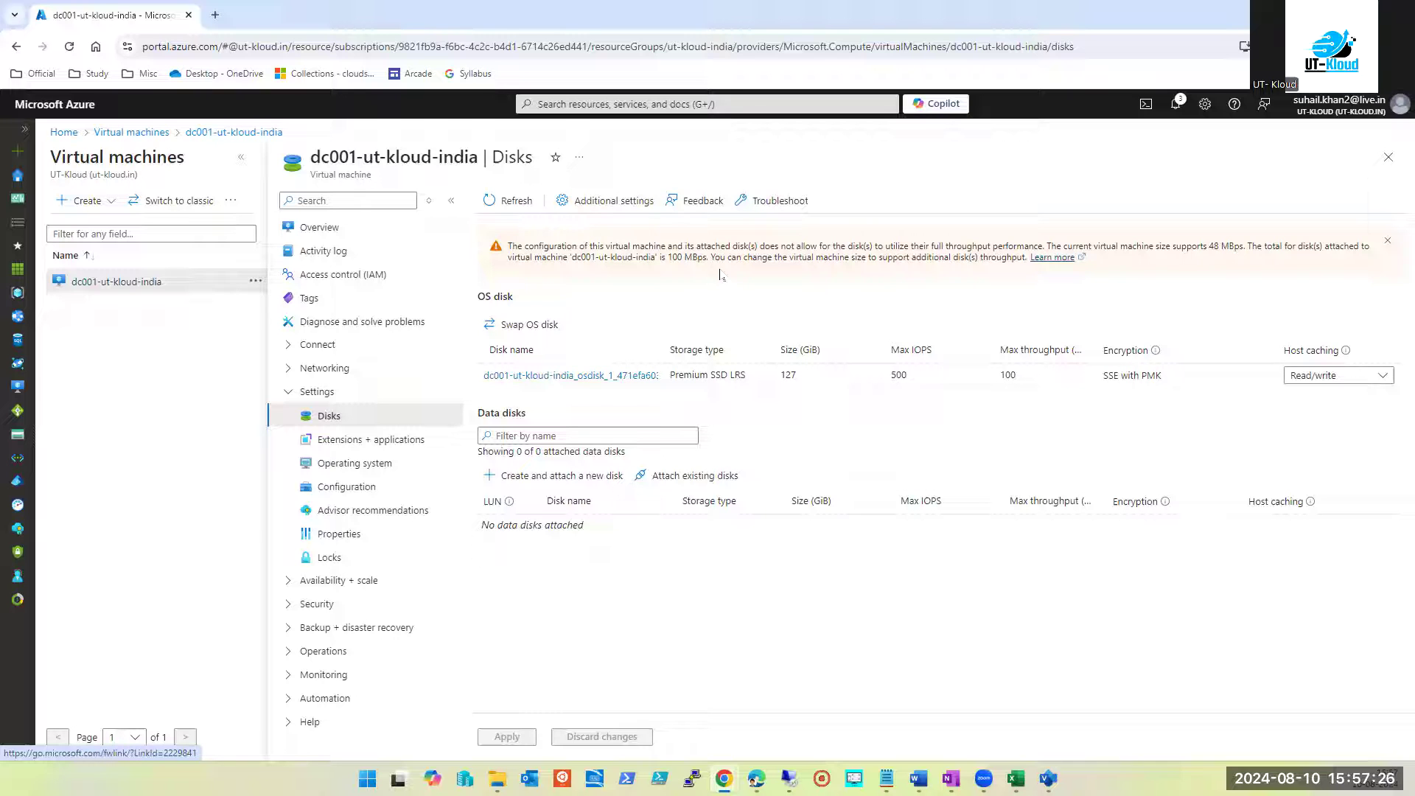
Switch to the browser window showing the sohavm virtual machine and open that directory's virtual machines list
mouse_move(724, 778)
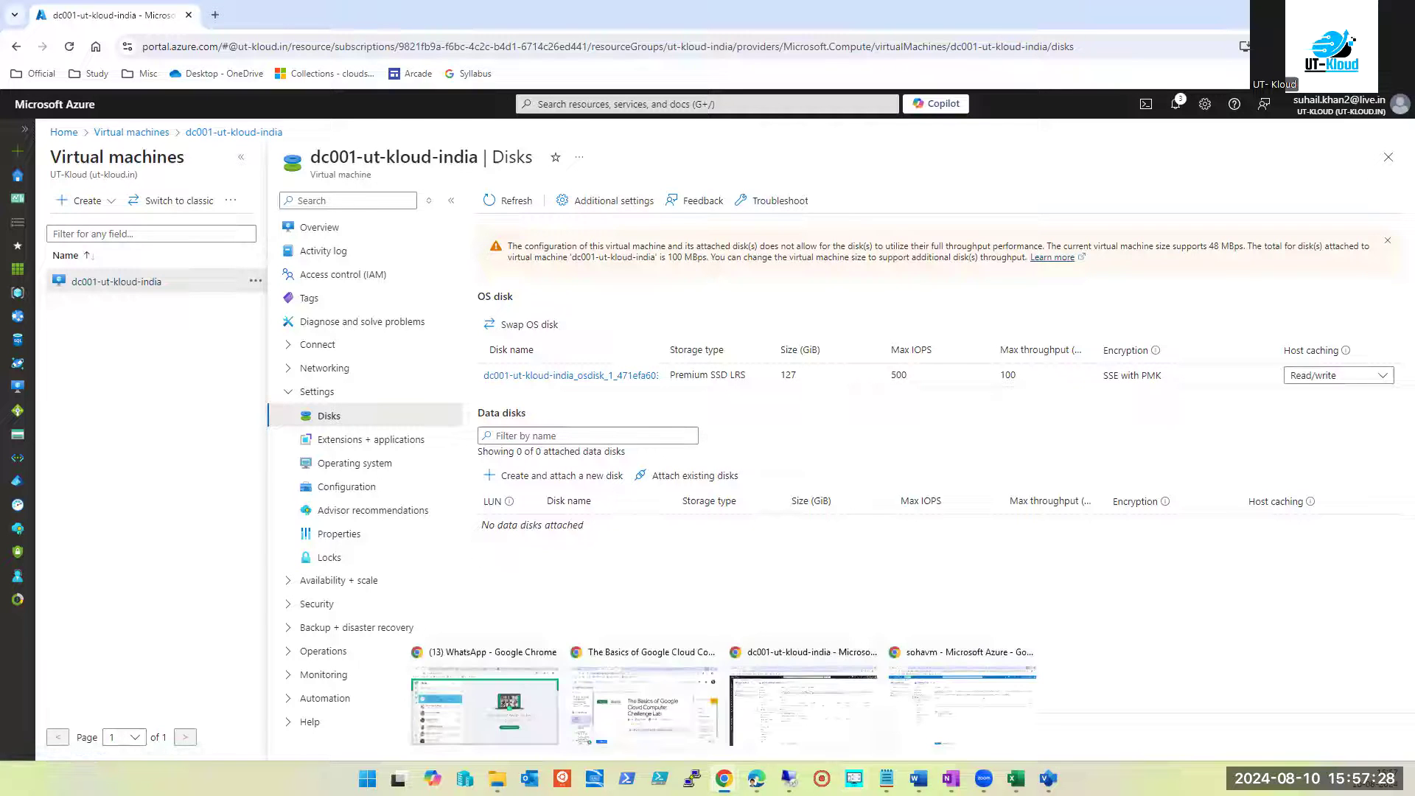
click(962, 704)
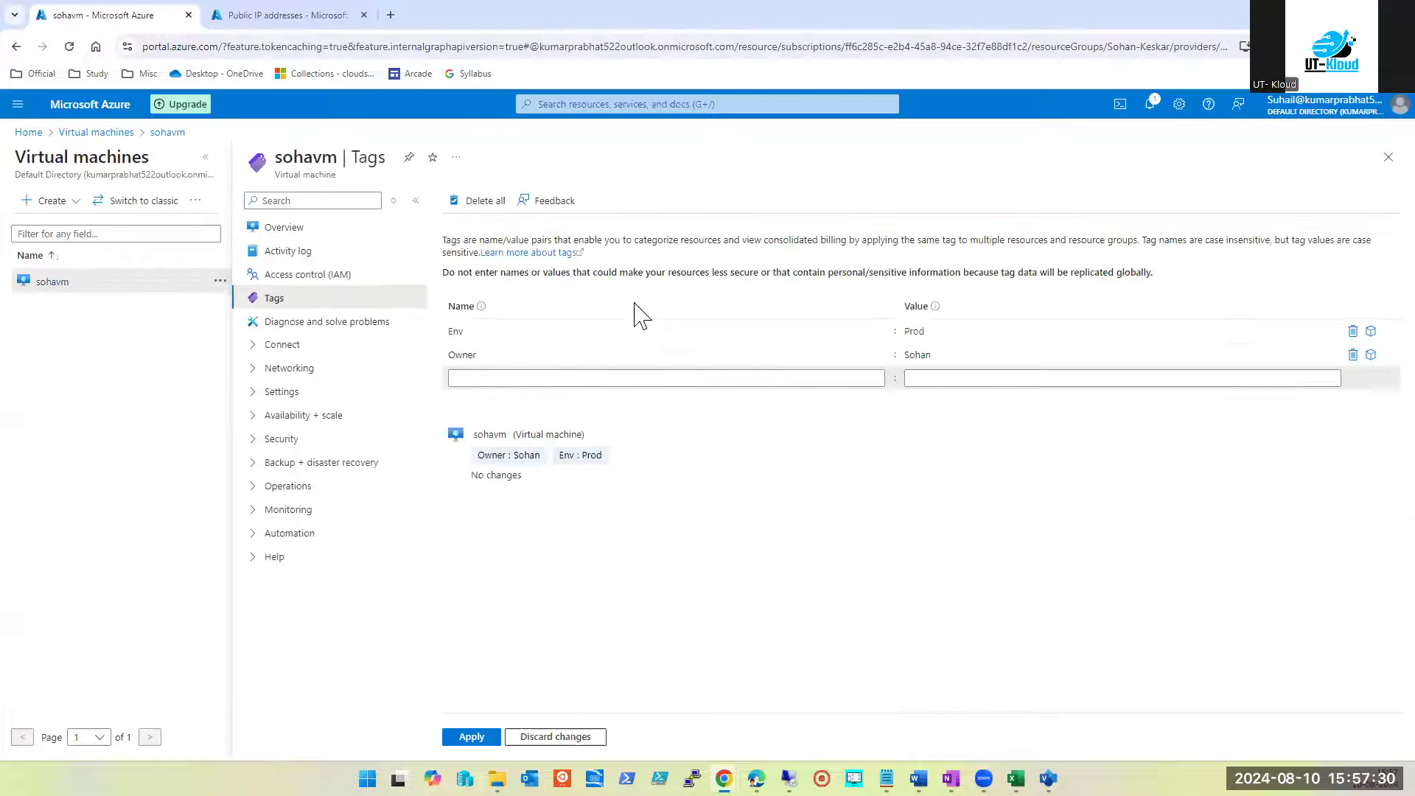
click(1385, 161)
click(773, 130)
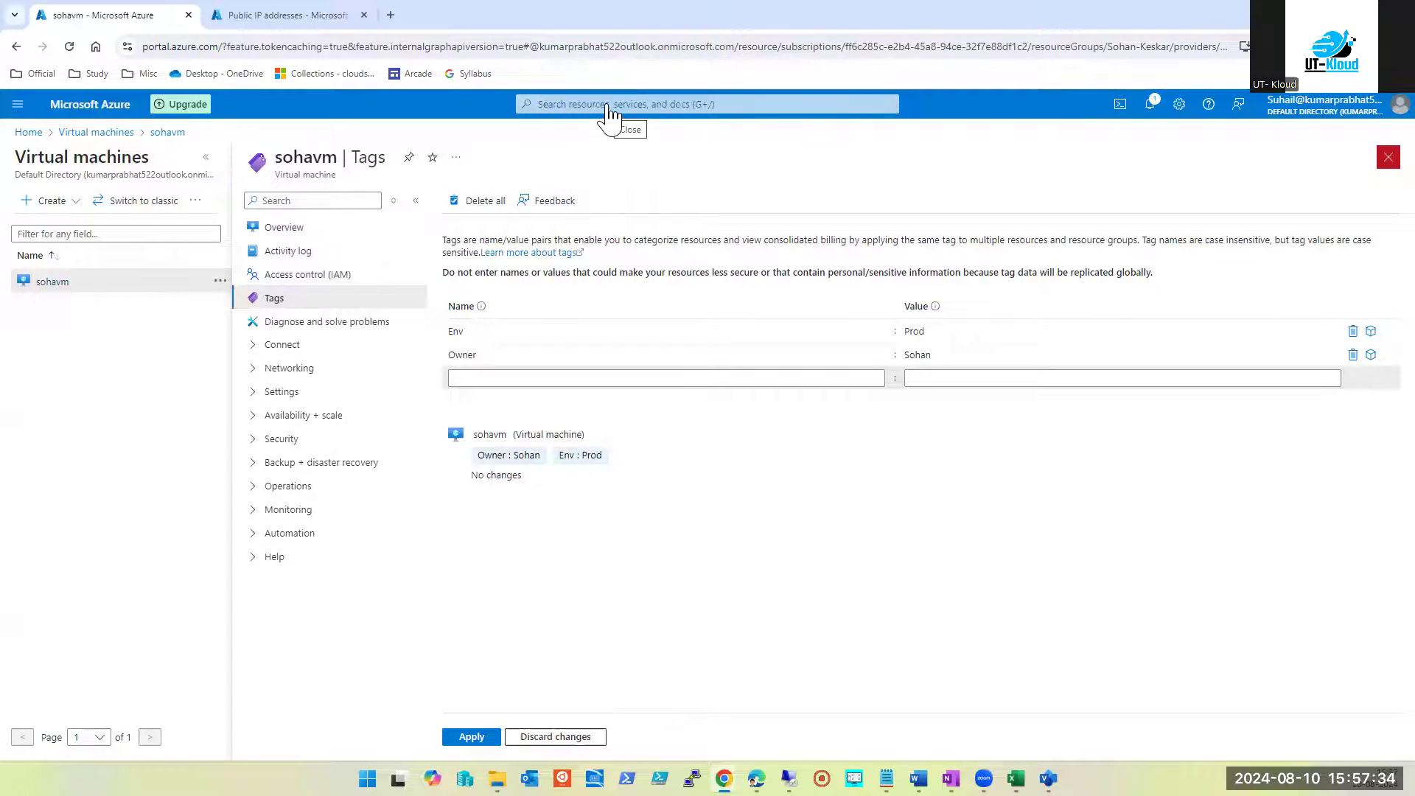
click(606, 107)
click(567, 326)
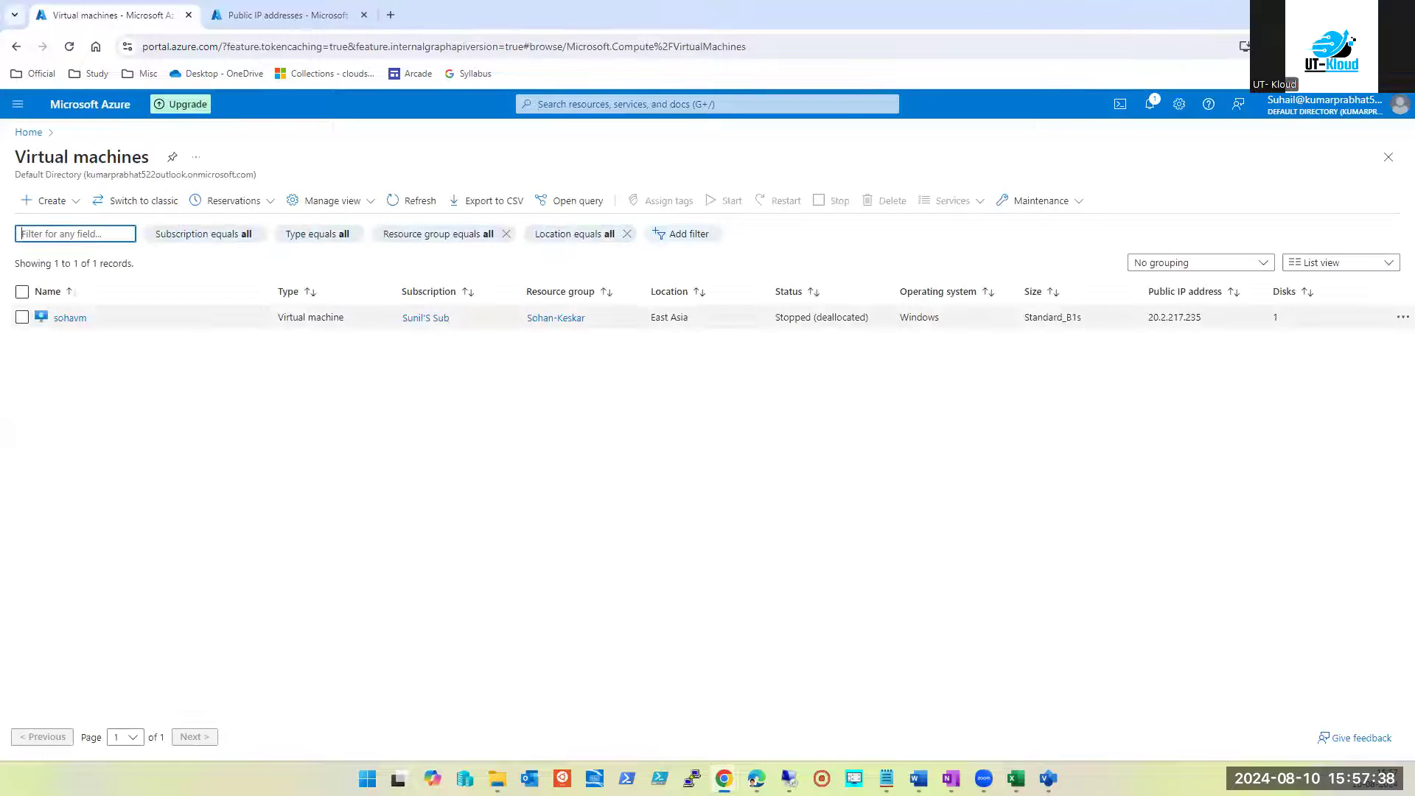
Start creating an Azure virtual machine in the existing resource group listed just above NetworkWatcherRG and name it vm-disk-pract-001
click(41, 206)
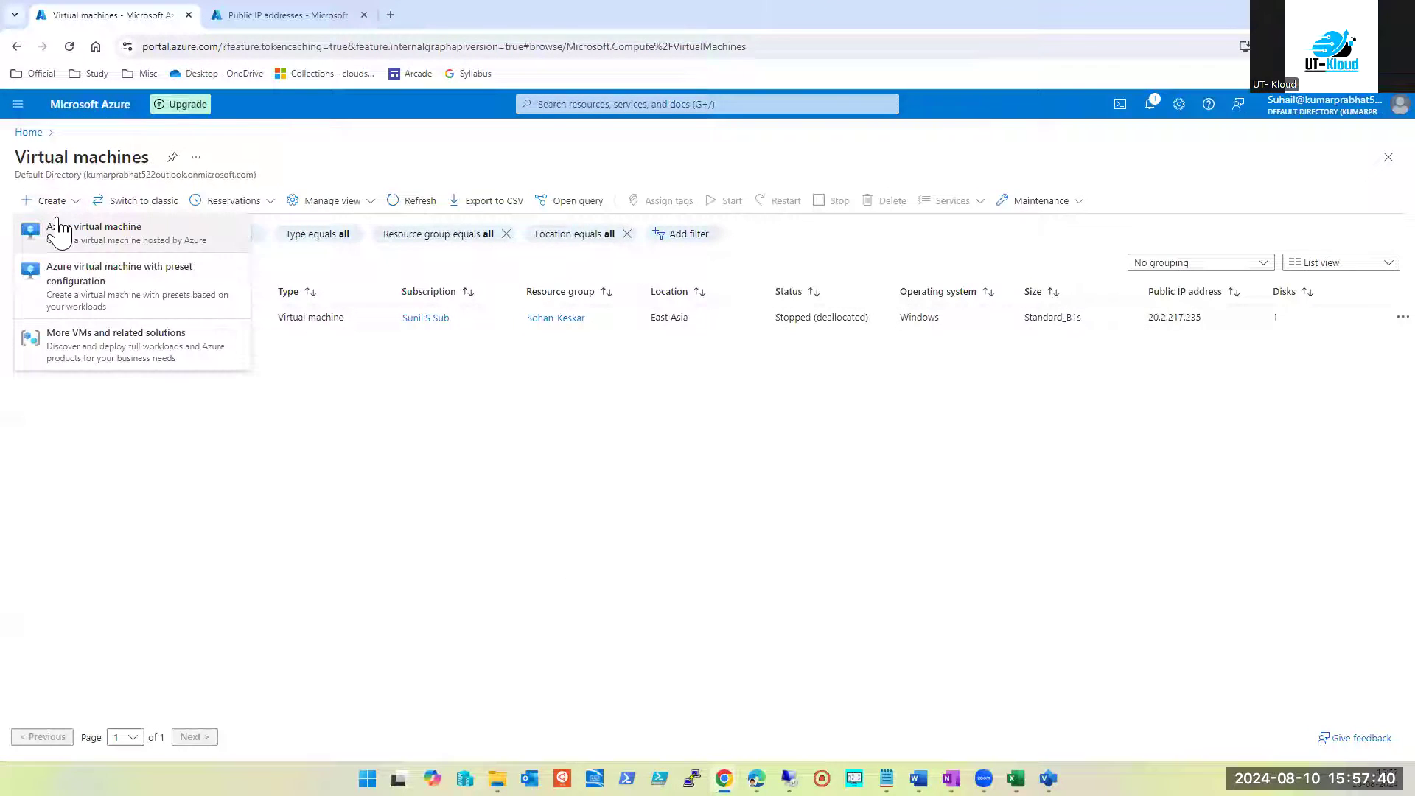
click(59, 223)
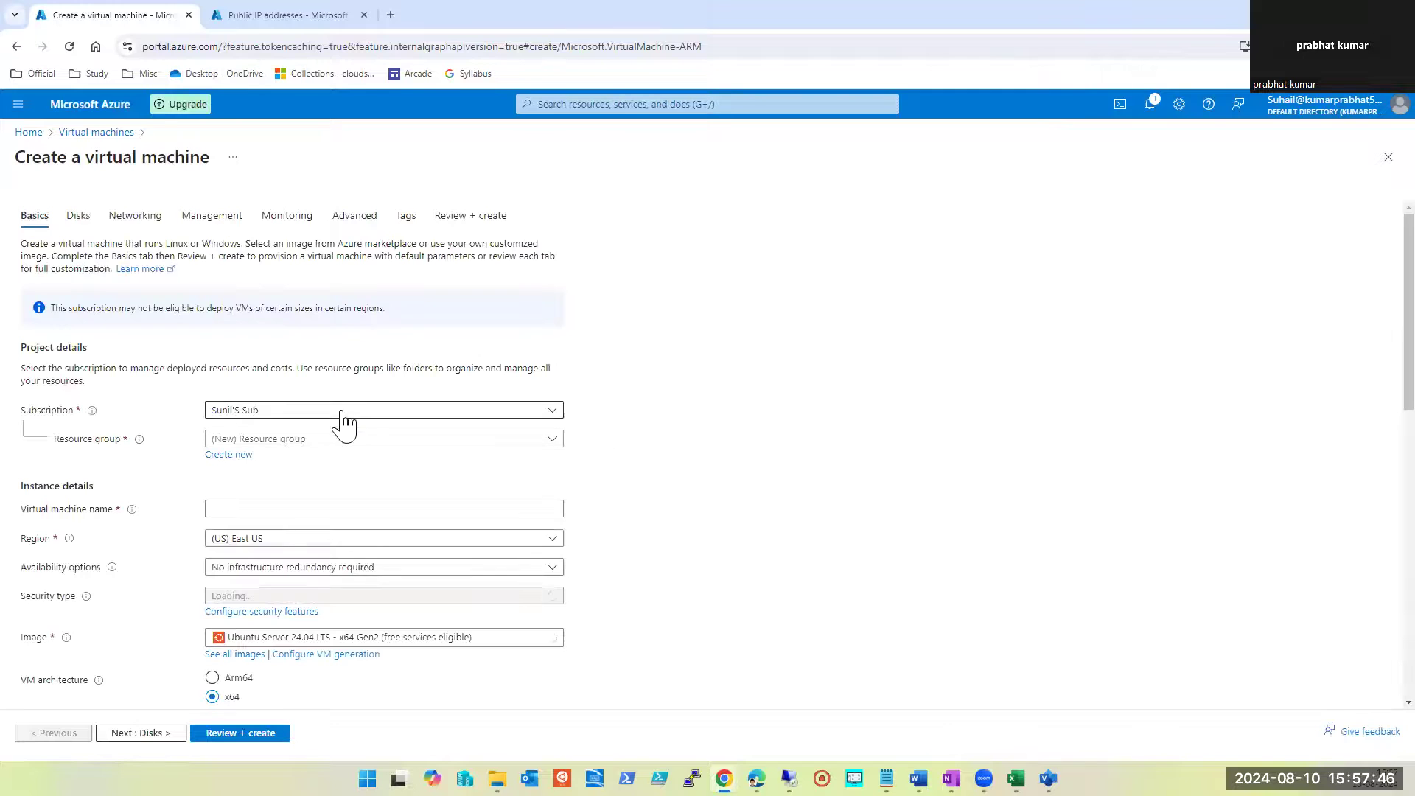
click(330, 440)
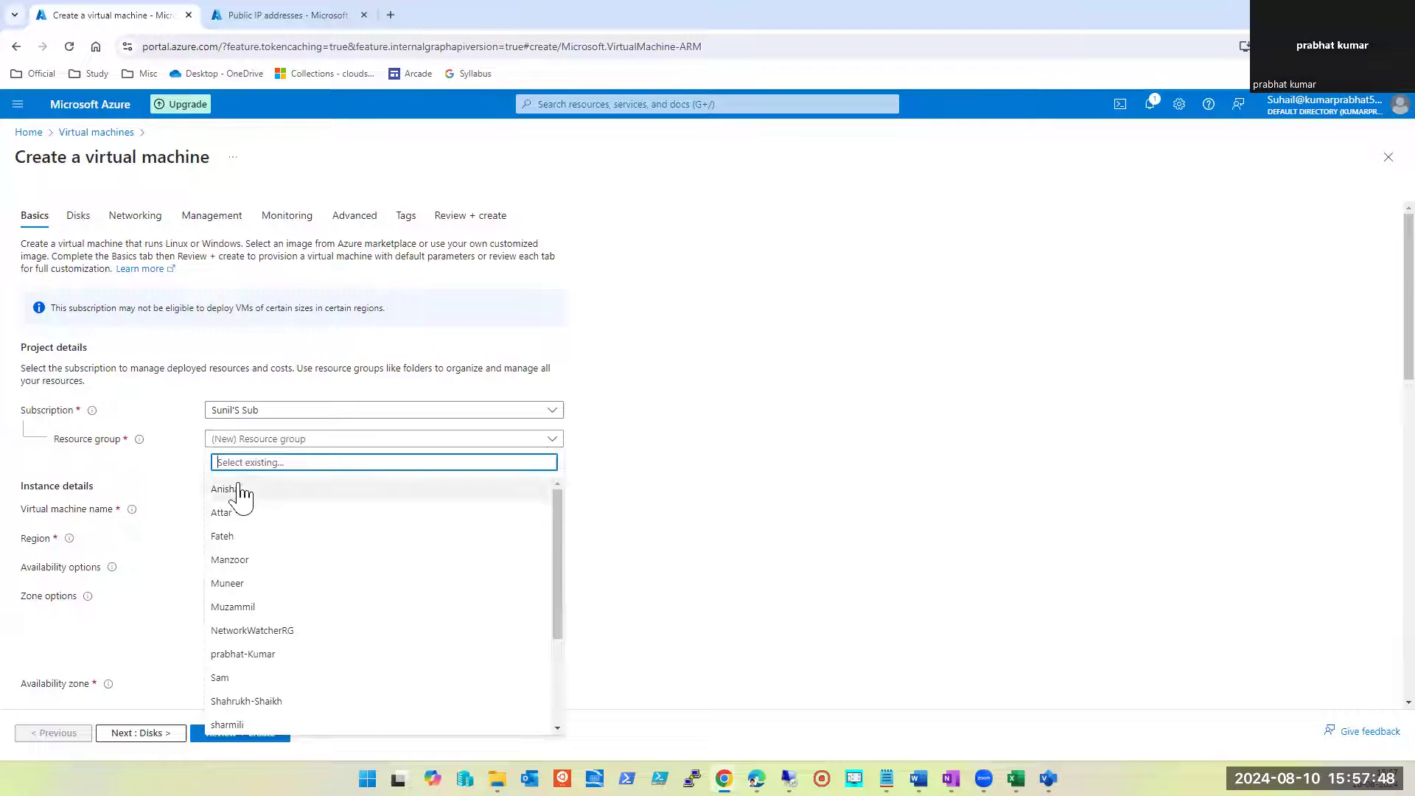
click(254, 608)
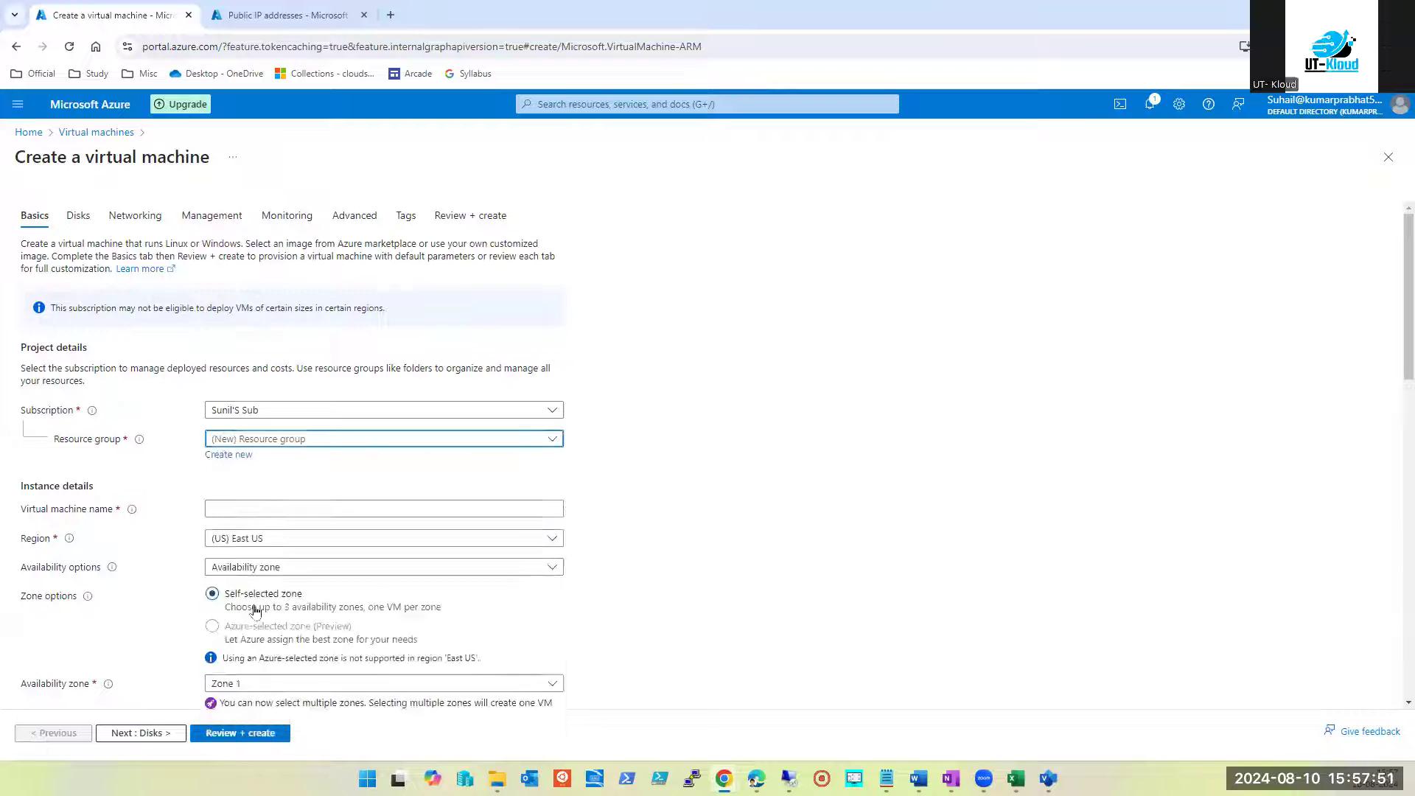
click(282, 508)
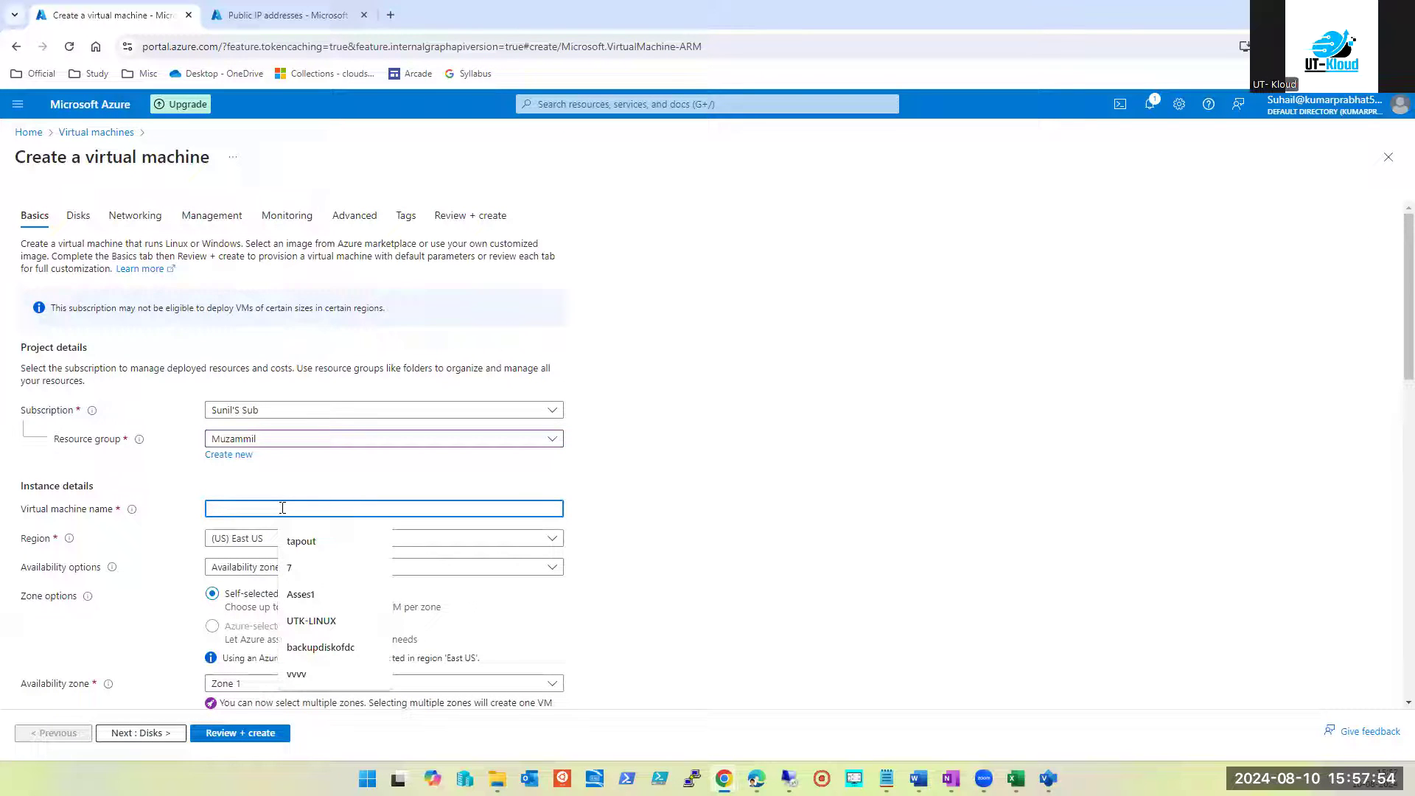
text(vm-disk)
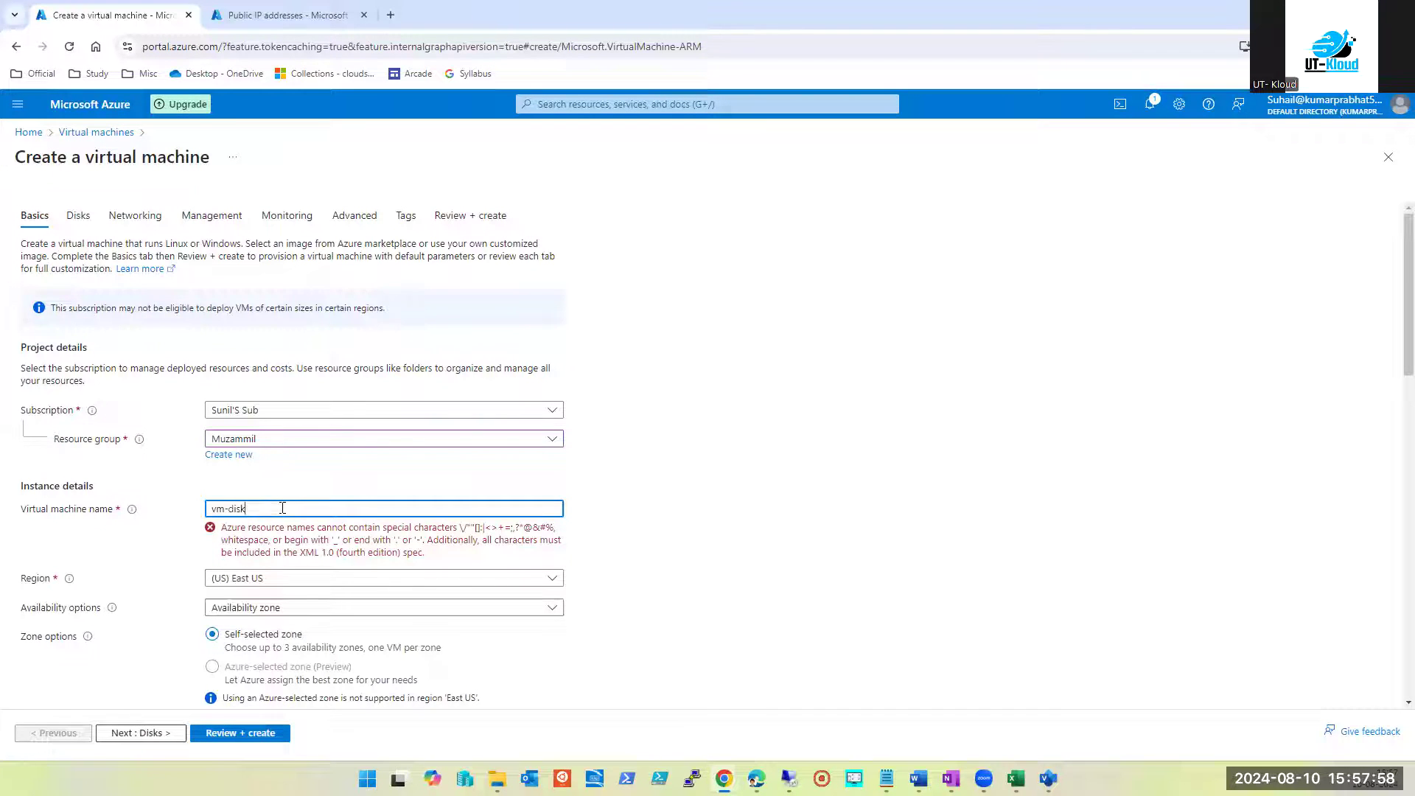
text(-pract-001)
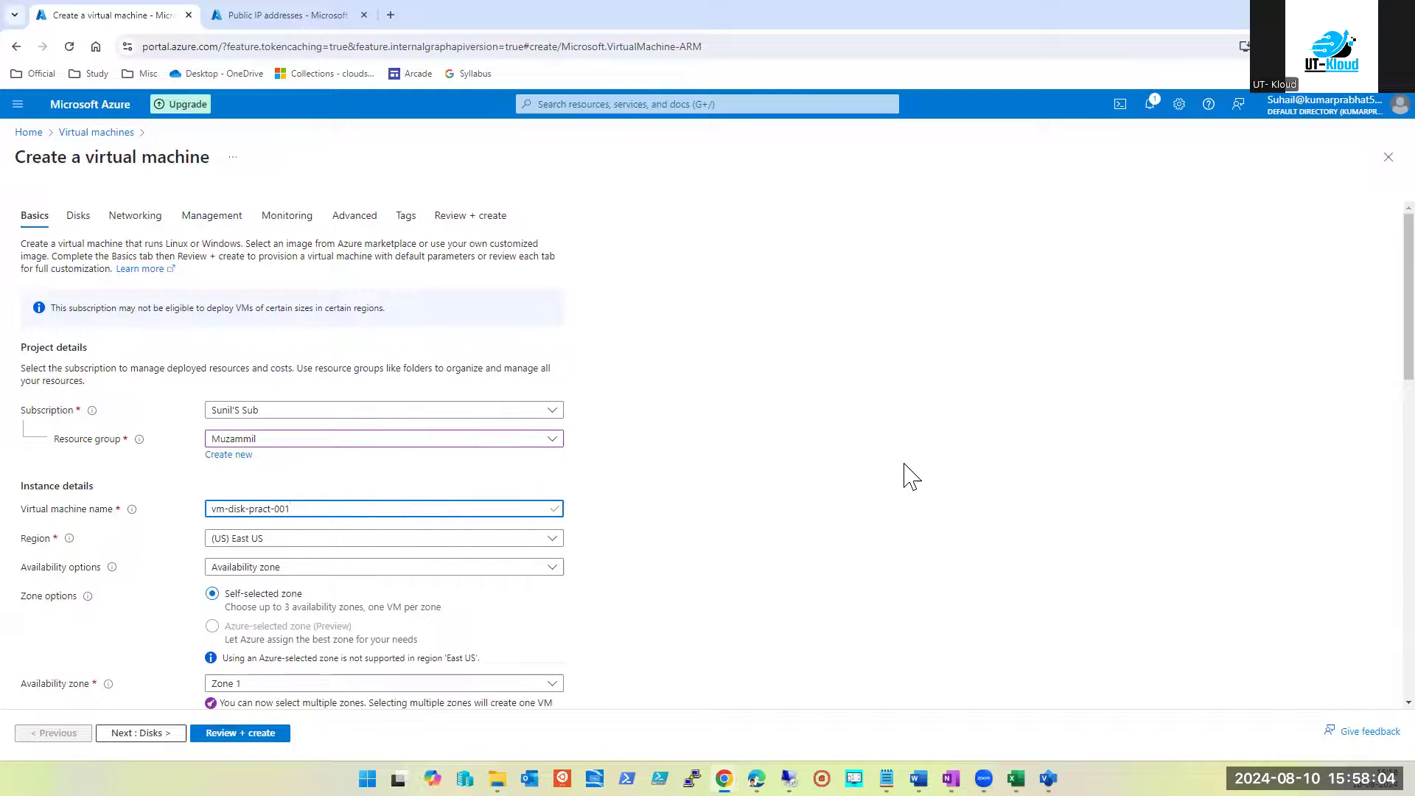
Set the availability options to No infrastructure redundancy required and the security type to Standard
scroll(912, 477, down, 2)
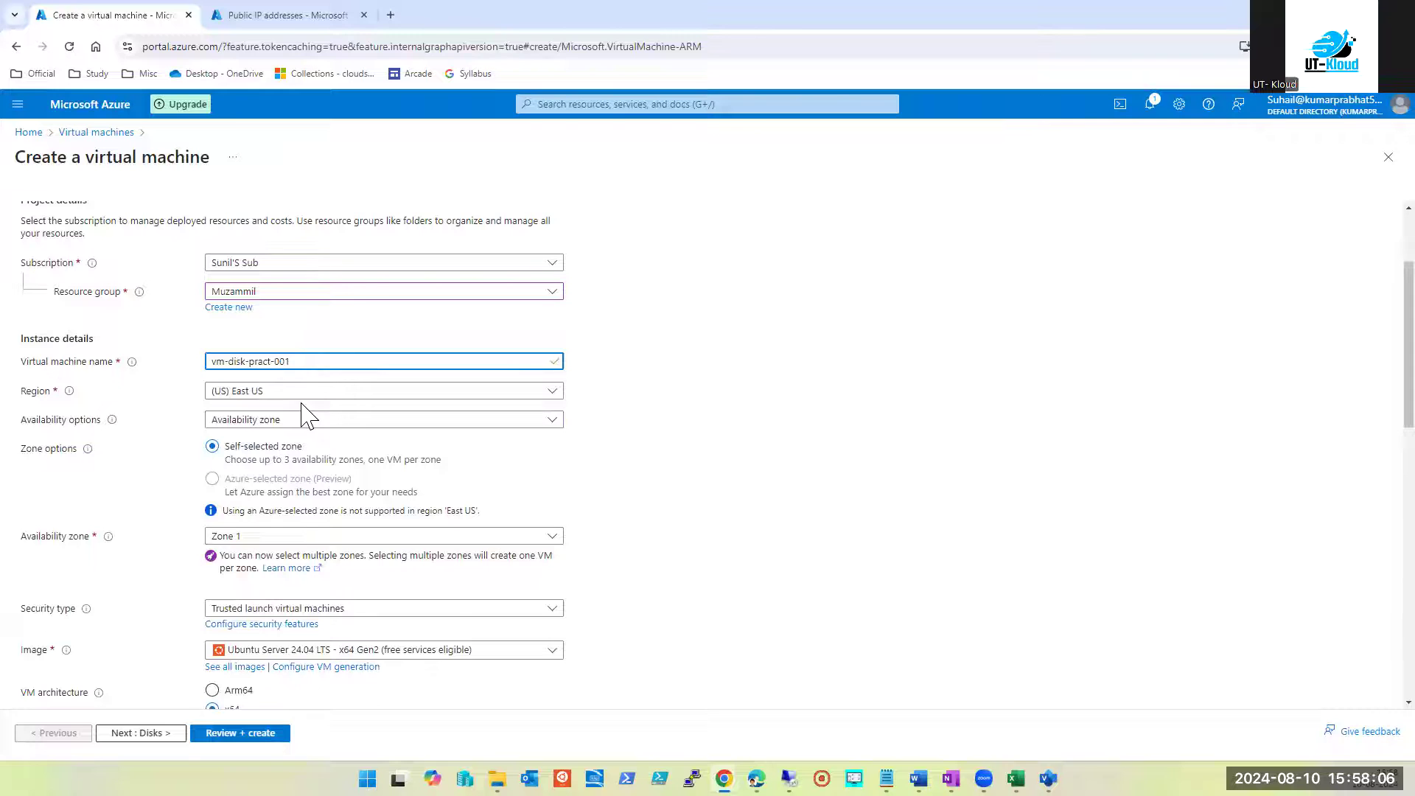
click(325, 419)
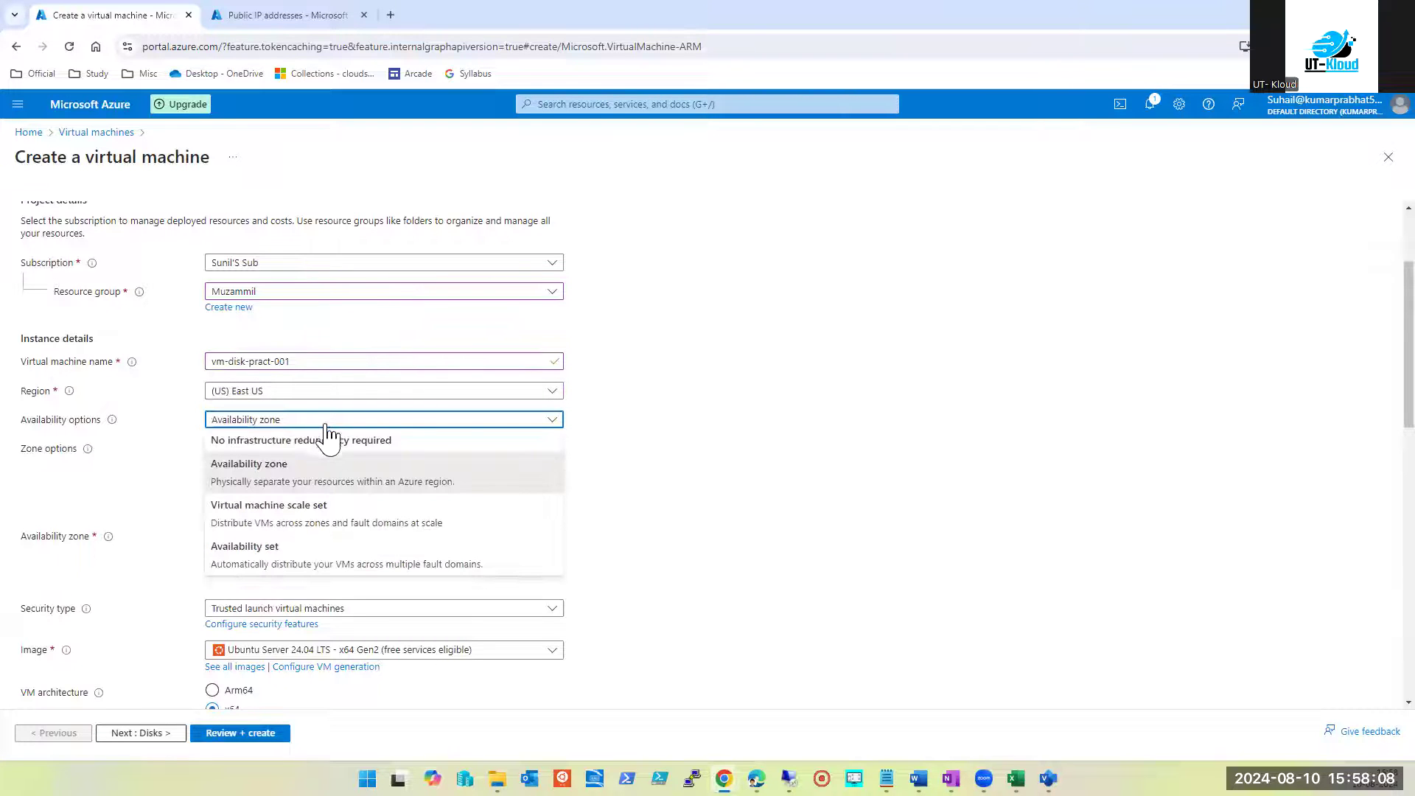
click(332, 442)
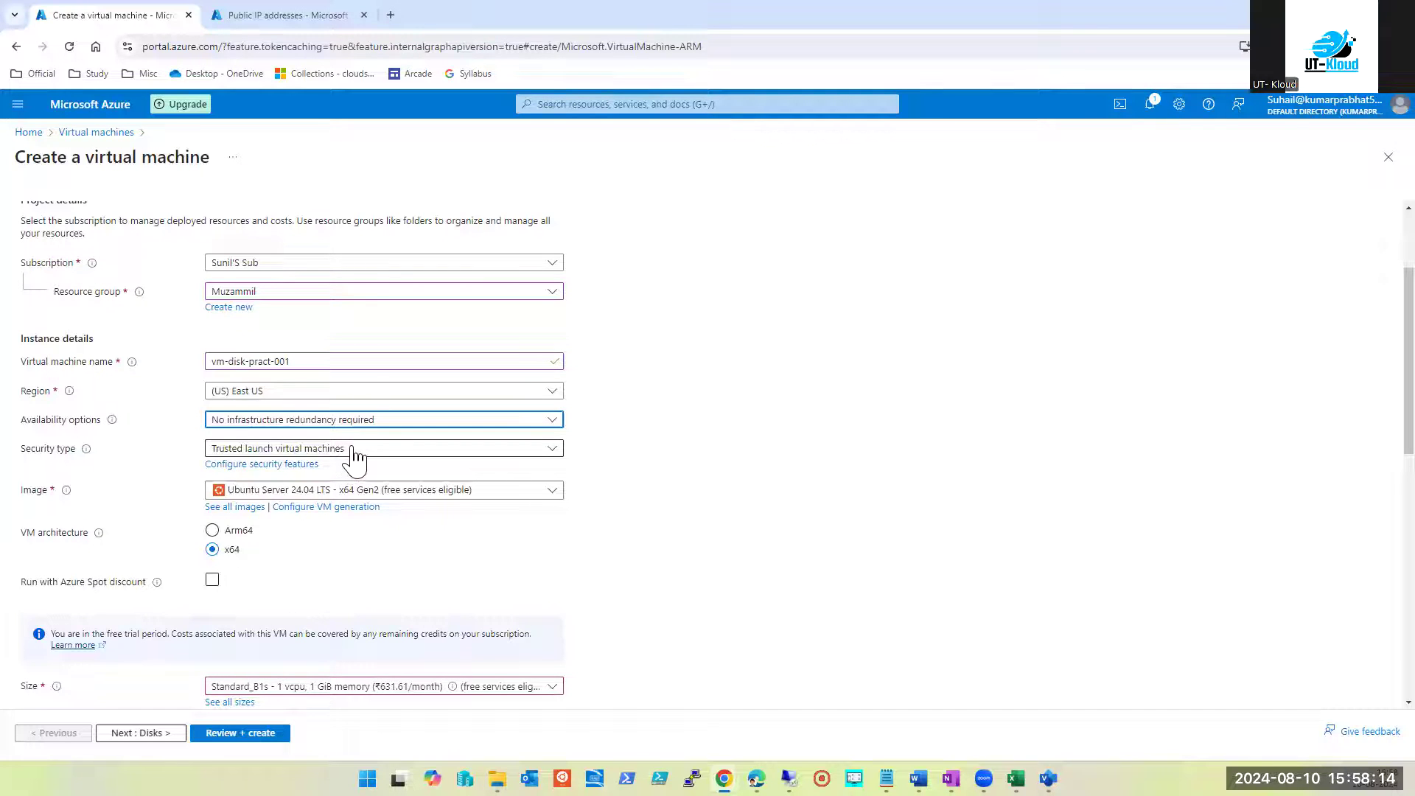
click(351, 449)
click(292, 480)
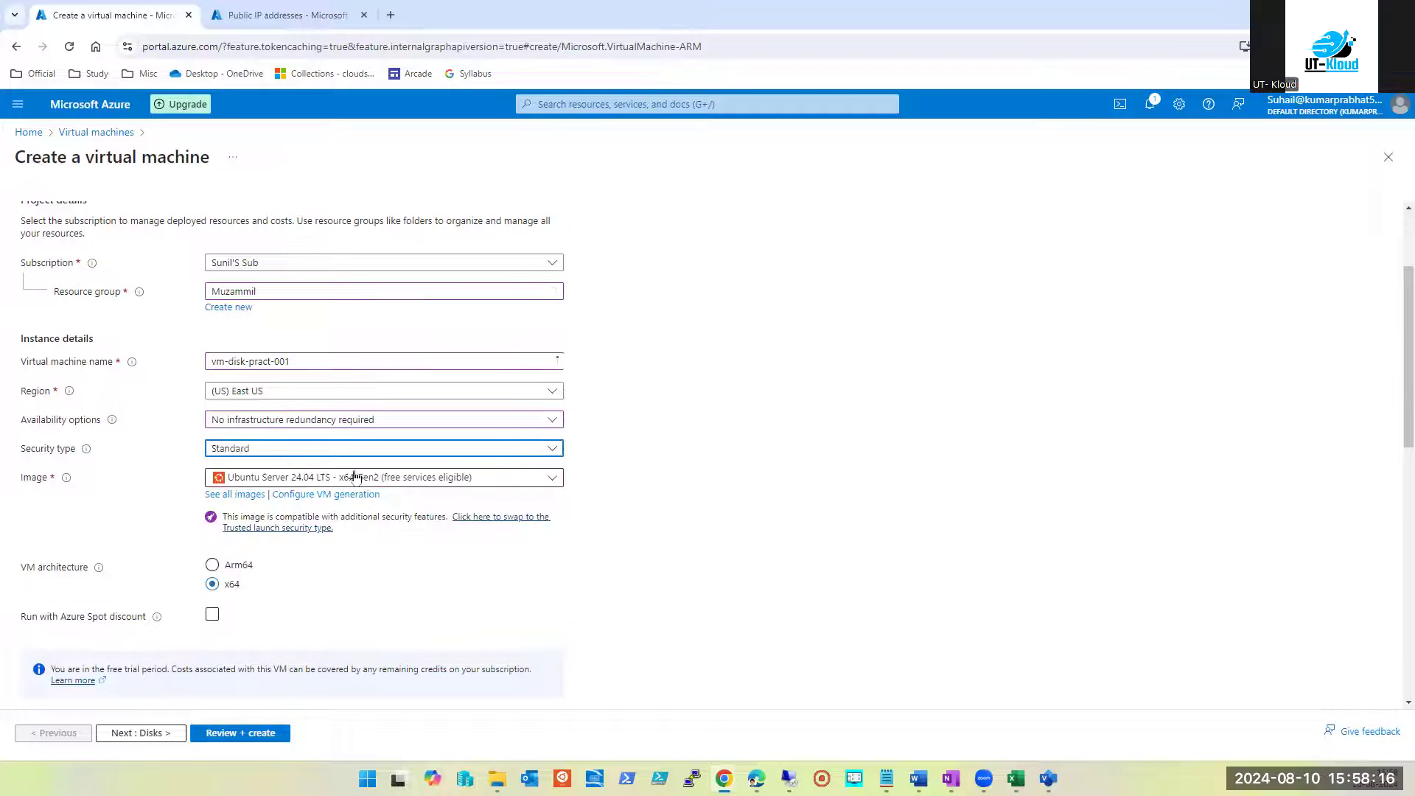
Select Windows Server 2016 Datacenter - x64 Gen2 as the virtual machine's image
click(390, 477)
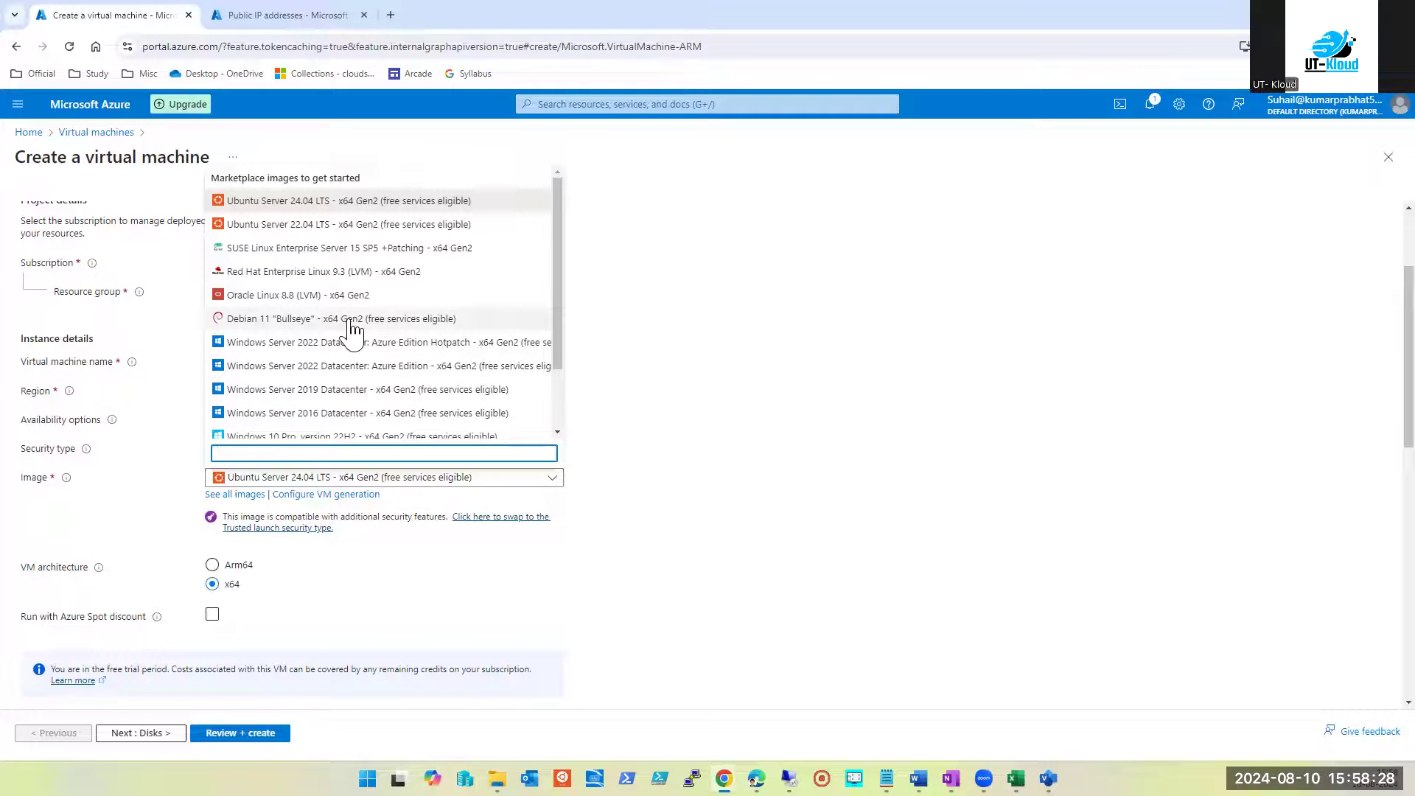
scroll(394, 320, down, 1)
scroll(339, 317, up, 2)
scroll(339, 317, down, 2)
key(Escape)
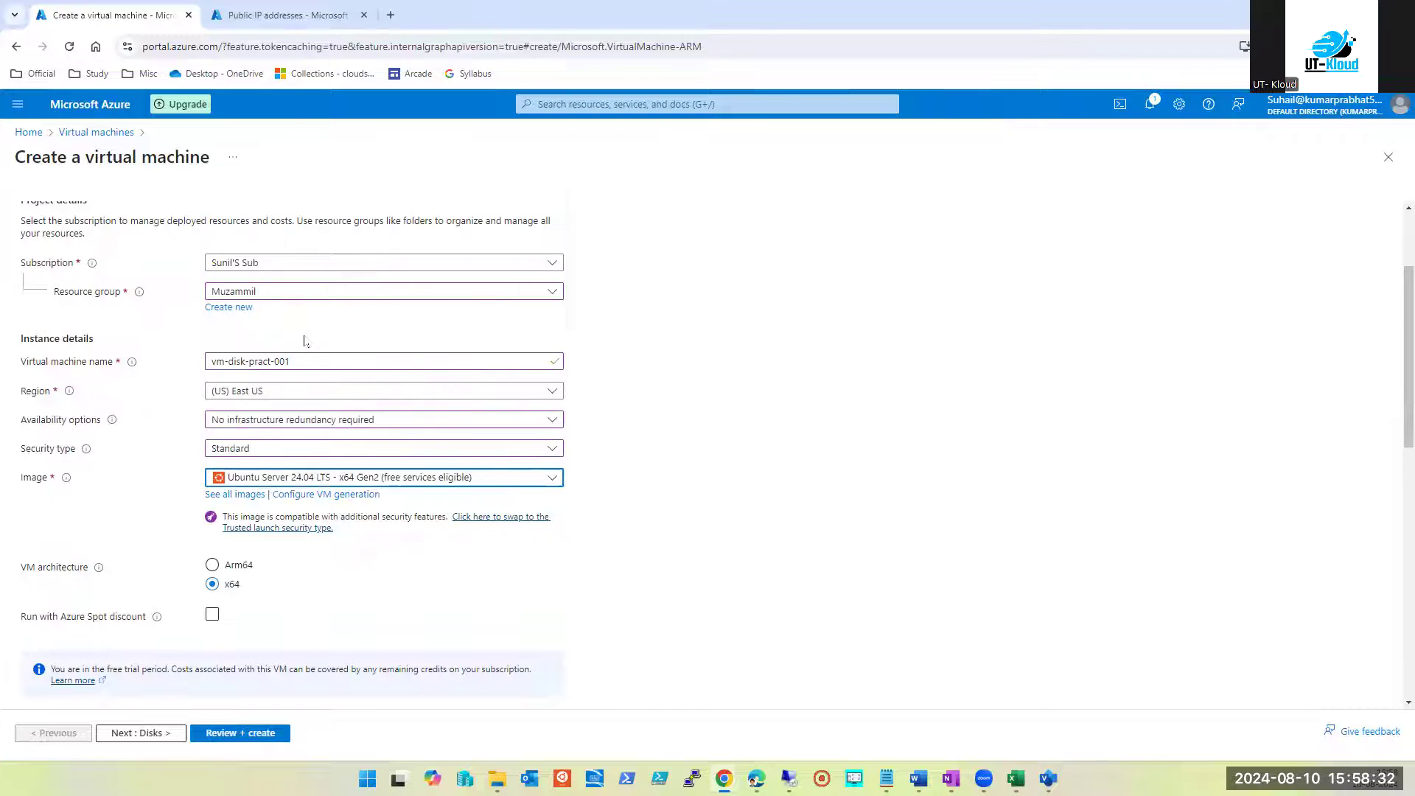
Examine the size options offered for the virtual machine in the East US region
scroll(741, 442, down, 3)
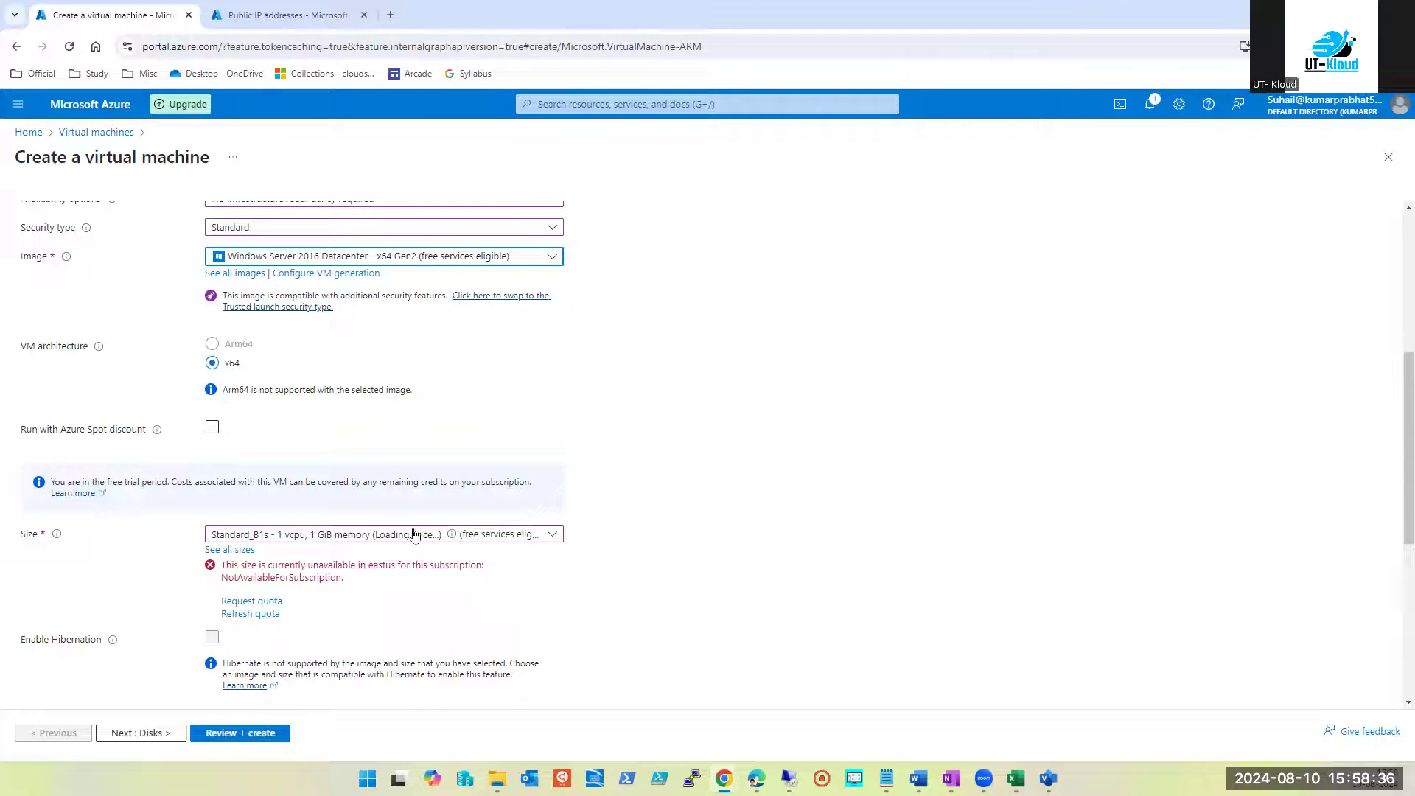
scroll(391, 516, up, 3)
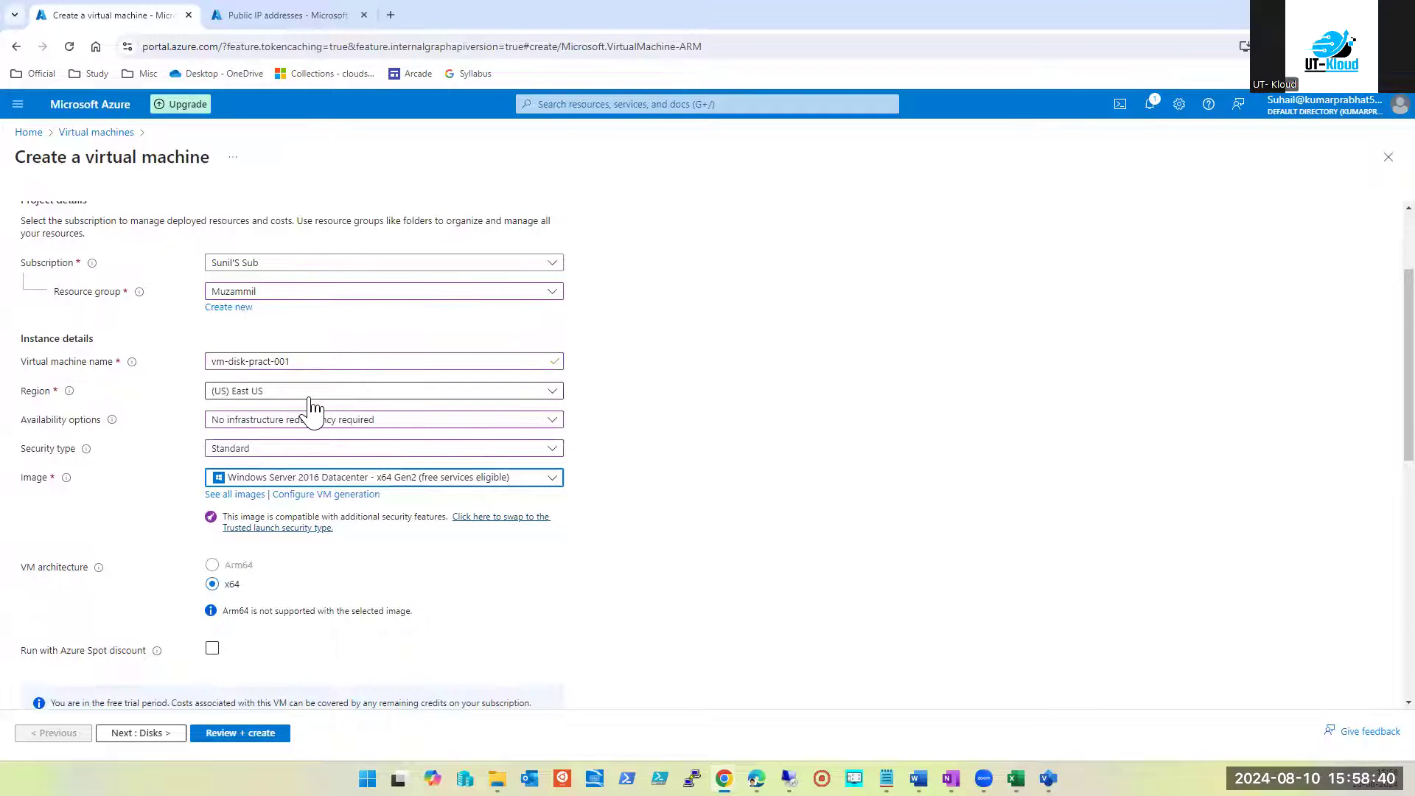
scroll(442, 479, down, 3)
click(357, 543)
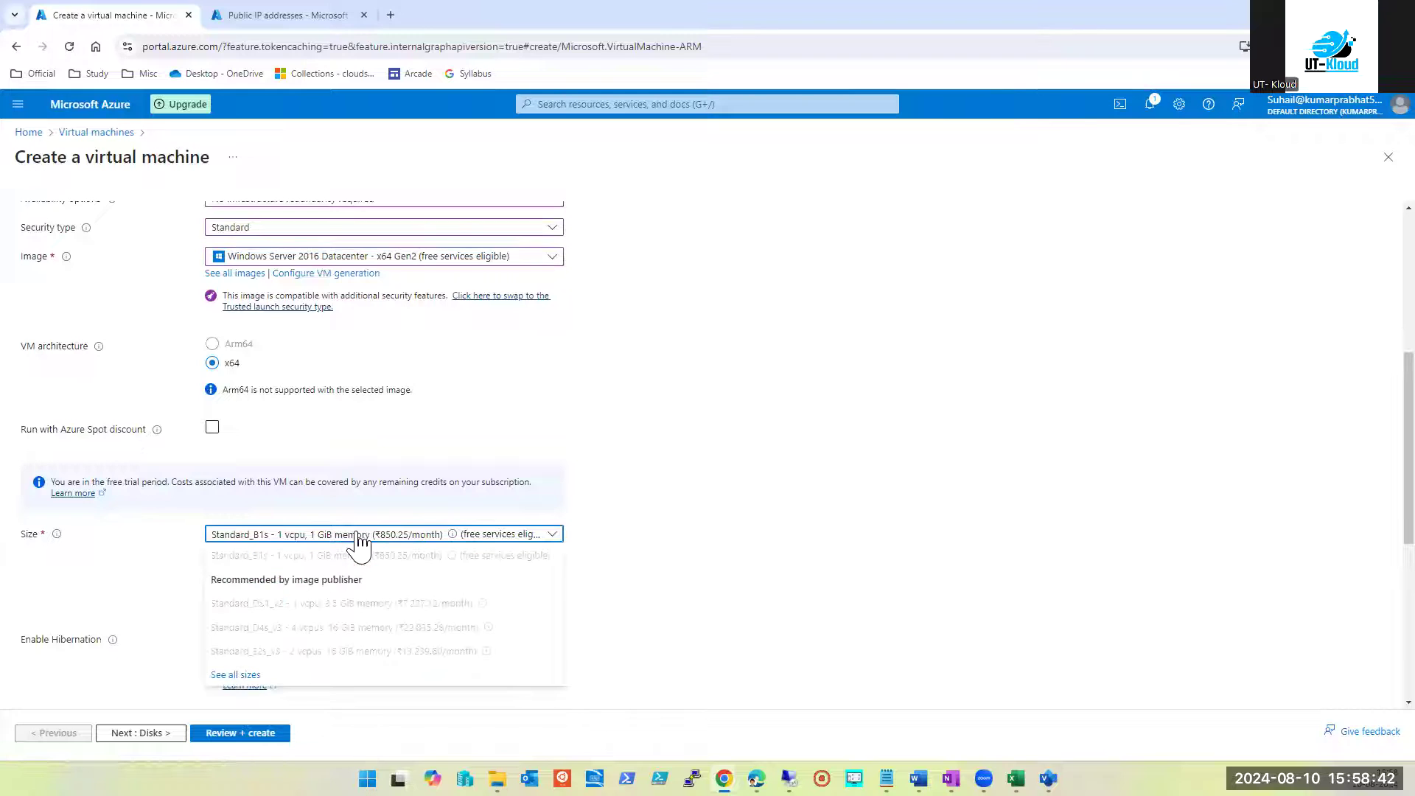
click(827, 508)
Try (US) West US 2 as the virtual machine's region and check the availability of size Standard_B1s
scroll(332, 353, up, 2)
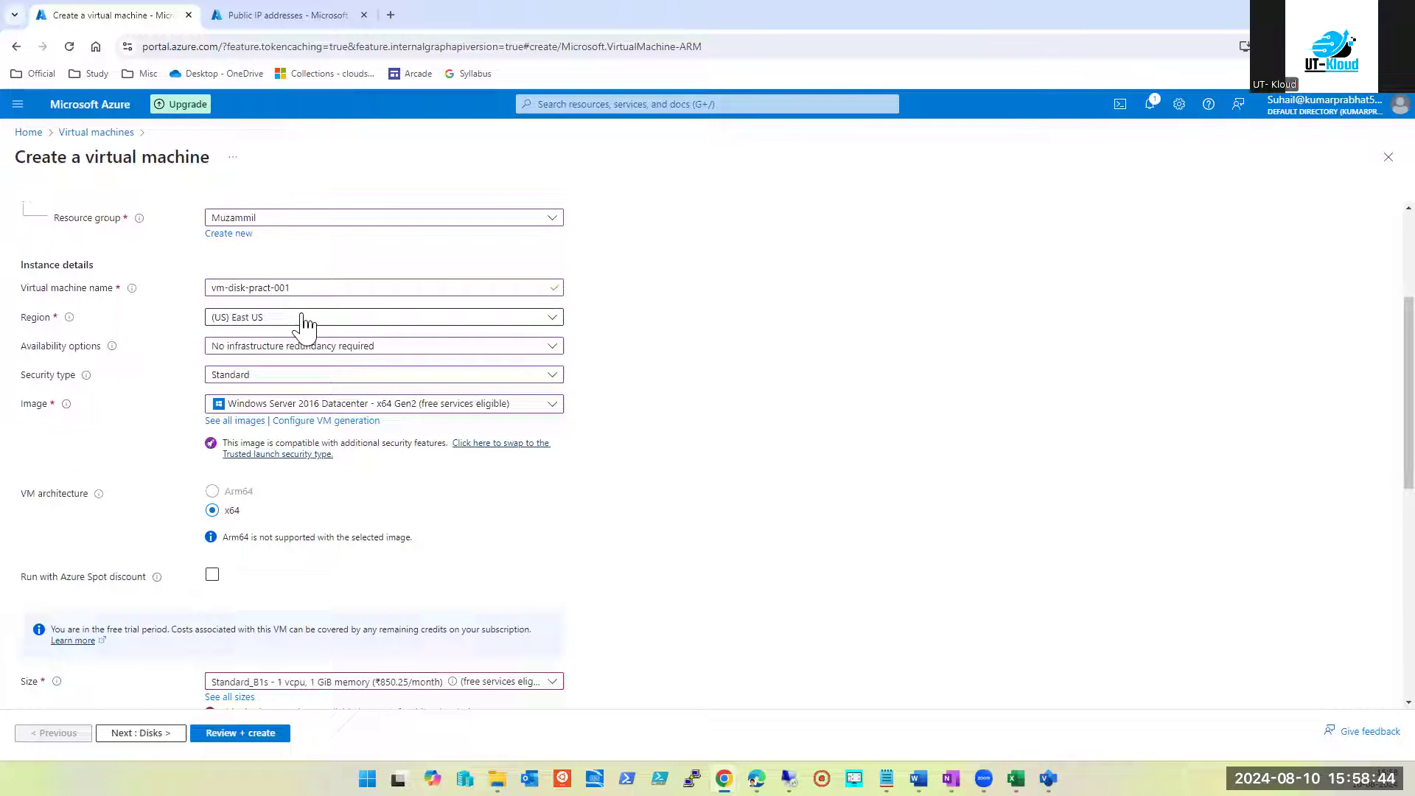
click(307, 318)
click(280, 419)
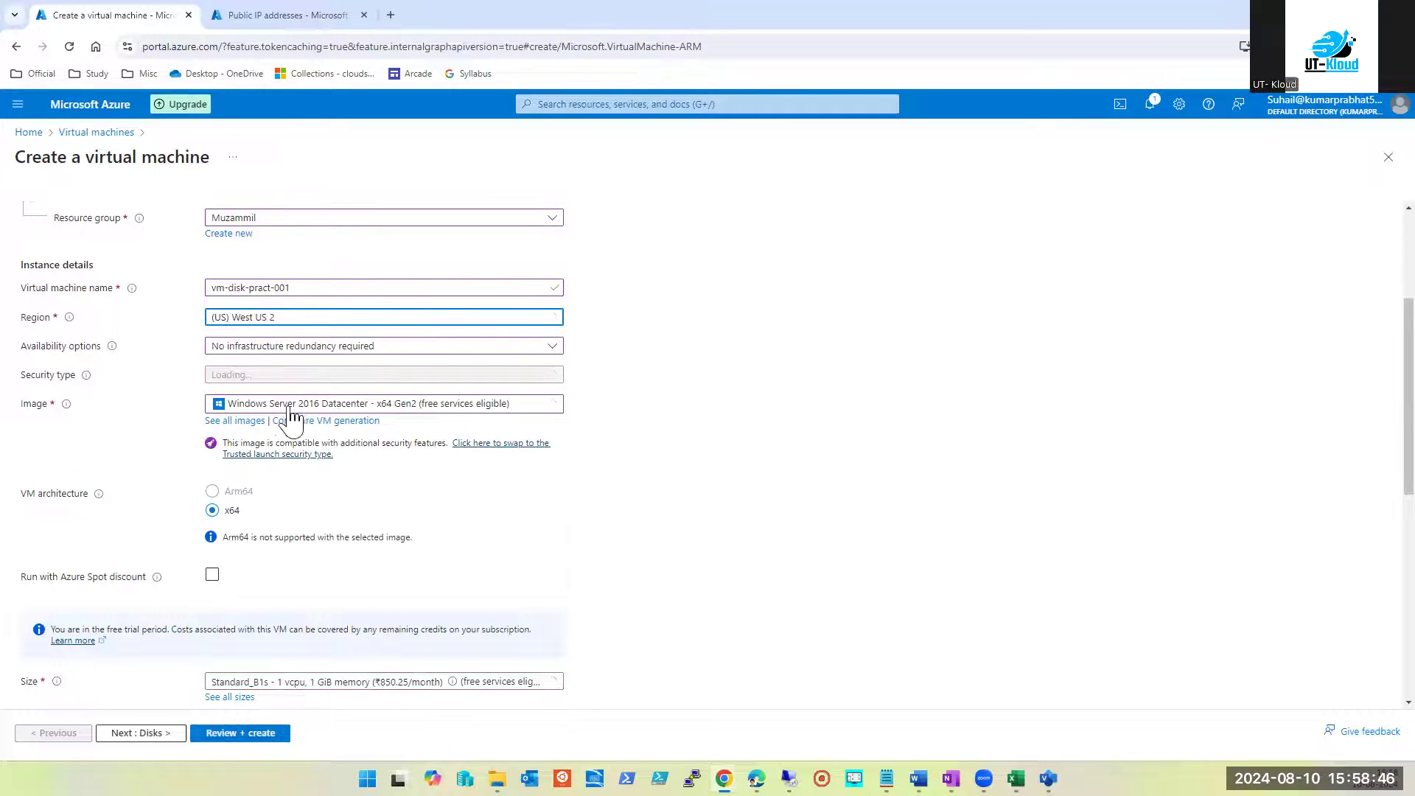
scroll(457, 569, down, 3)
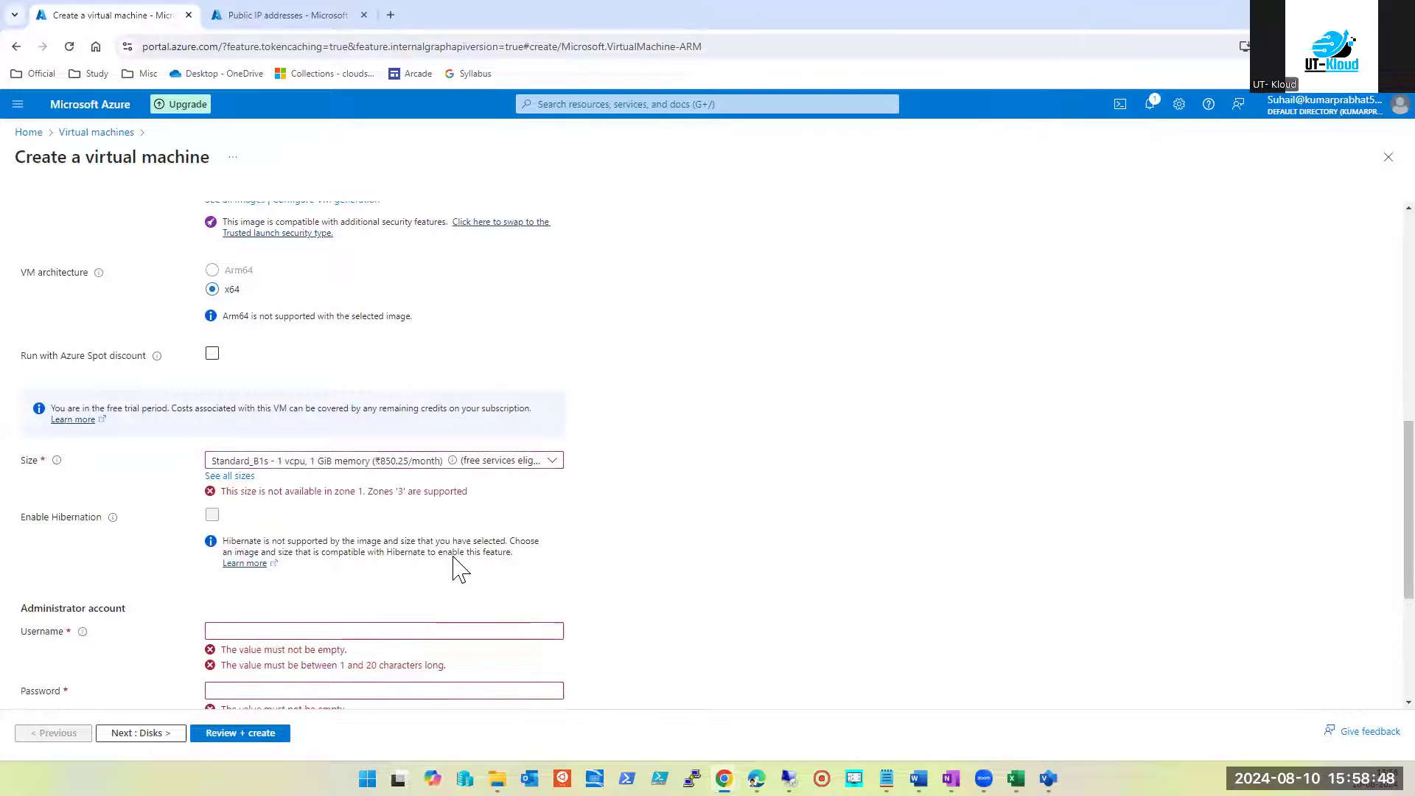
Set the region to (US) East US 2 and the availability options to No infrastructure redundancy required
scroll(287, 313, up, 4)
click(291, 245)
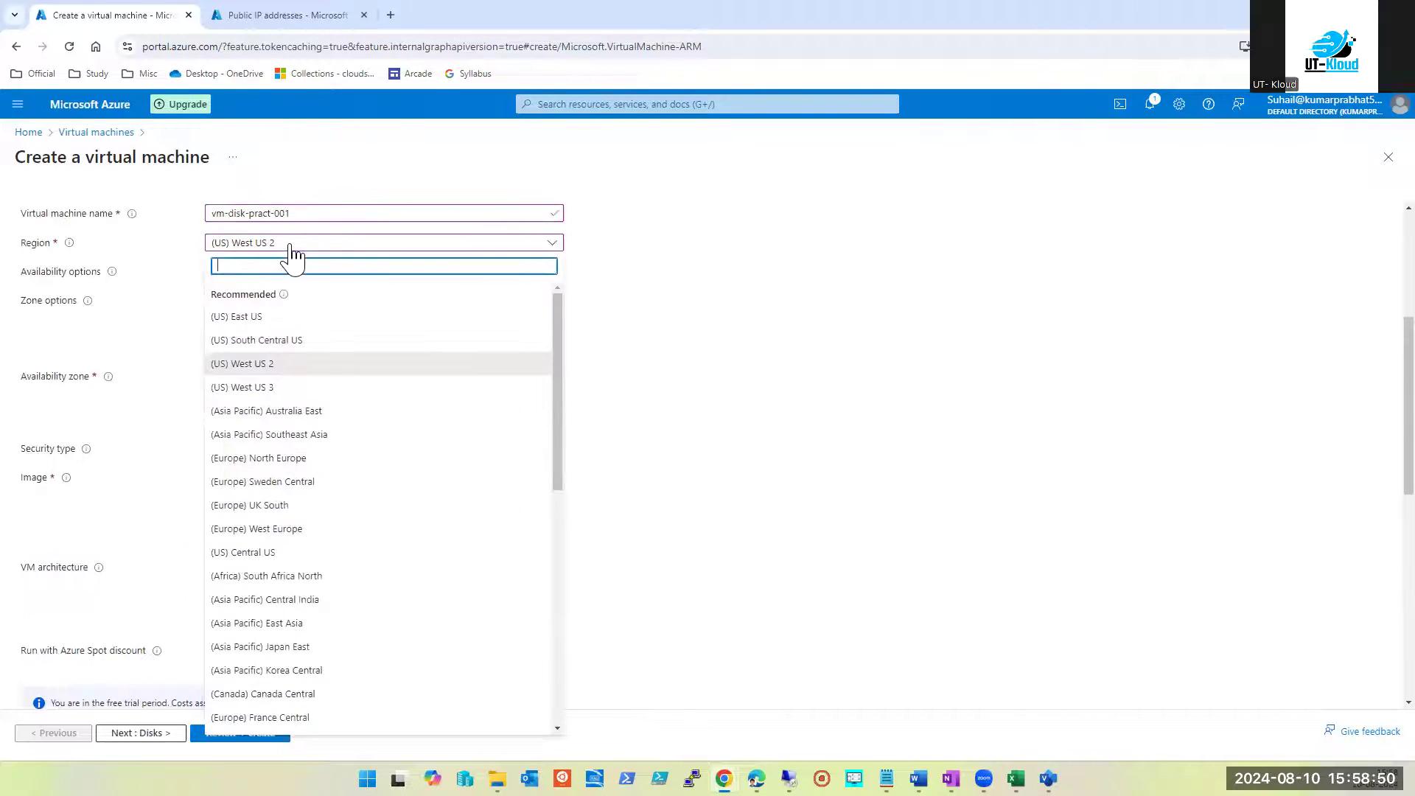
scroll(322, 496, down, 5)
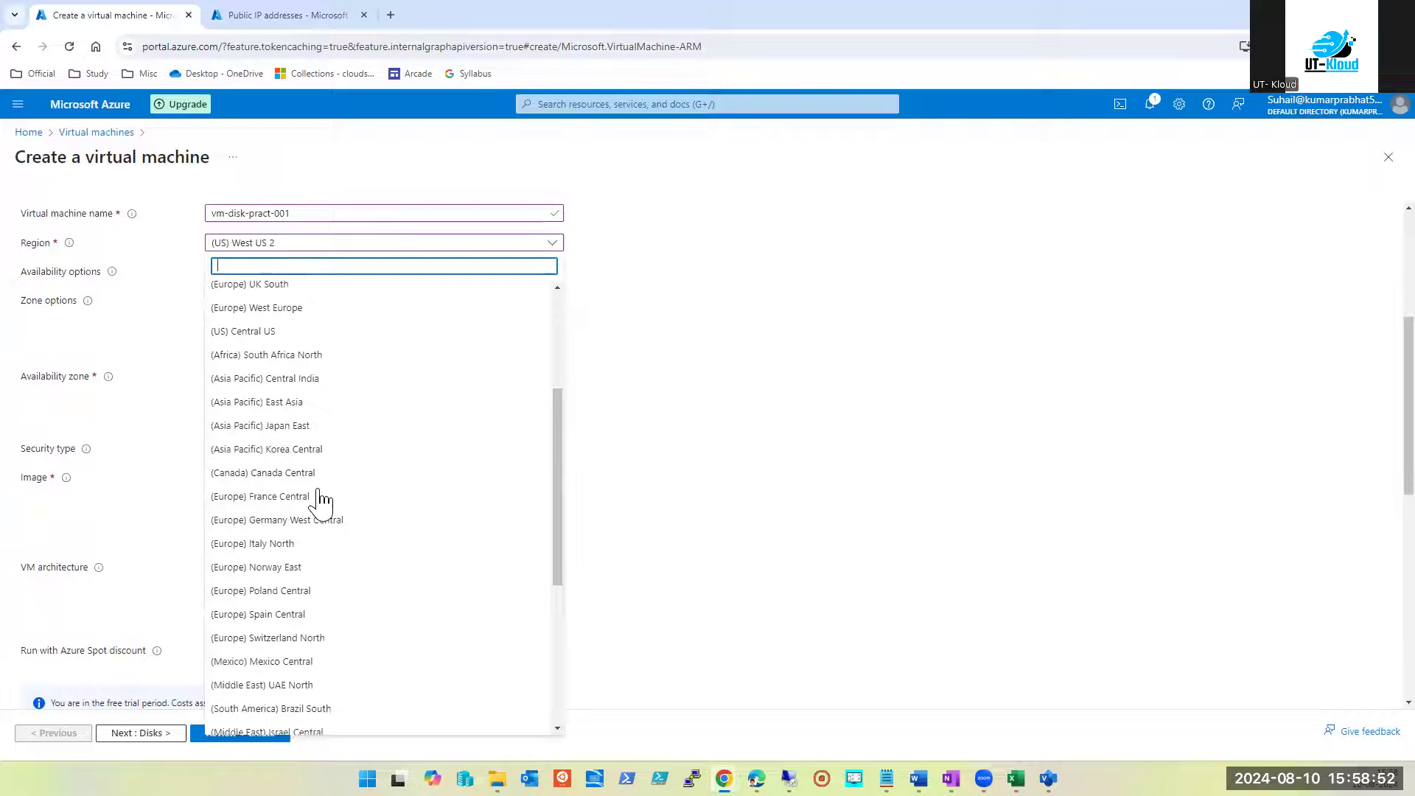
scroll(319, 492, down, 1)
click(316, 487)
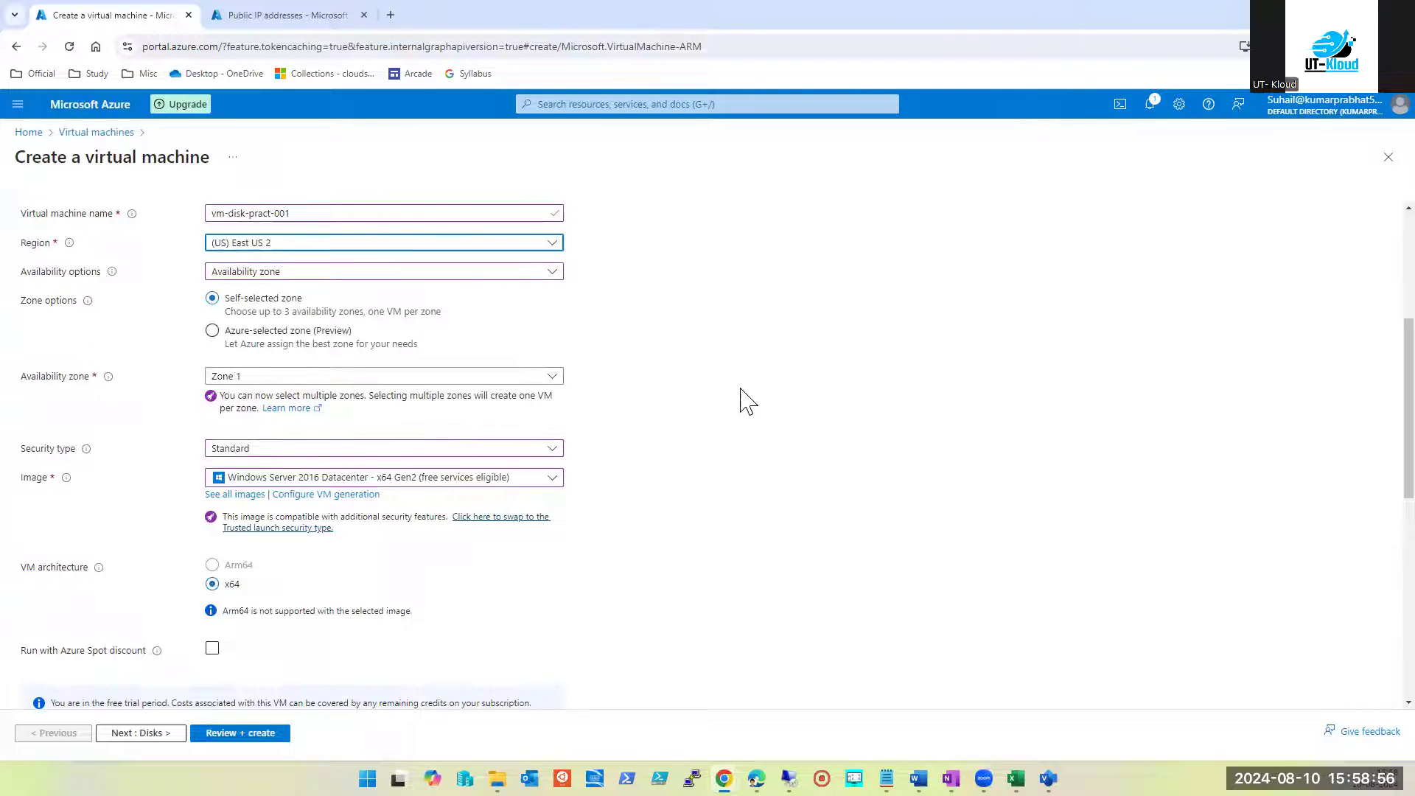
click(314, 273)
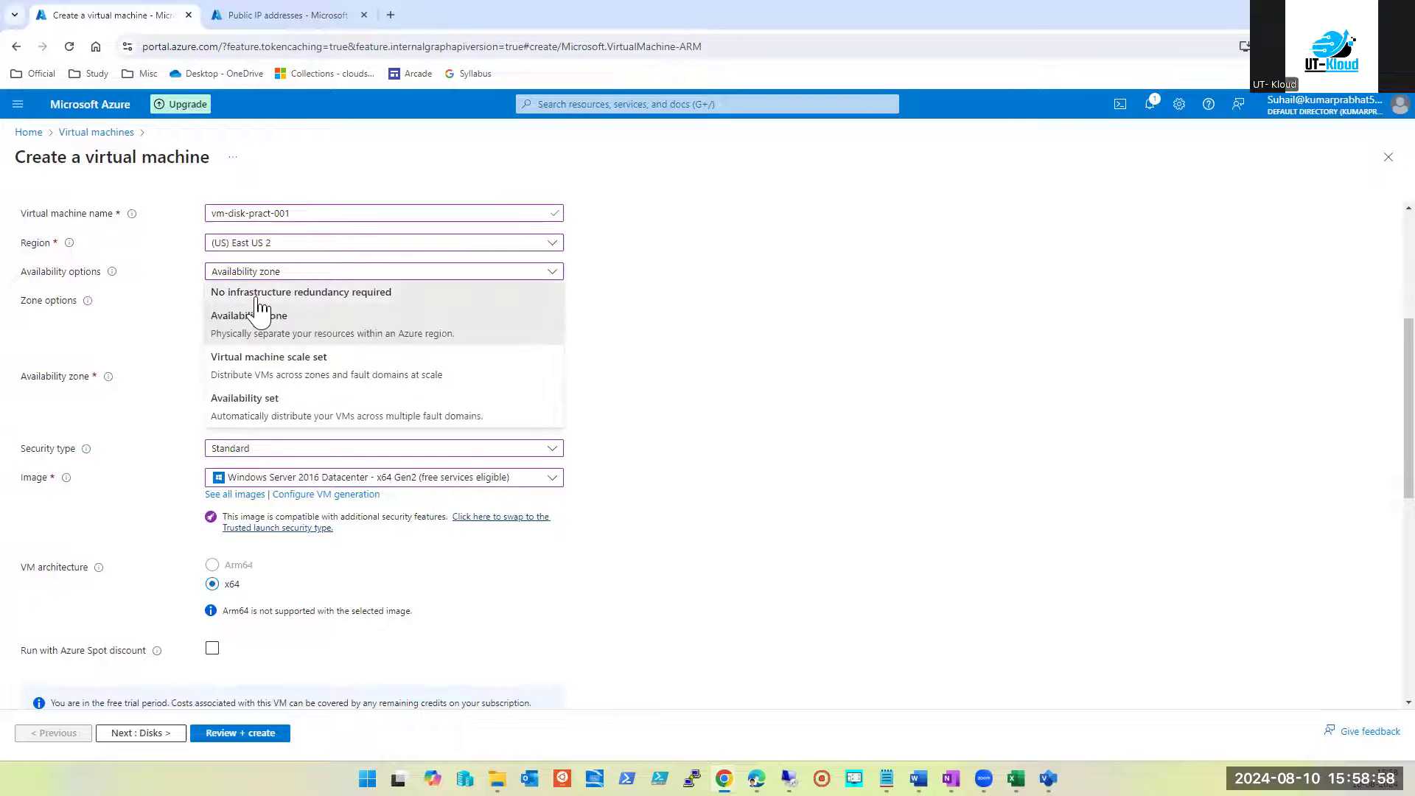
click(289, 290)
scroll(379, 471, down, 2)
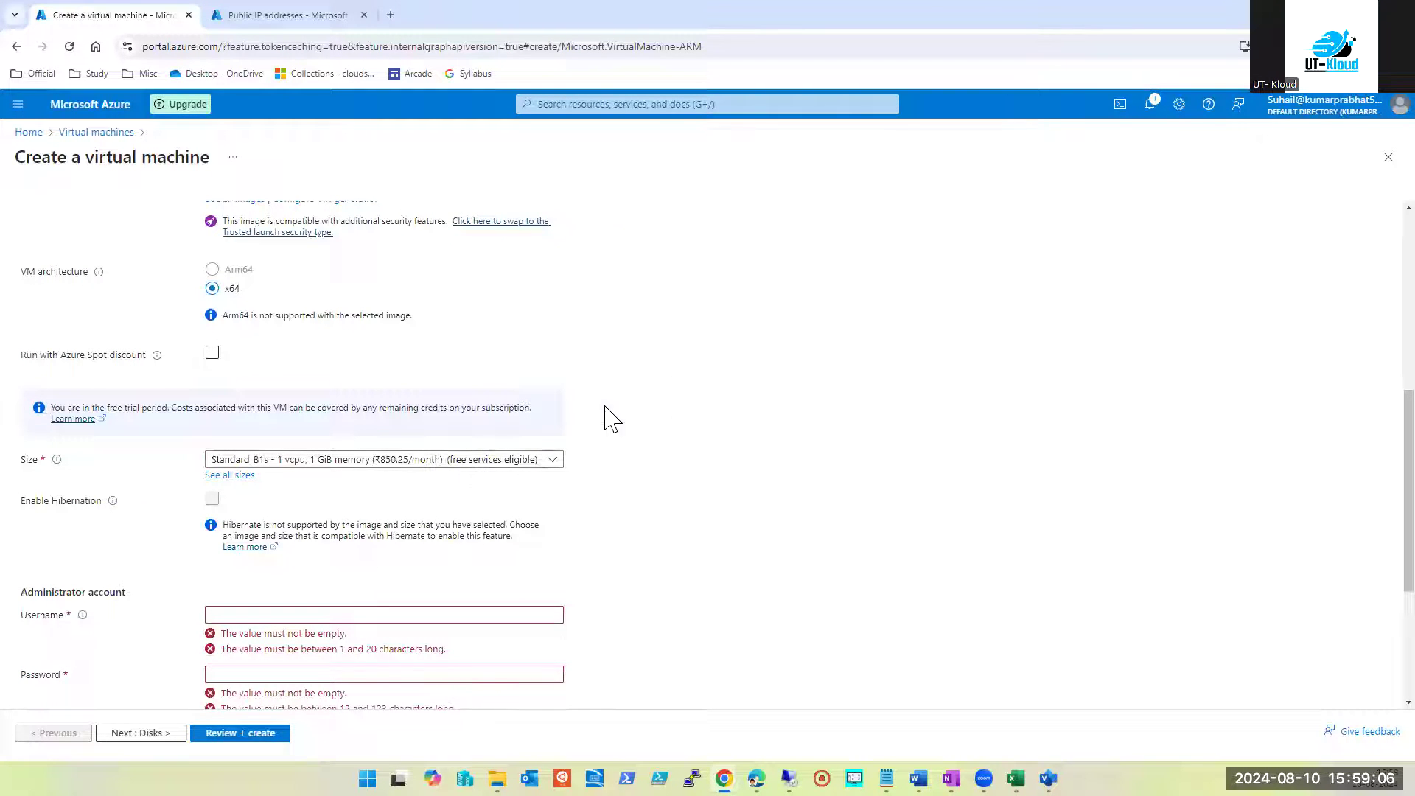
Return to the browser window of the UT-Kloud directory and start creating an Azure virtual machine from its virtual machines list
click(1330, 13)
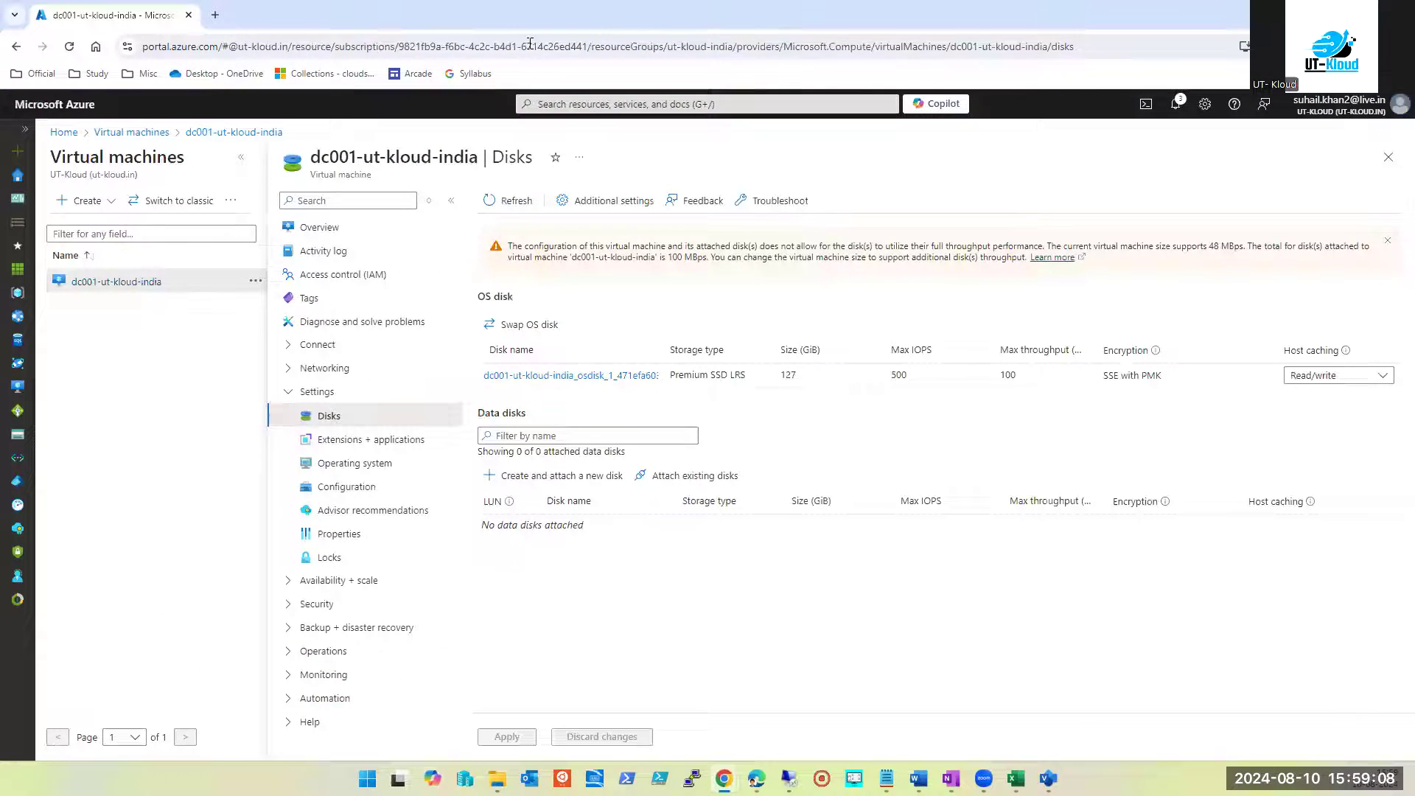
click(758, 107)
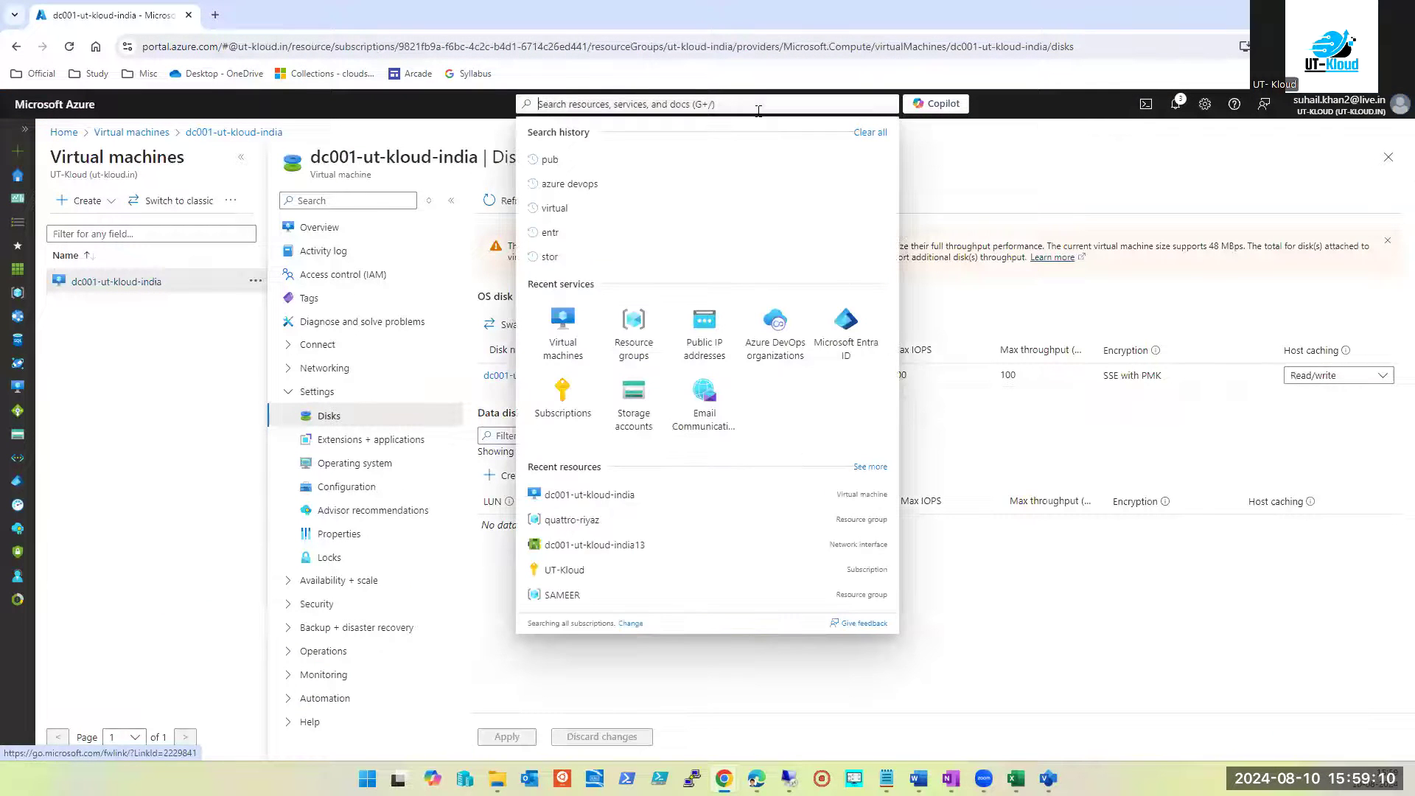
click(577, 335)
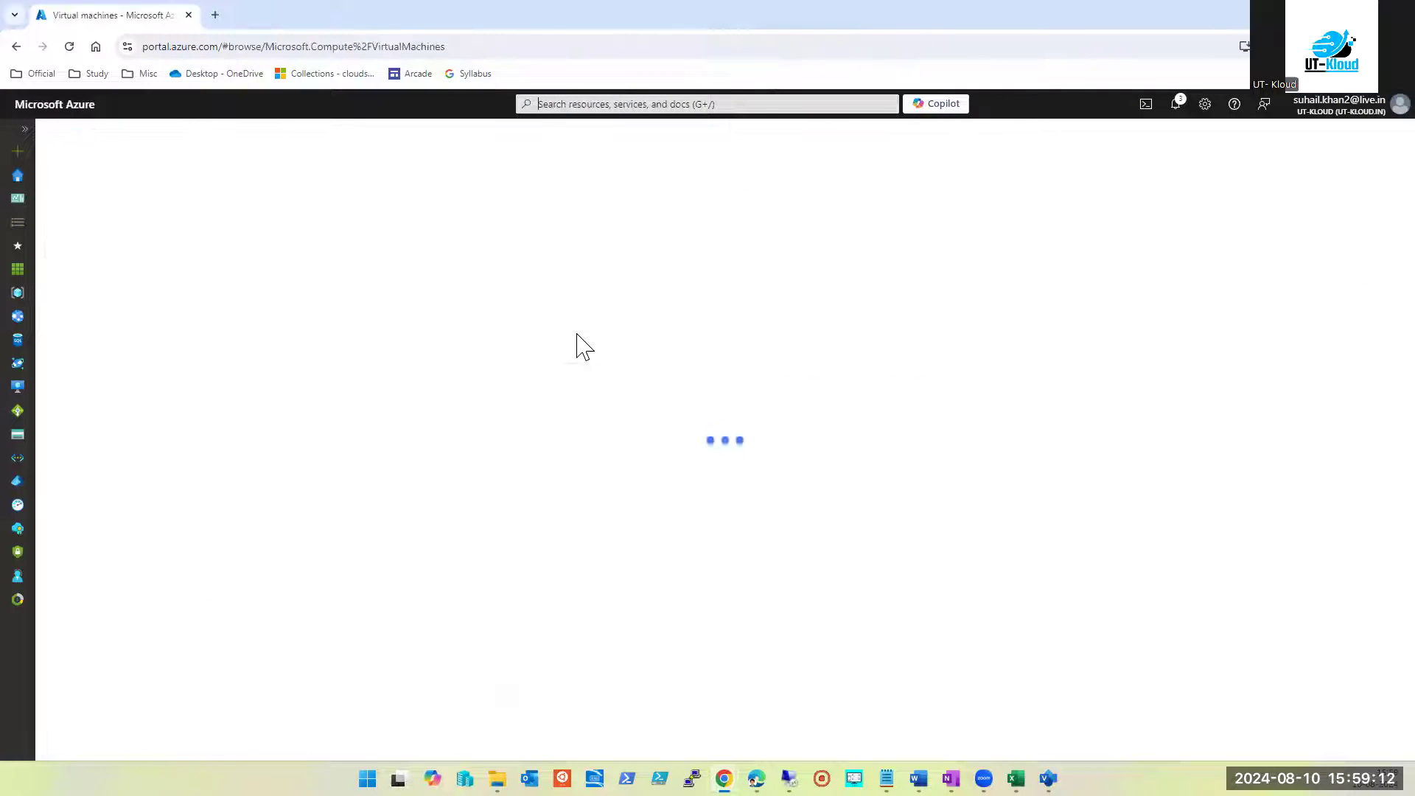
click(88, 209)
click(104, 227)
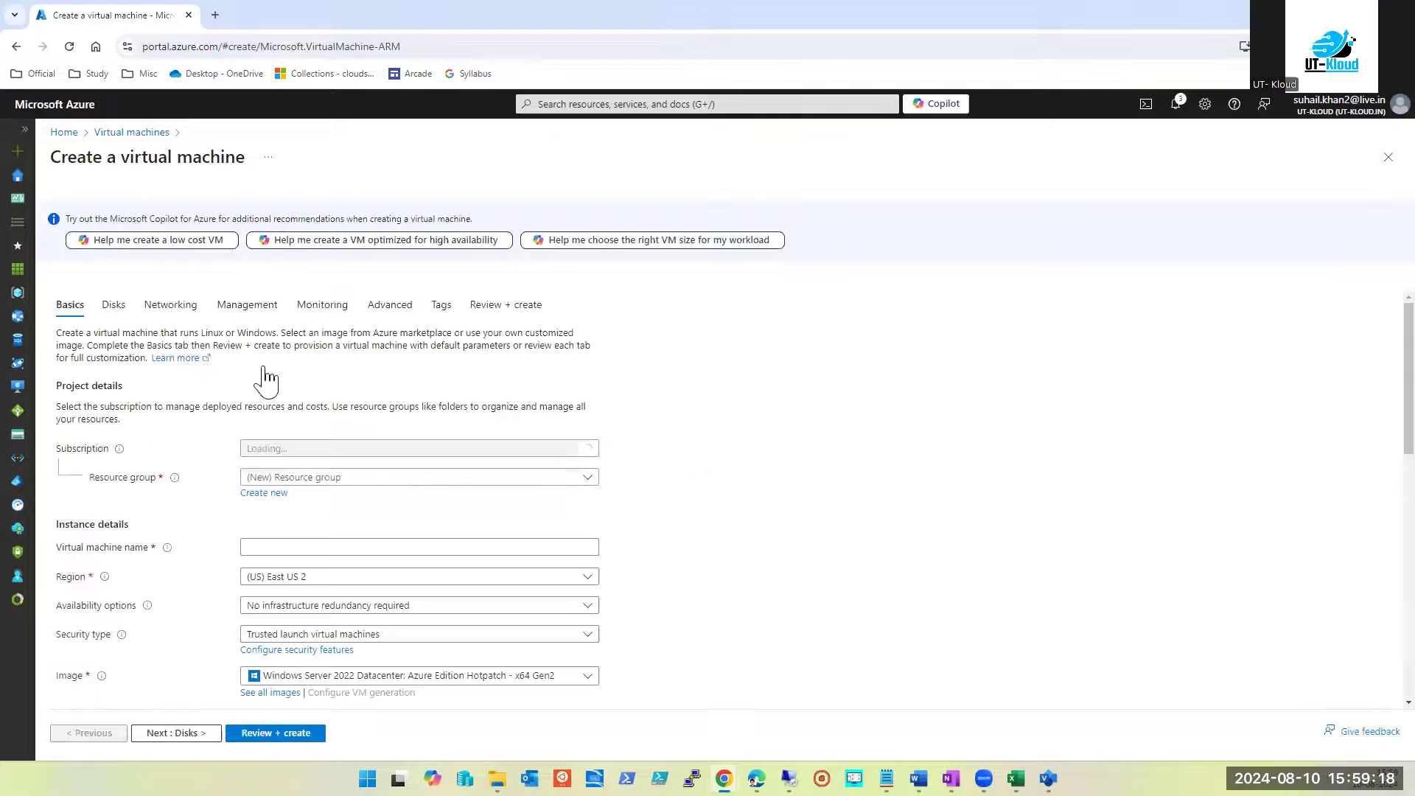
Select the existing resource group listed just above ut-kloud-india for the UT-Kloud directory's new virtual machine
click(453, 479)
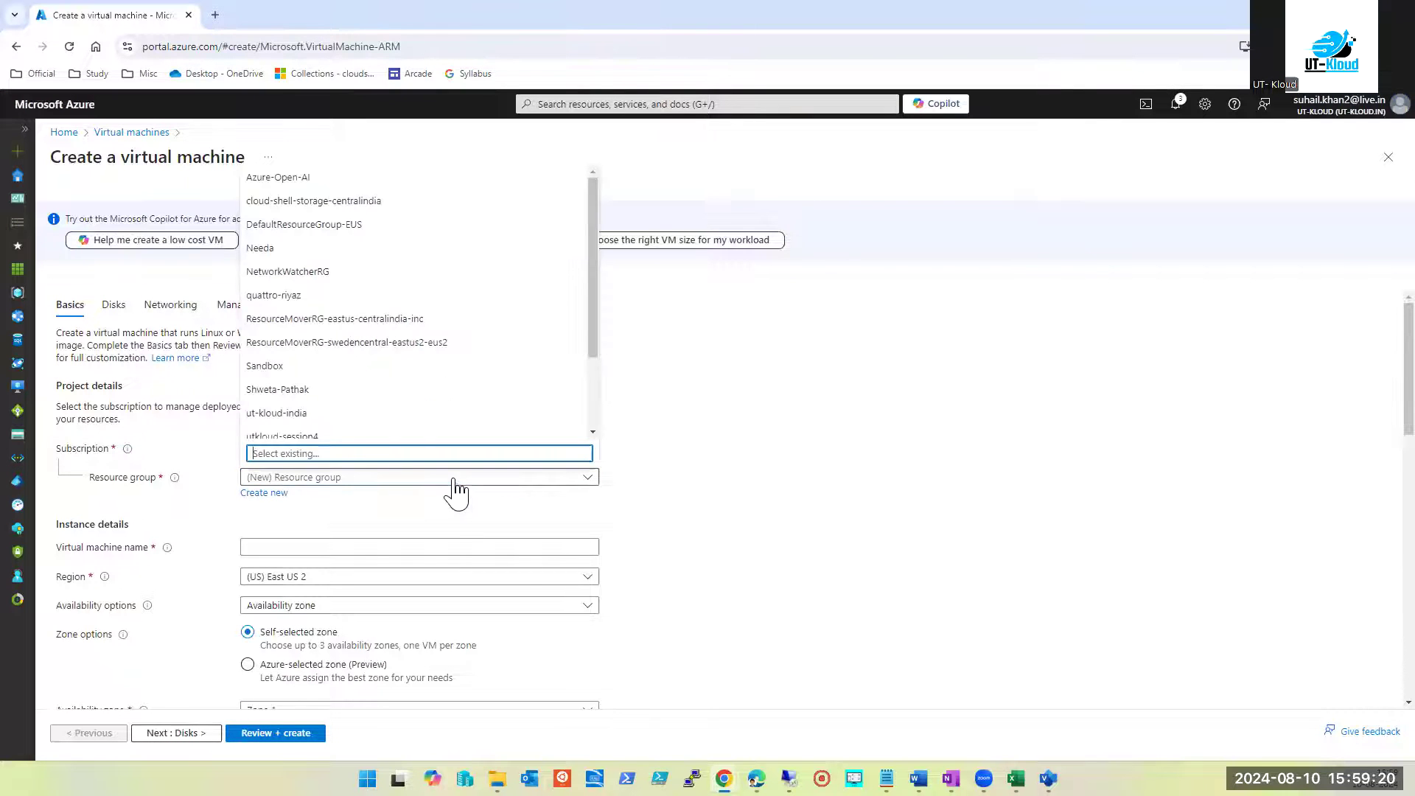
click(306, 391)
scroll(347, 395, down, 3)
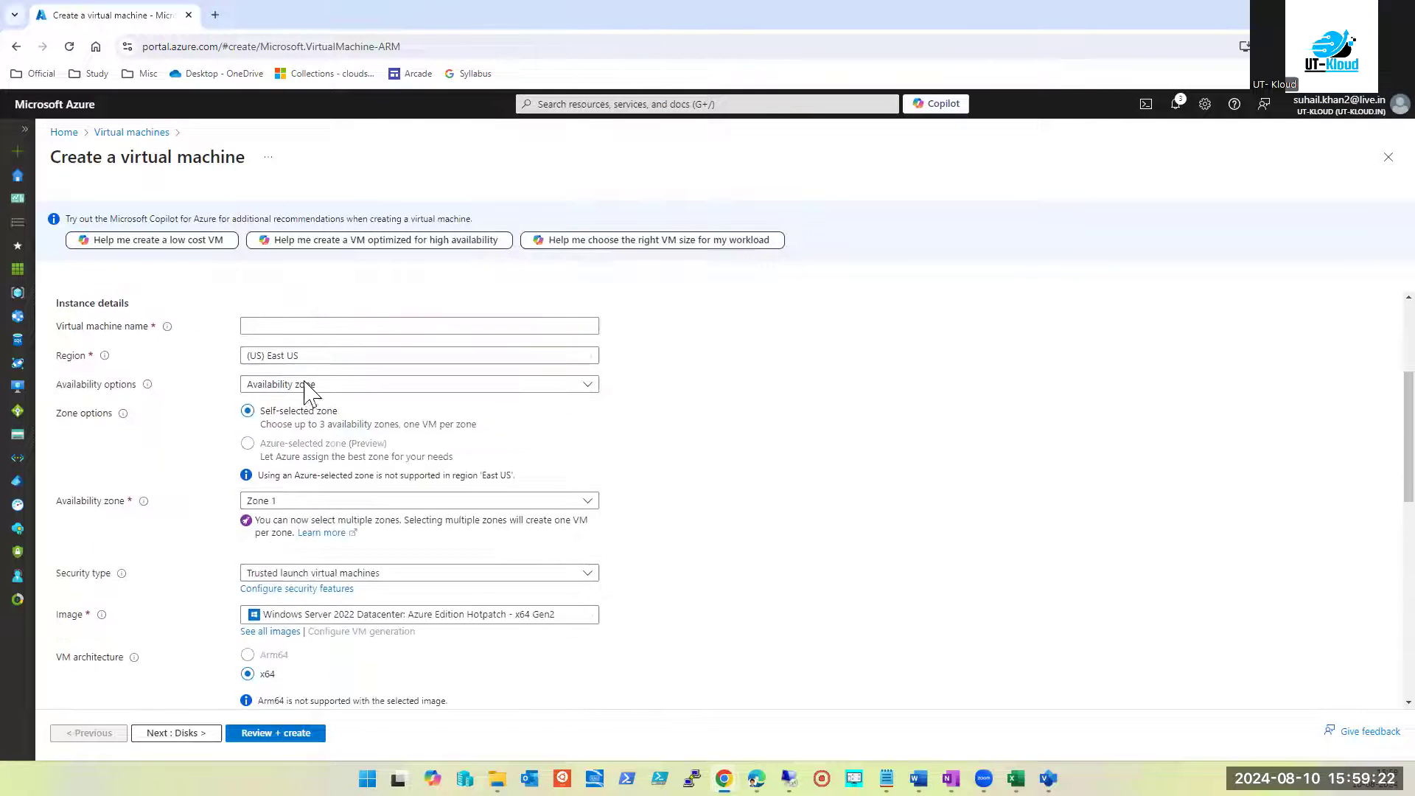
Close the This PC window and copy the virtual machine name vm-disk-pract-001 from the other directory's creation form
click(317, 329)
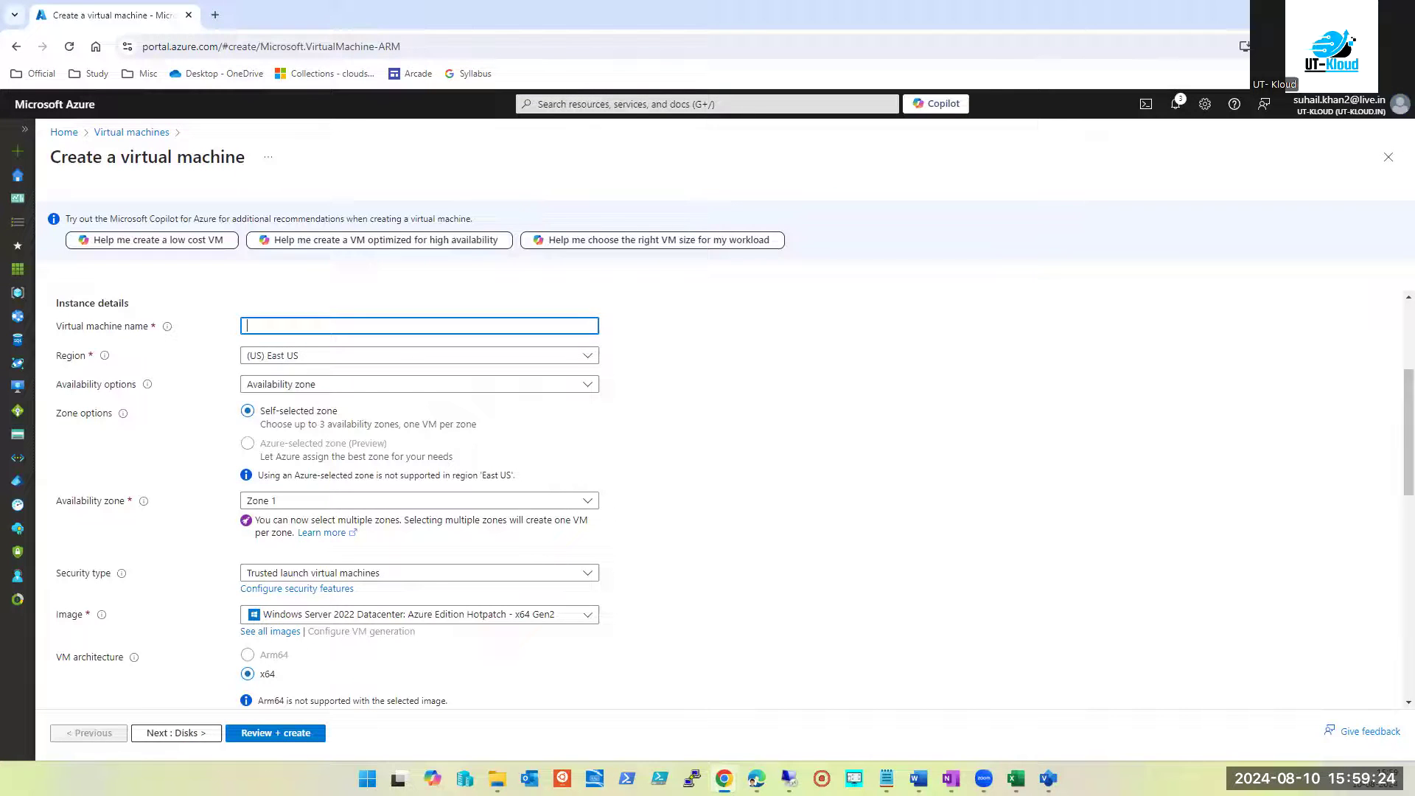
click(1331, 12)
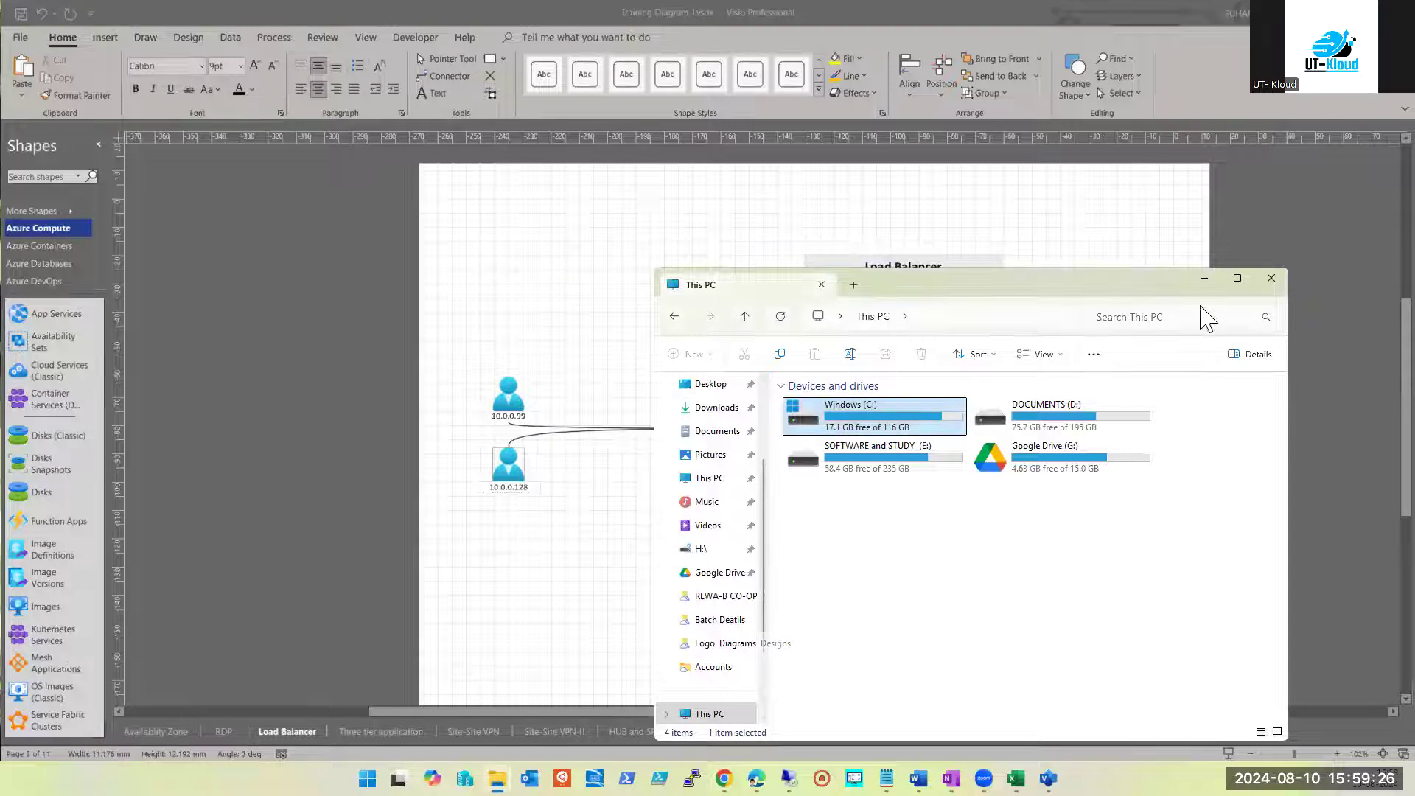
click(1271, 278)
mouse_move(724, 778)
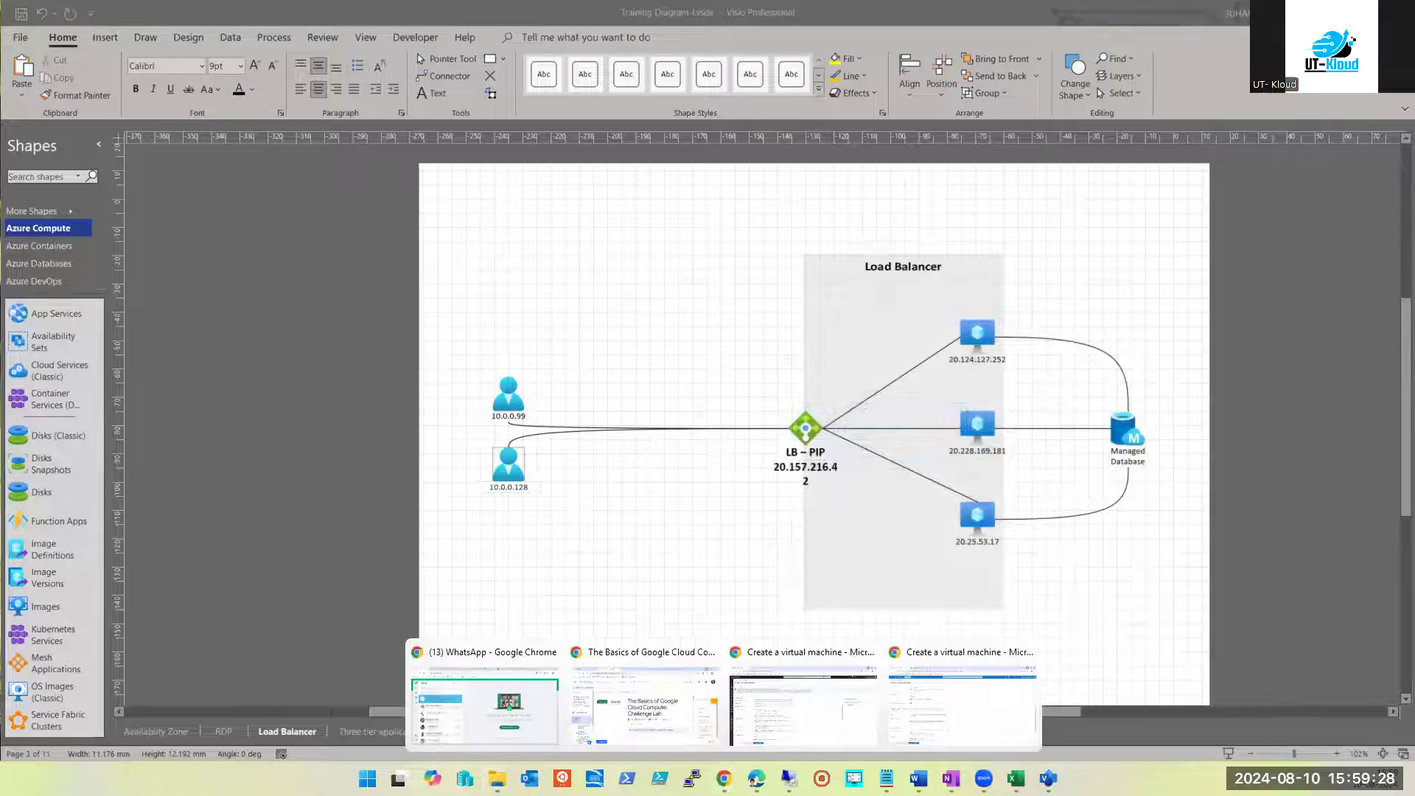
click(980, 715)
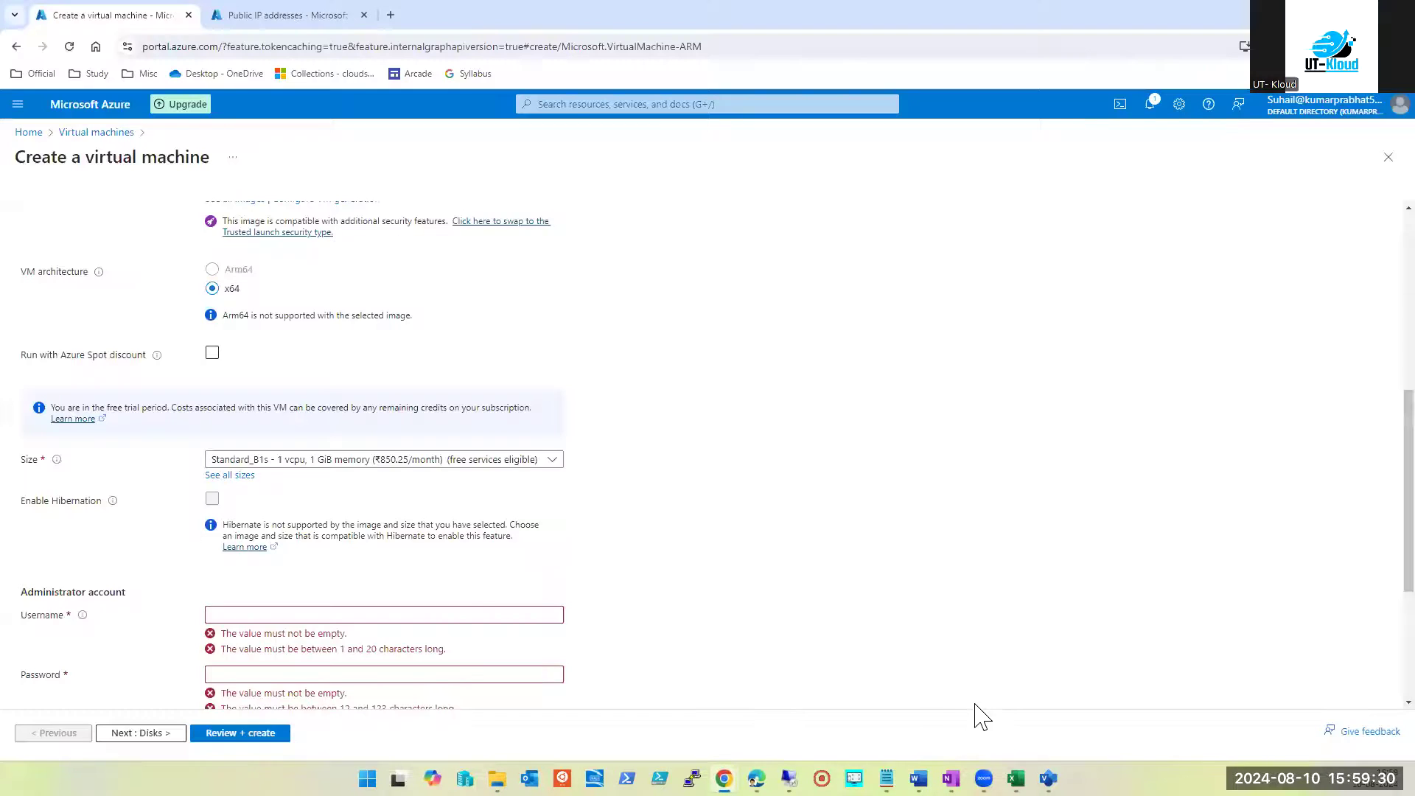
scroll(418, 538, up, 3)
drag(316, 361, 79, 359)
key(ctrl+c)
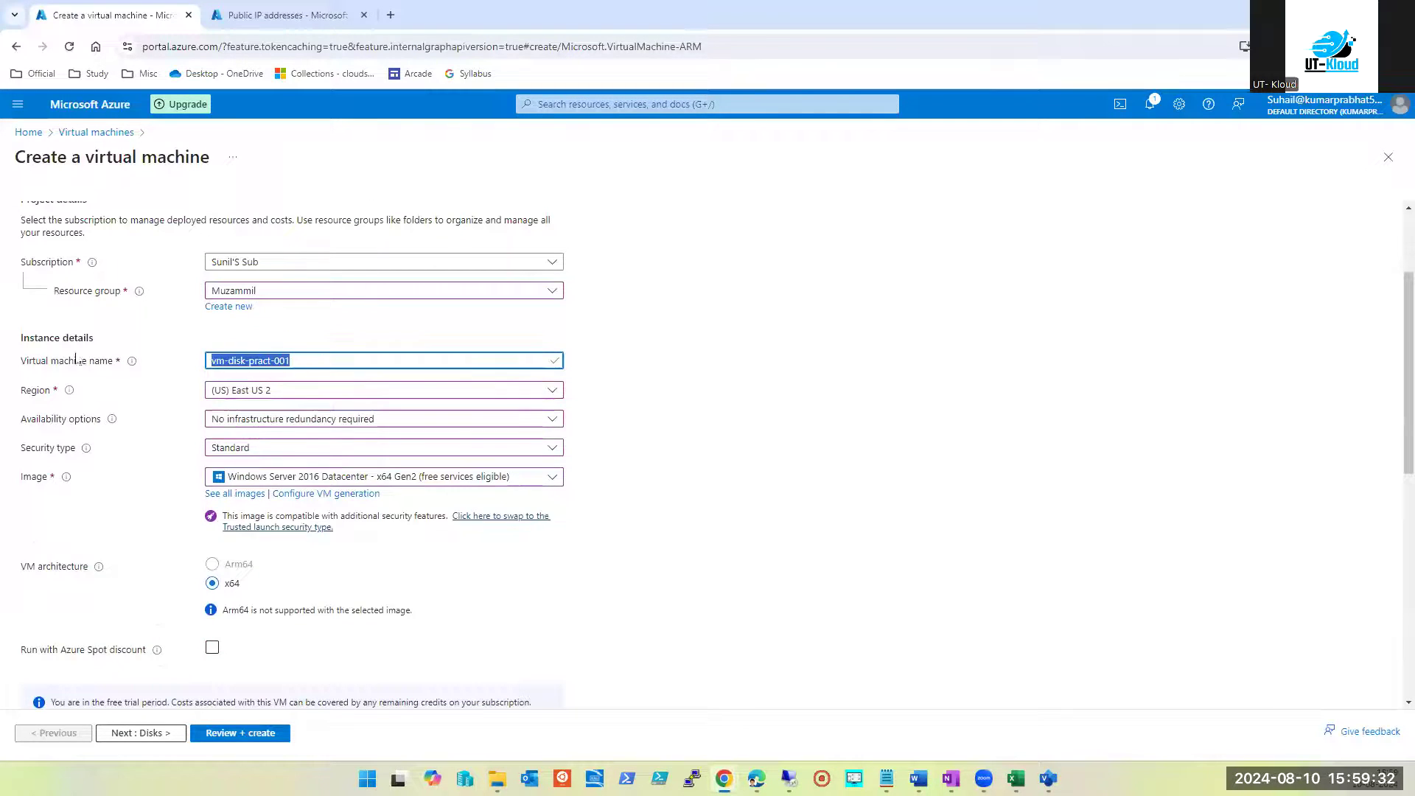
Return to the browser window of the UT-Kloud directory and paste vm-disk-pract-001 as the new virtual machine's name
click(1331, 13)
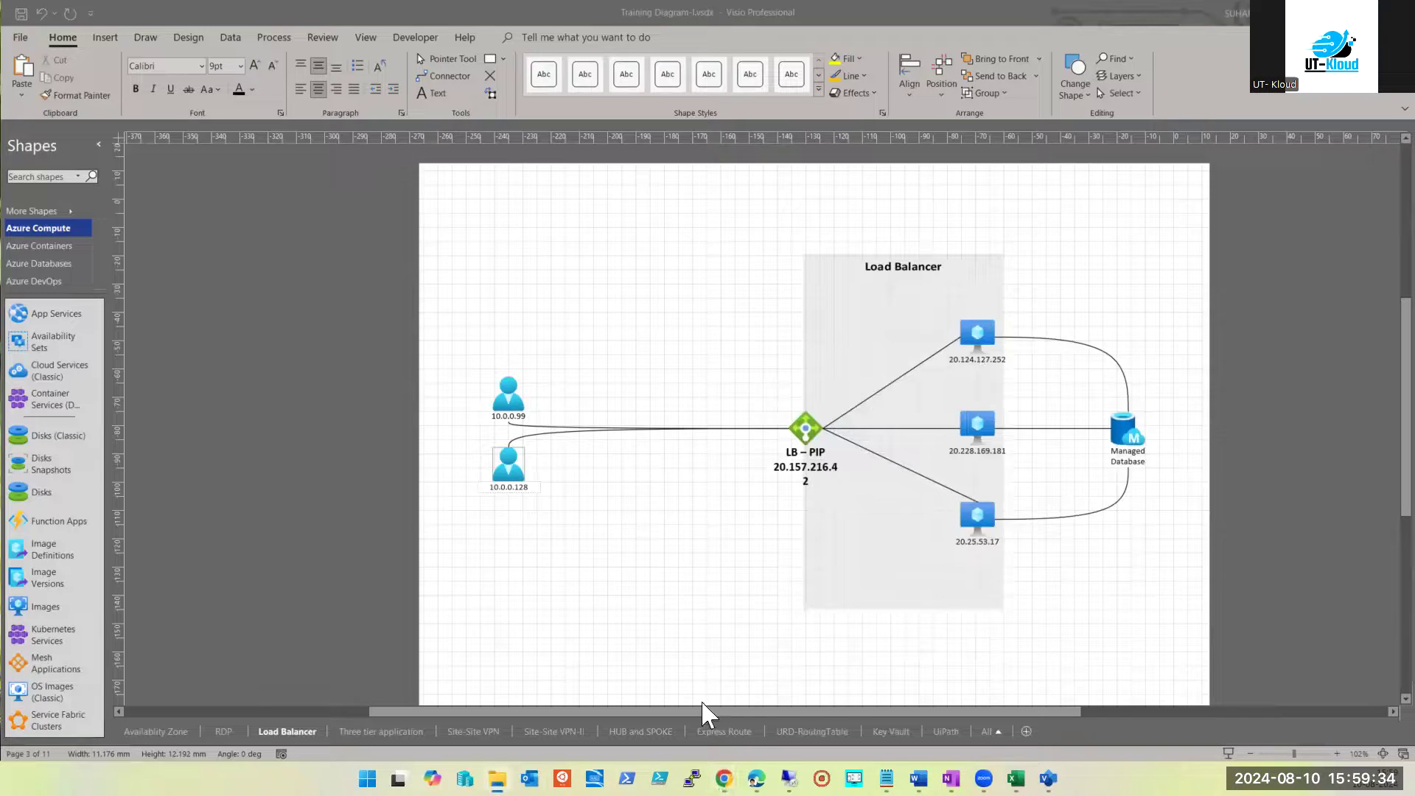
click(790, 778)
mouse_move(724, 778)
click(831, 720)
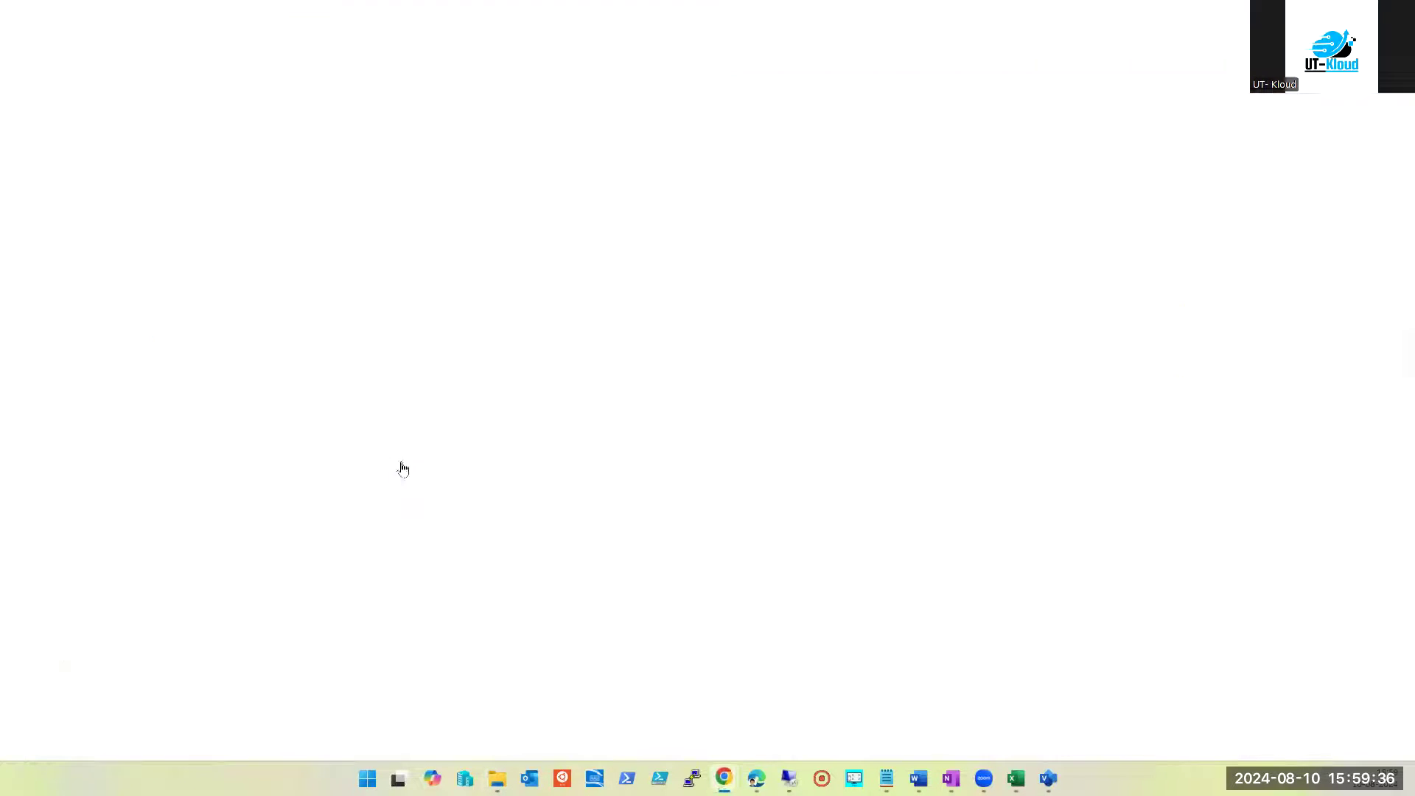
key(ctrl+v)
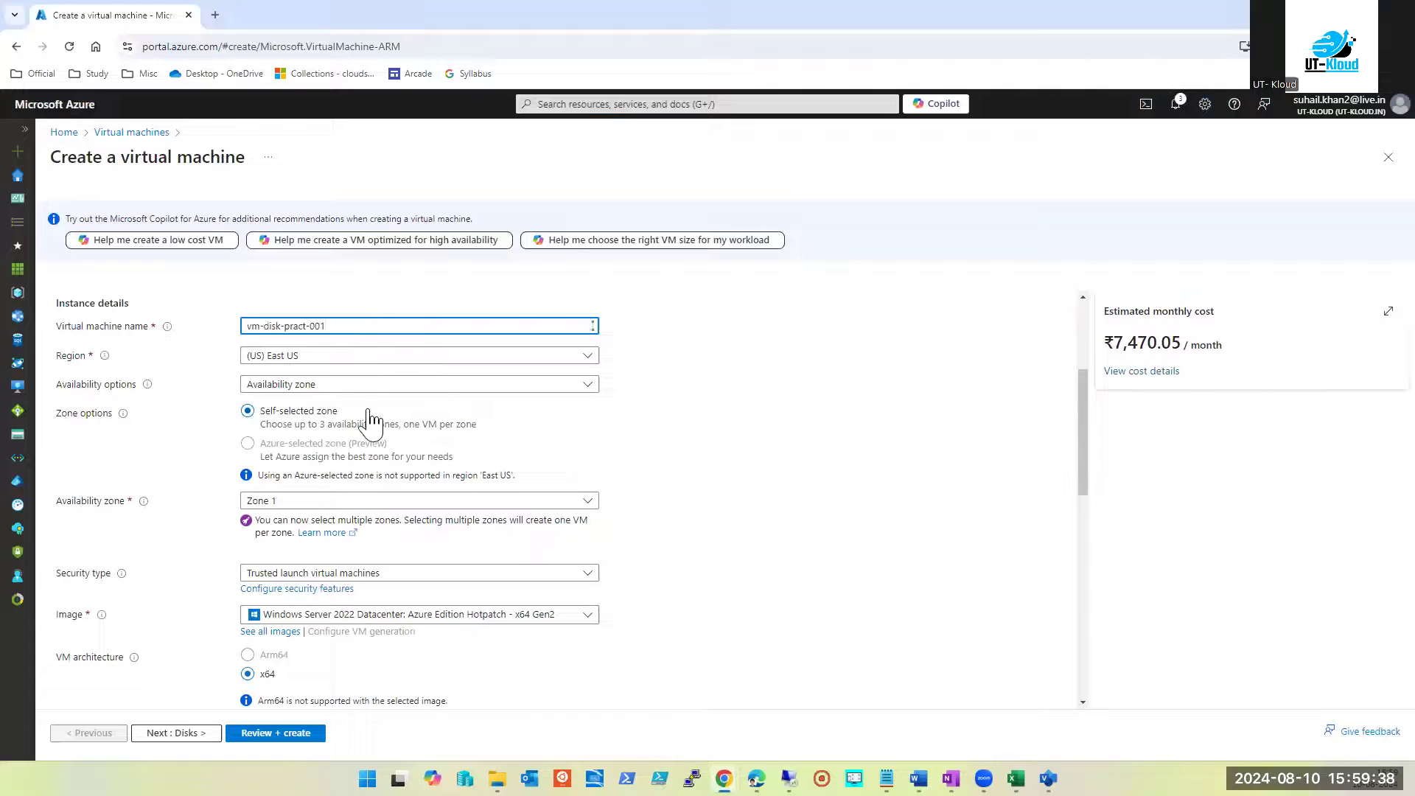
Set the availability options to No infrastructure redundancy required and the security type to Standard
click(294, 386)
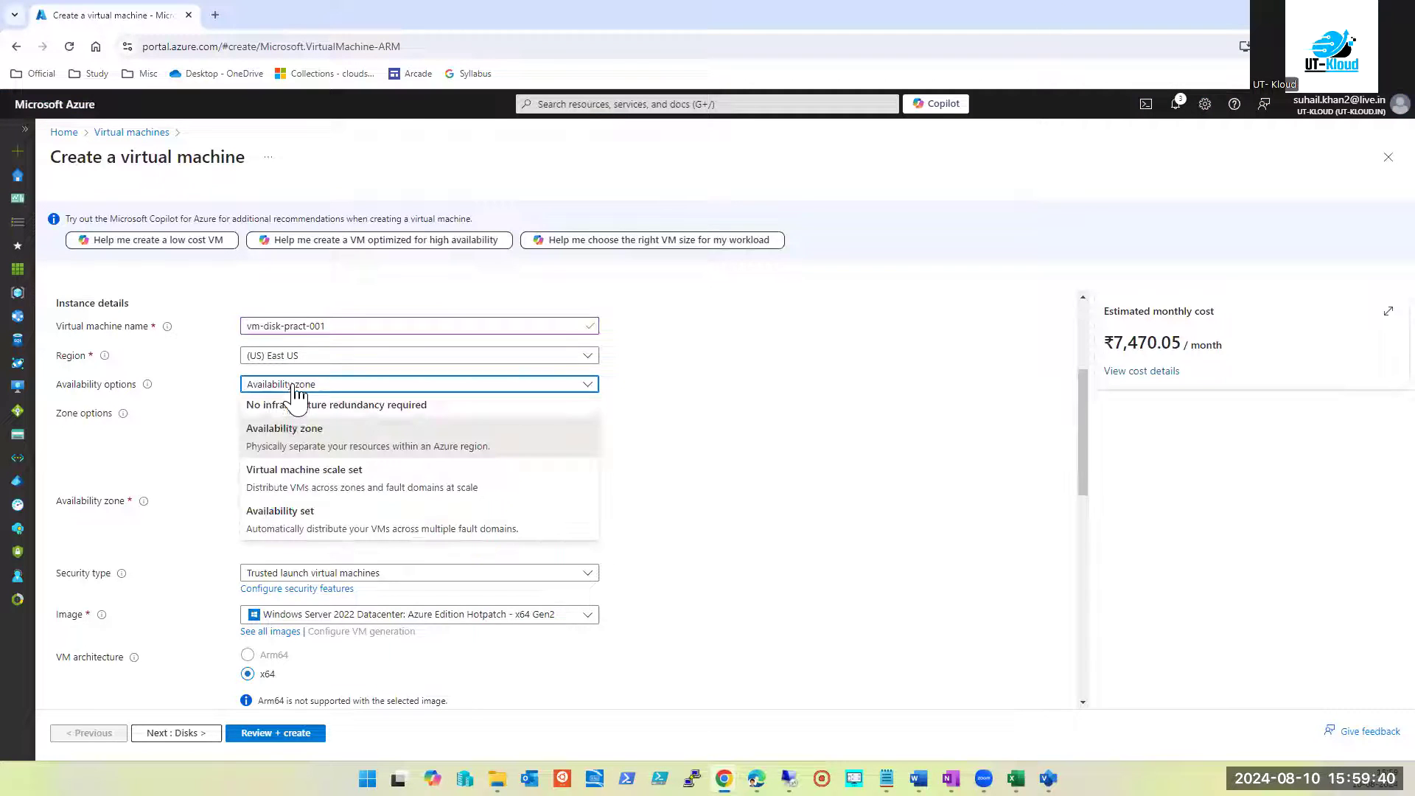
click(297, 404)
click(298, 414)
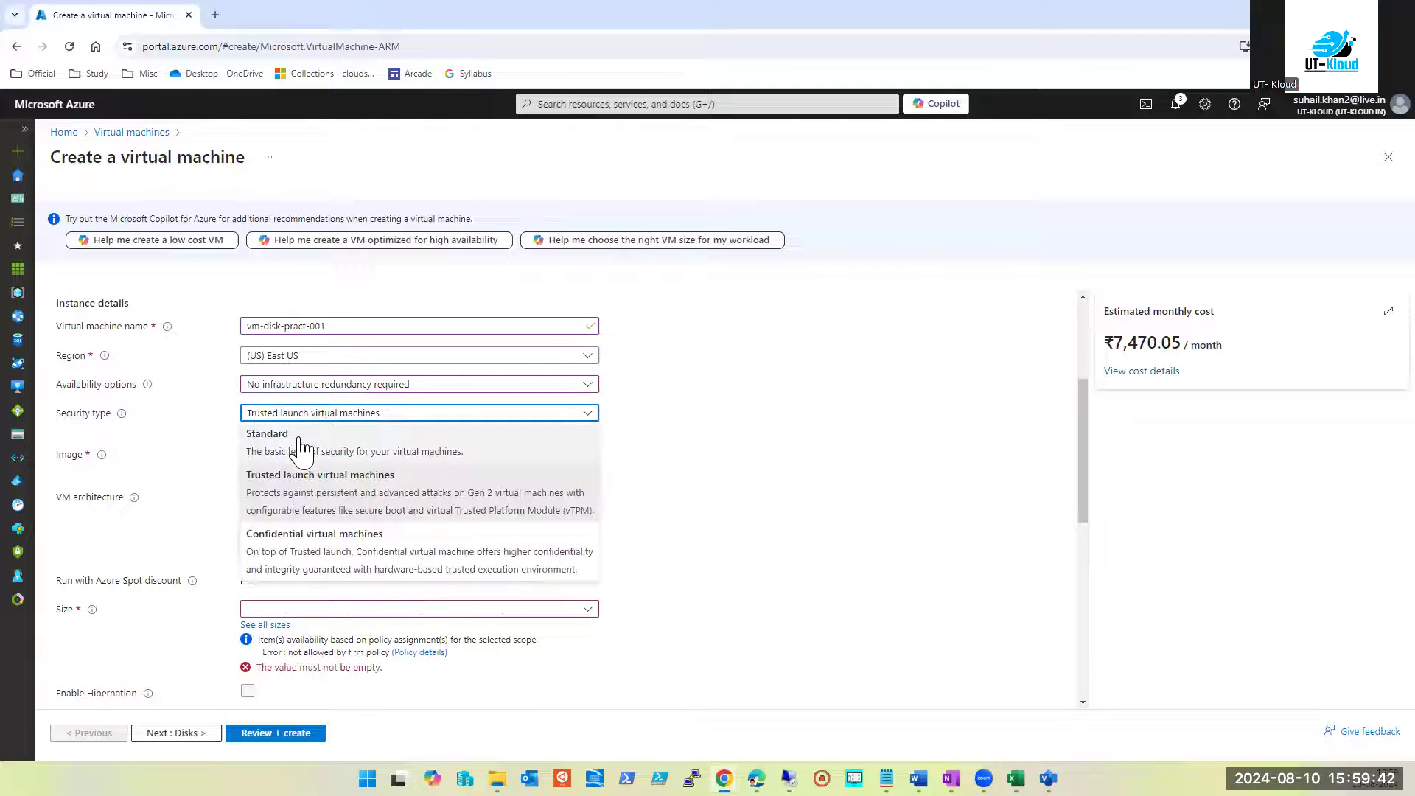
click(301, 446)
Choose Windows Server 2019 Datacenter - x64 Gen2 as the virtual machine's image
click(429, 445)
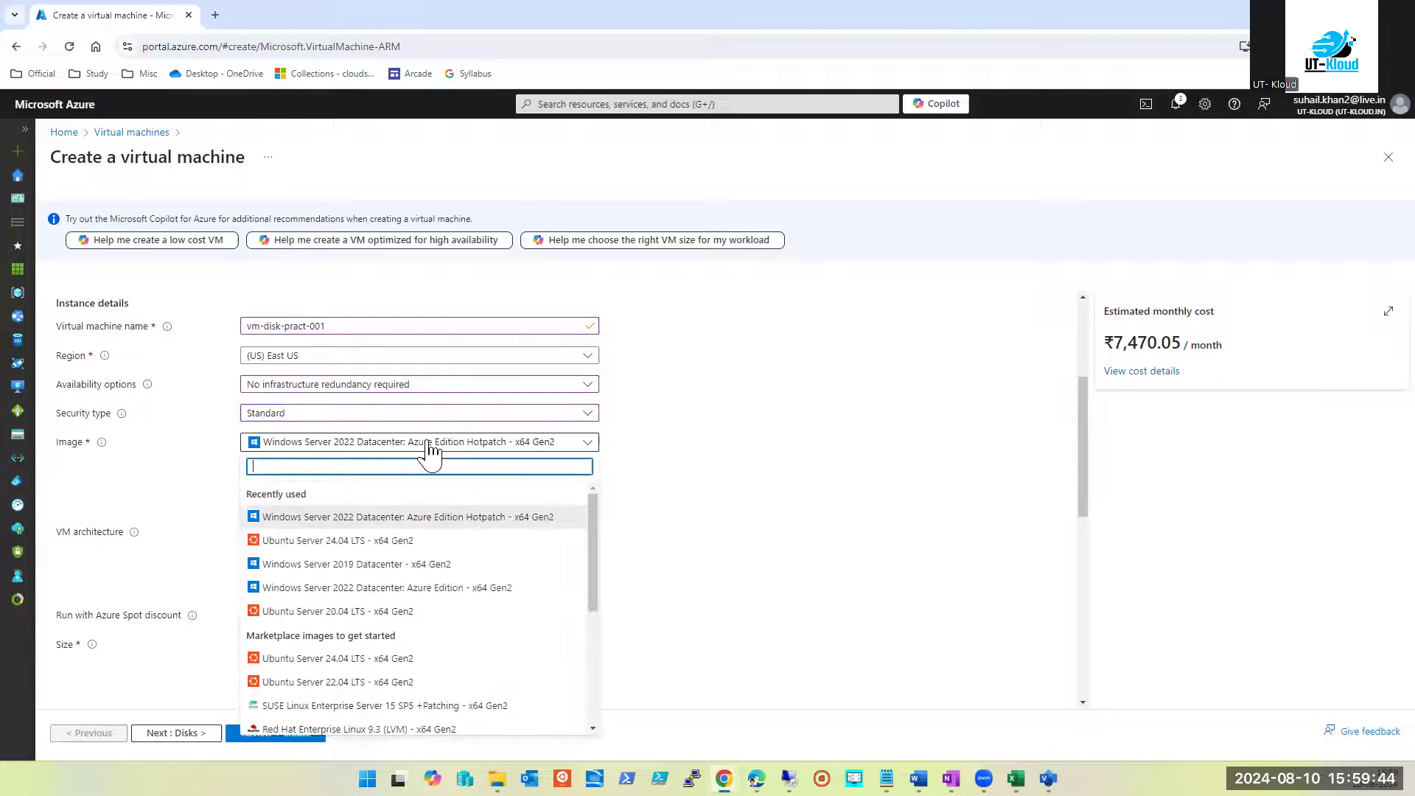
scroll(382, 601, down, 3)
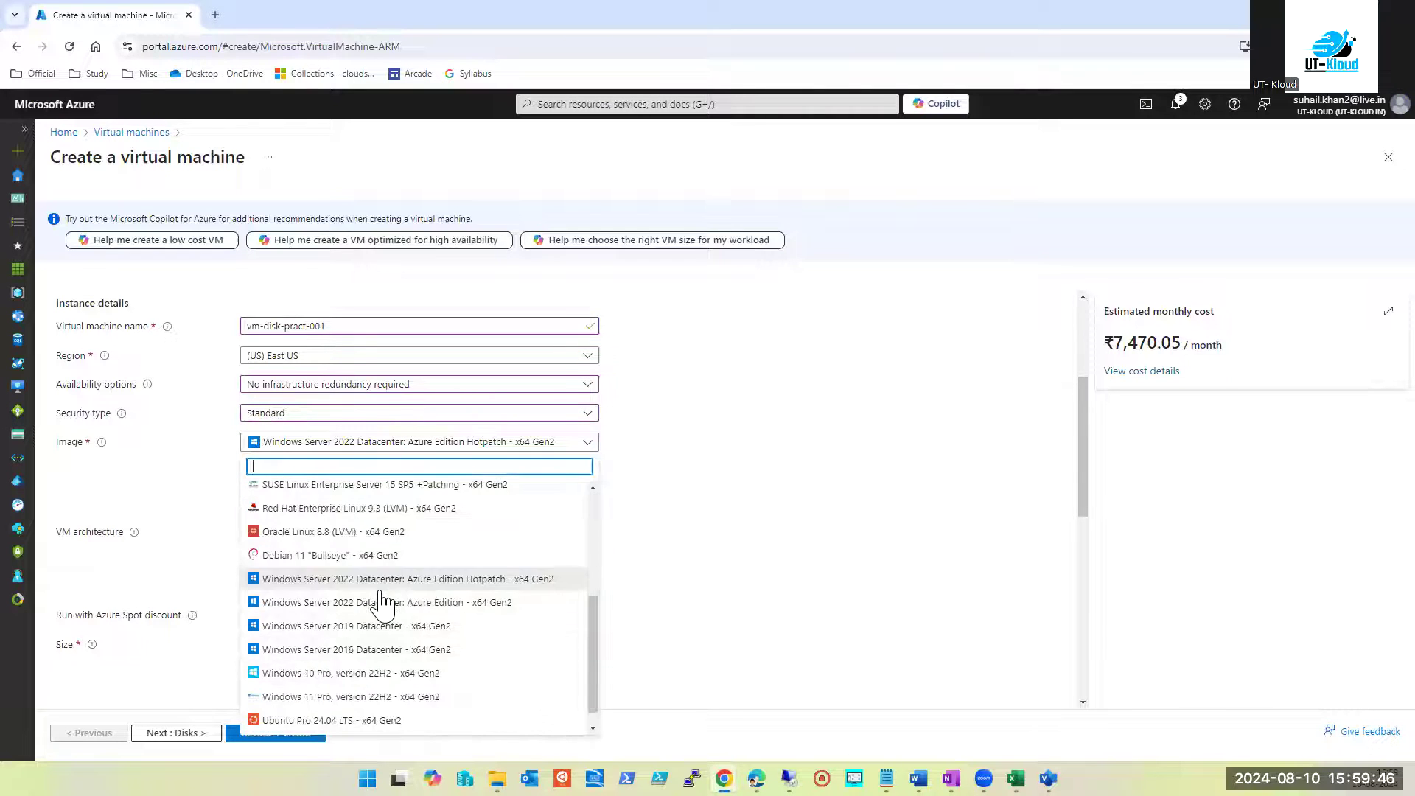
click(380, 625)
Examine which VM sizes can be selected, both among the recently used sizes and in the full size list
scroll(335, 560, down, 1)
scroll(331, 565, down, 3)
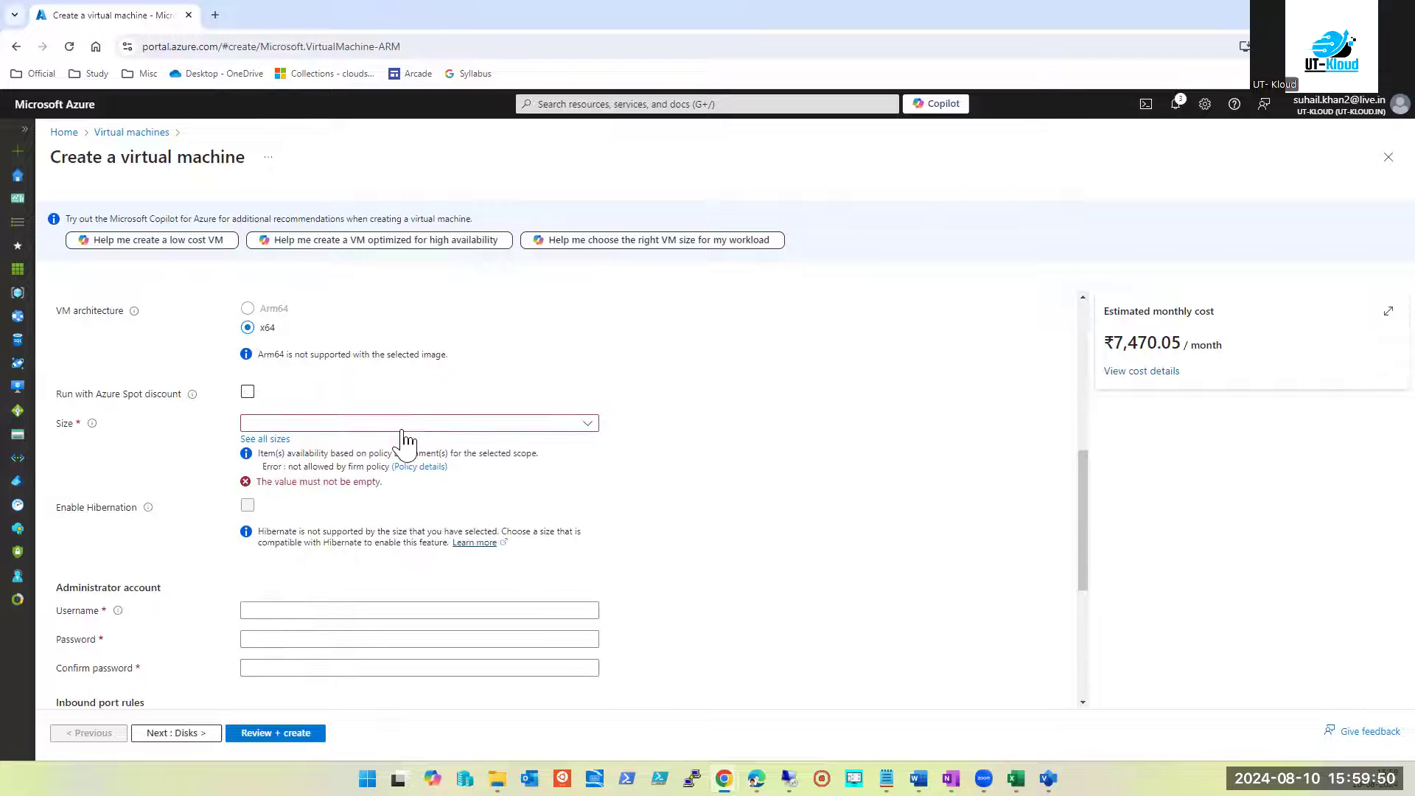
click(449, 424)
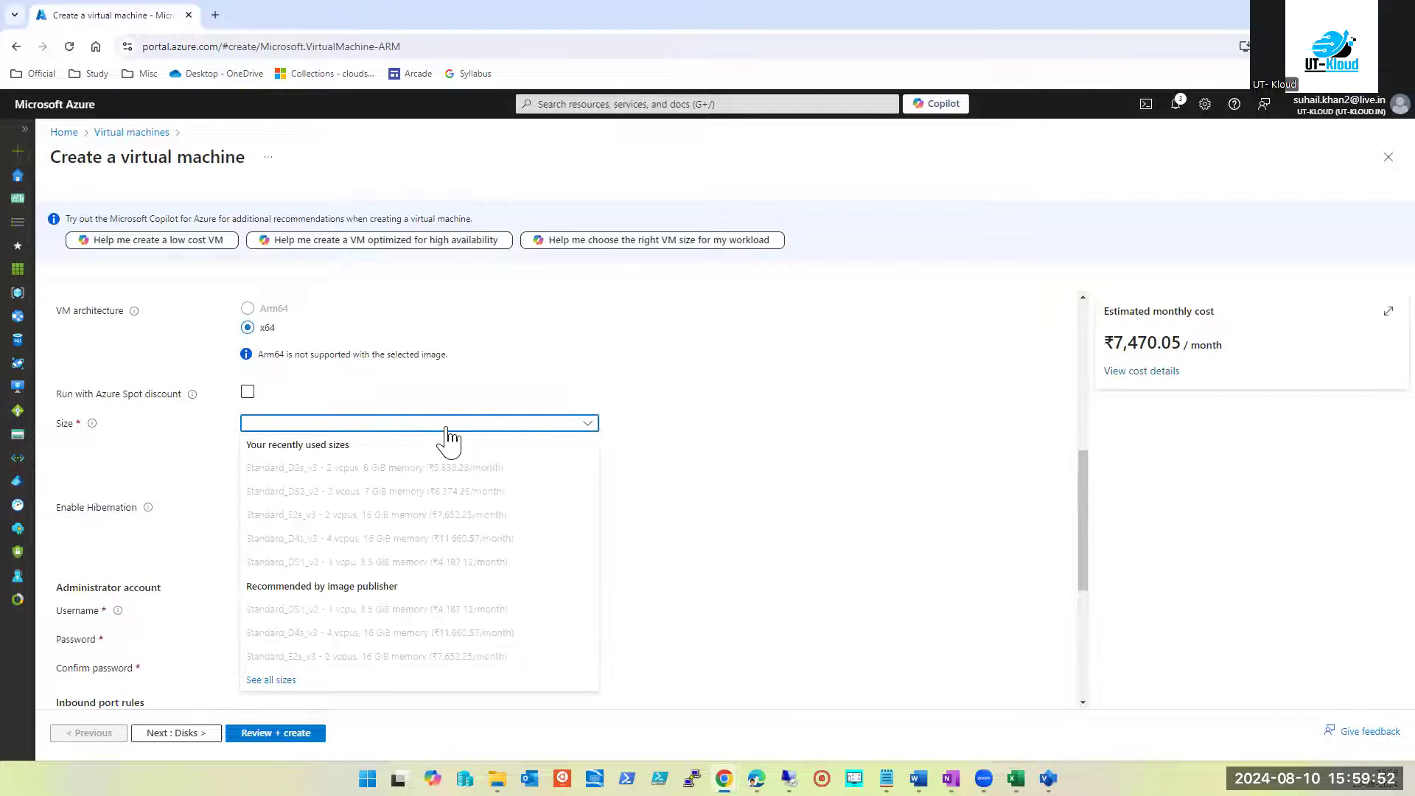
click(449, 425)
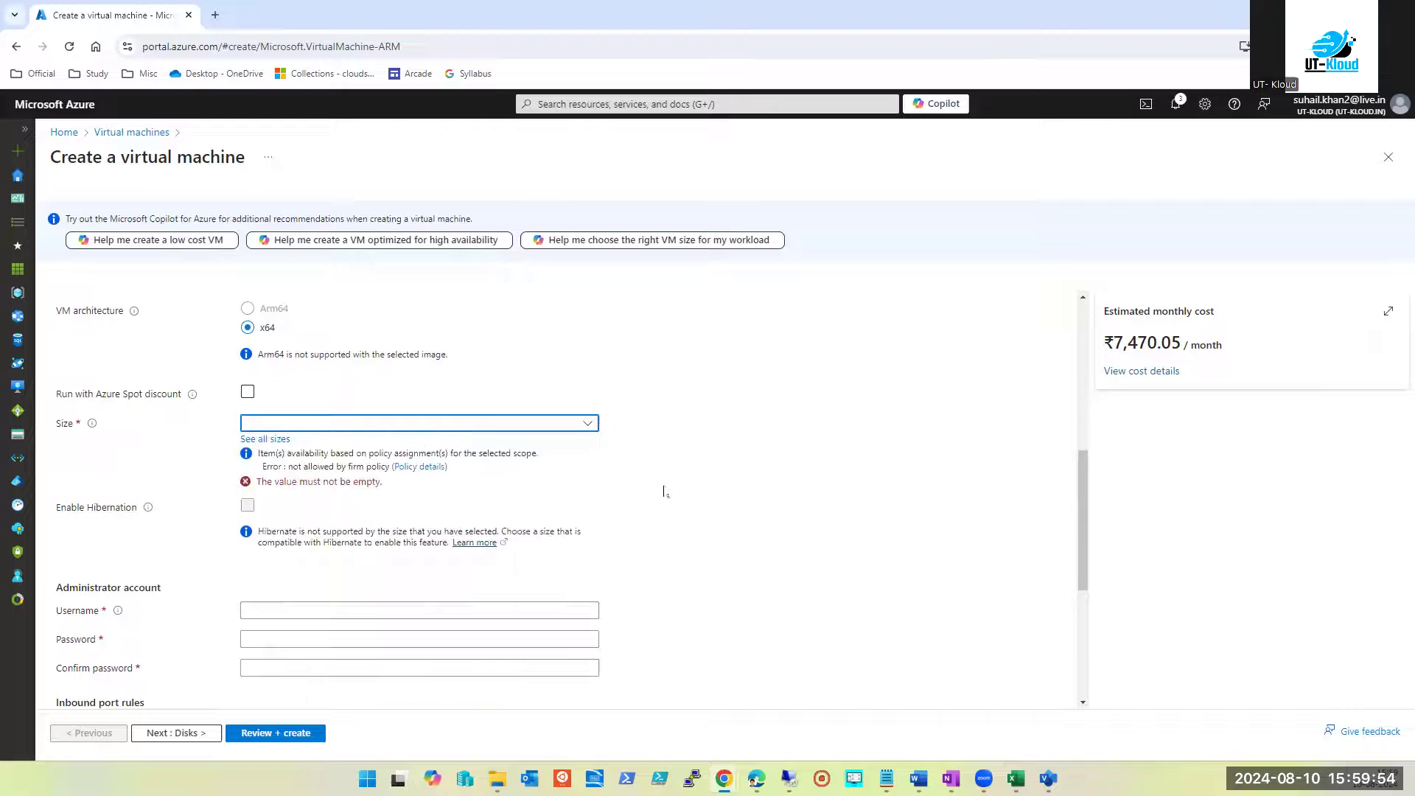
scroll(665, 491, up, 3)
scroll(664, 491, down, 3)
click(265, 439)
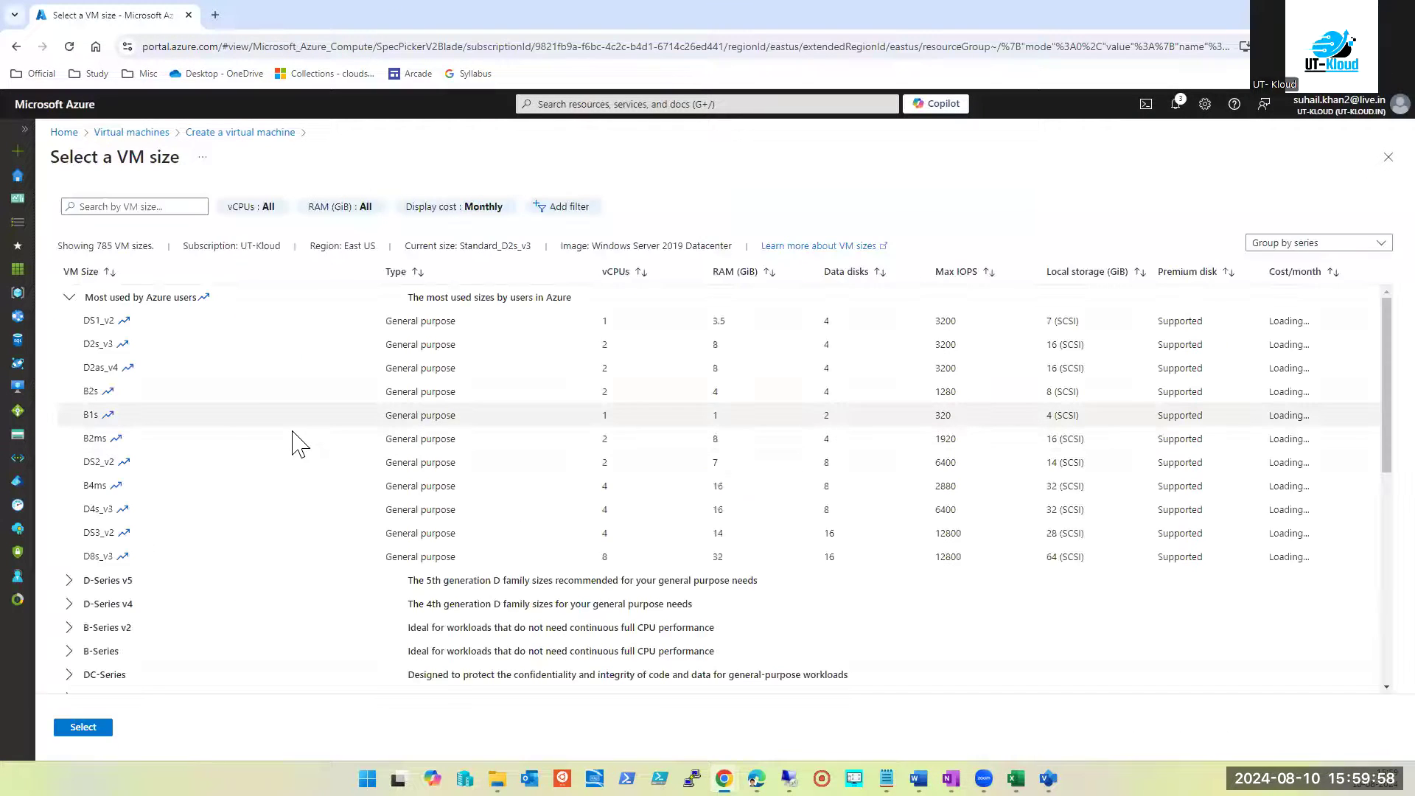
click(70, 298)
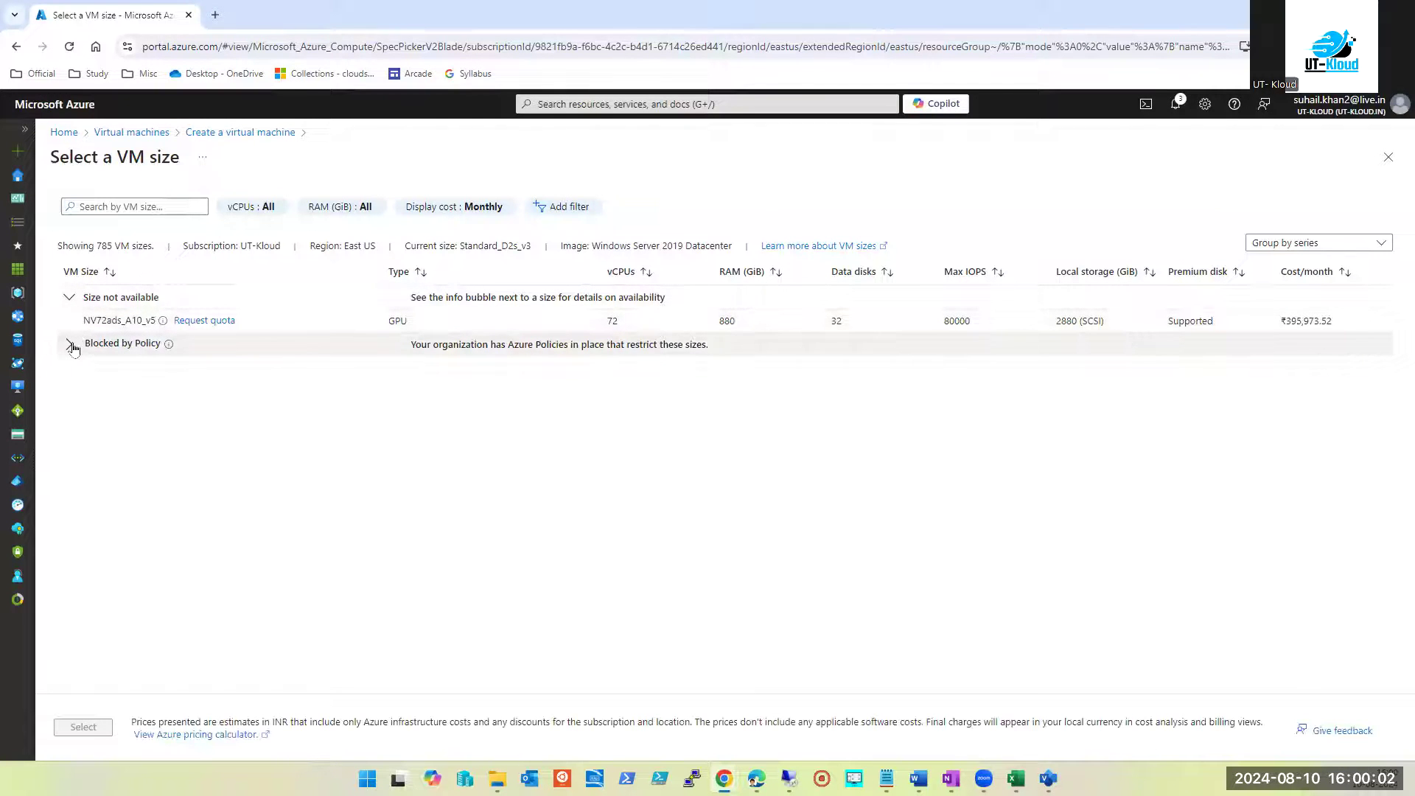
click(1387, 158)
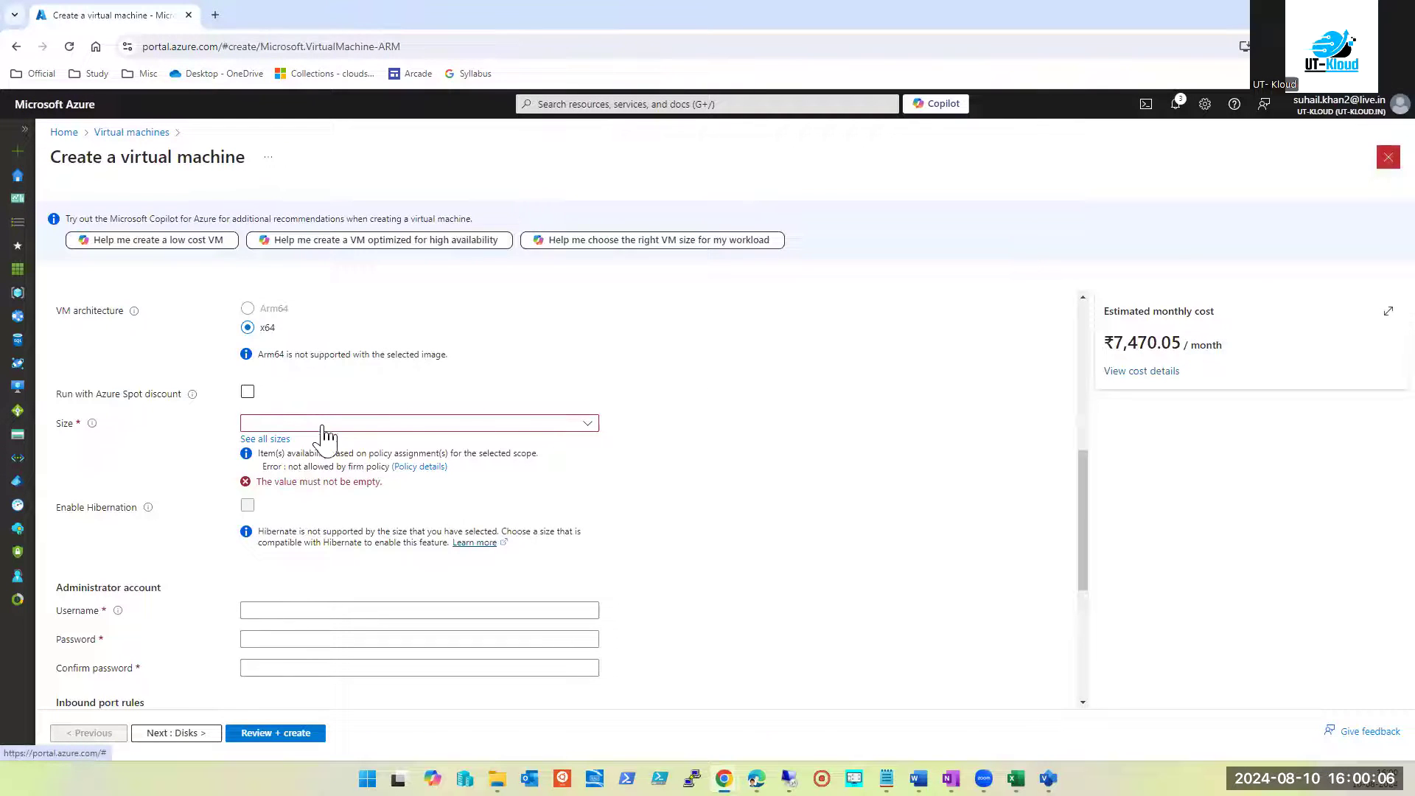
Recheck the form and try to pick the size NV72ads_A10_v5 from the Size not available group of the full list
scroll(228, 399, up, 6)
scroll(269, 578, down, 5)
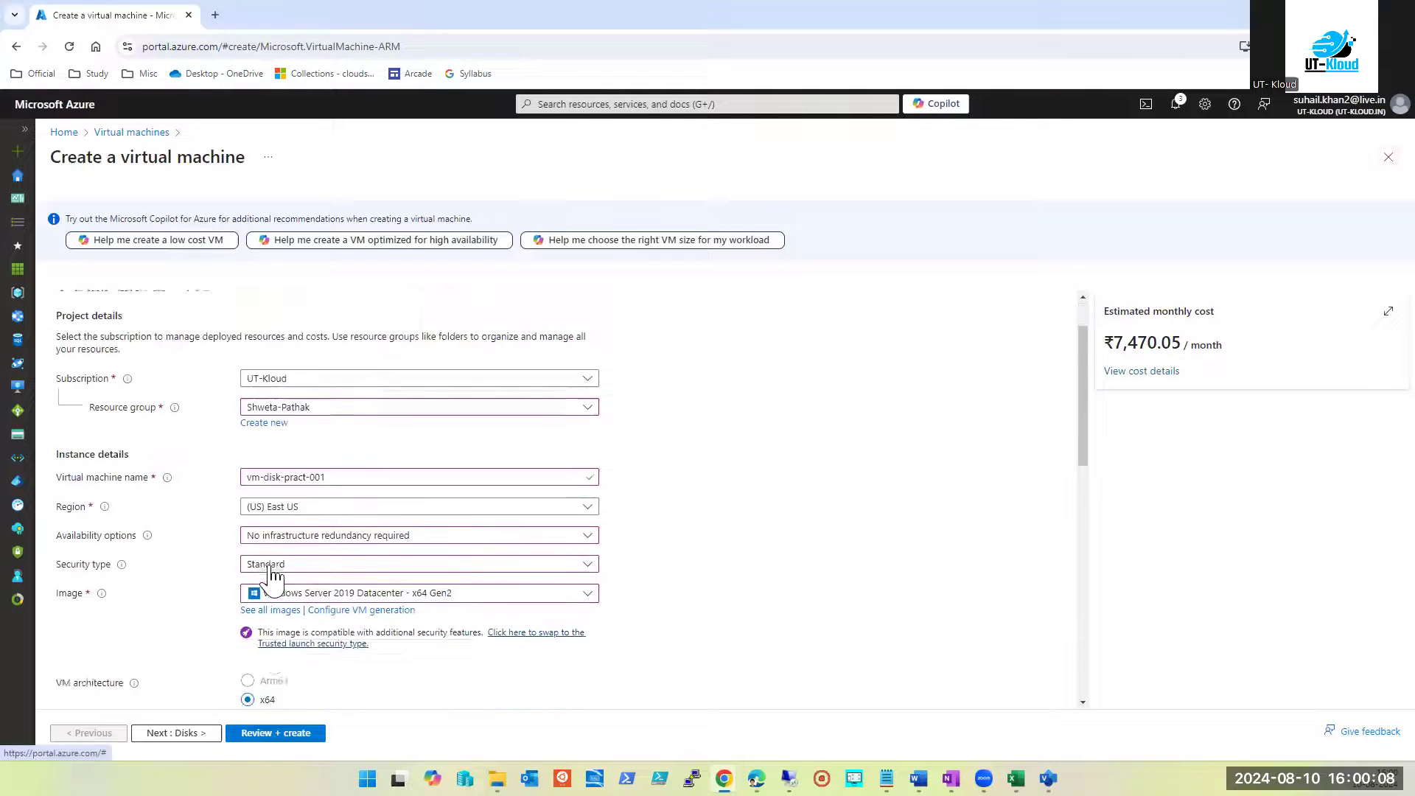
click(244, 466)
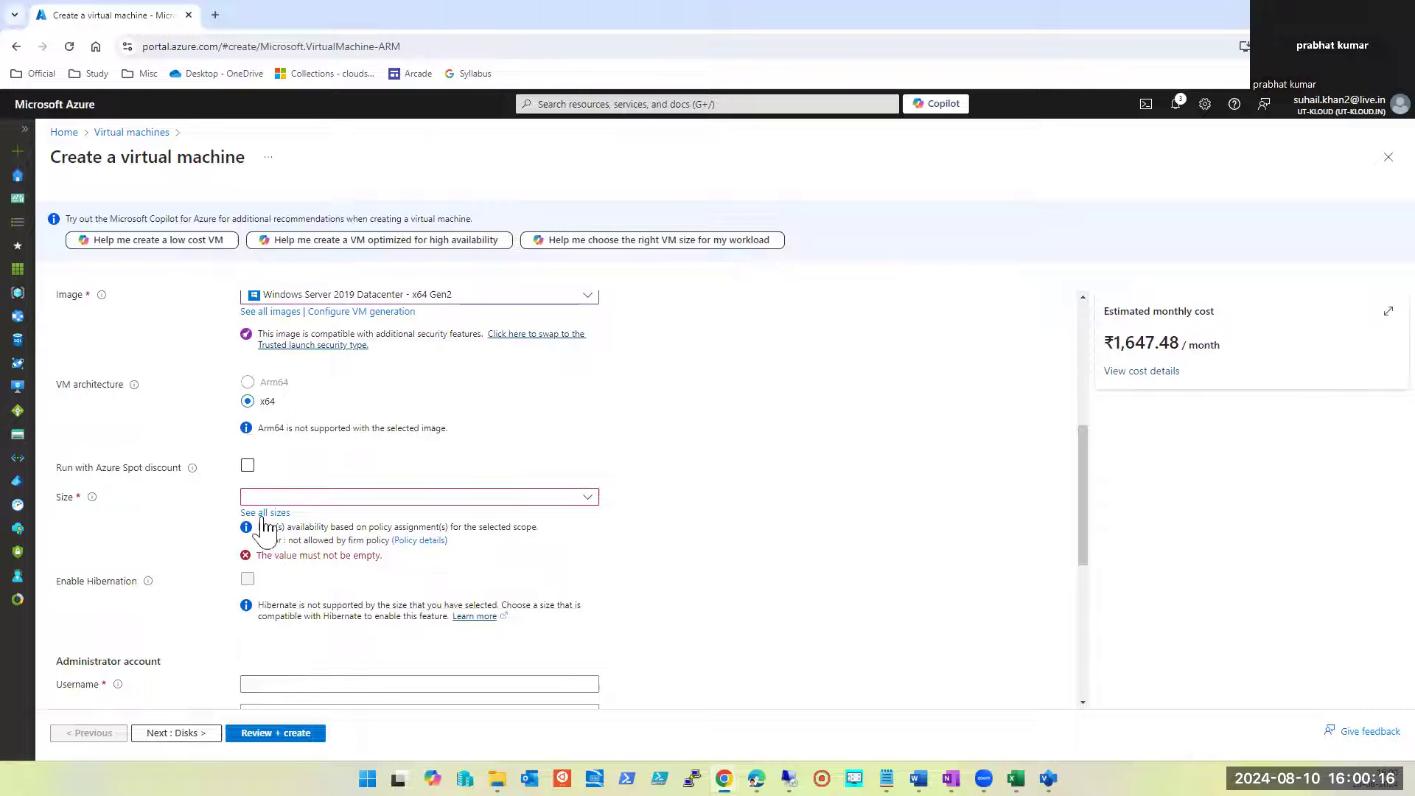
click(287, 498)
click(272, 477)
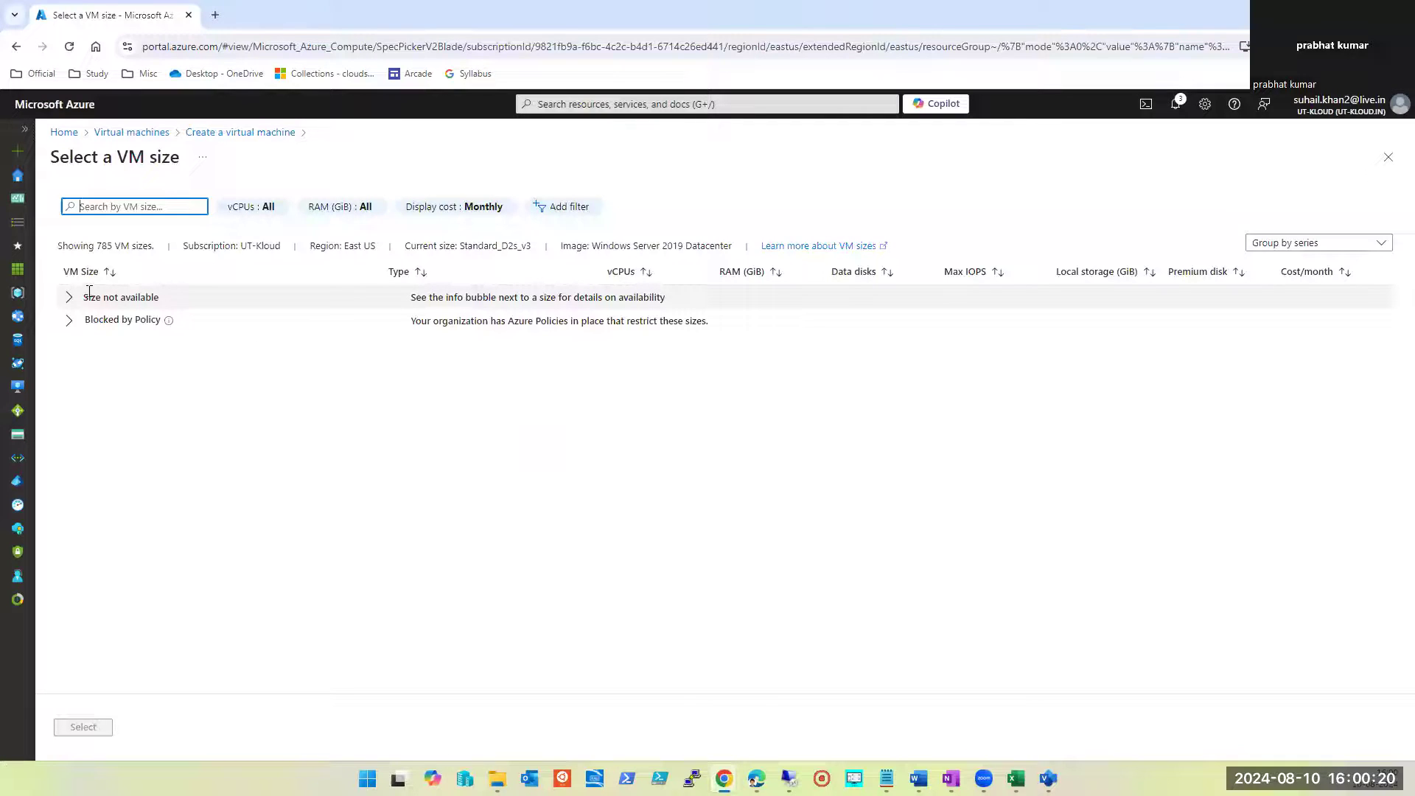
click(68, 298)
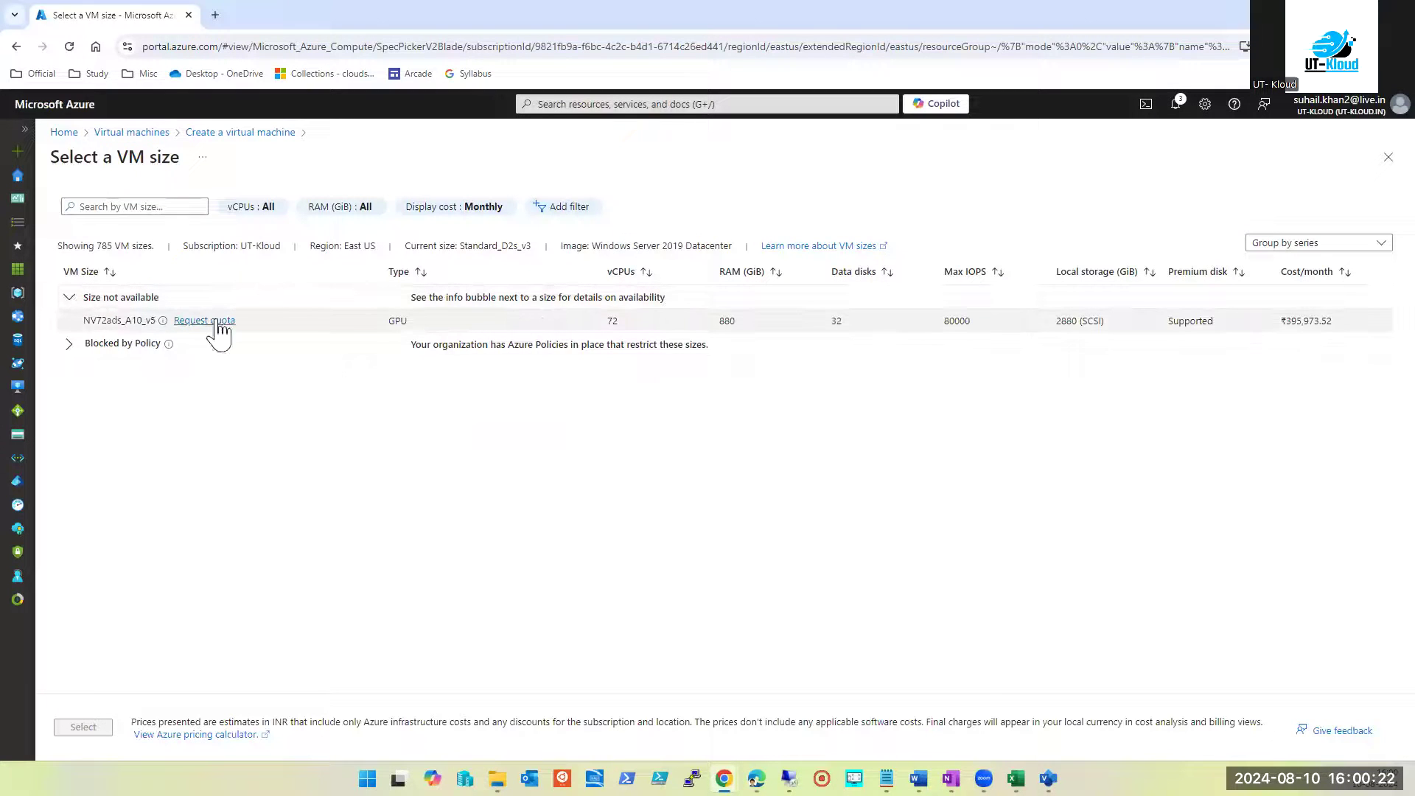
click(104, 320)
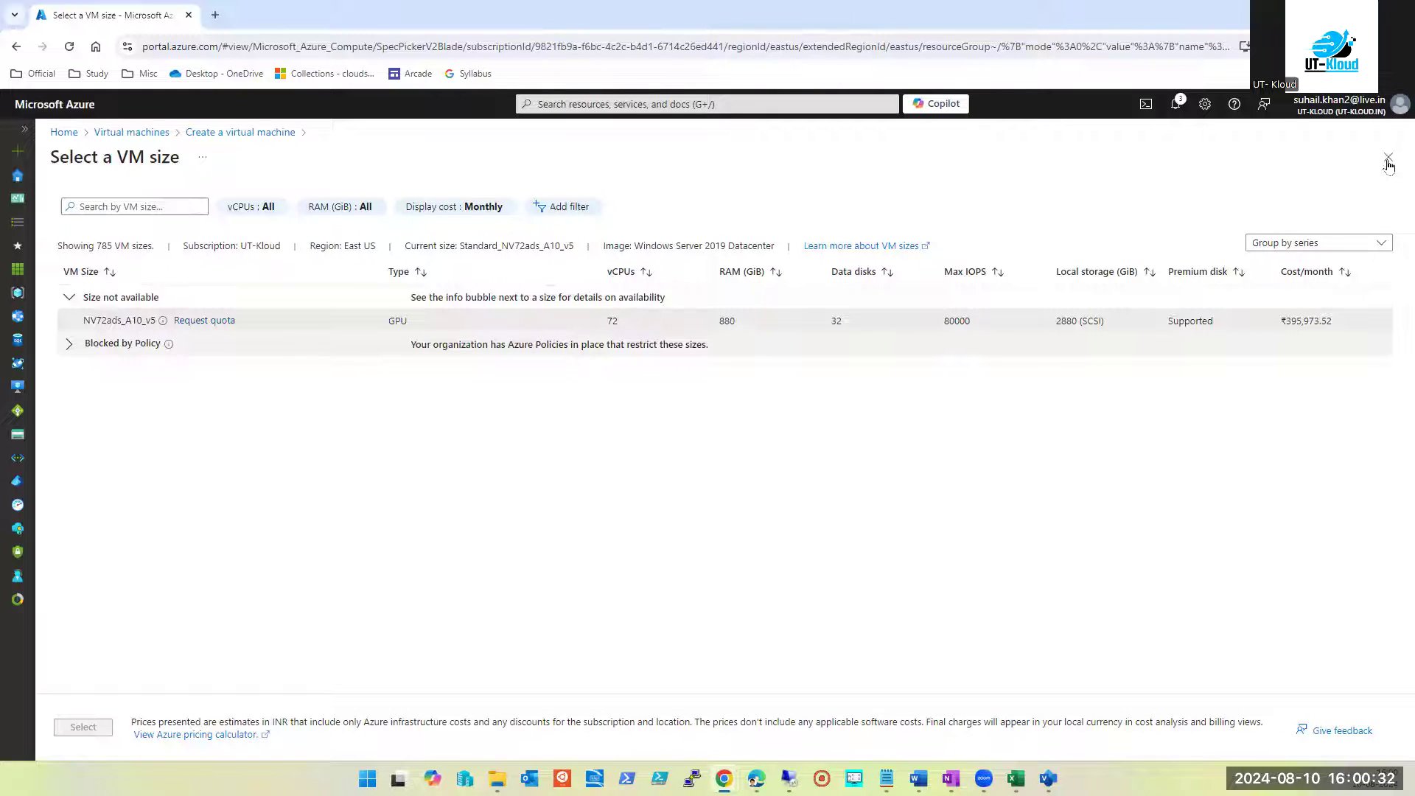
Reload the portal page, discarding the unfinished virtual machine form, and close the VM size selection page
click(70, 48)
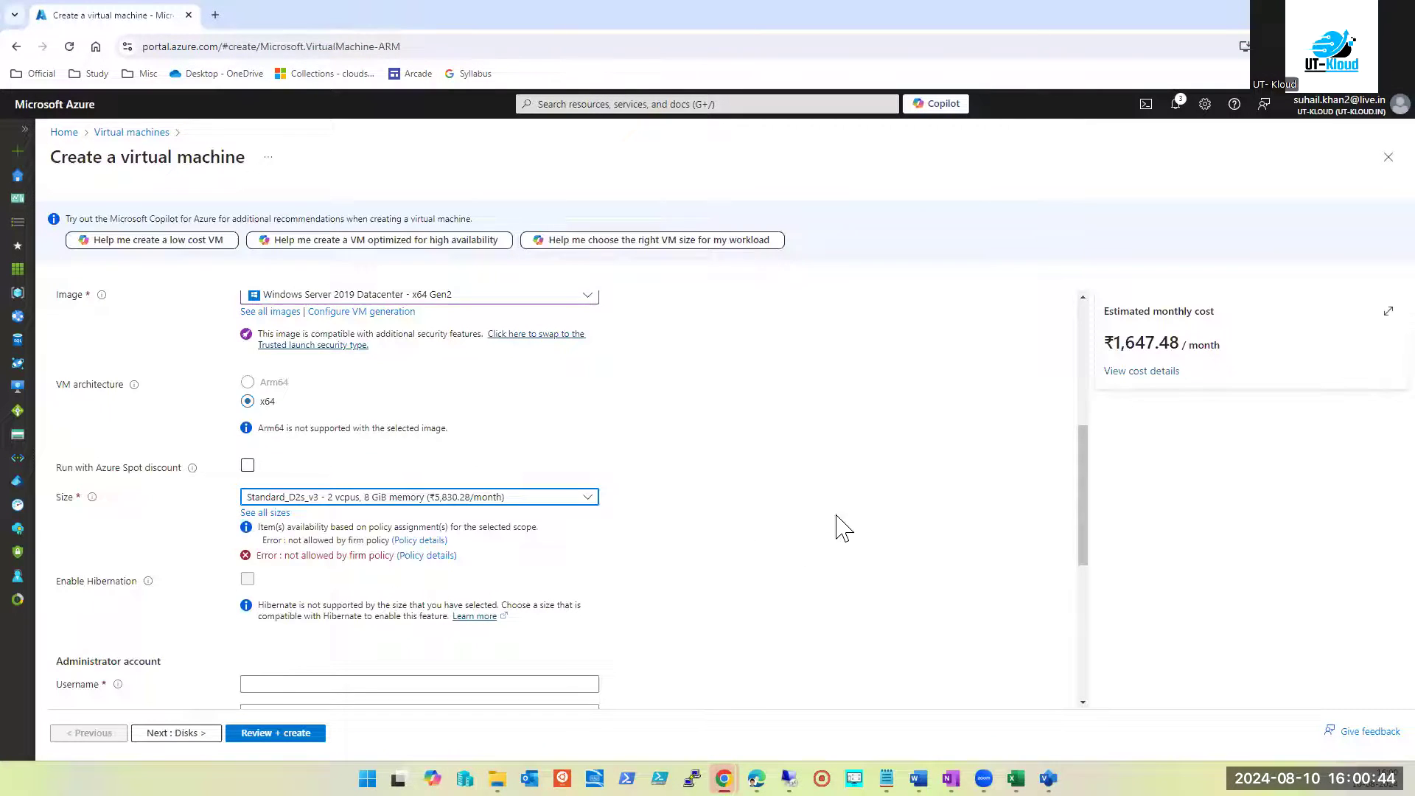
key(F5)
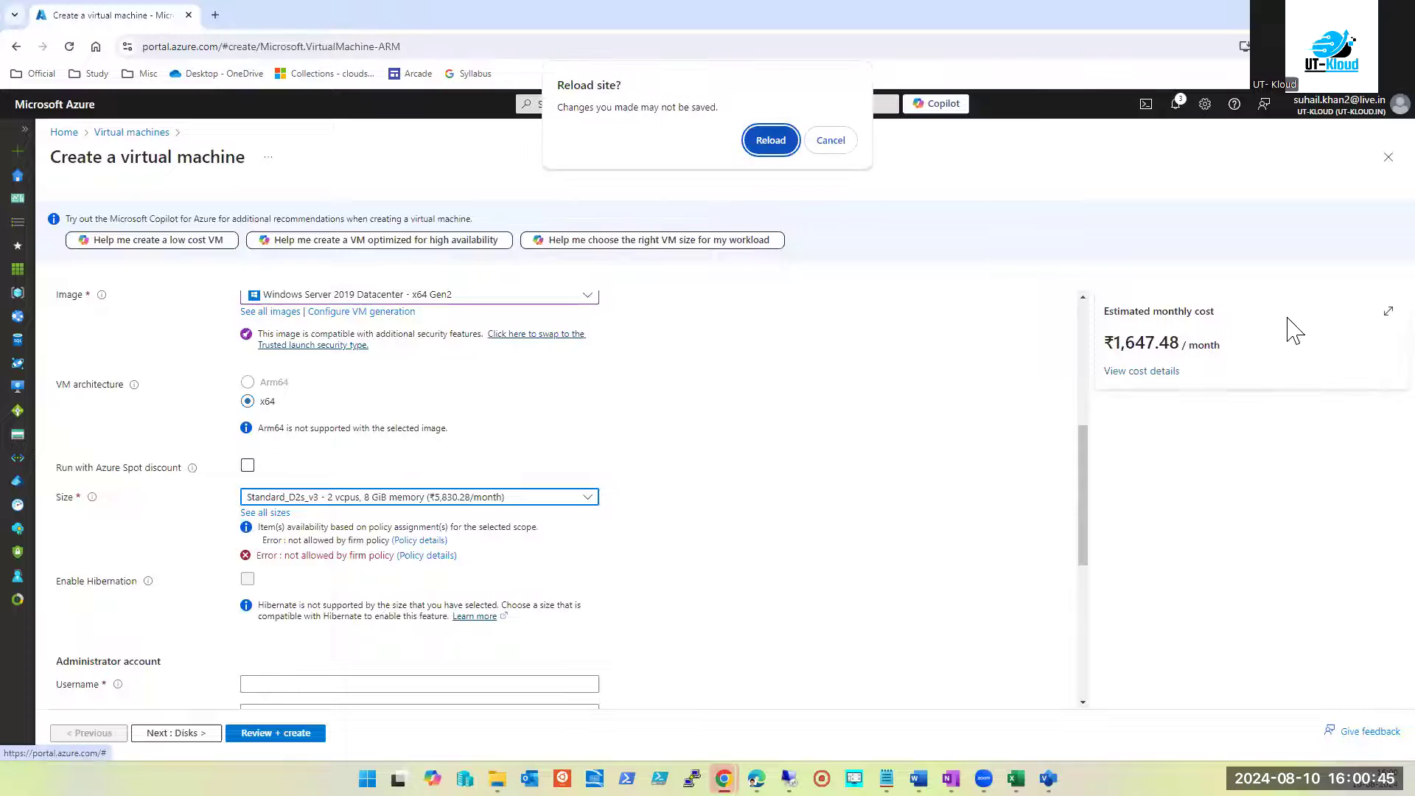
click(771, 140)
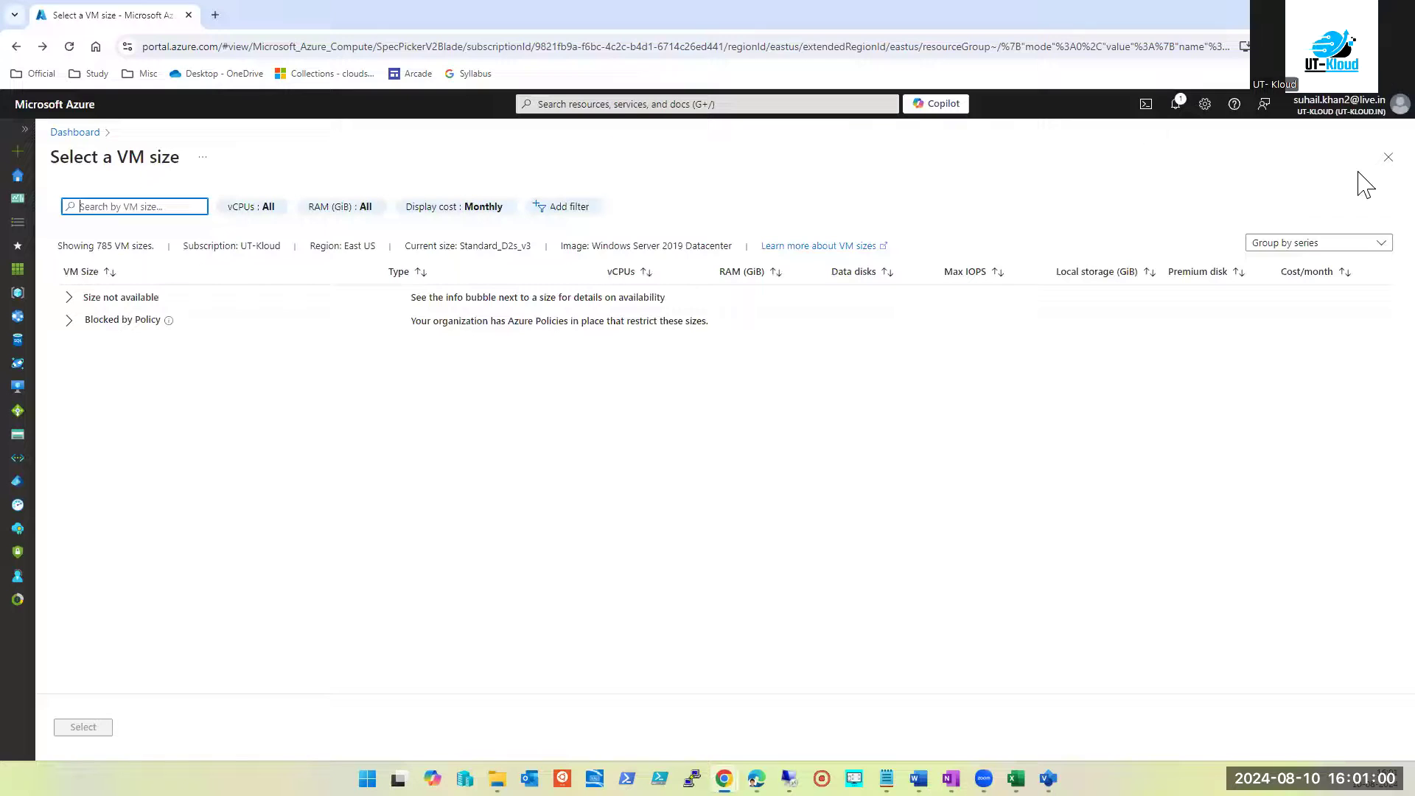
click(1388, 157)
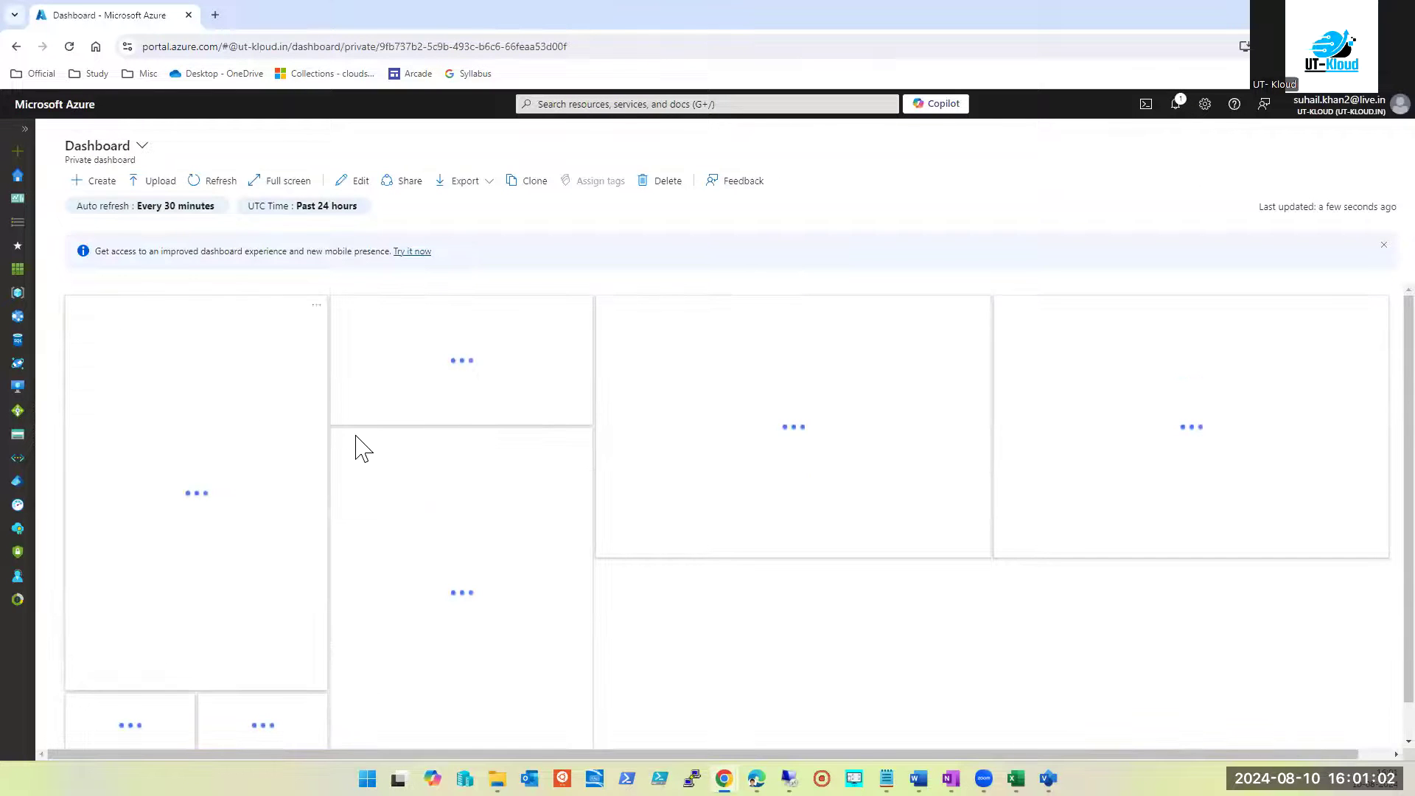
Open the UT-Kloud directory's virtual machines list and start creating a new Azure virtual machine
click(571, 107)
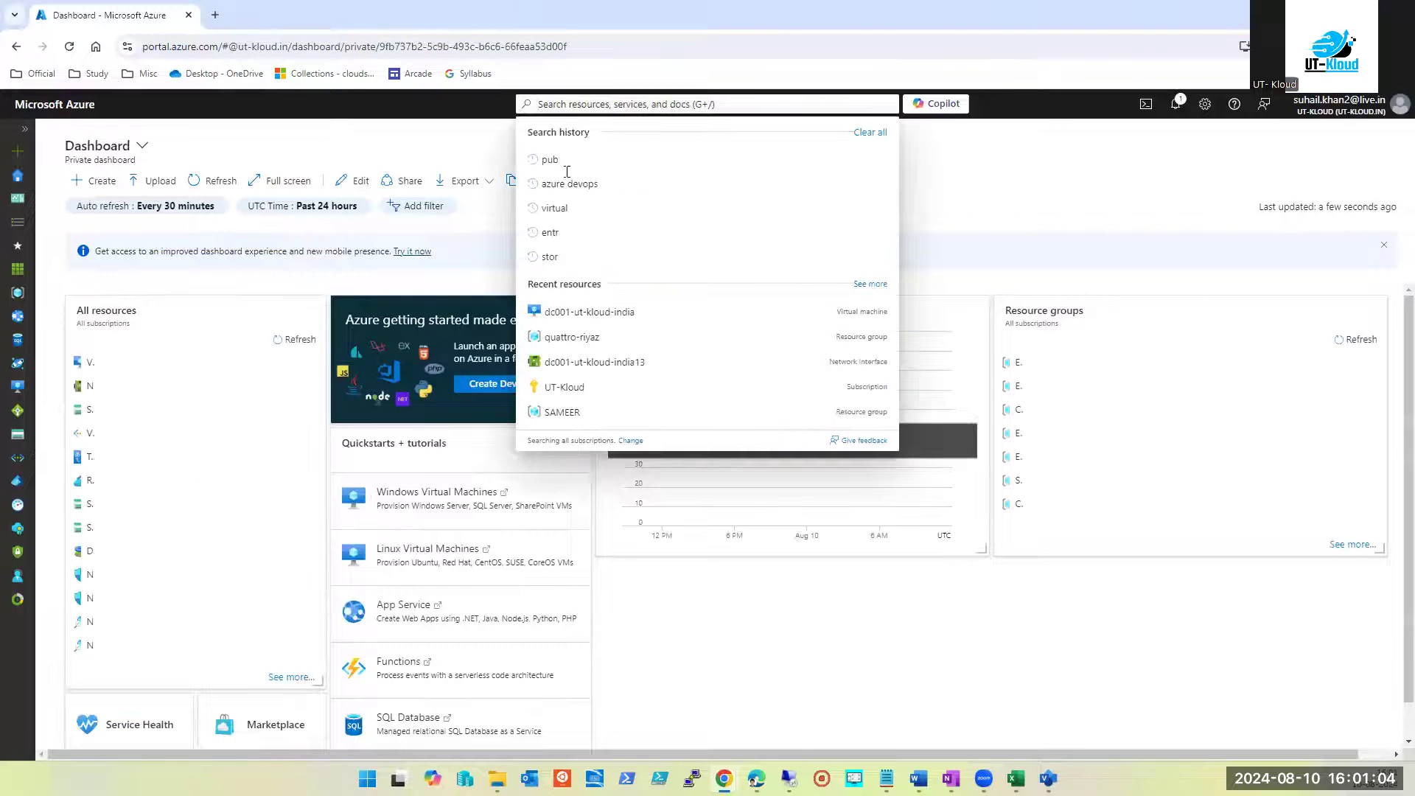
click(572, 336)
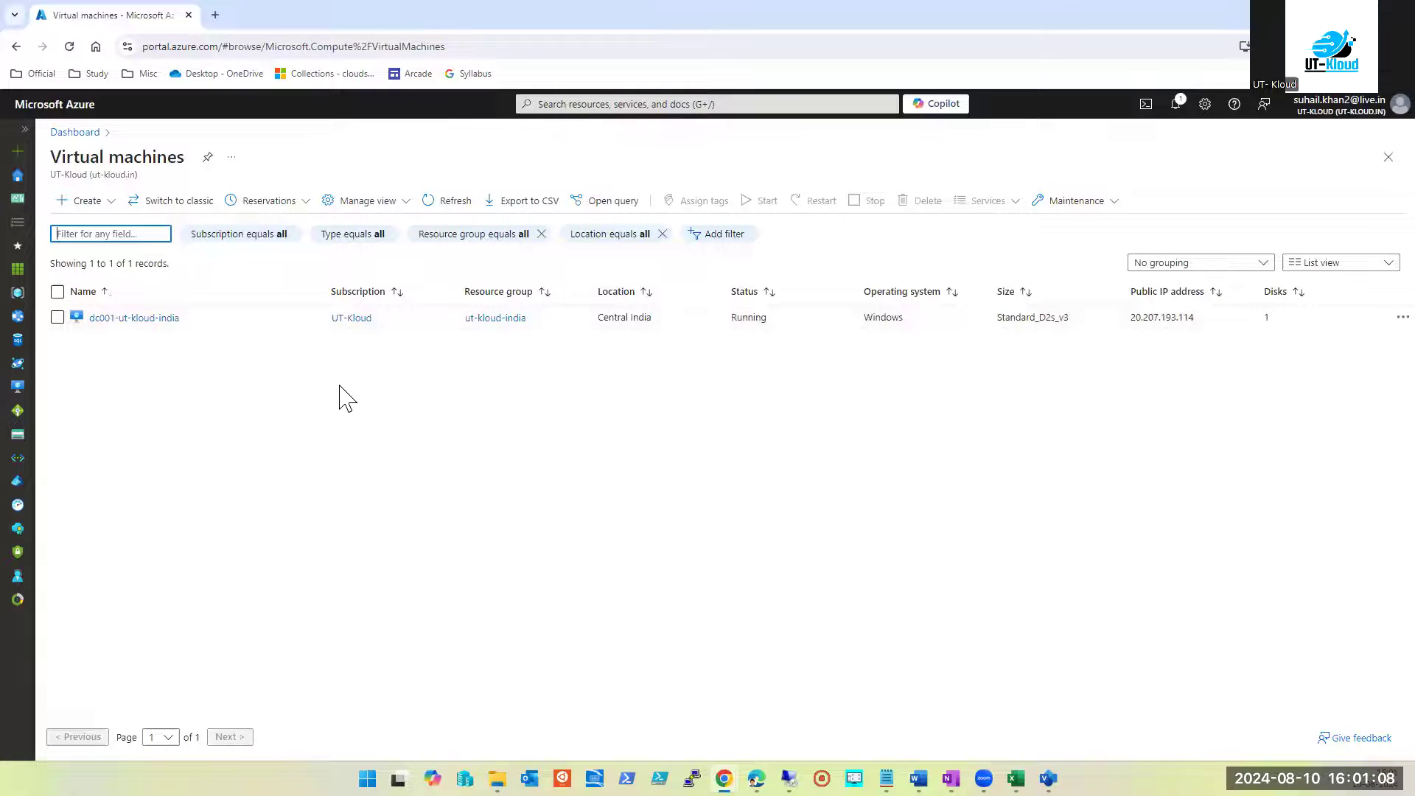
click(87, 203)
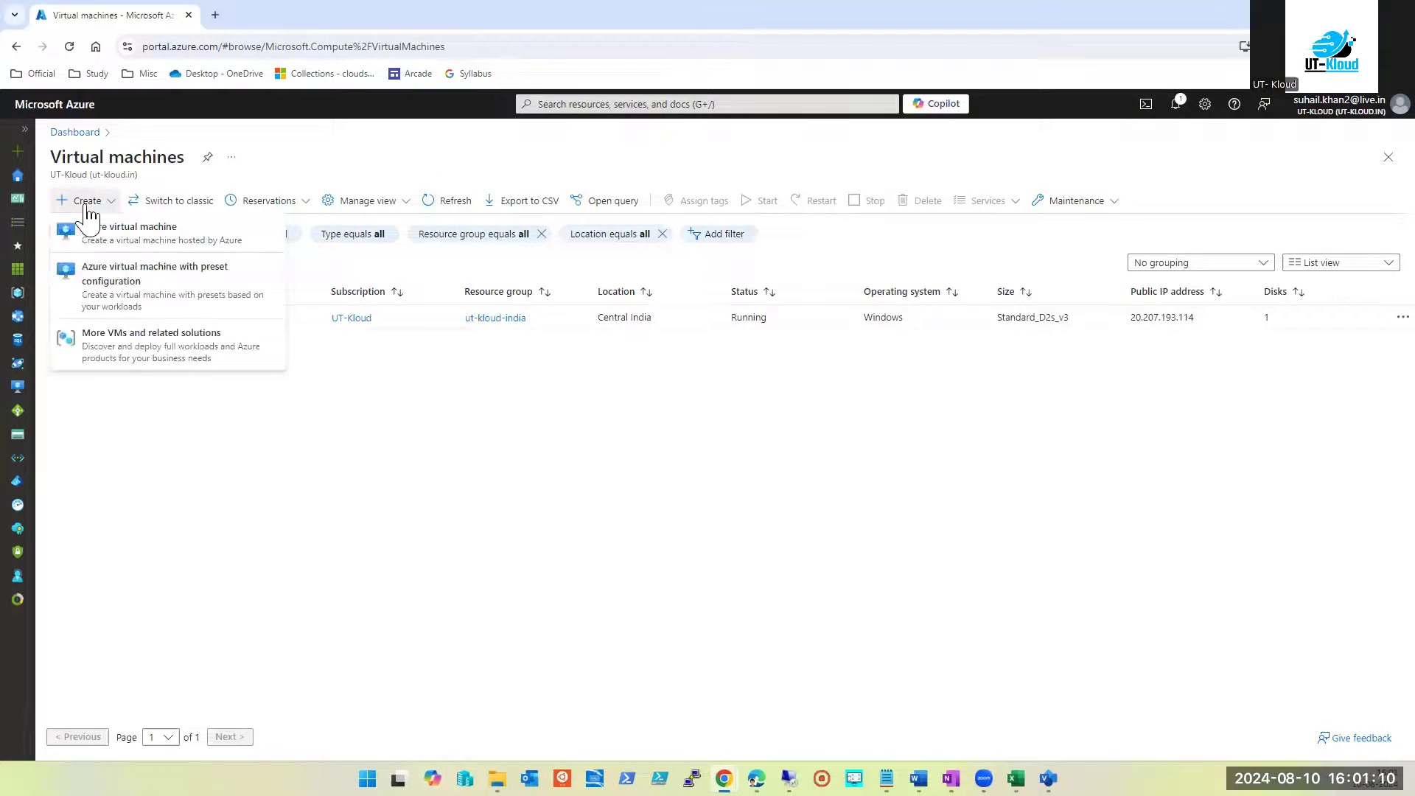
click(92, 234)
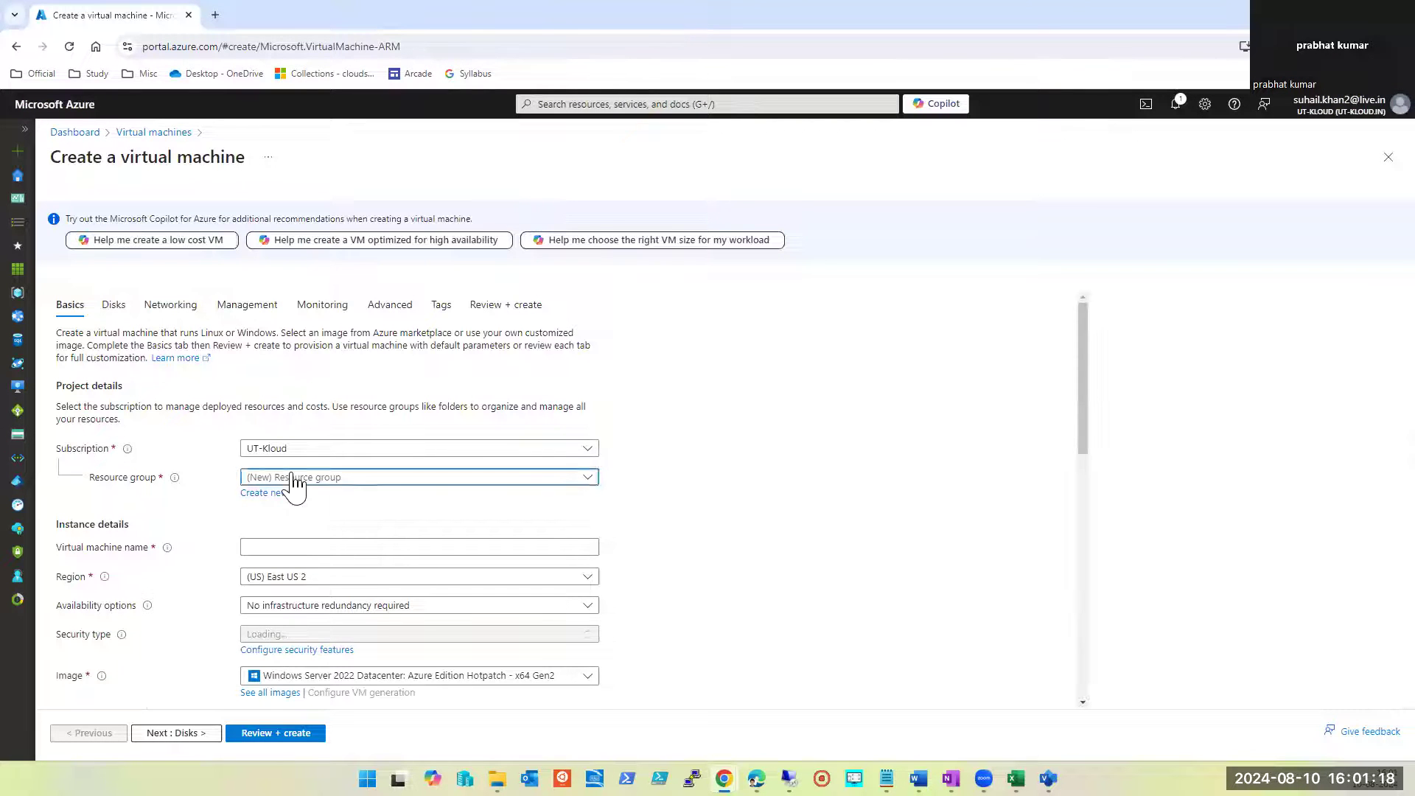
Select the existing Sandbox resource group and name the virtual machine vm-disk-pract-001
click(299, 478)
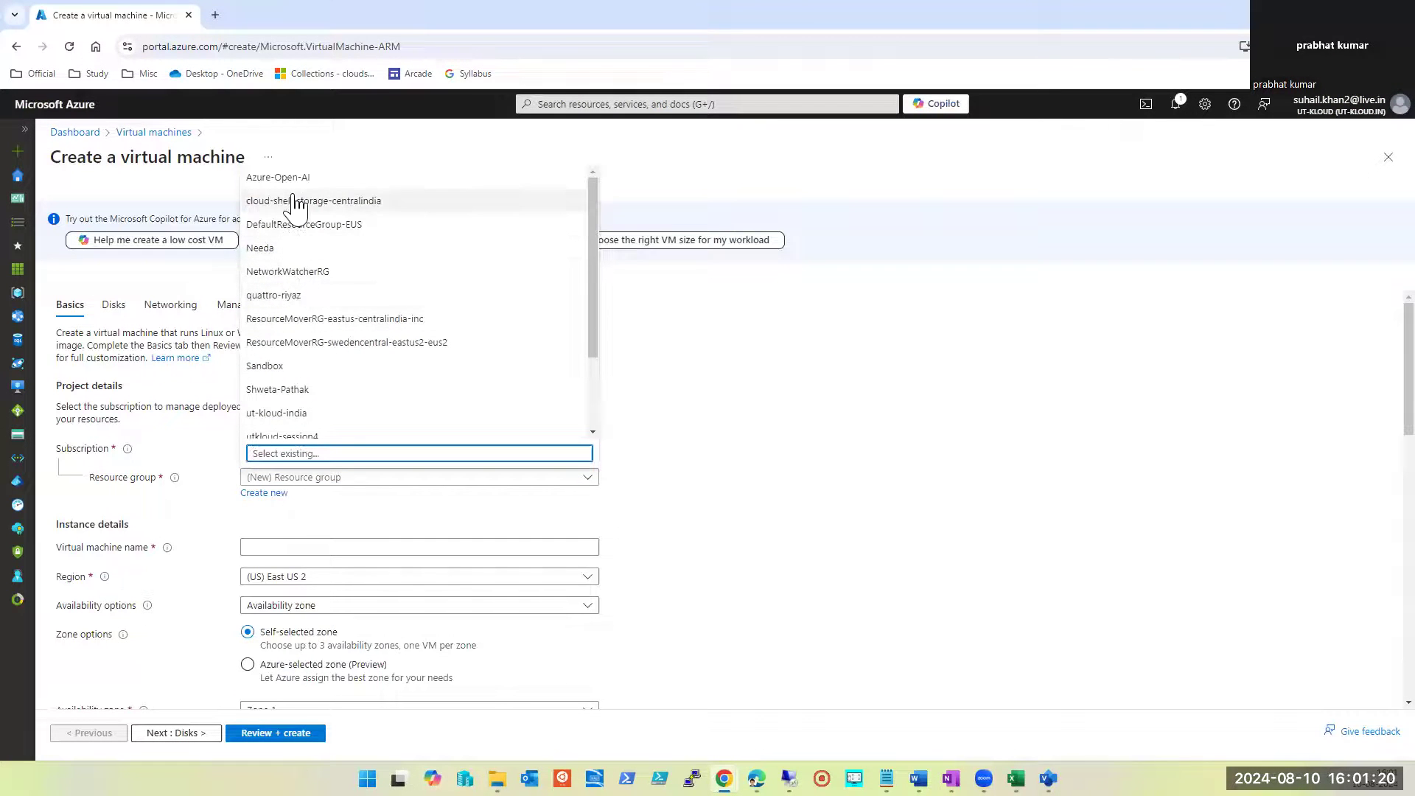
scroll(343, 328, down, 2)
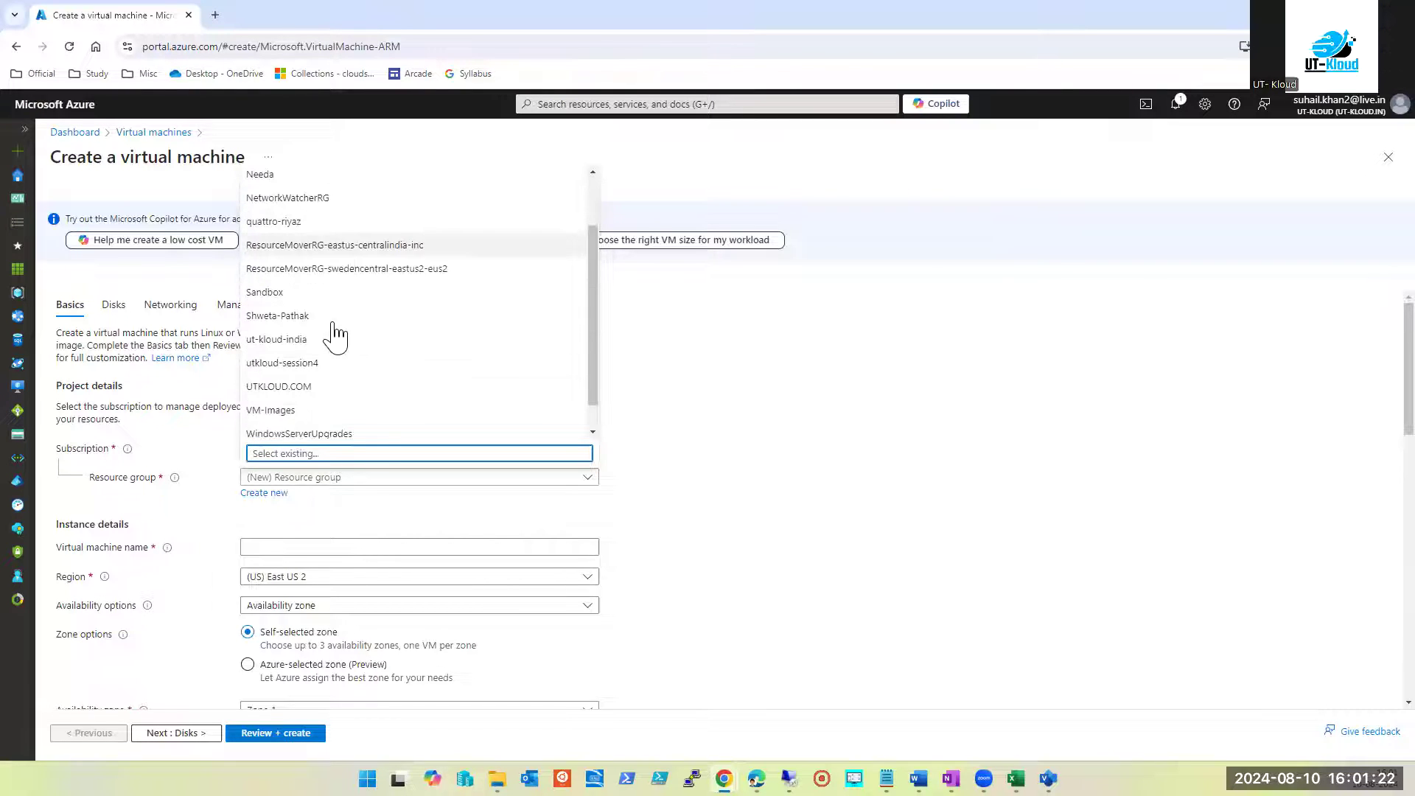
click(298, 300)
click(325, 548)
text(vm-disk-pract-001)
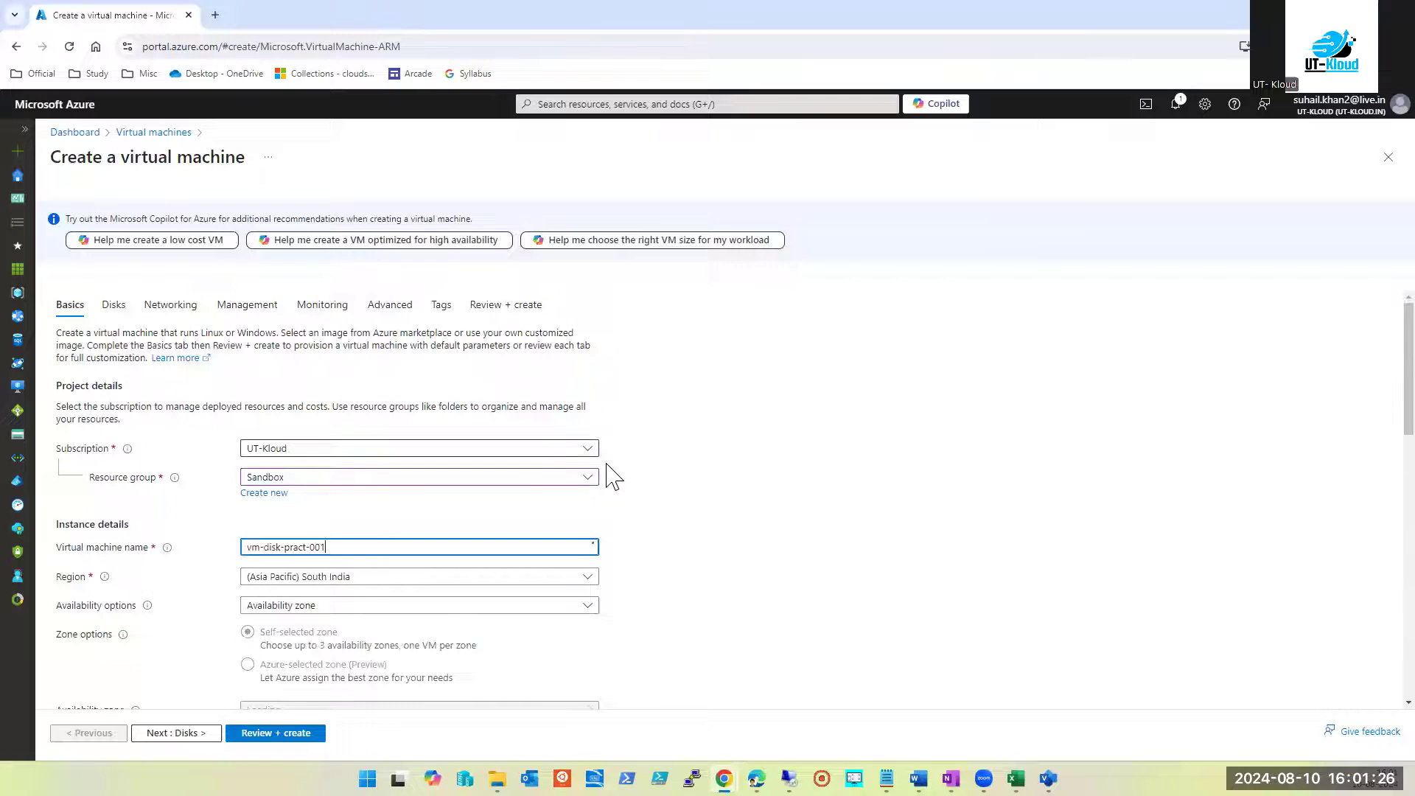
Review the new virtual machine's region, availability, security type, image and size settings in the Basics form
scroll(609, 474, down, 3)
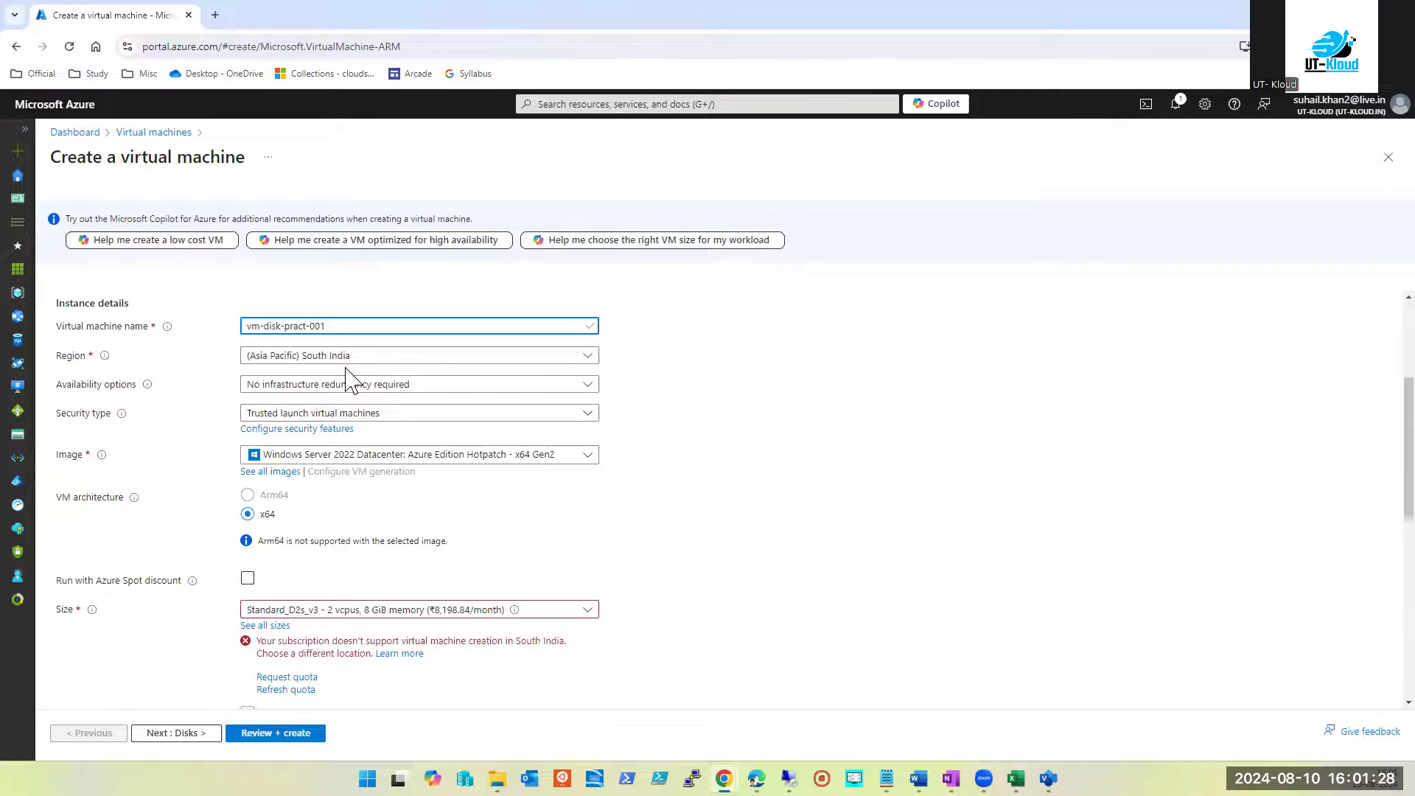
scroll(346, 376, up, 2)
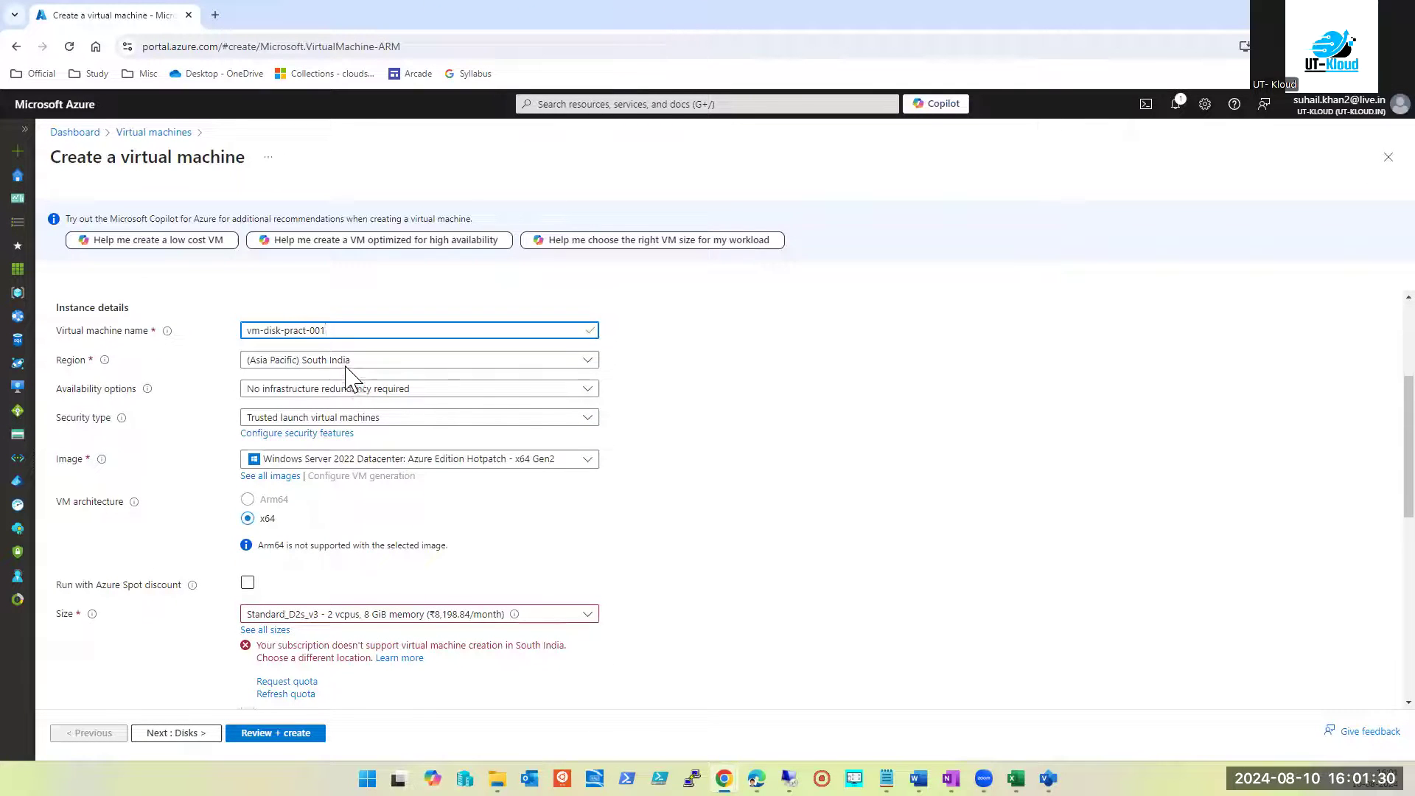
scroll(346, 371, up, 1)
scroll(347, 371, down, 2)
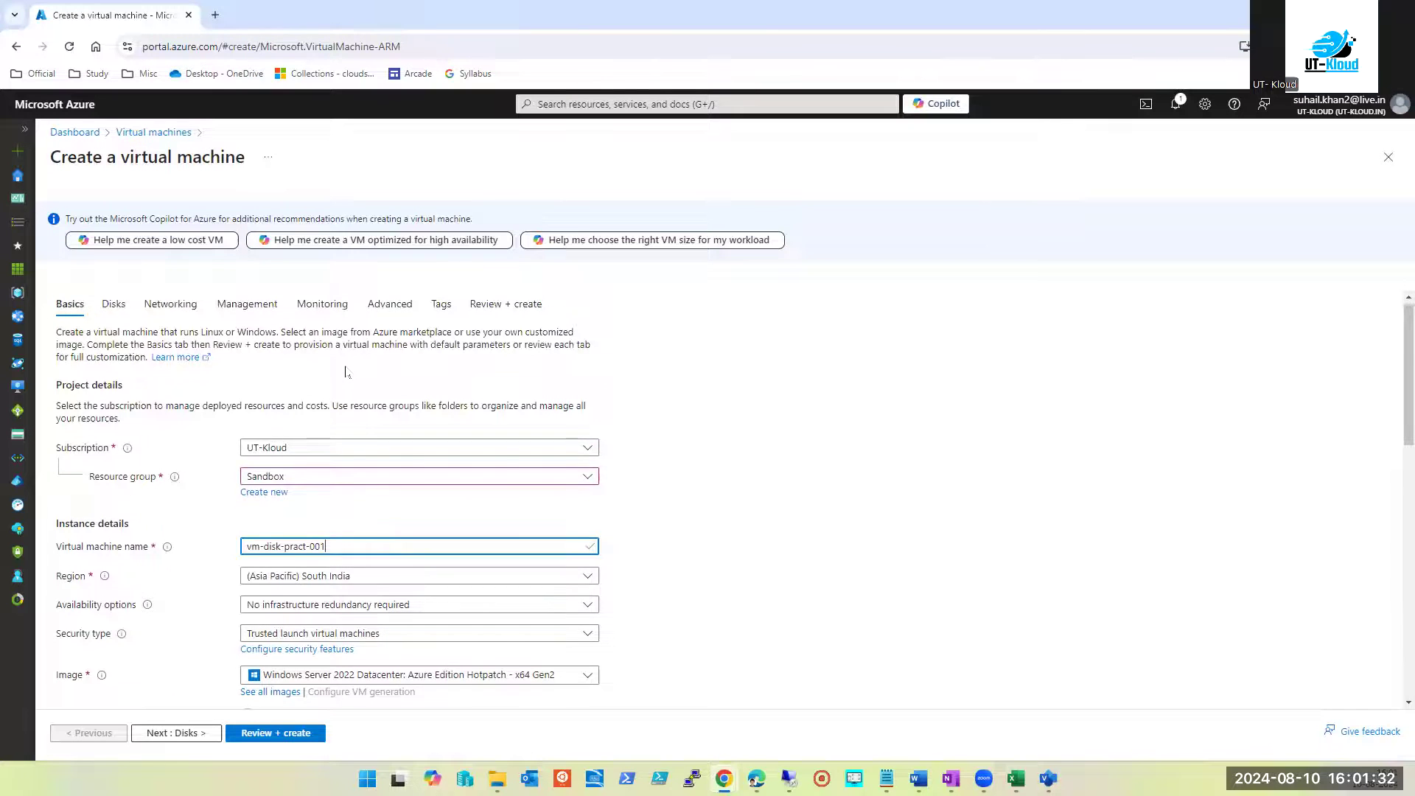
scroll(346, 370, down, 2)
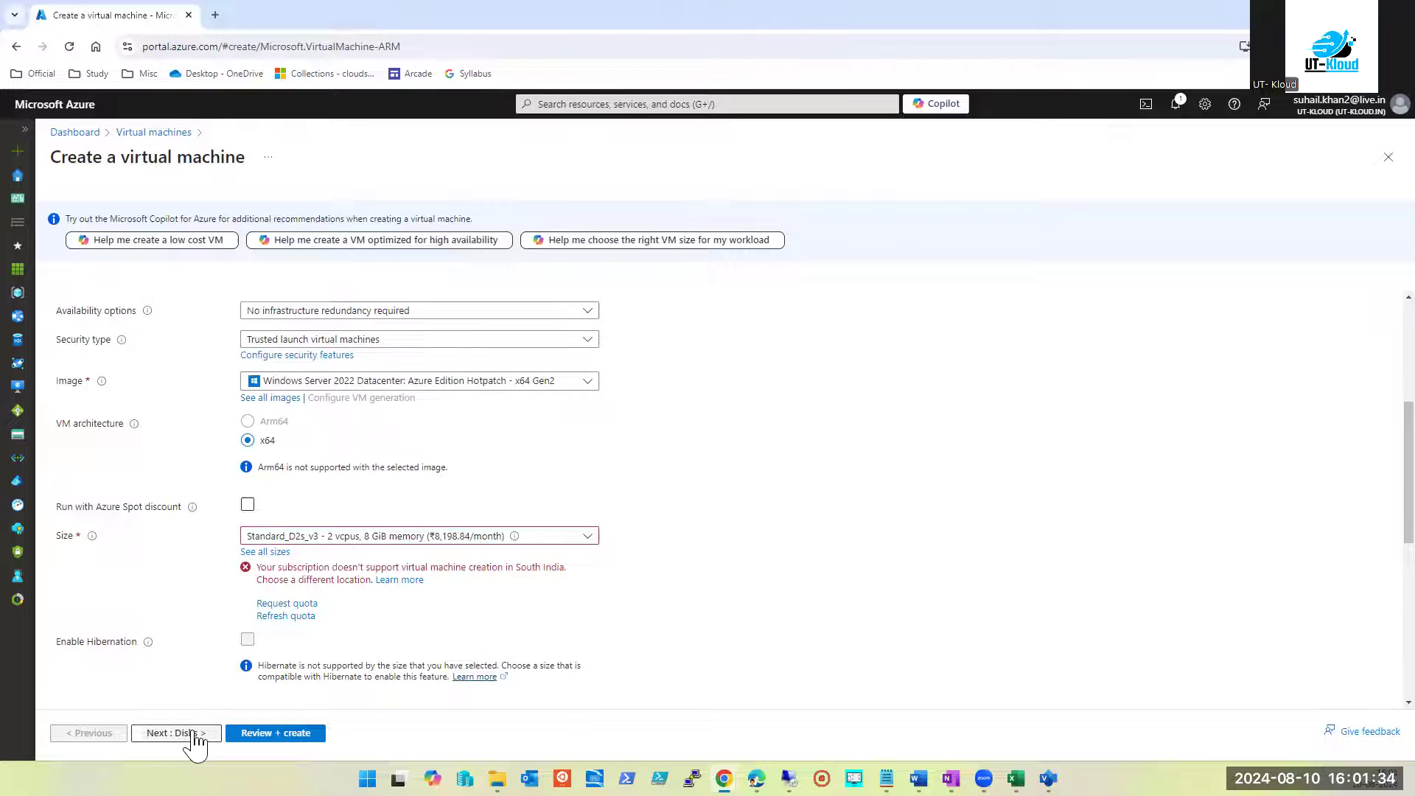
scroll(266, 601, up, 4)
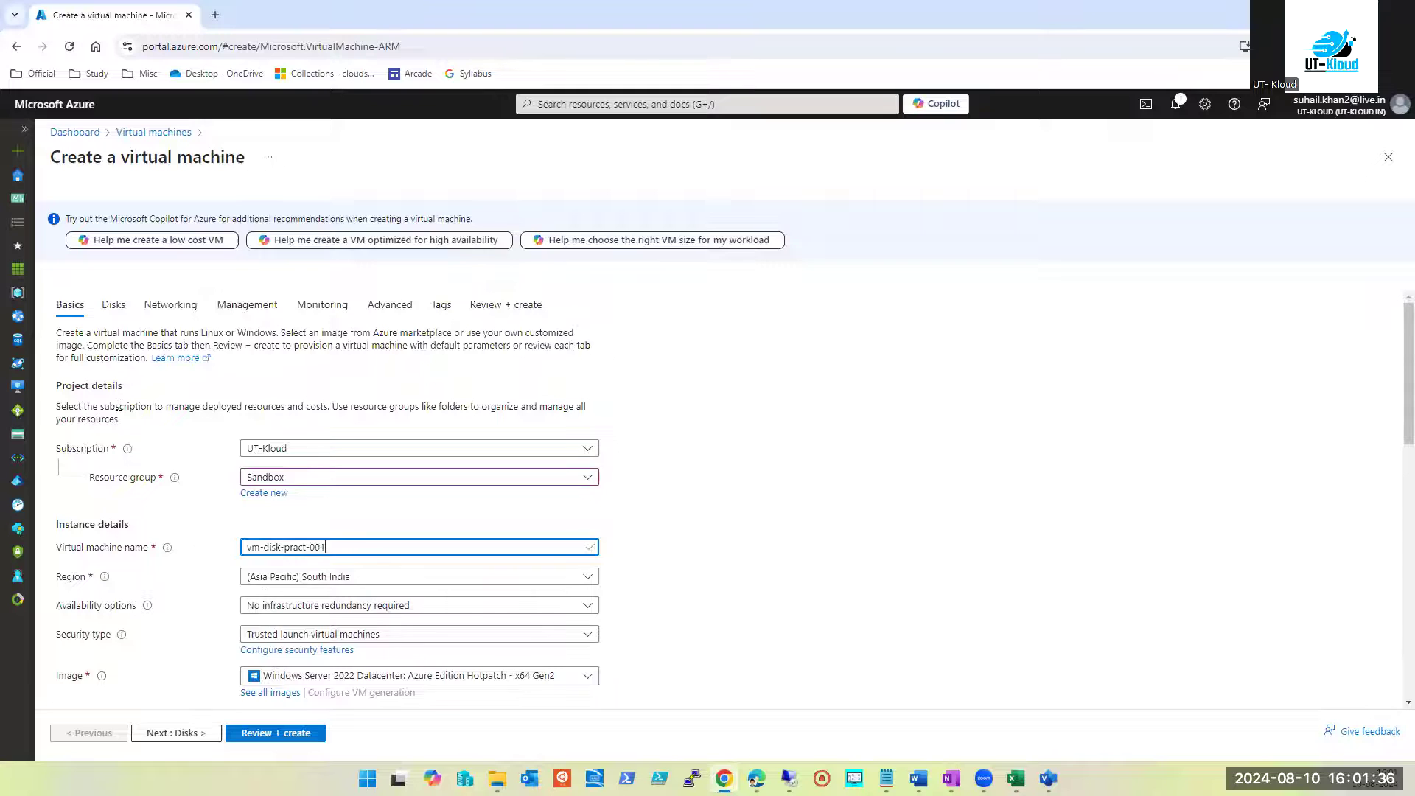
scroll(119, 405, down, 1)
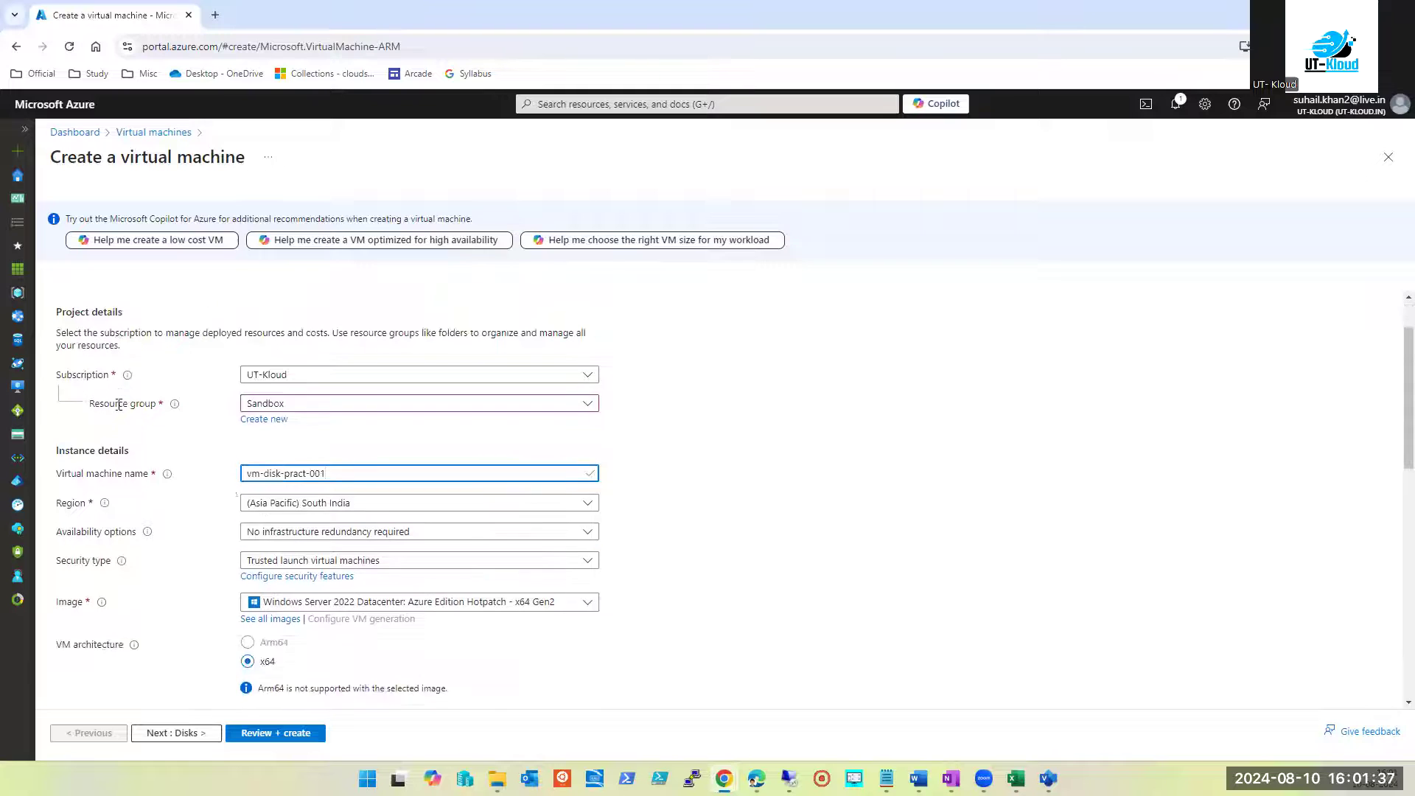
Set the virtual machine's region to (US) East US and its availability option to No infrastructure redundancy required
click(347, 508)
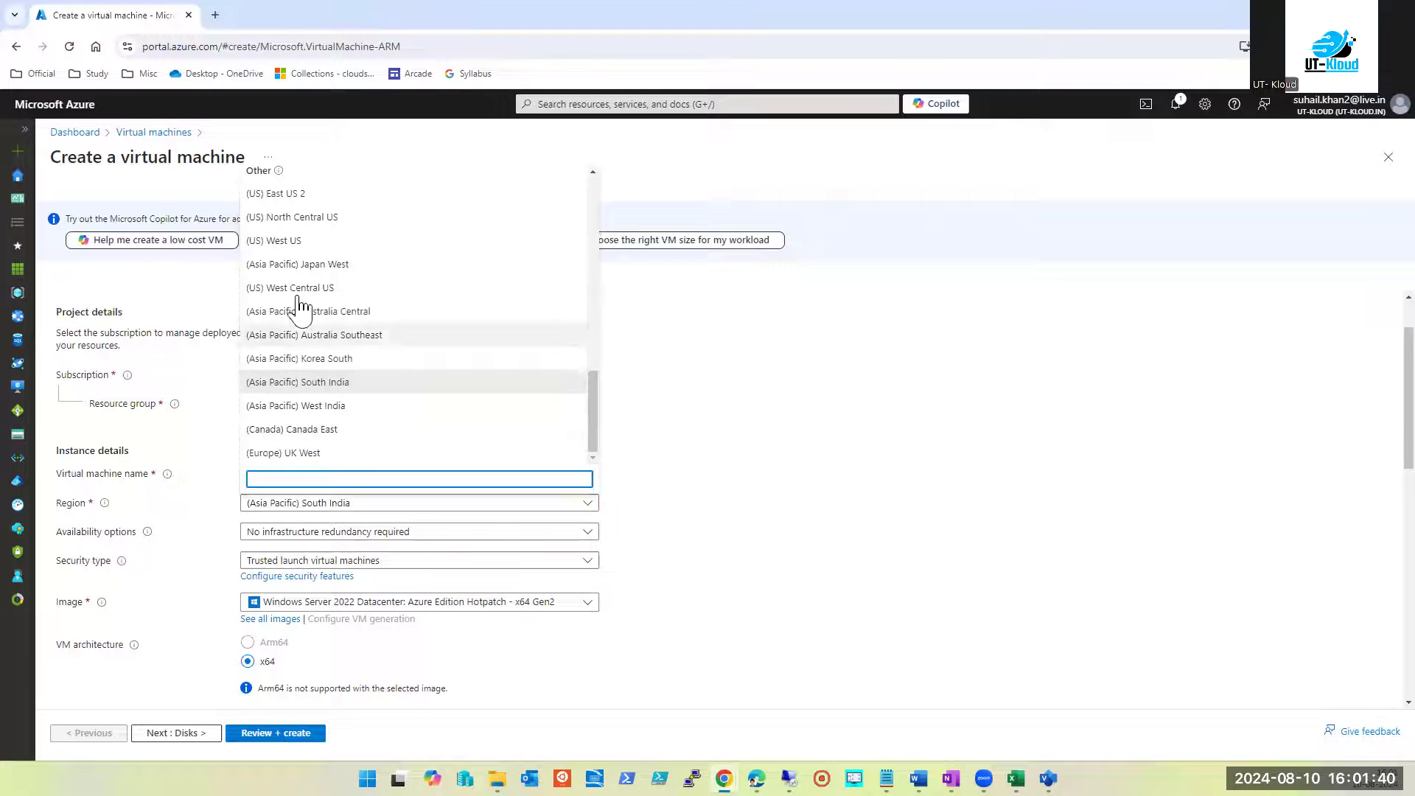
scroll(294, 291, up, 1)
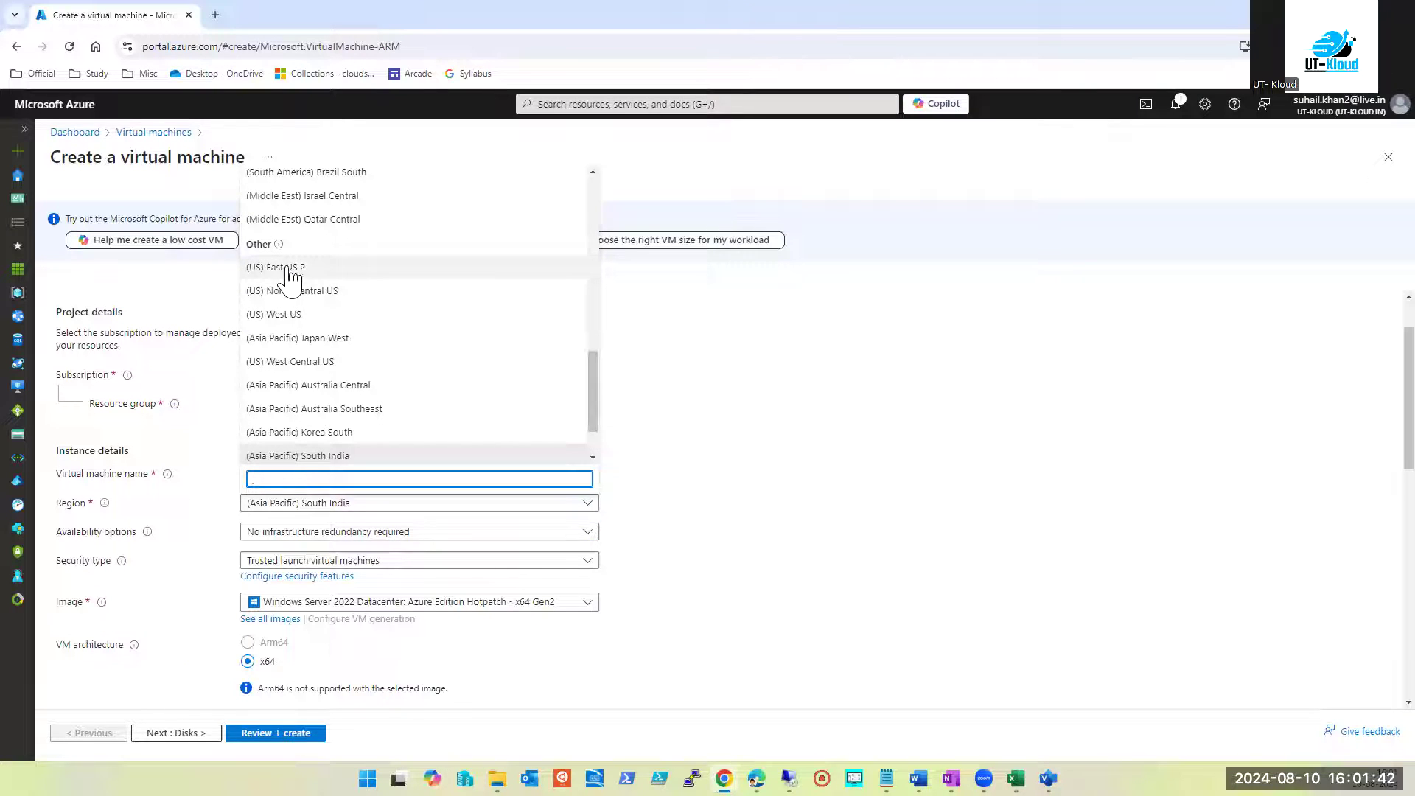
text(east)
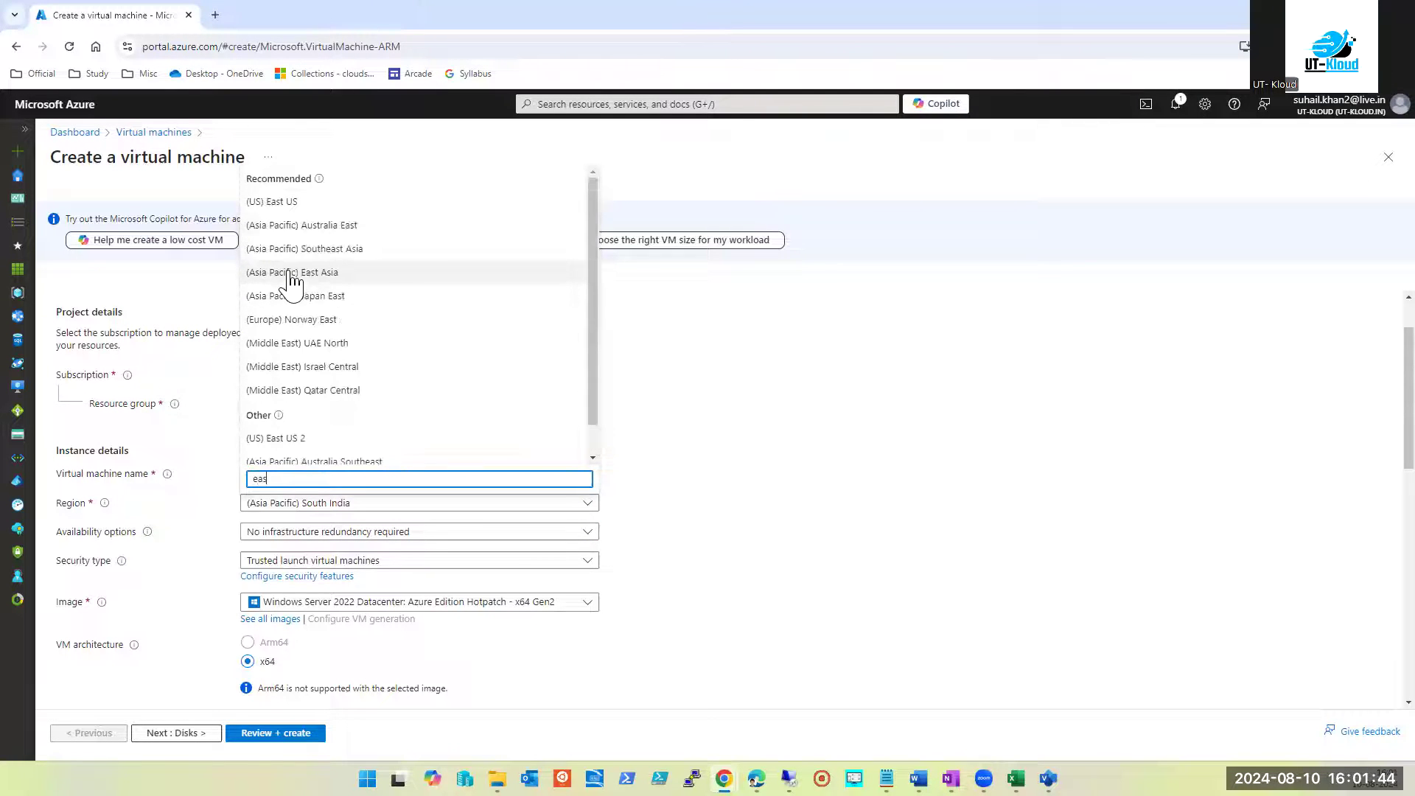
click(286, 202)
scroll(847, 560, down, 1)
click(333, 463)
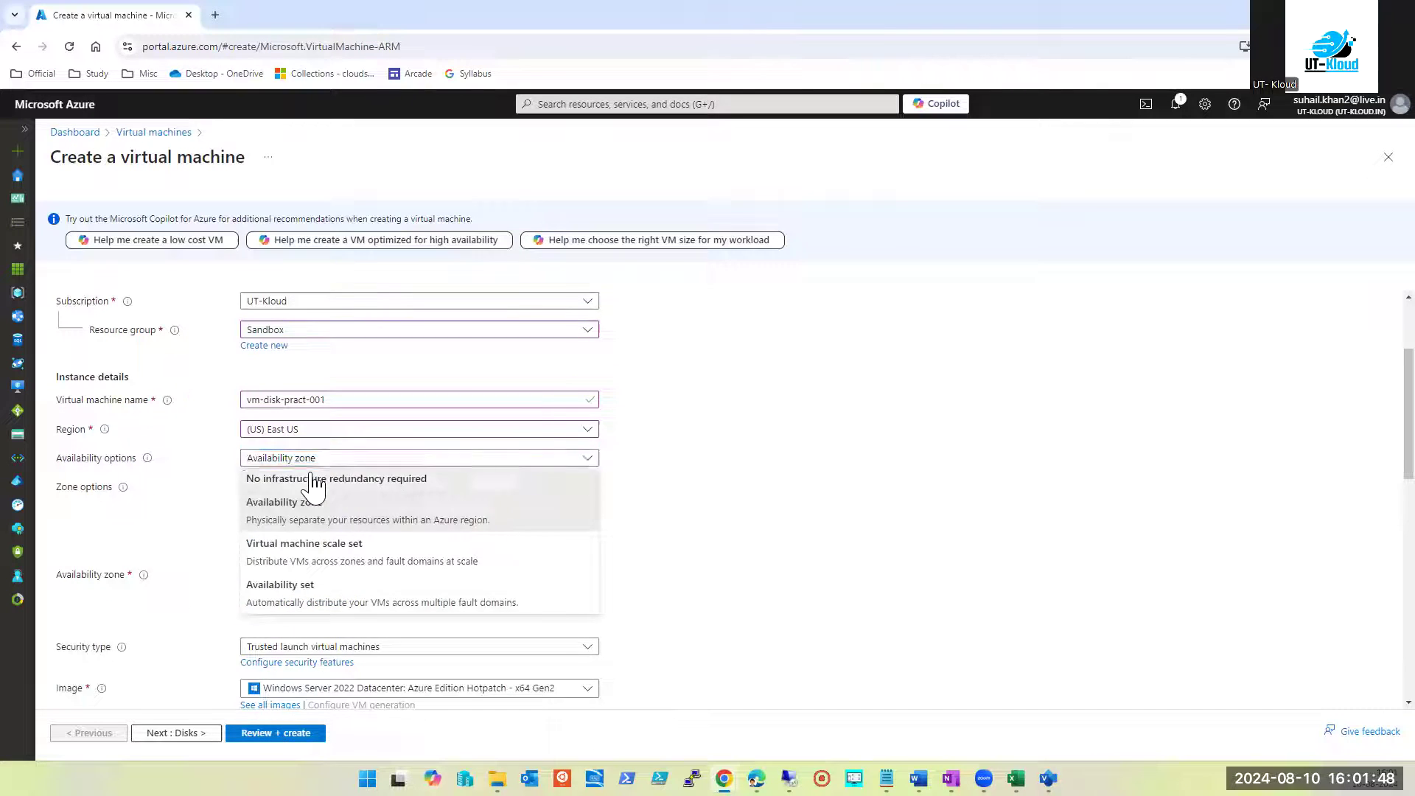
click(332, 474)
Choose the Standard_D4s_v3 size with 4 vcpus and 16 GiB memory for the virtual machine
scroll(782, 520, down, 2)
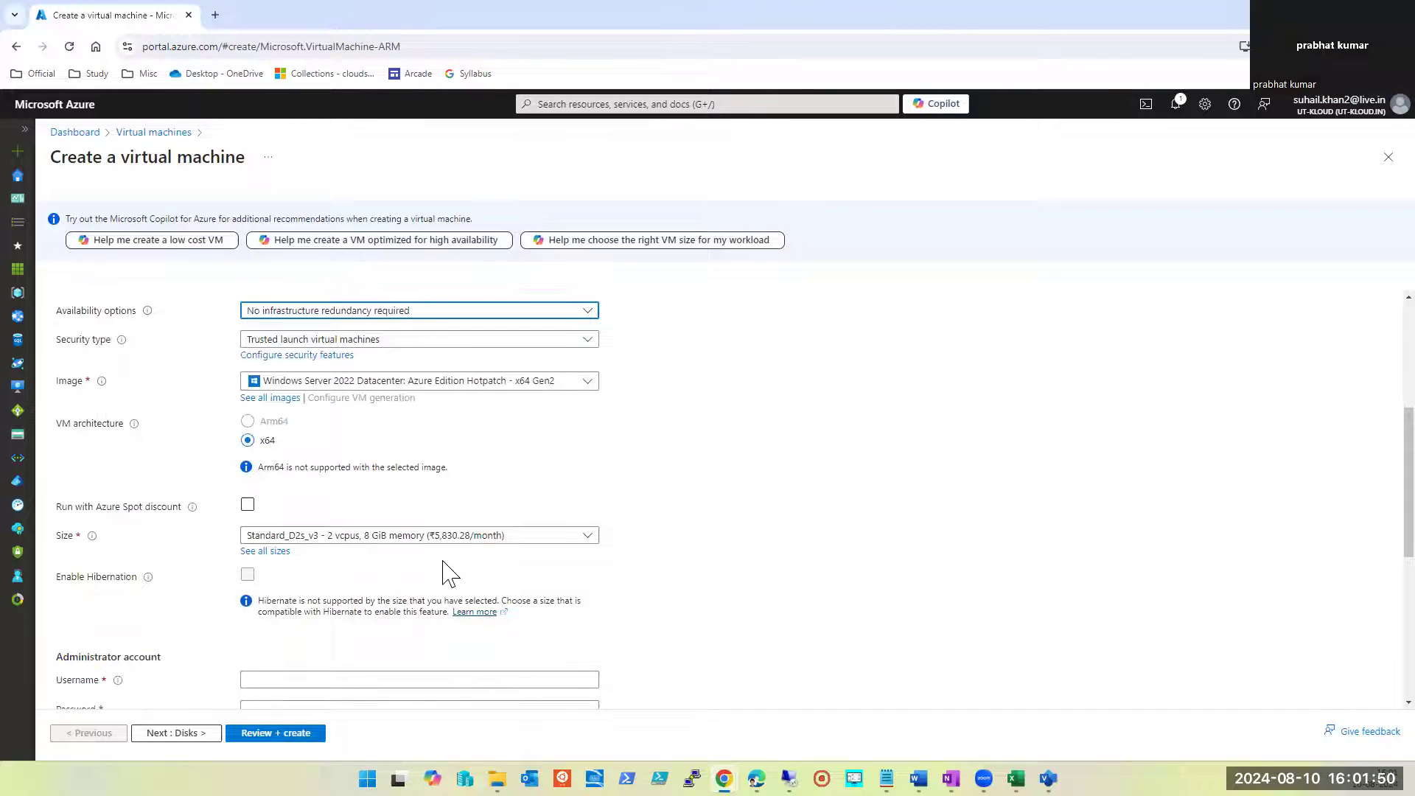
click(462, 538)
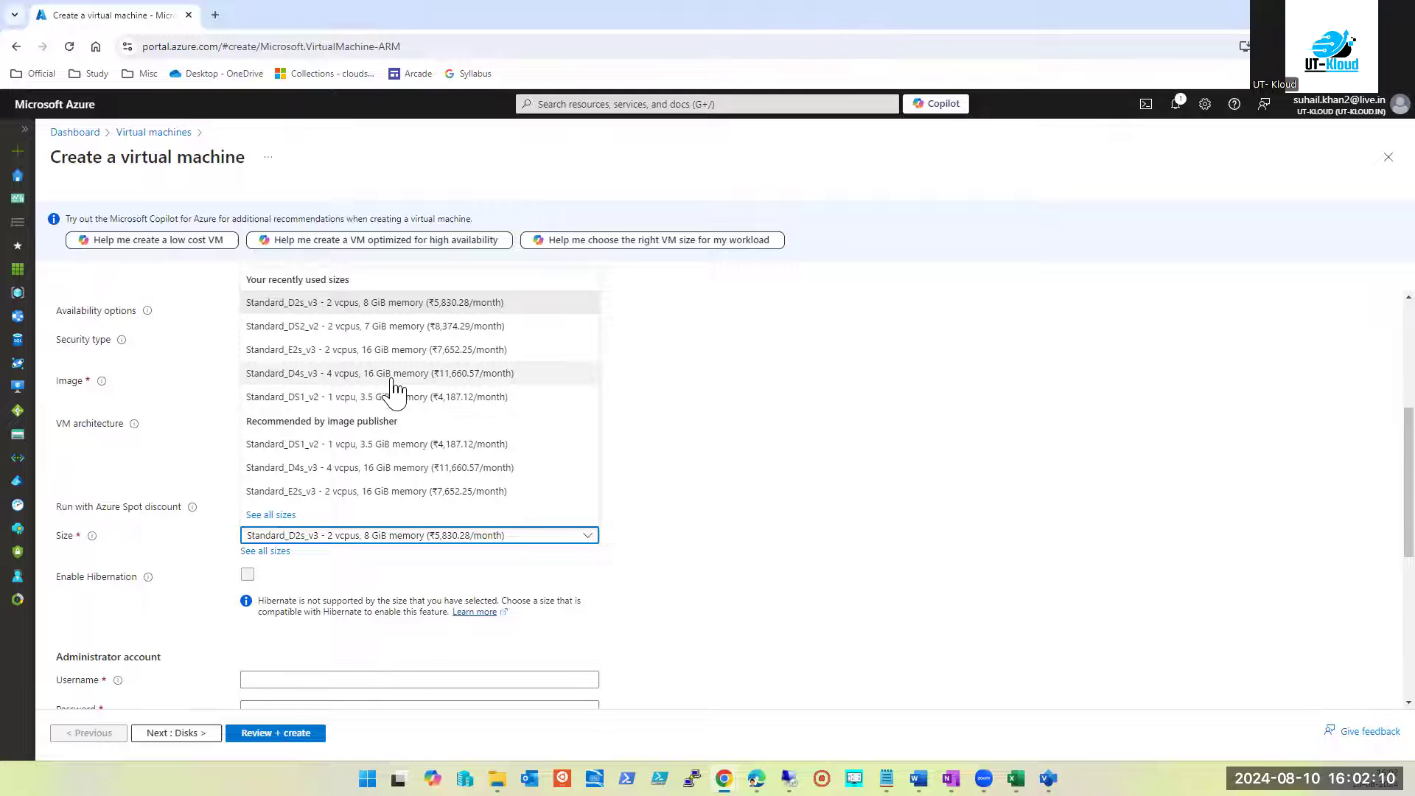
click(387, 469)
Fill in the administrator account with the username tapout and enter and confirm the account password
scroll(802, 462, down, 4)
scroll(347, 480, up, 1)
click(307, 453)
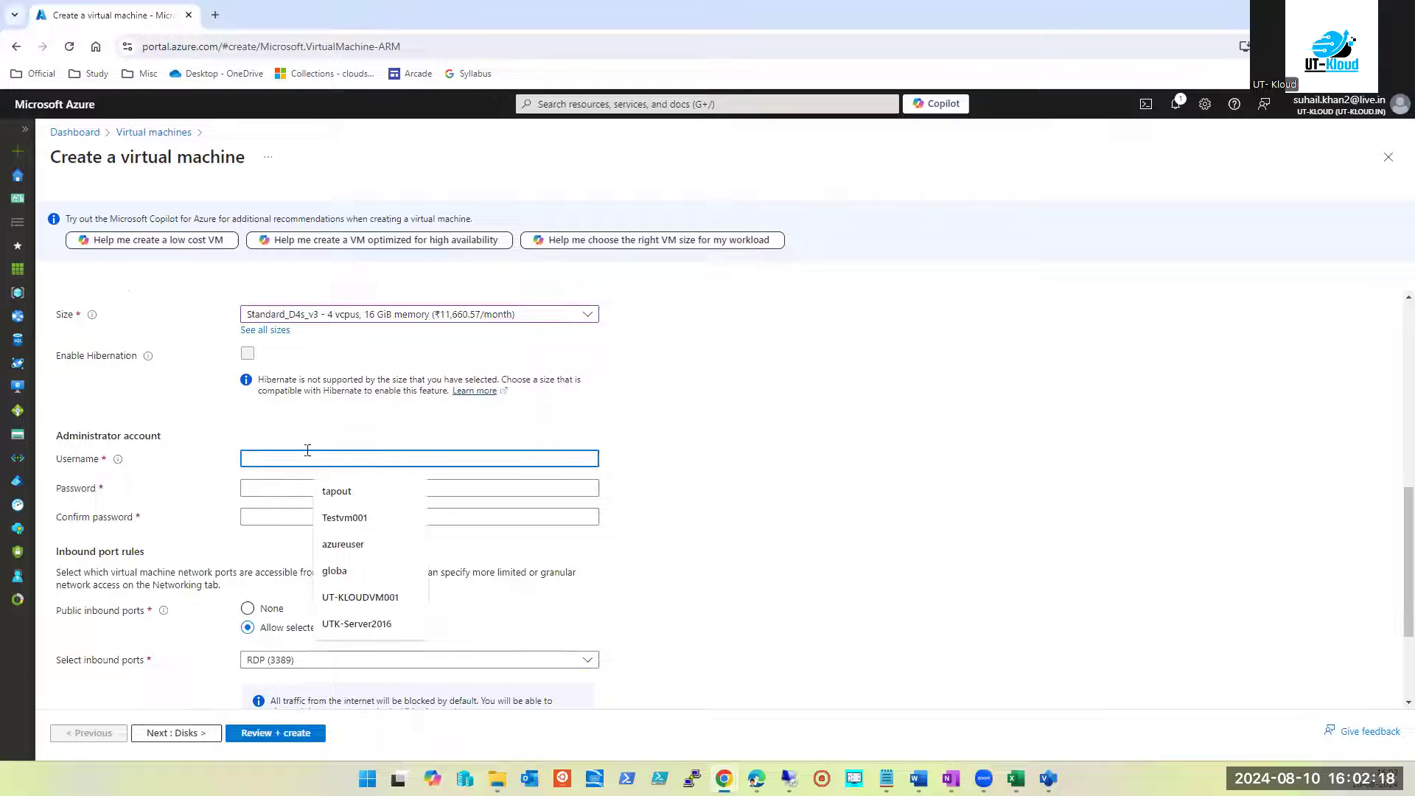
click(332, 494)
click(334, 484)
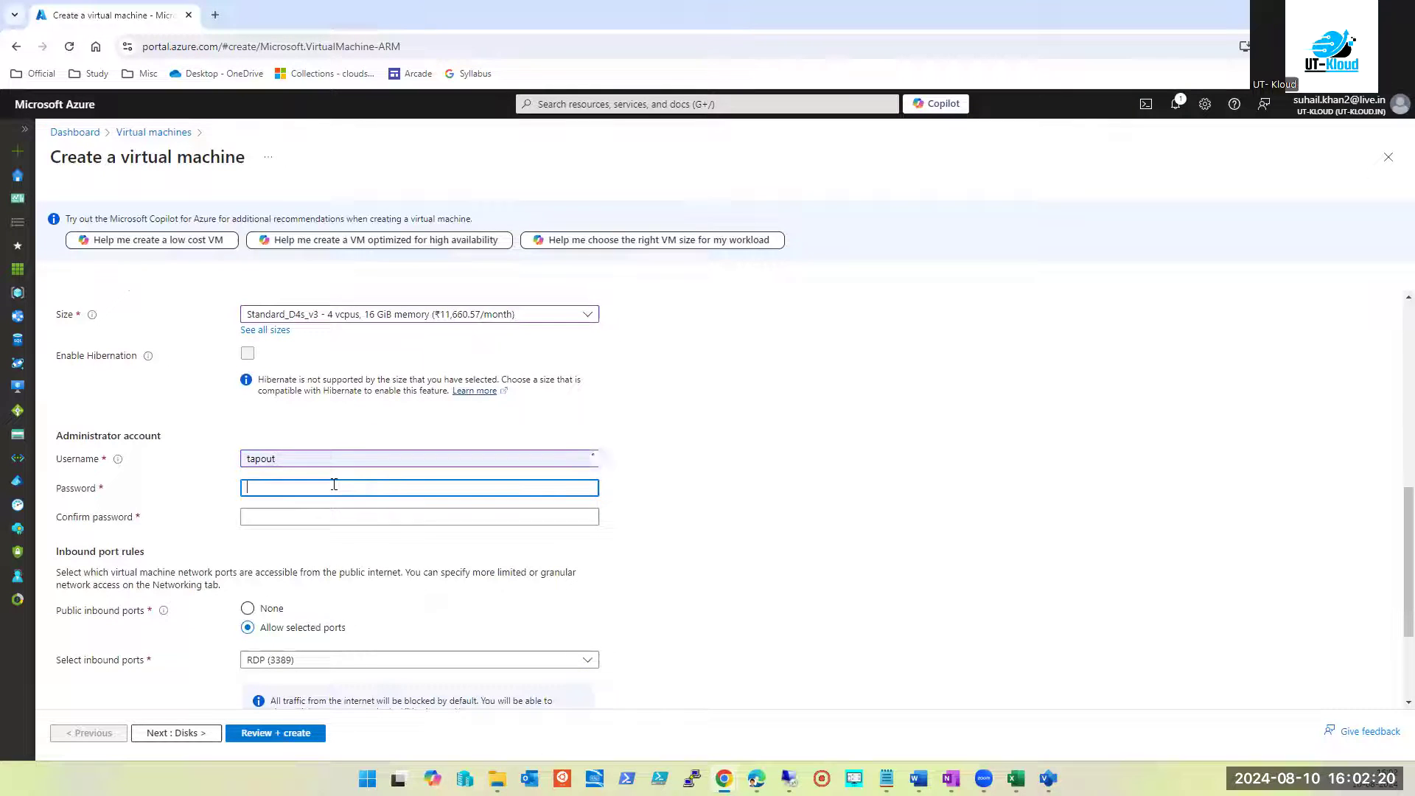
text(•••••••••)
key(Tab)
text(•••••••••••)
Allow HTTP (80), HTTPS (443) and SSH (22) as public inbound ports in addition to RDP (3389)
scroll(339, 501, down, 2)
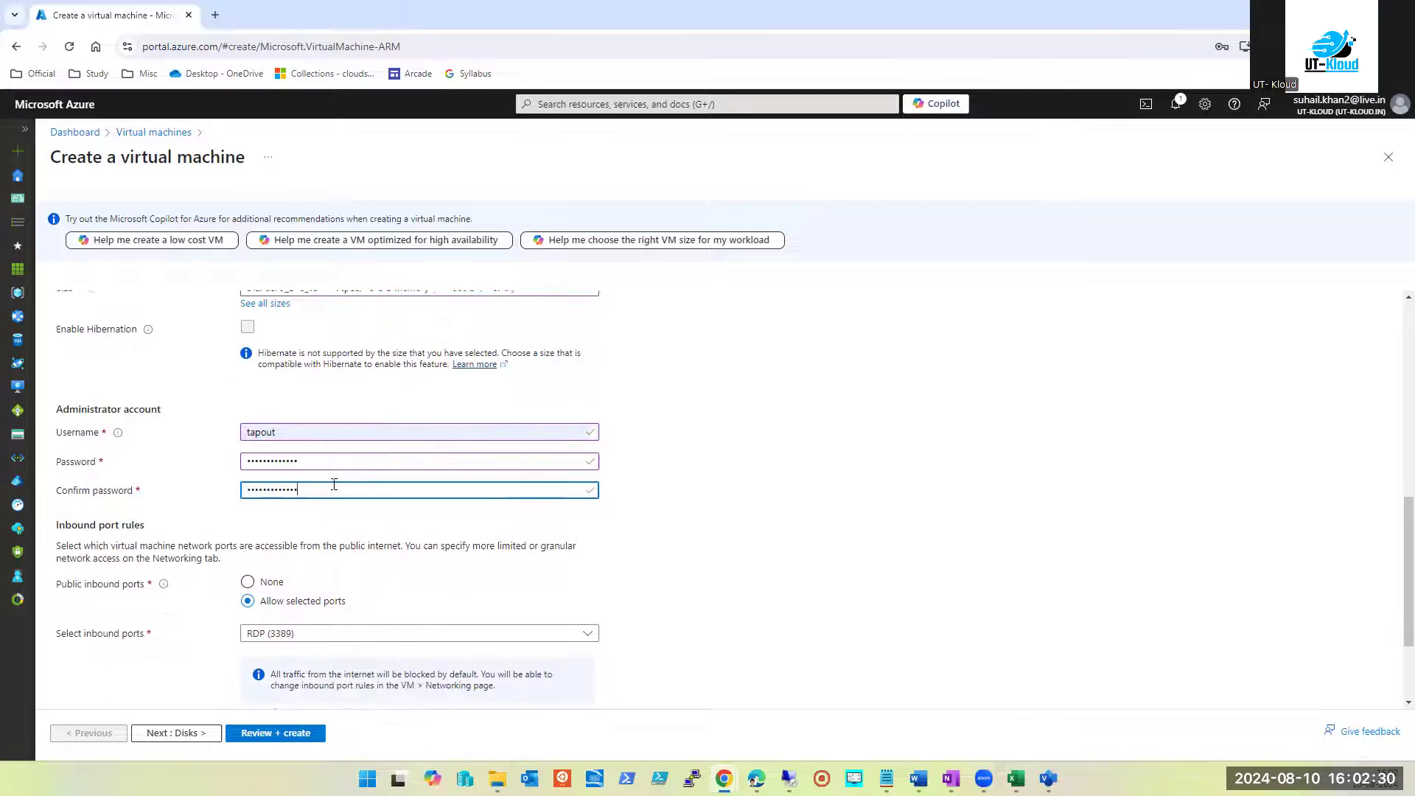
click(347, 516)
click(253, 533)
click(253, 556)
click(188, 575)
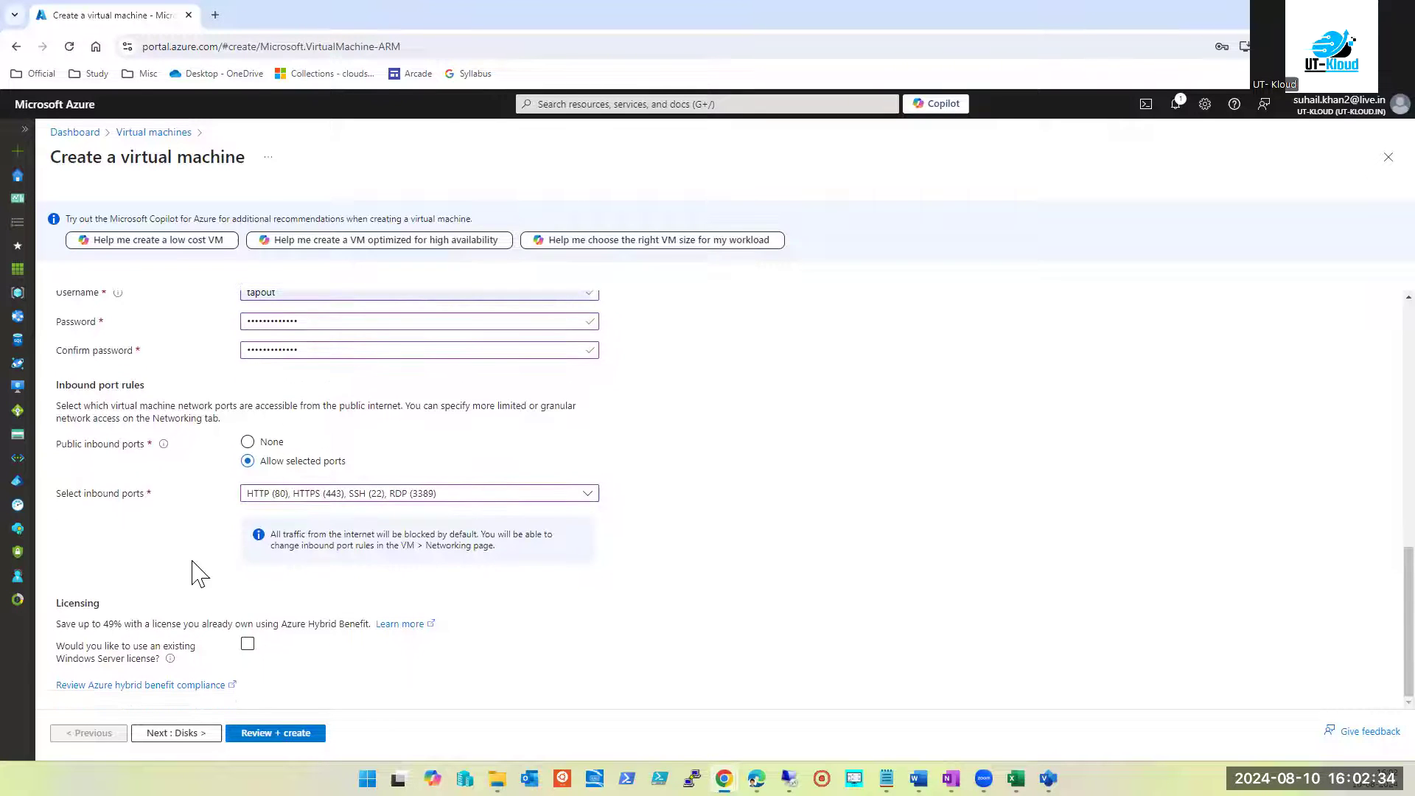
Look over the OS disk and data disk options in the virtual machine's Disks settings
click(194, 738)
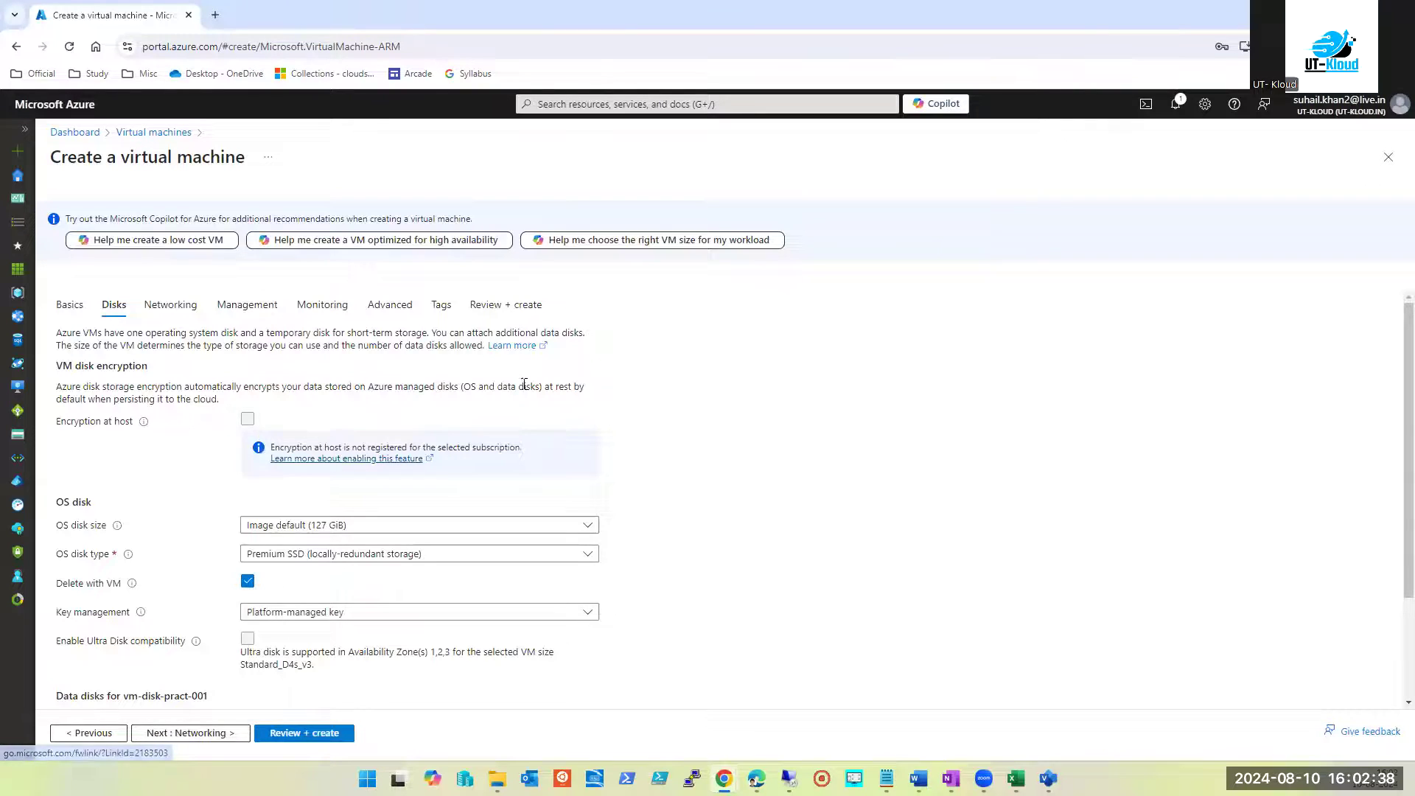
scroll(818, 472, down, 3)
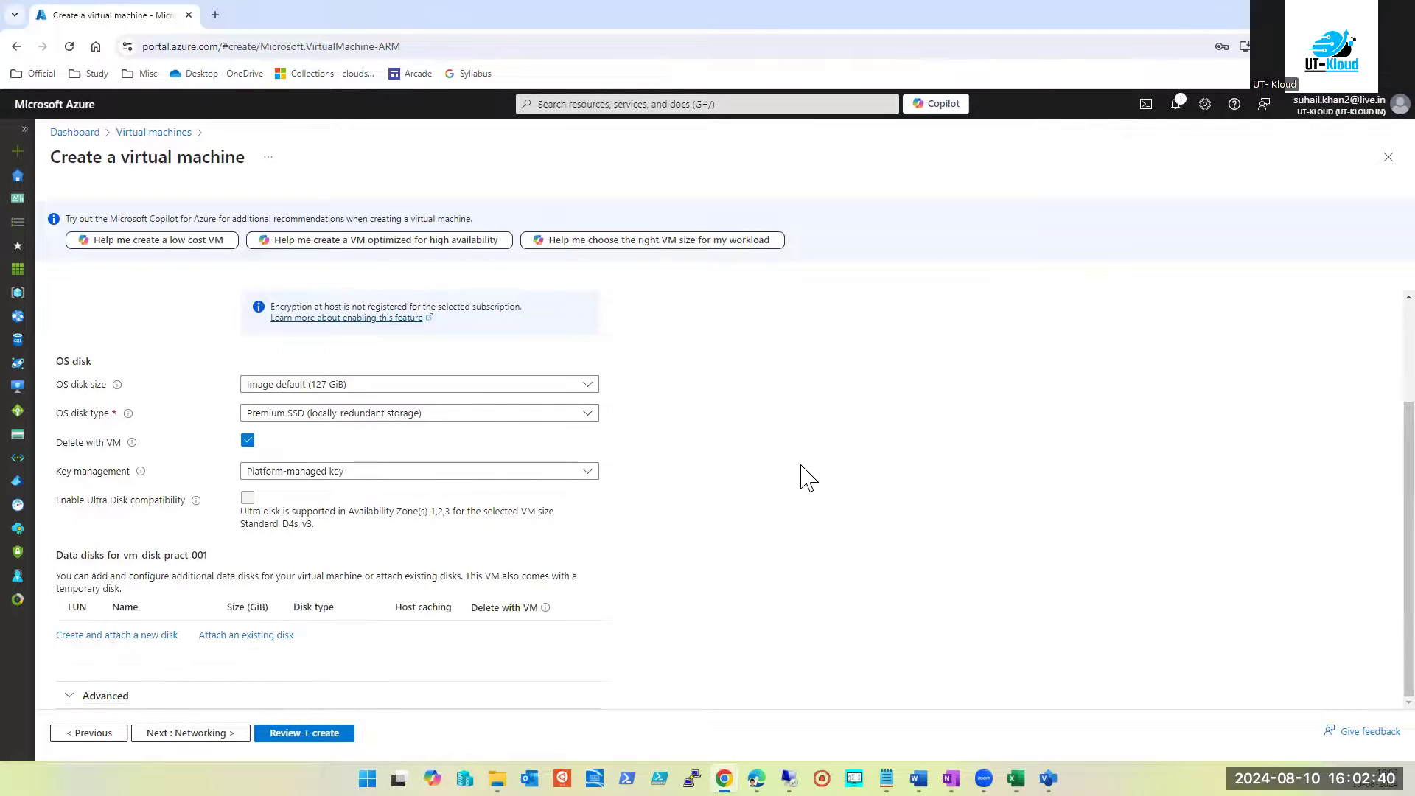
scroll(804, 474, up, 3)
Return to the Basics settings and set the virtual machine's security type to Standard
click(89, 732)
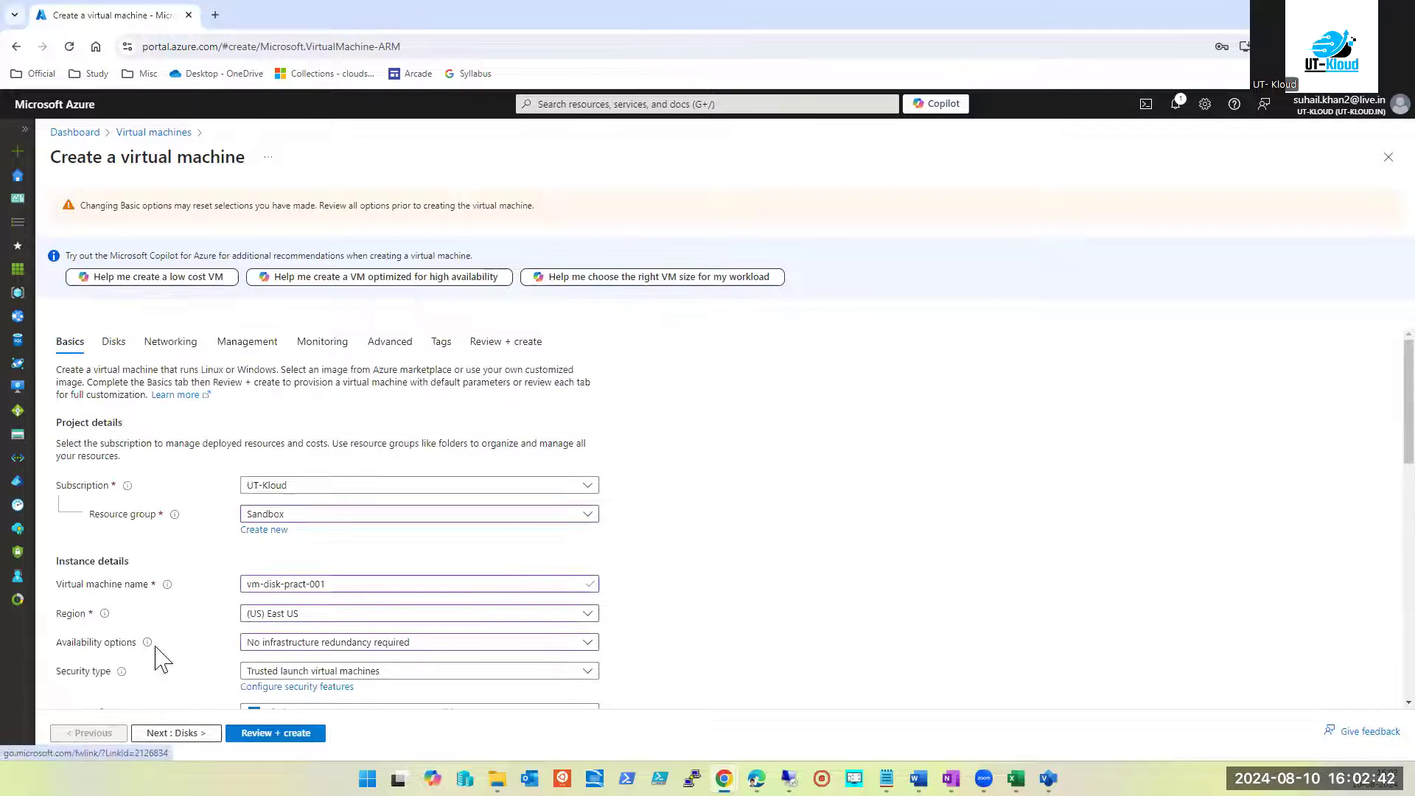
scroll(251, 549, down, 3)
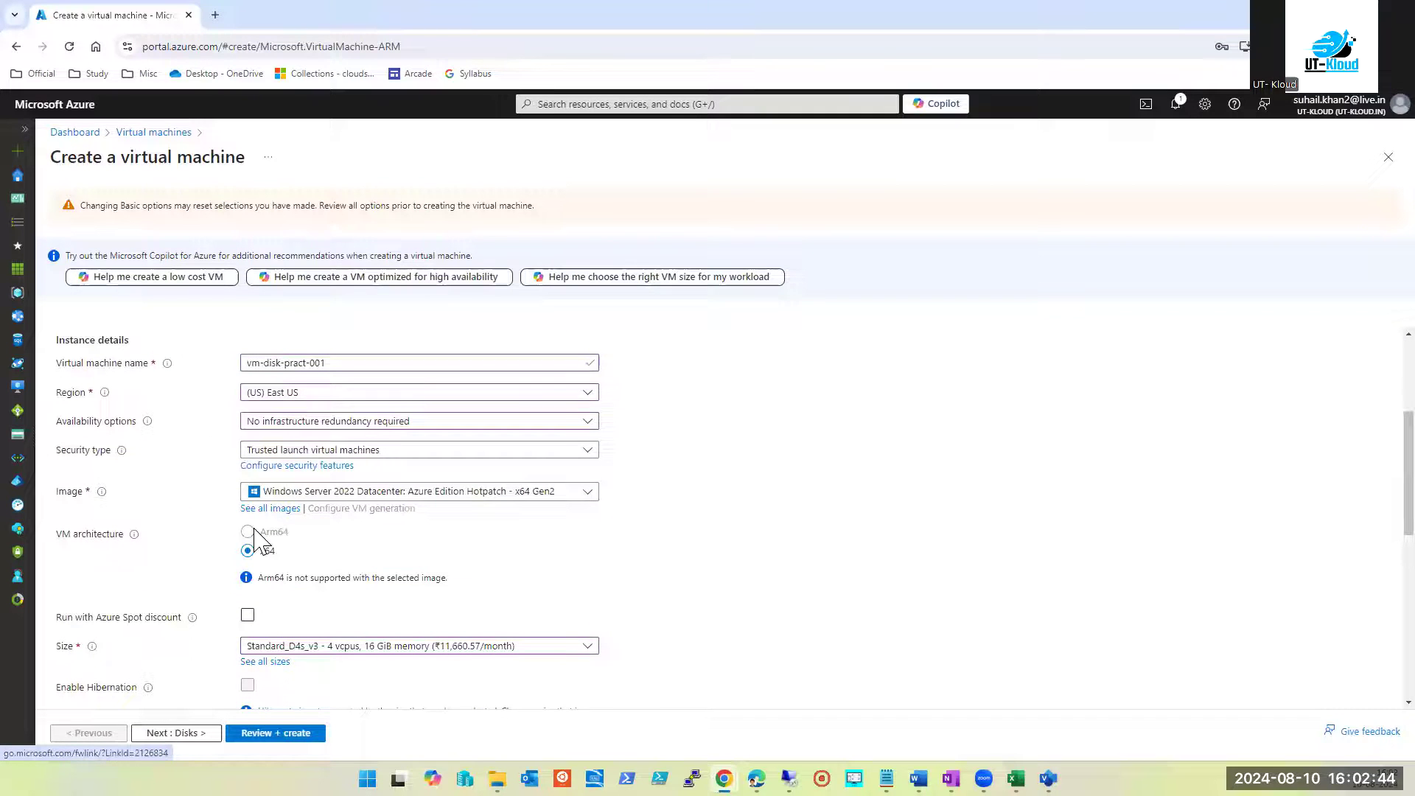
click(329, 456)
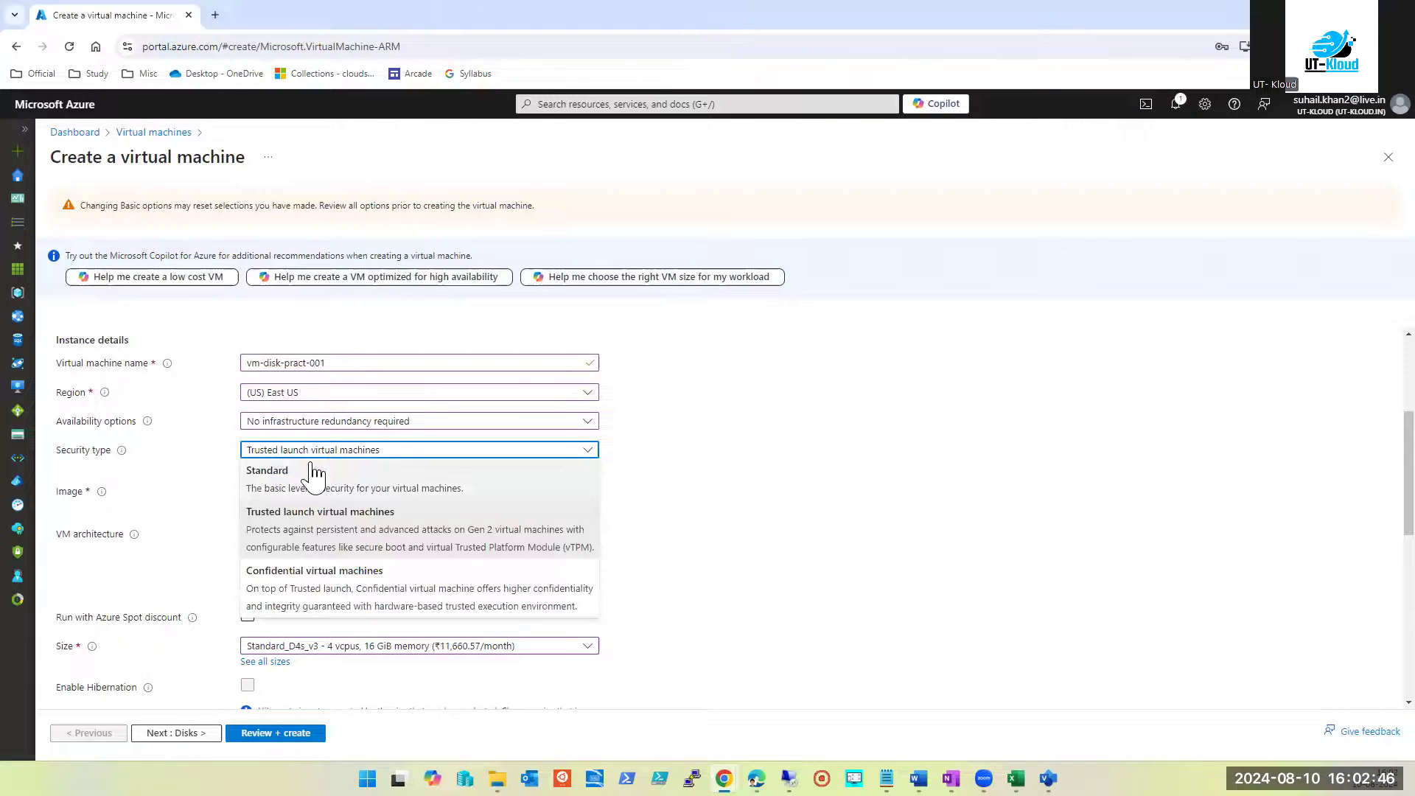
click(313, 469)
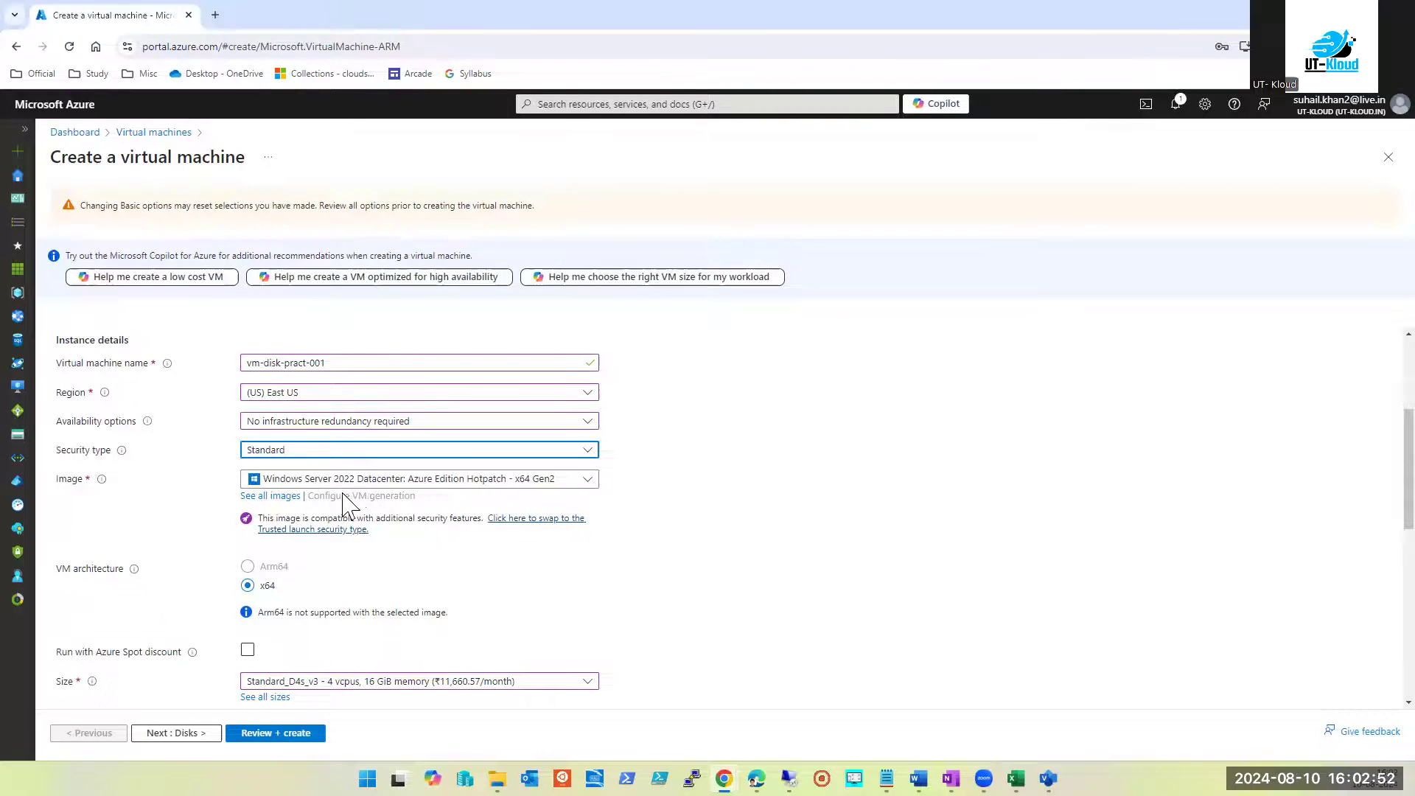
Check the remaining Basics settings and continue to the virtual machine's Disks settings
scroll(363, 499, down, 7)
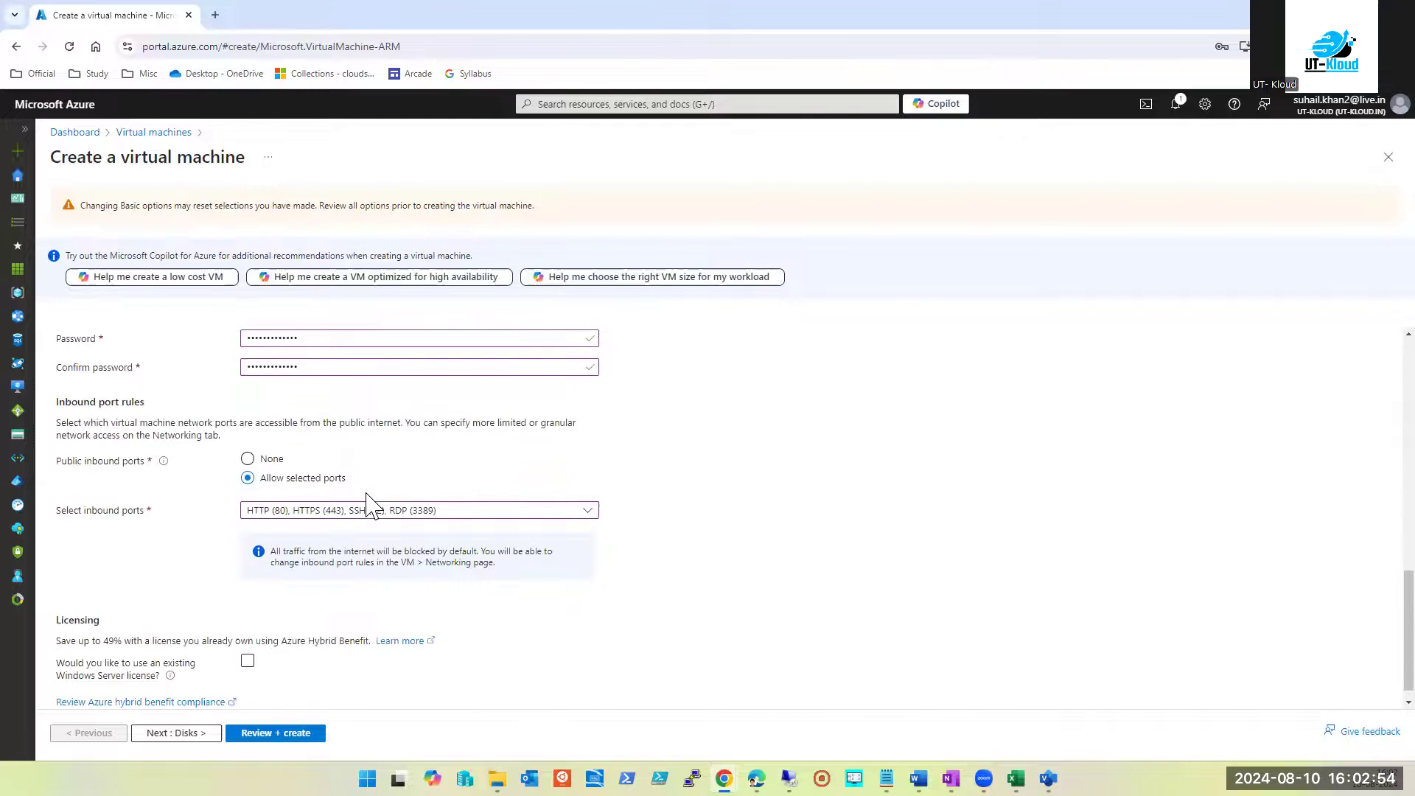
scroll(368, 506, up, 4)
scroll(372, 497, down, 3)
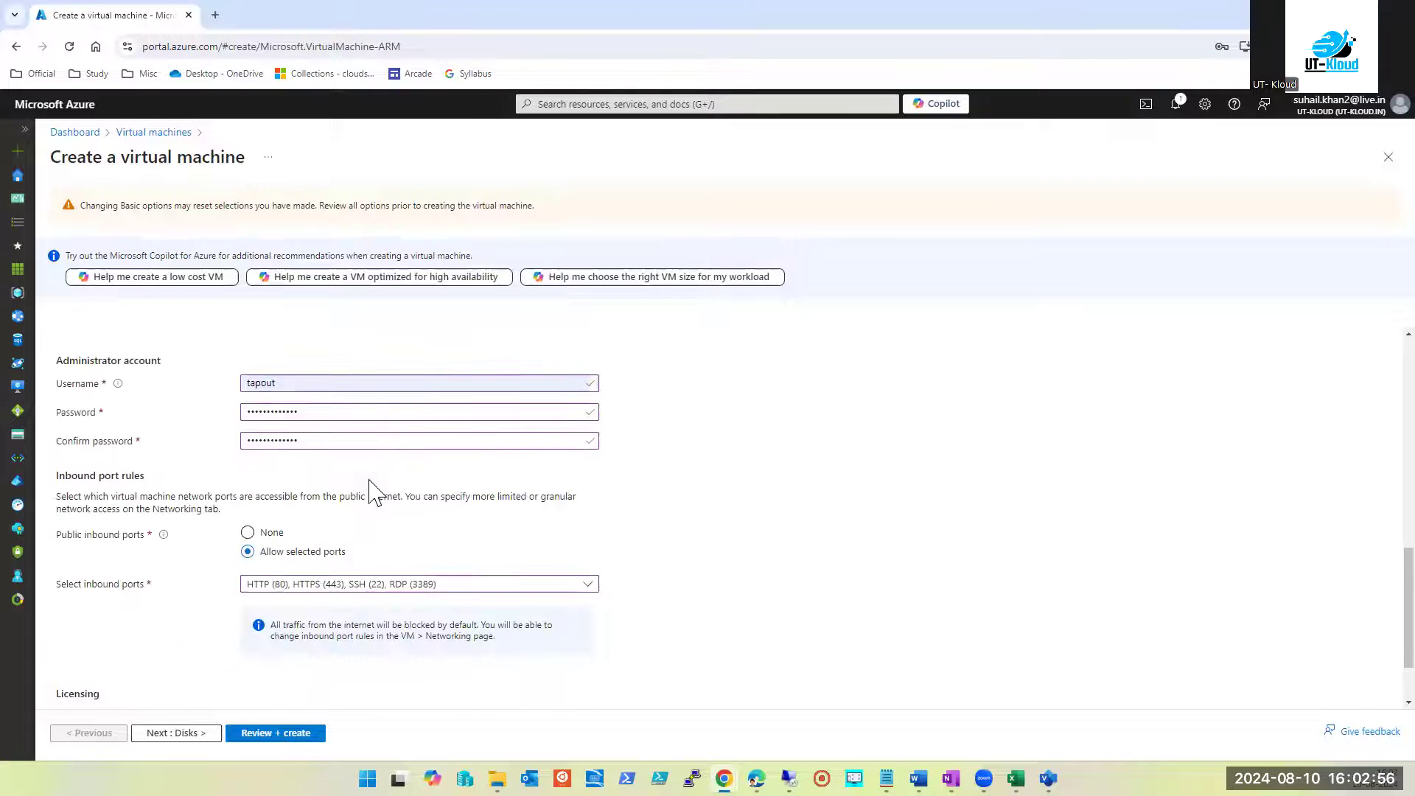
click(177, 732)
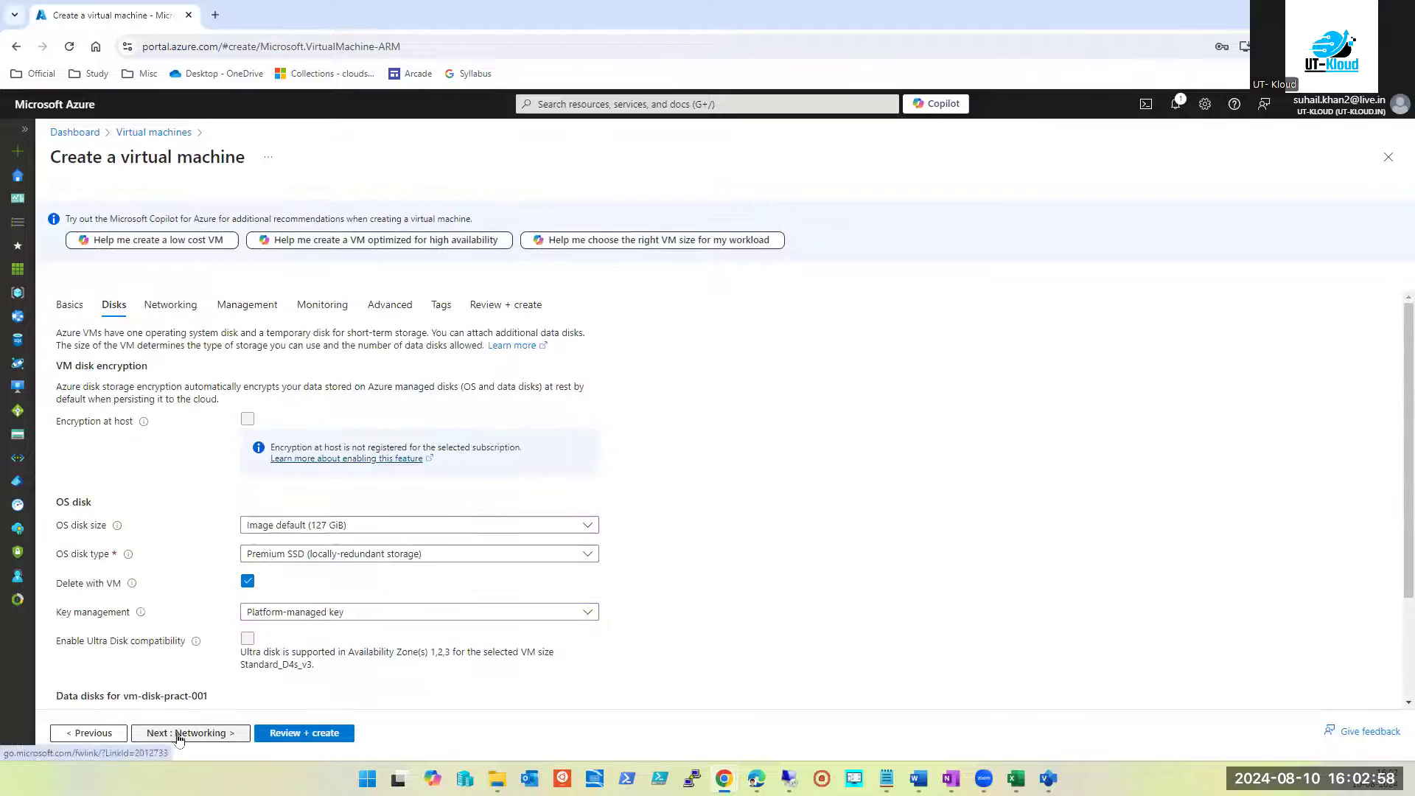
Examine the encryption at host setting and the available OS disk sizes, leaving the size at Image default (127 GiB)
mouse_move(144, 421)
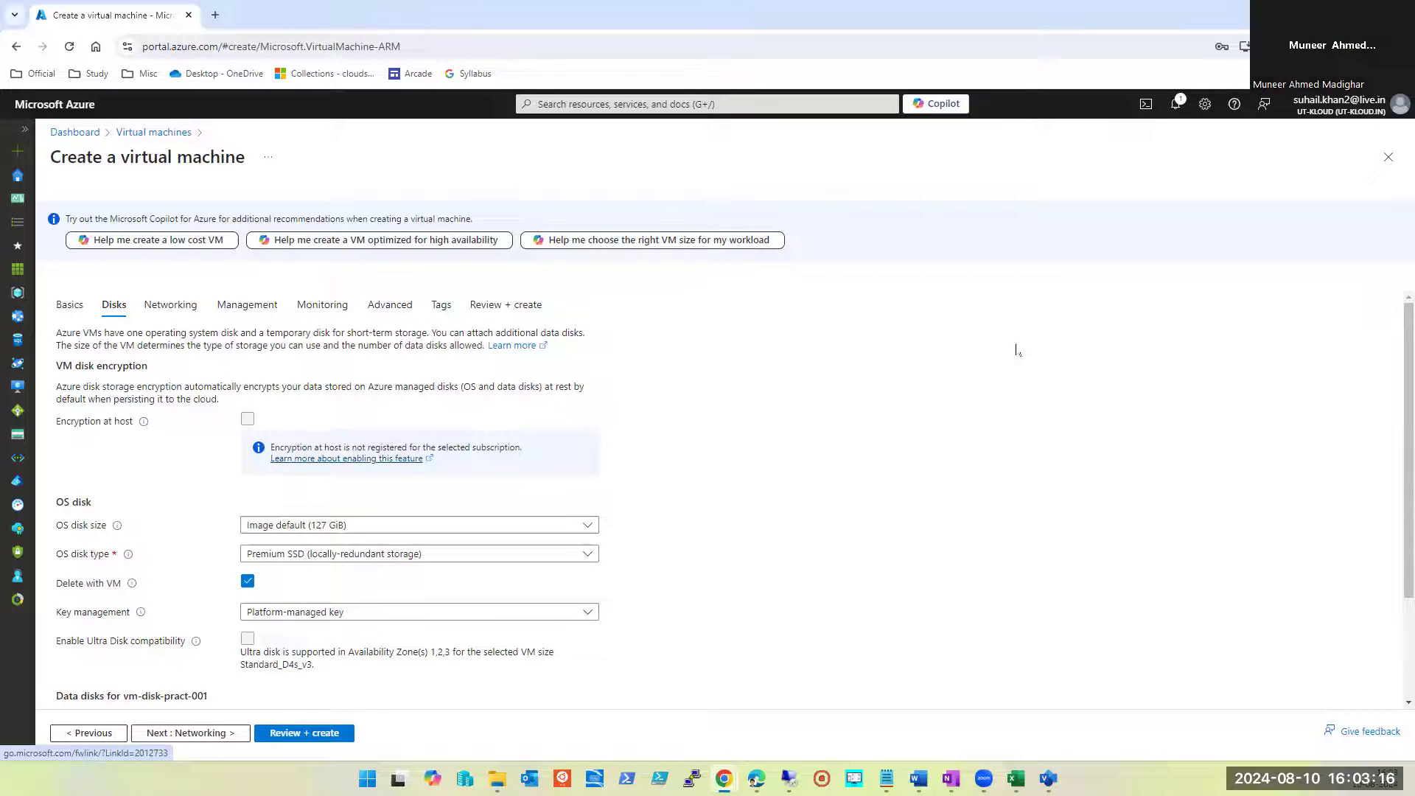
click(587, 525)
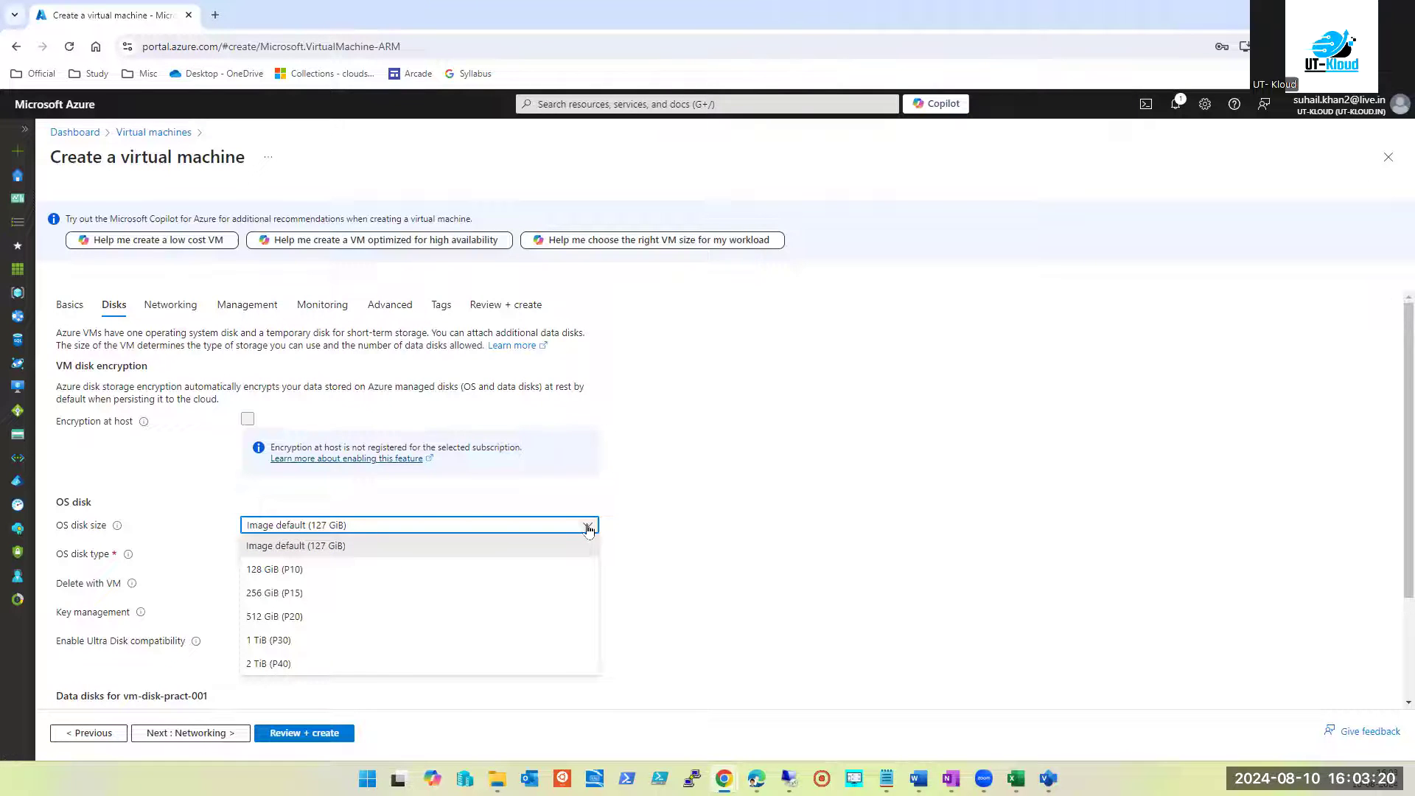
click(778, 515)
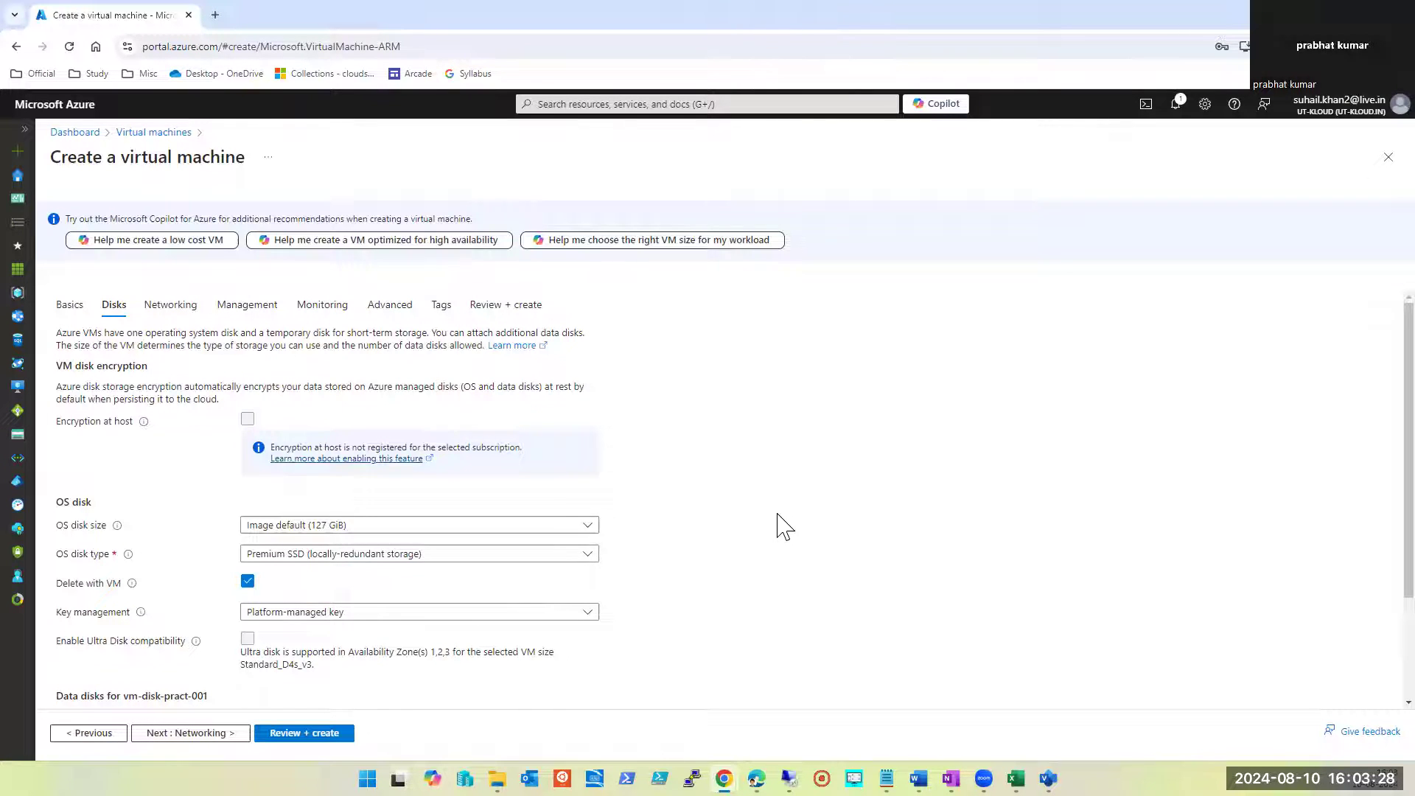
click(537, 526)
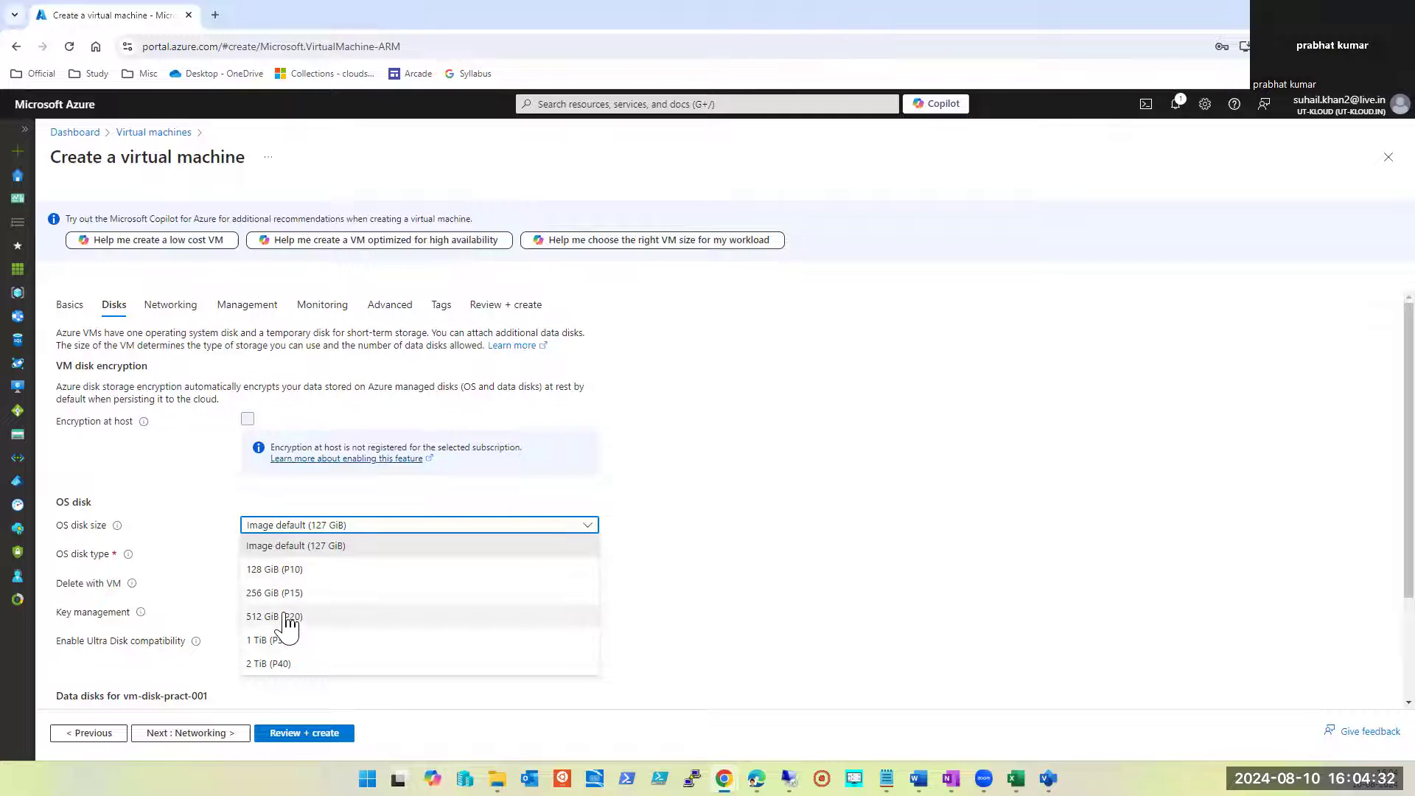
click(973, 577)
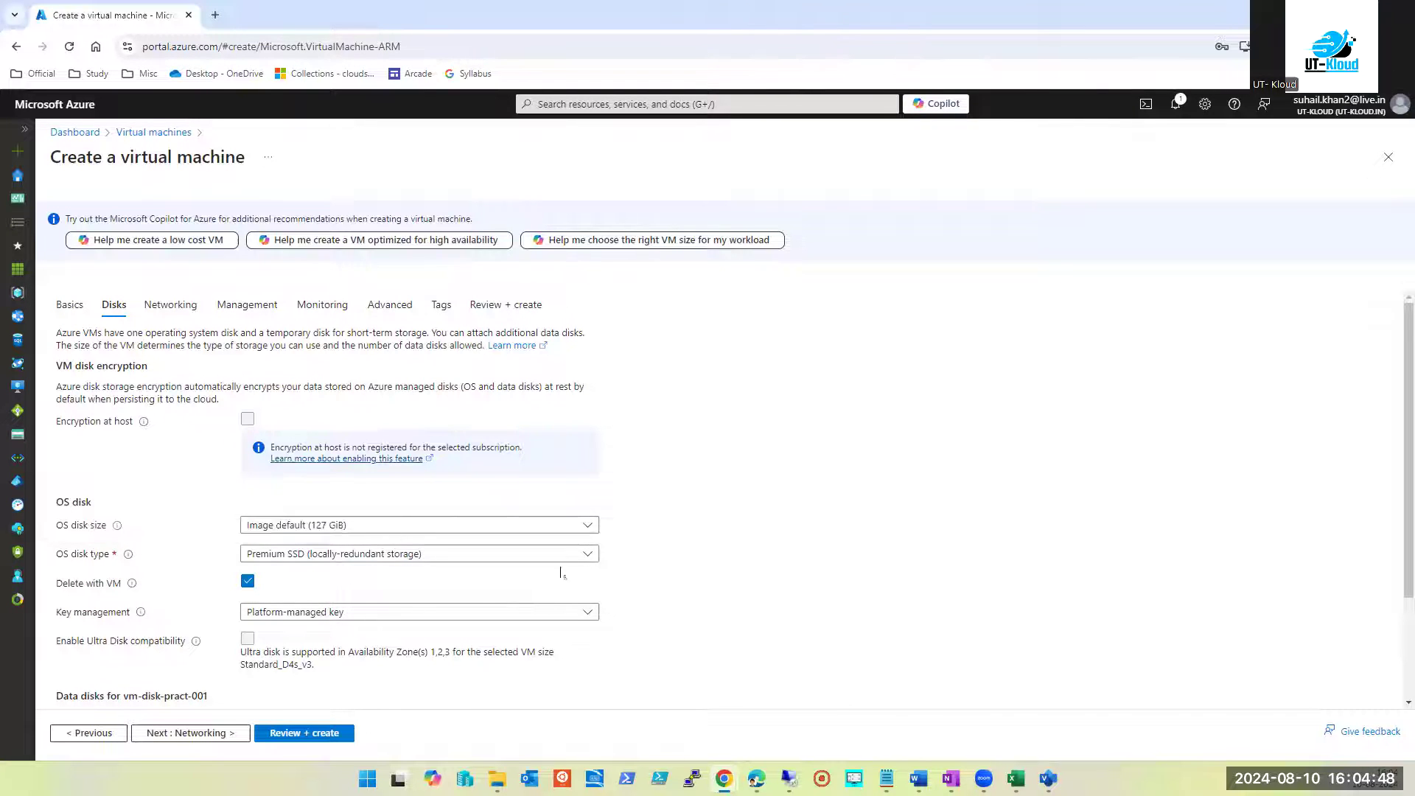
Examine the OS disk types offered under locally-redundant and zone-redundant storage, keeping Premium SSD (locally-redundant storage)
scroll(759, 531, down, 2)
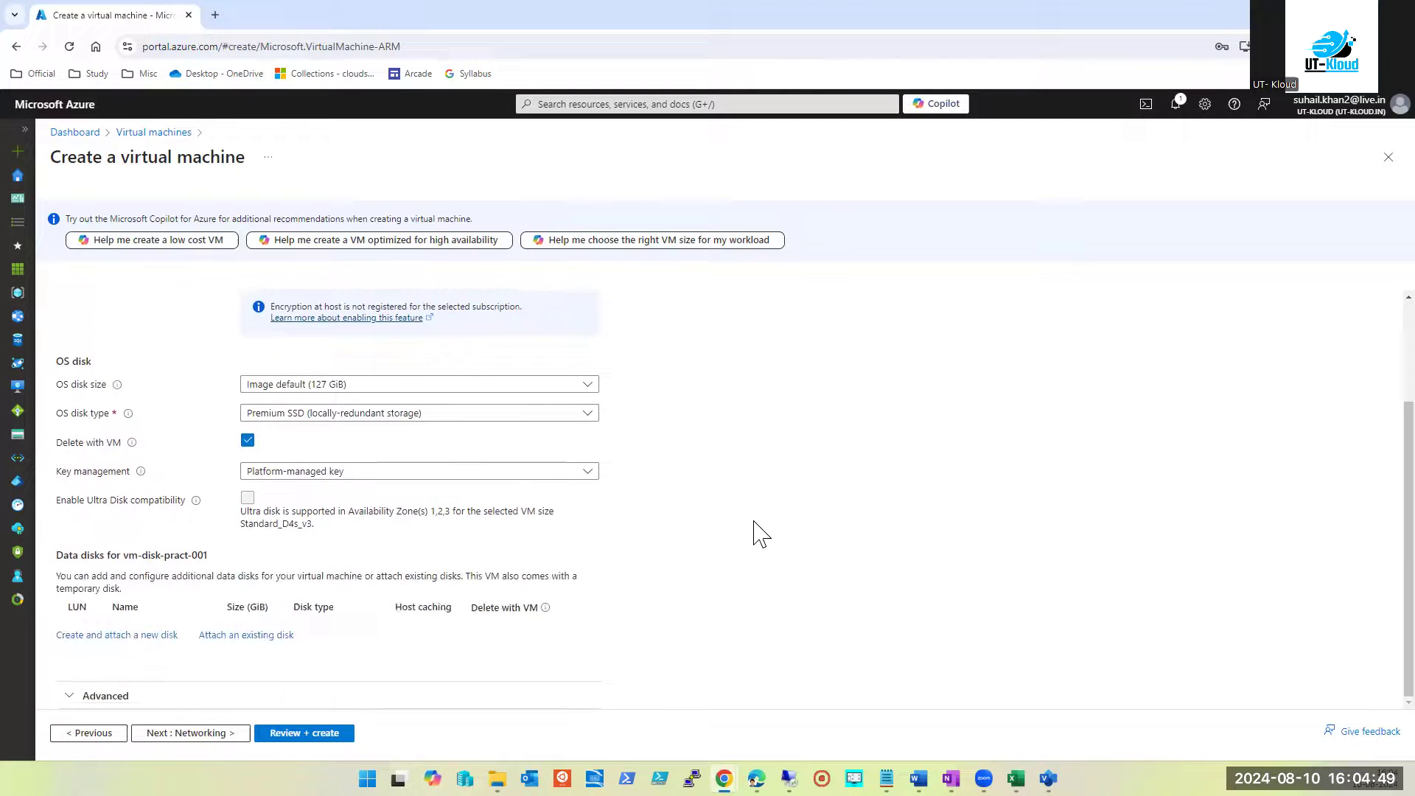
click(592, 416)
click(737, 420)
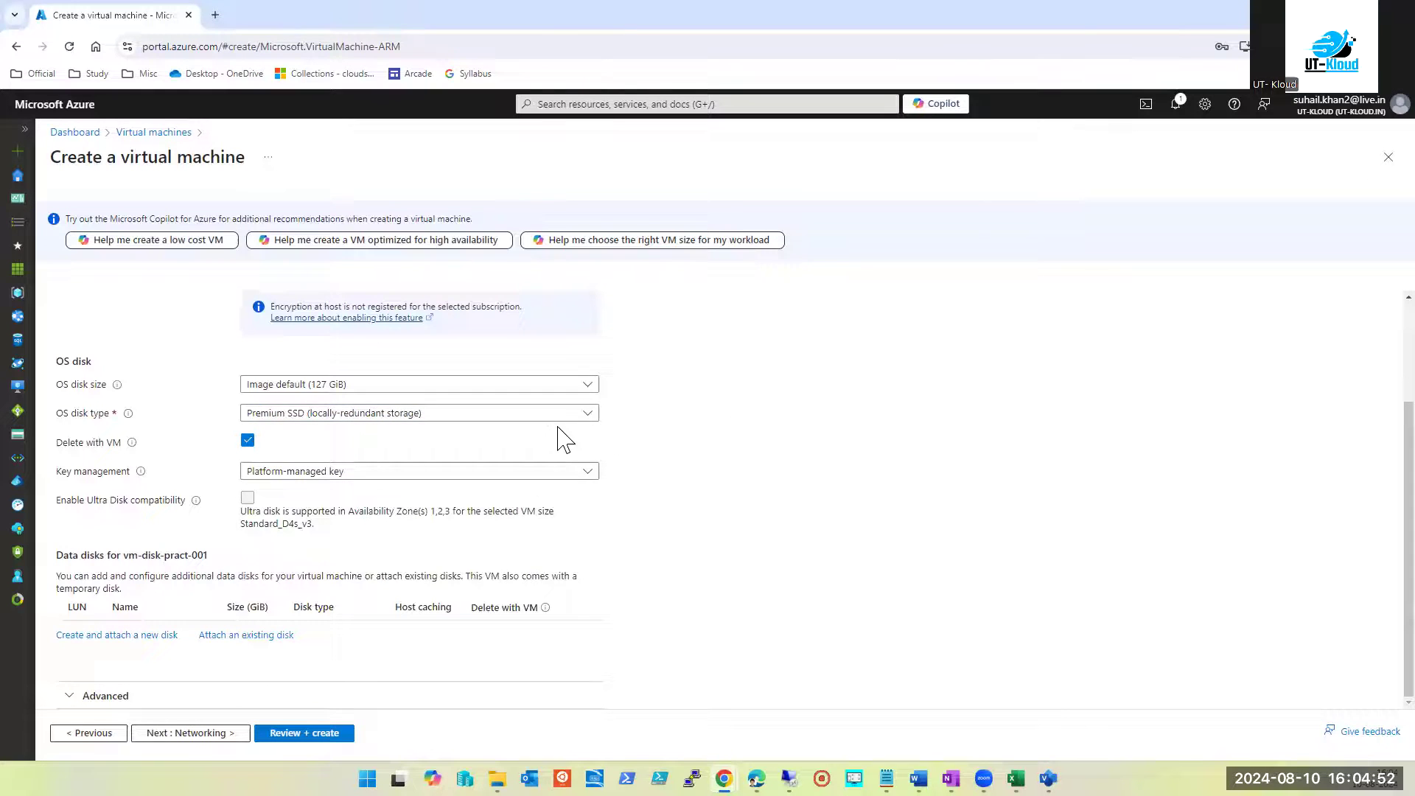
click(587, 415)
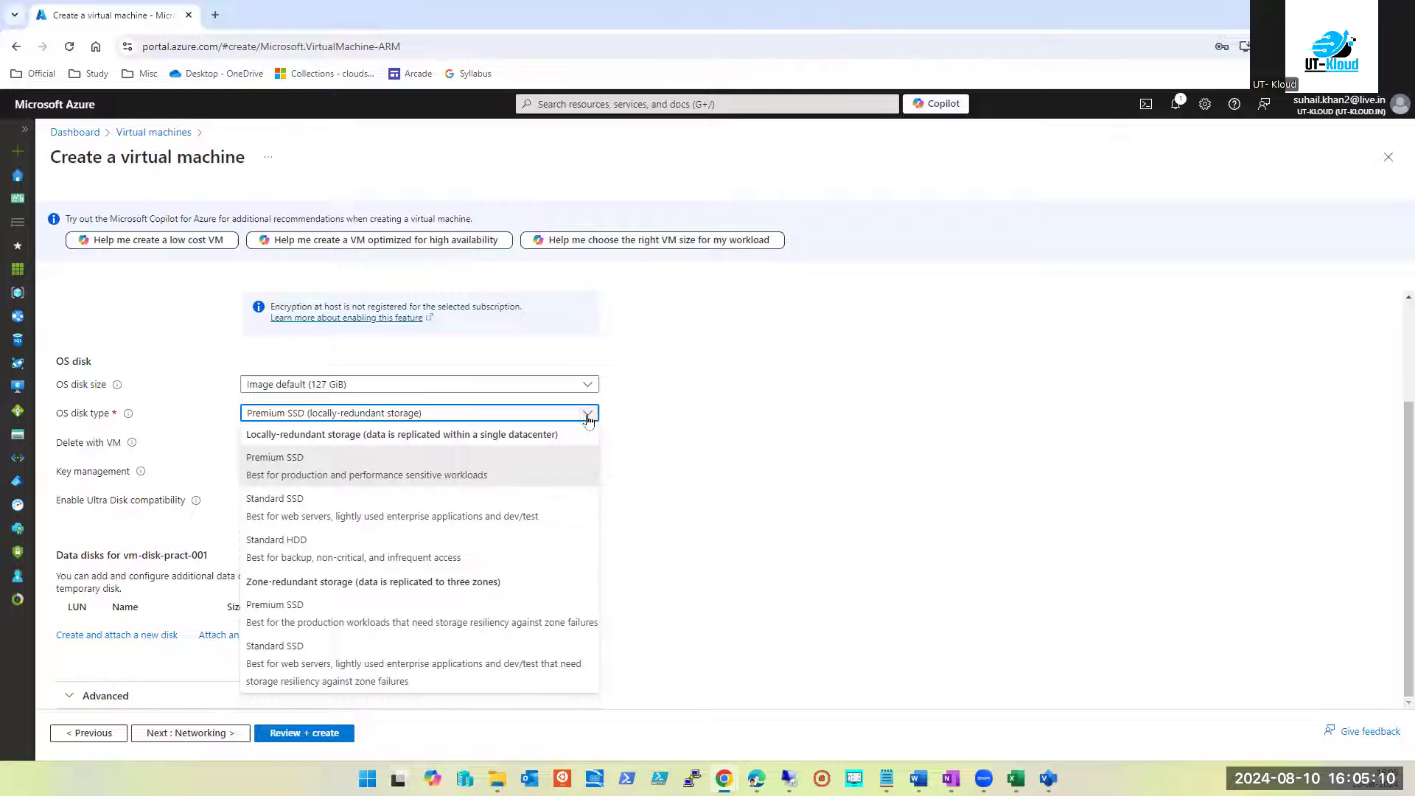
triple_click(420, 432)
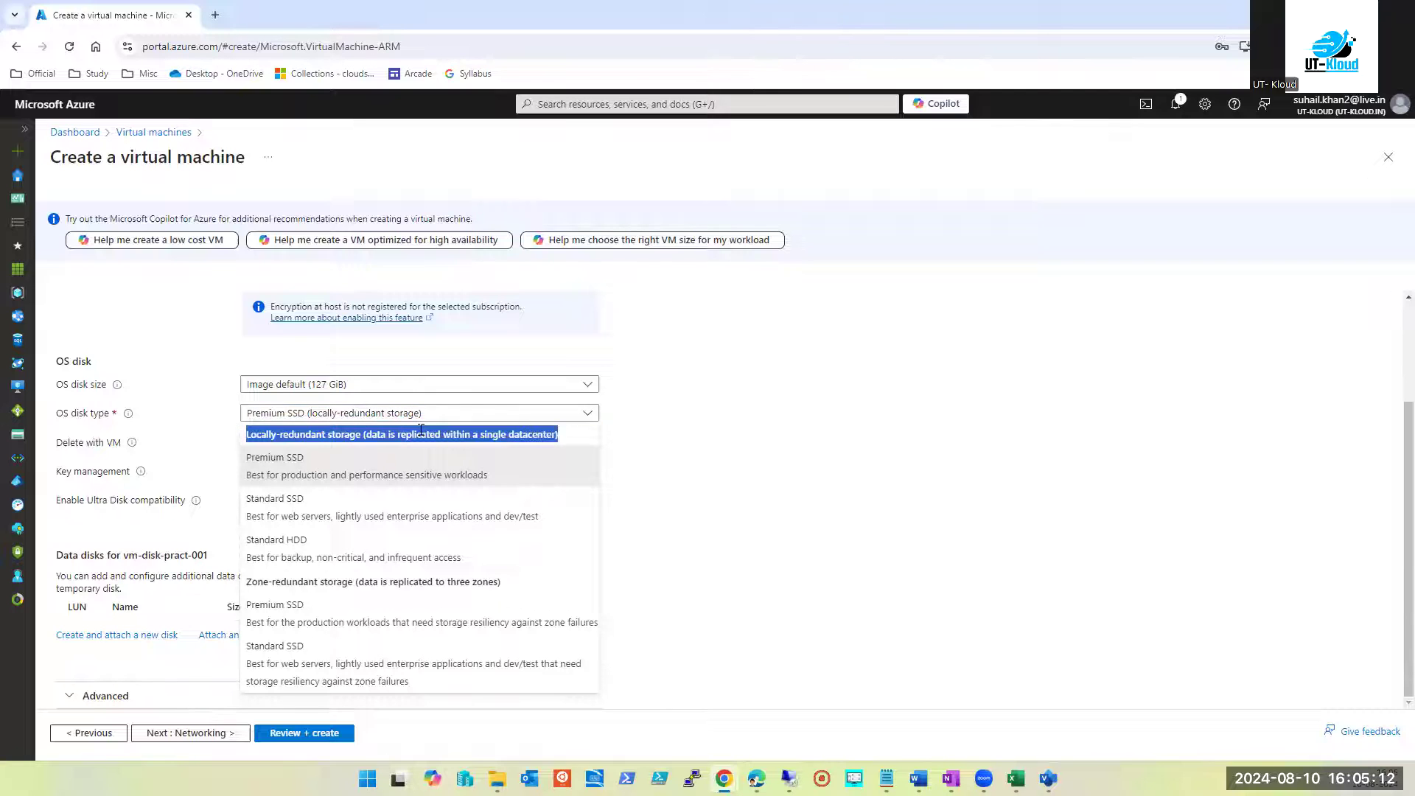
triple_click(386, 582)
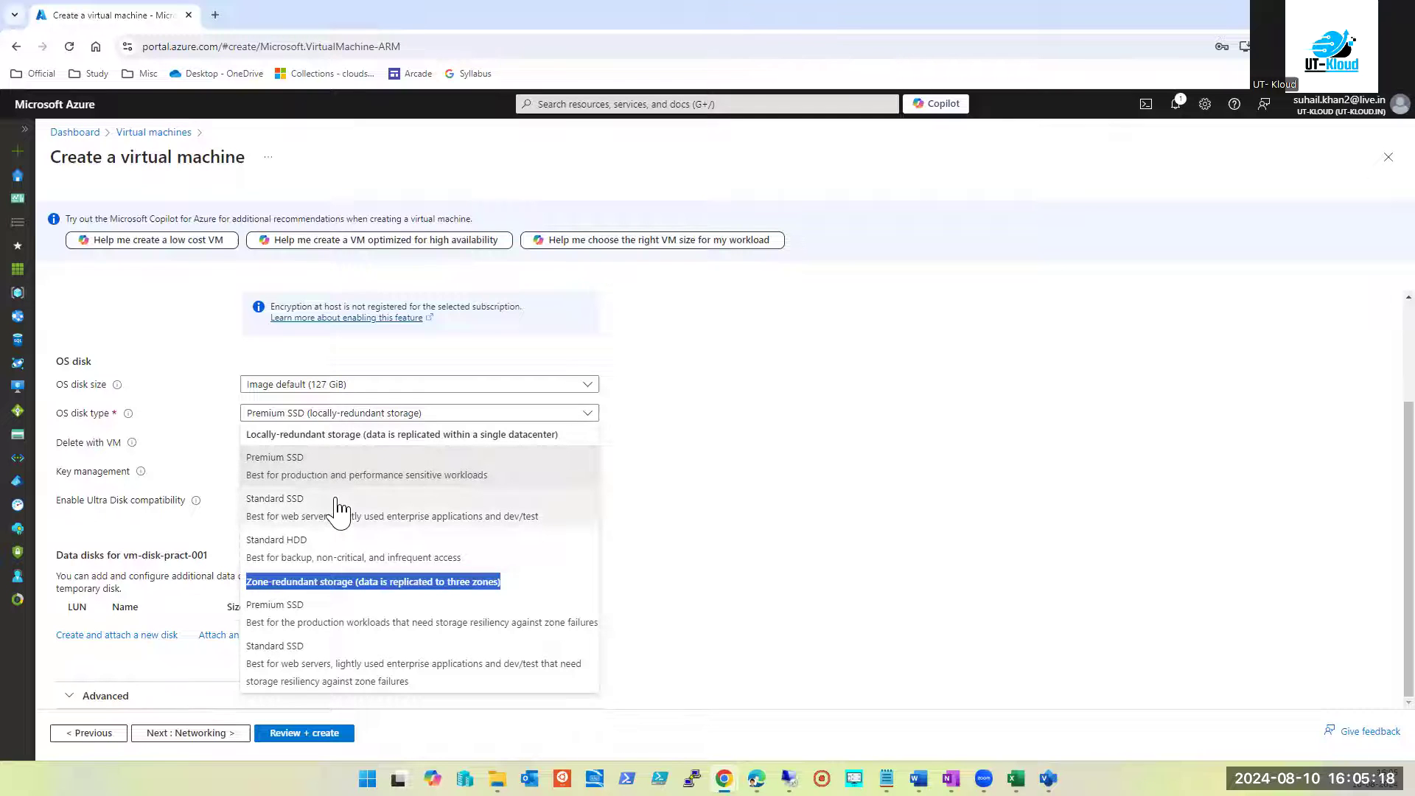
click(360, 475)
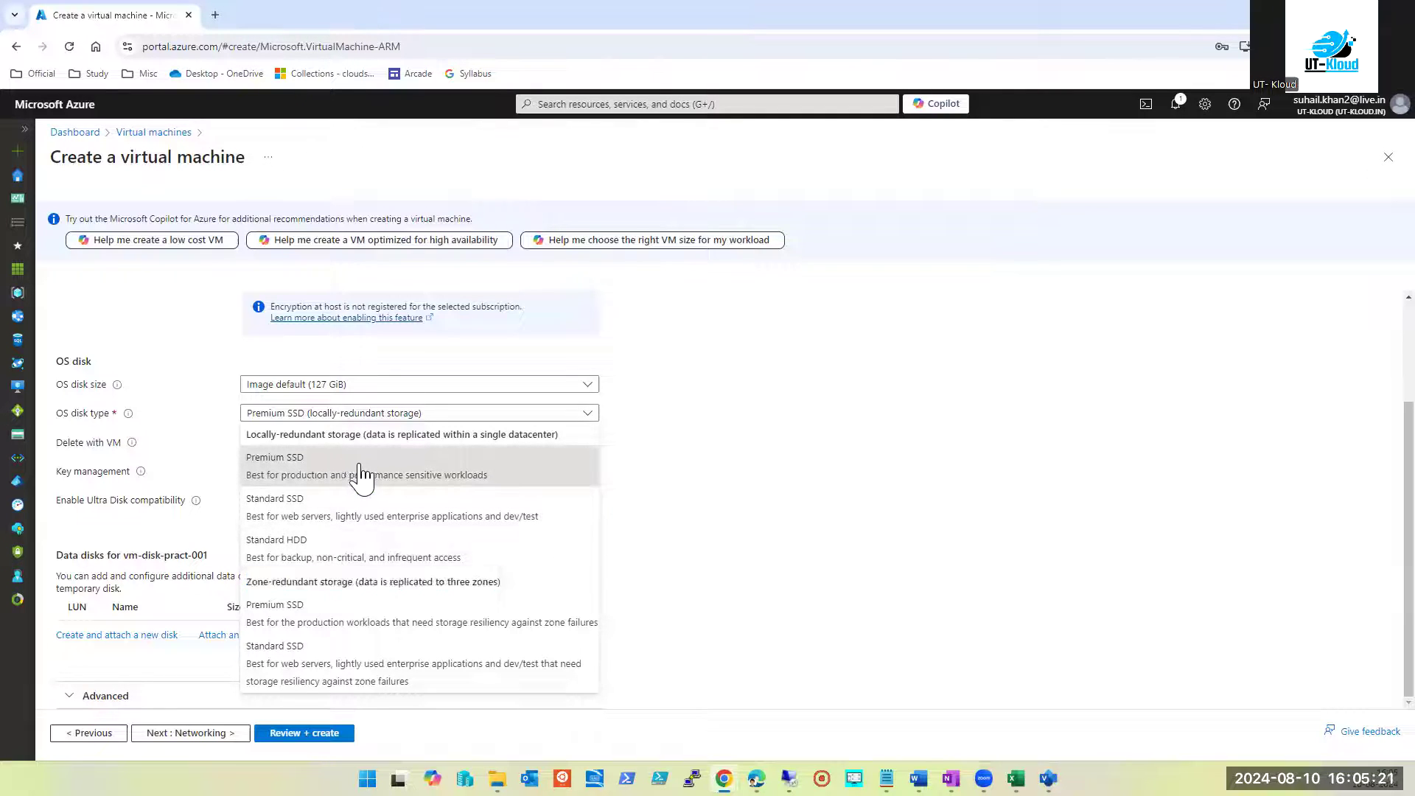
click(377, 419)
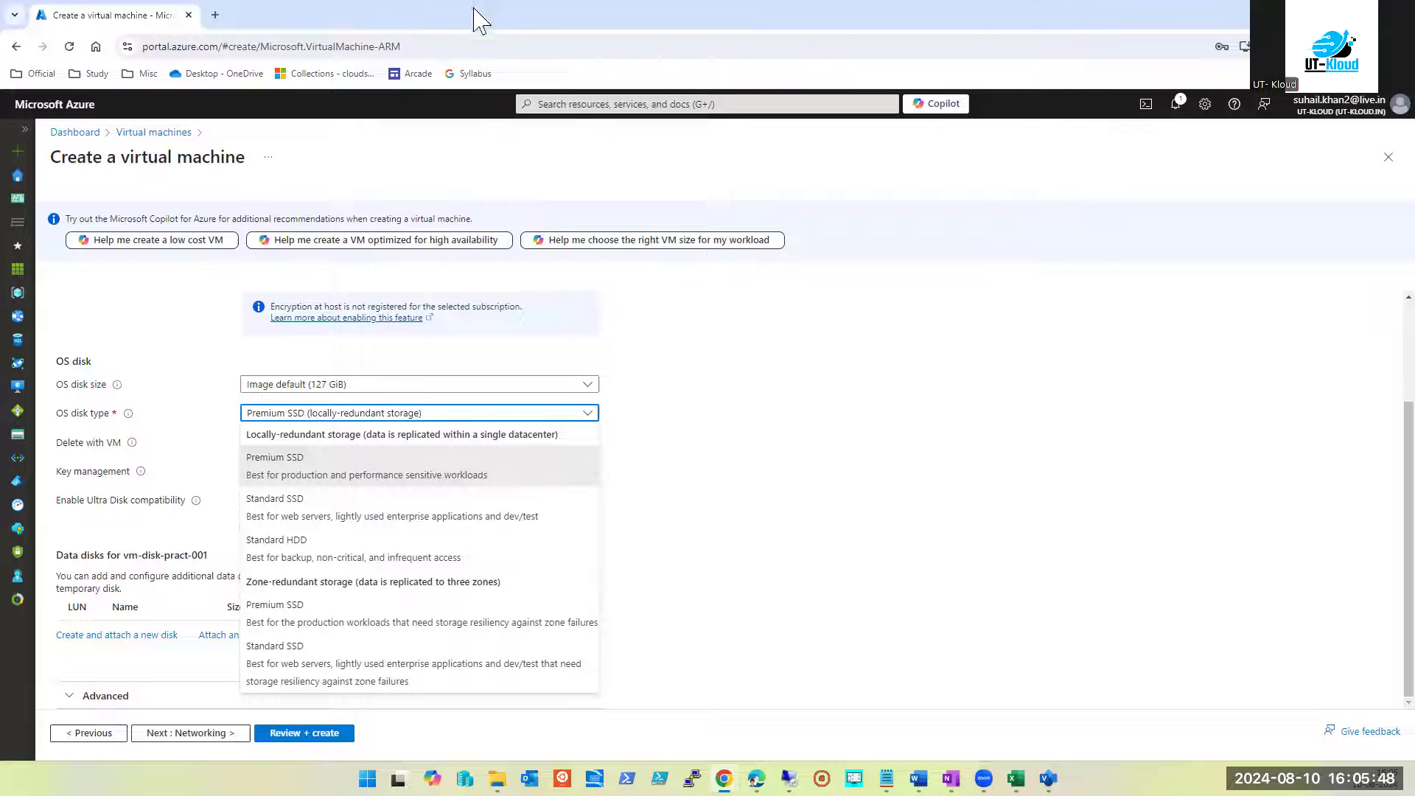
Search Google for "hdd vs ssd" in a new browser tab and show the image results
click(215, 15)
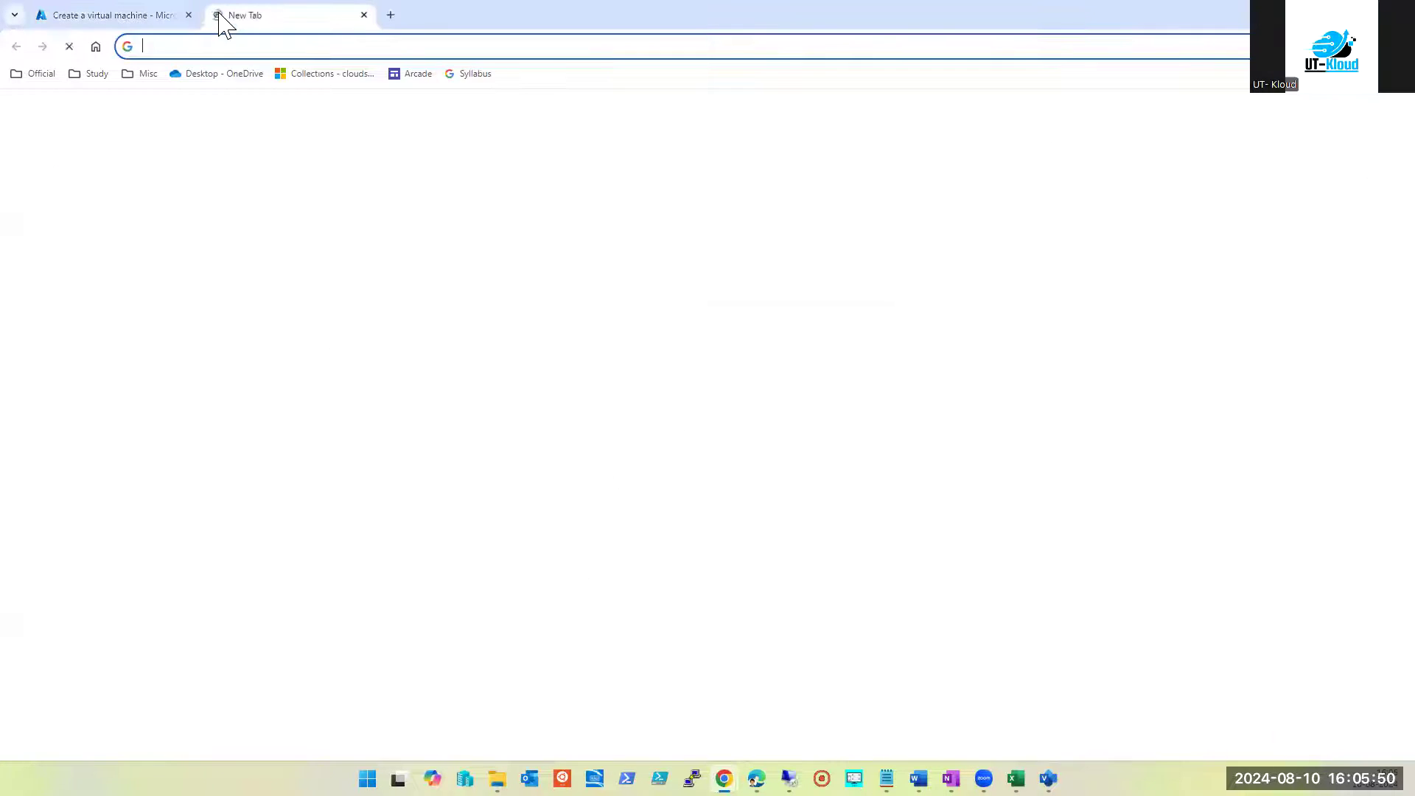
text(hdd vs ssd)
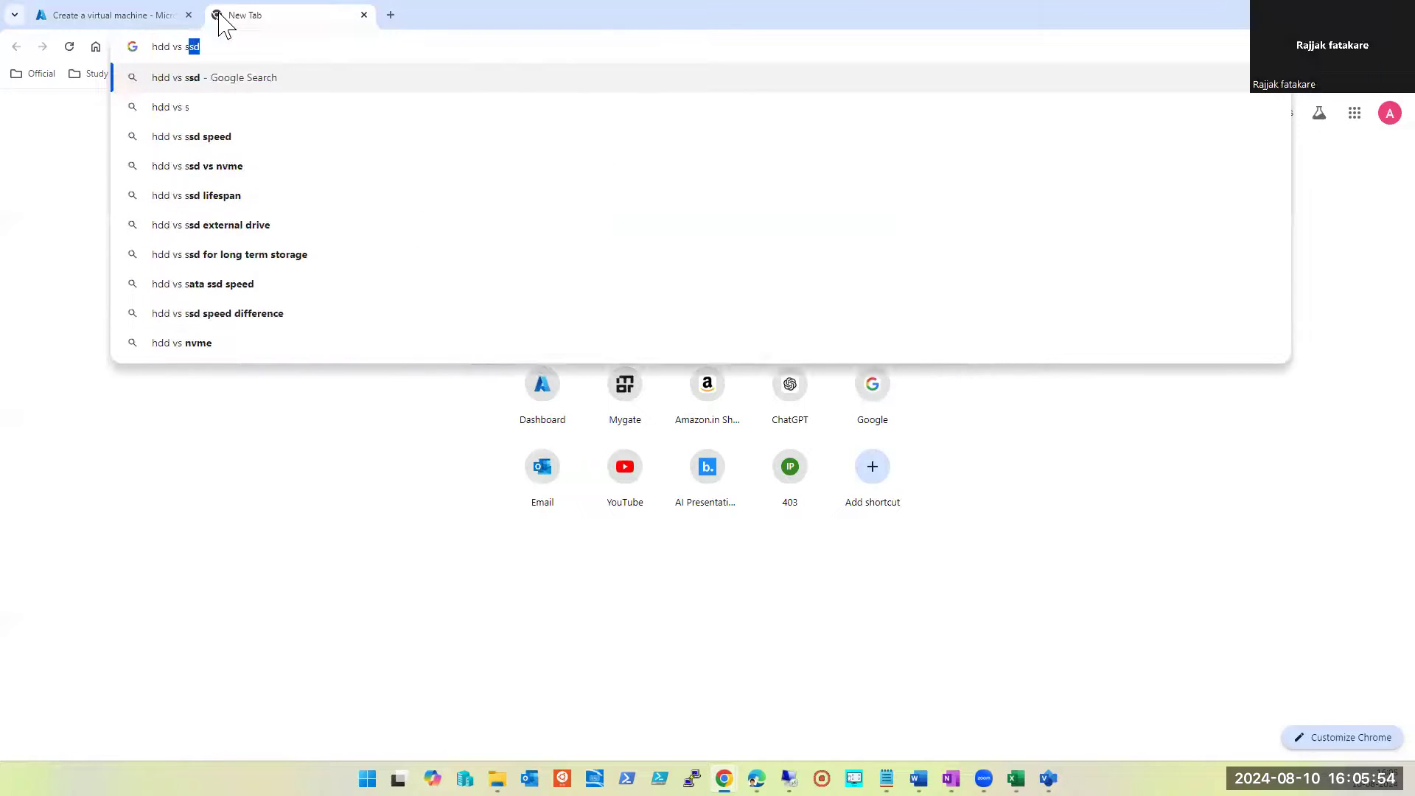
key(Return)
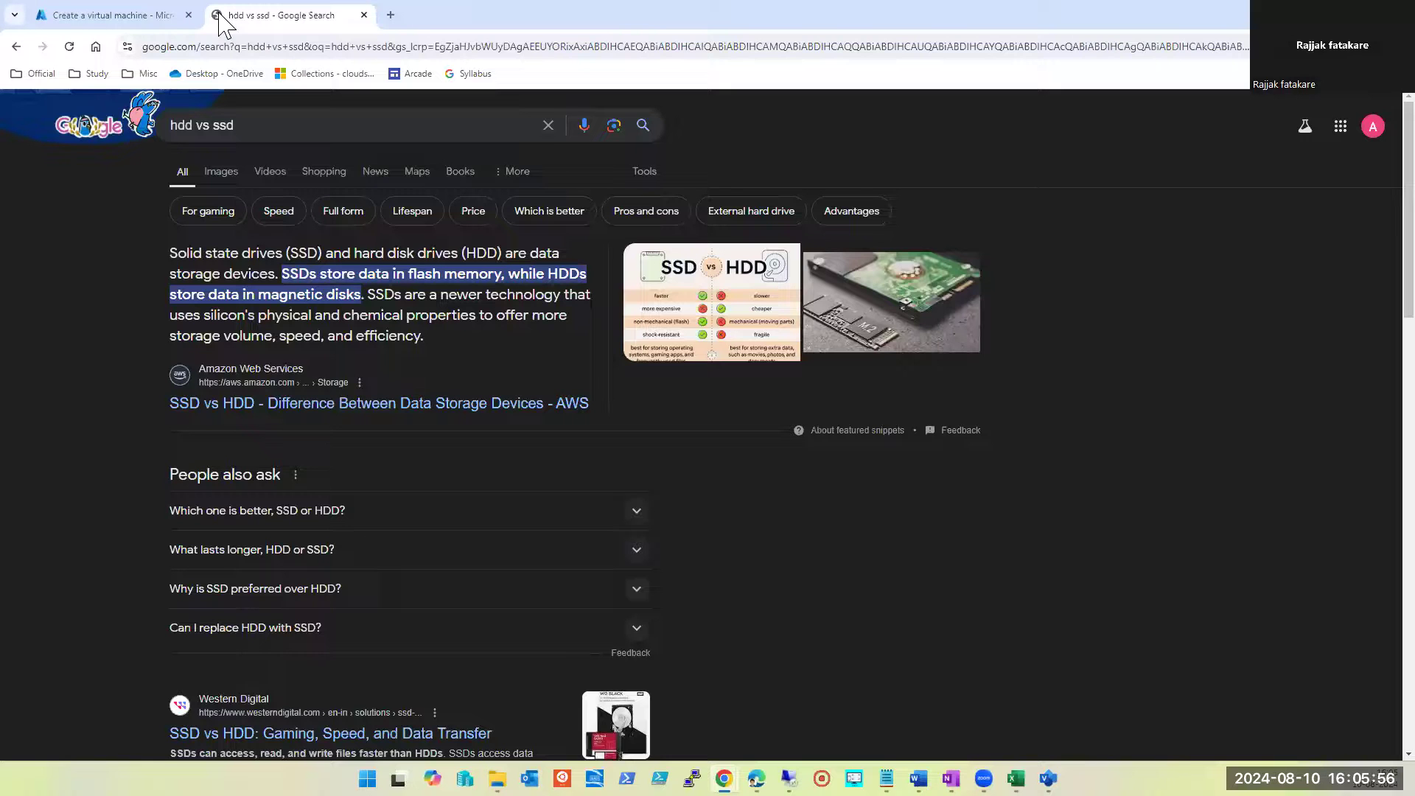
click(221, 171)
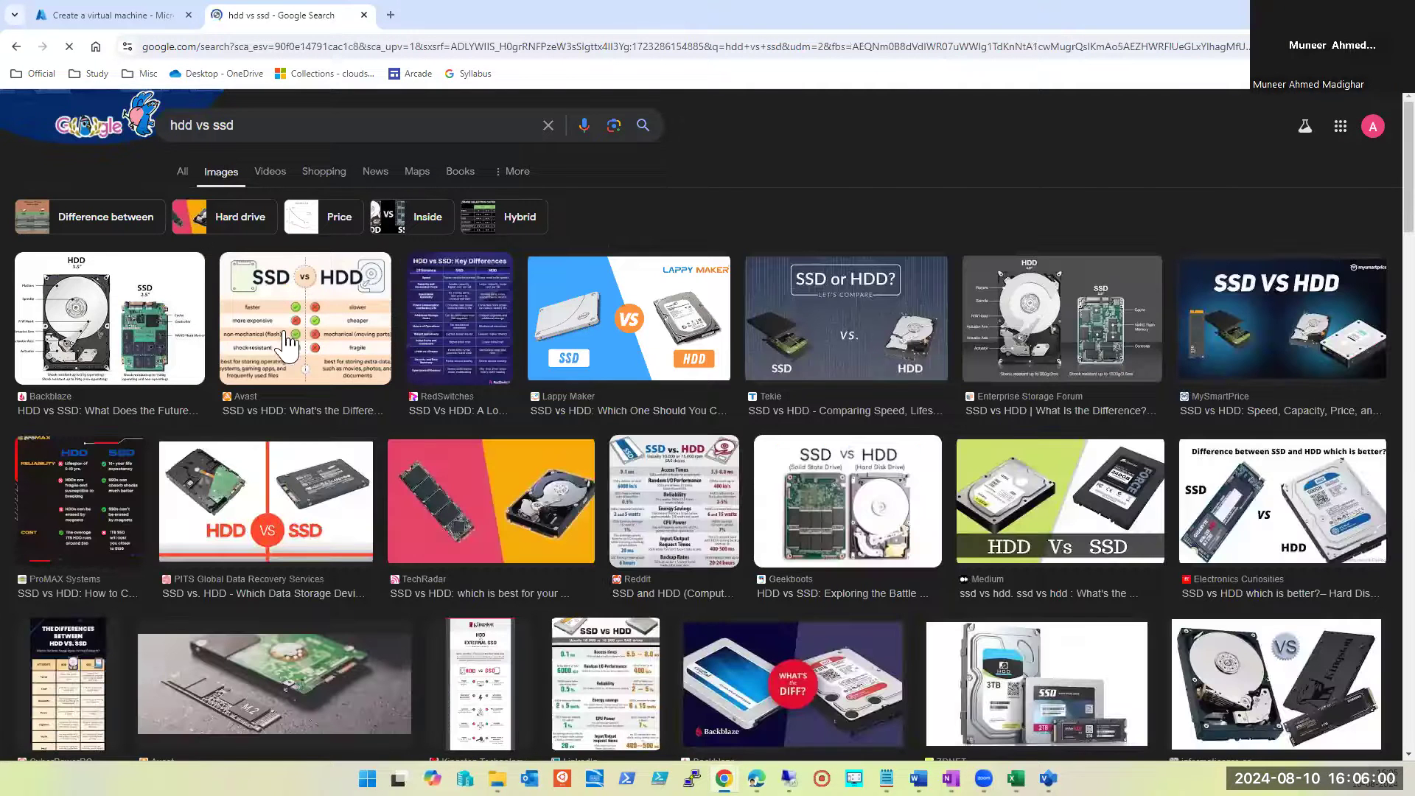
Enlarge the Backblaze HDD and SSD comparison image and open its source article, "HDD vs SSD: What Does the Future for Storage Hold?"
click(146, 331)
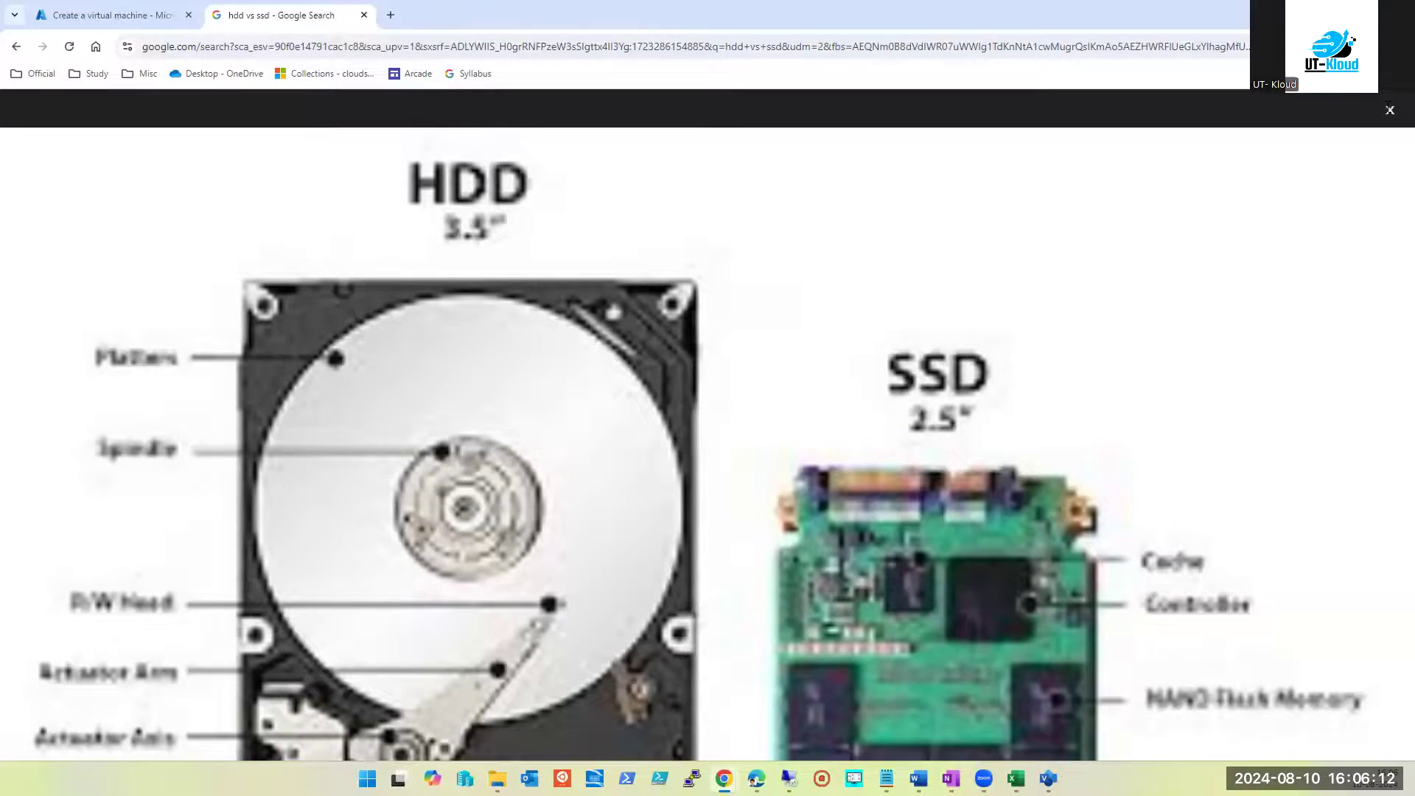
click(1390, 110)
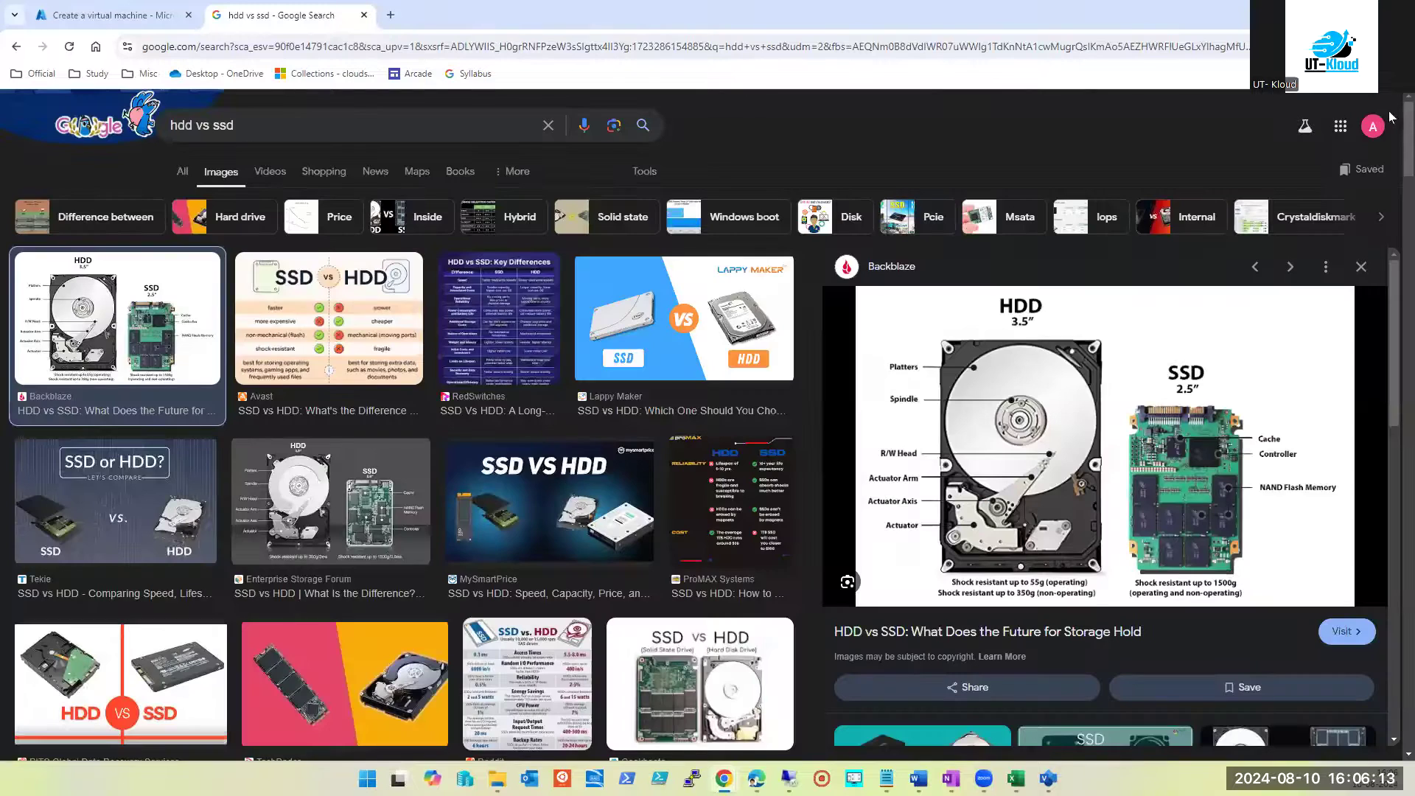
click(1103, 473)
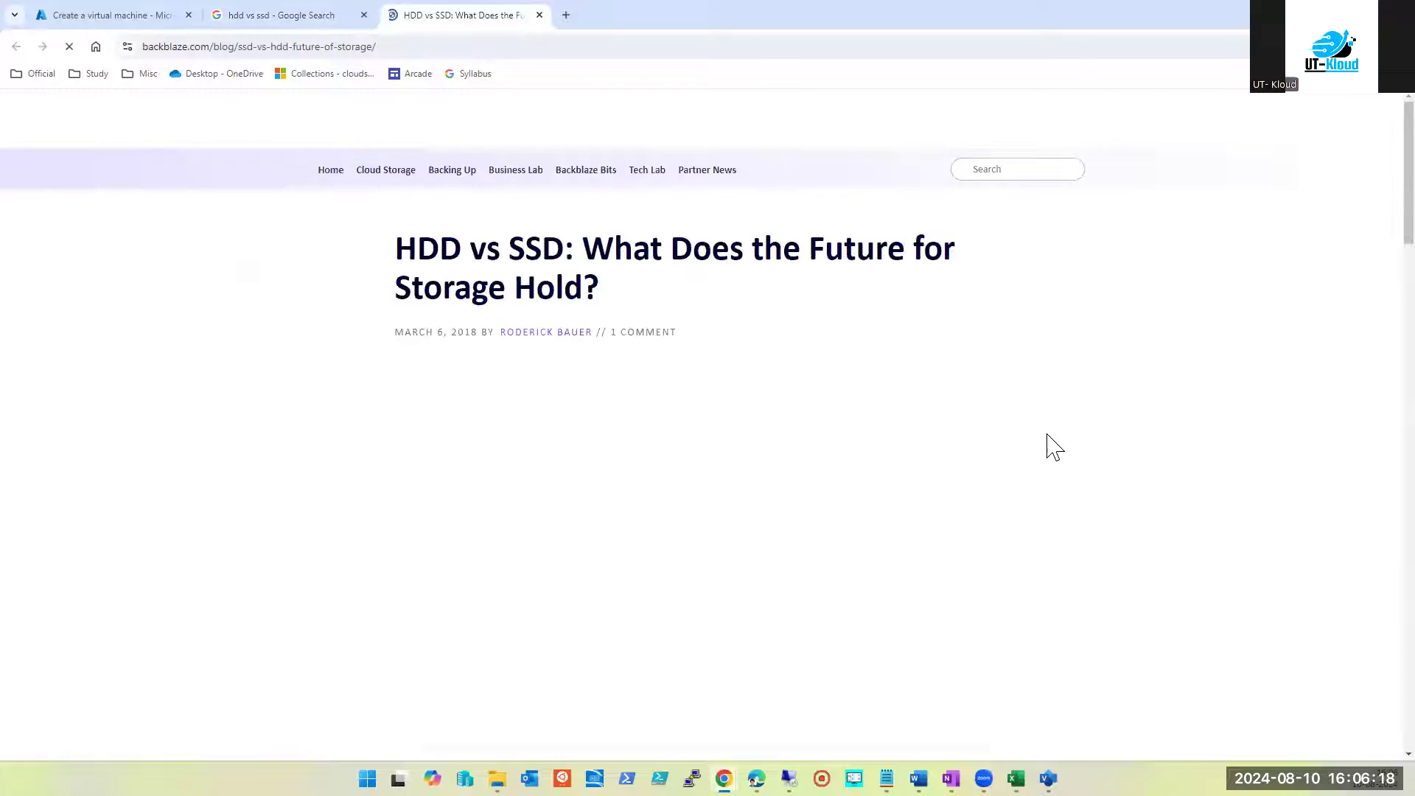
Examine the article's labelled HDD and SSD component diagram at a larger scale and return to the virtual machine's disk type options
scroll(1043, 443, down, 10)
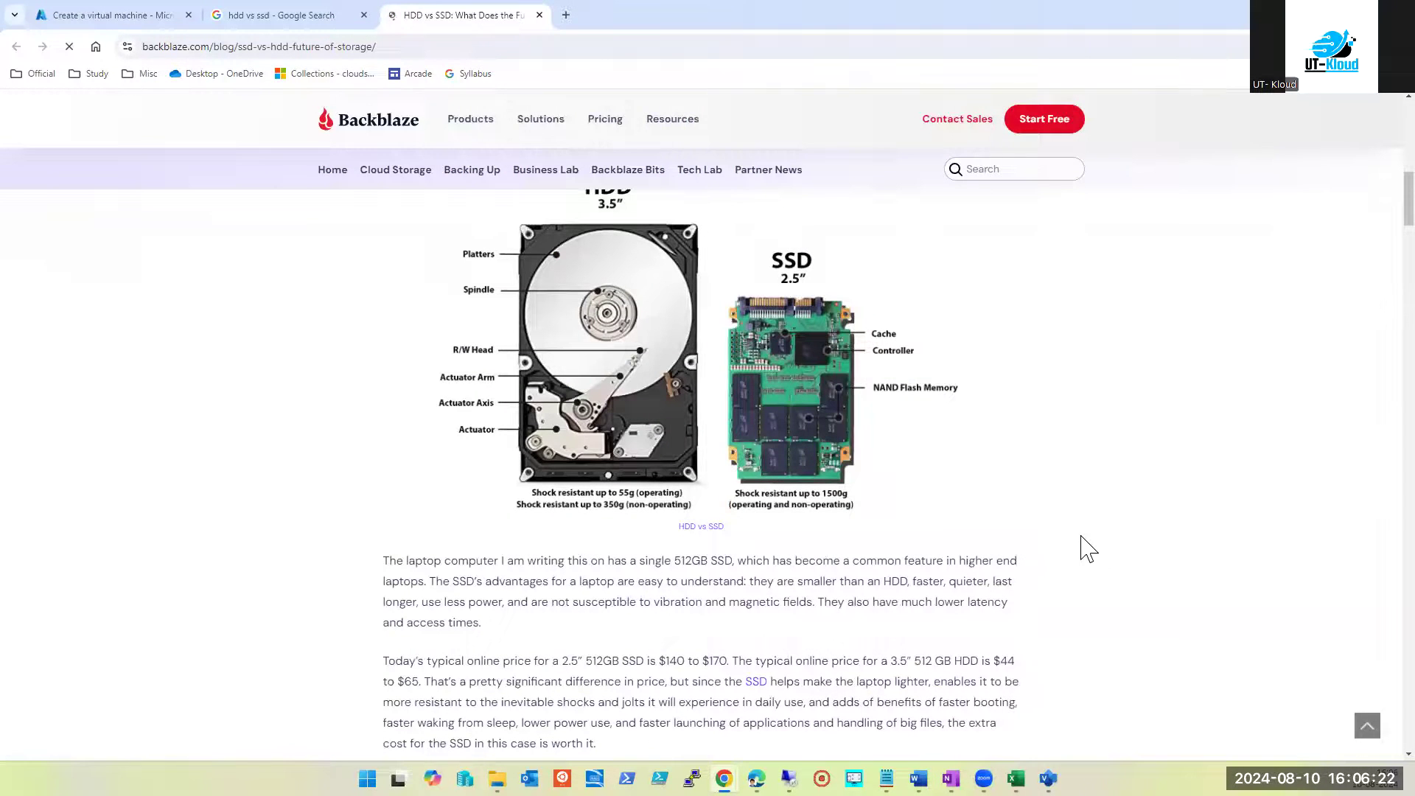
scroll(1087, 549, up, 3)
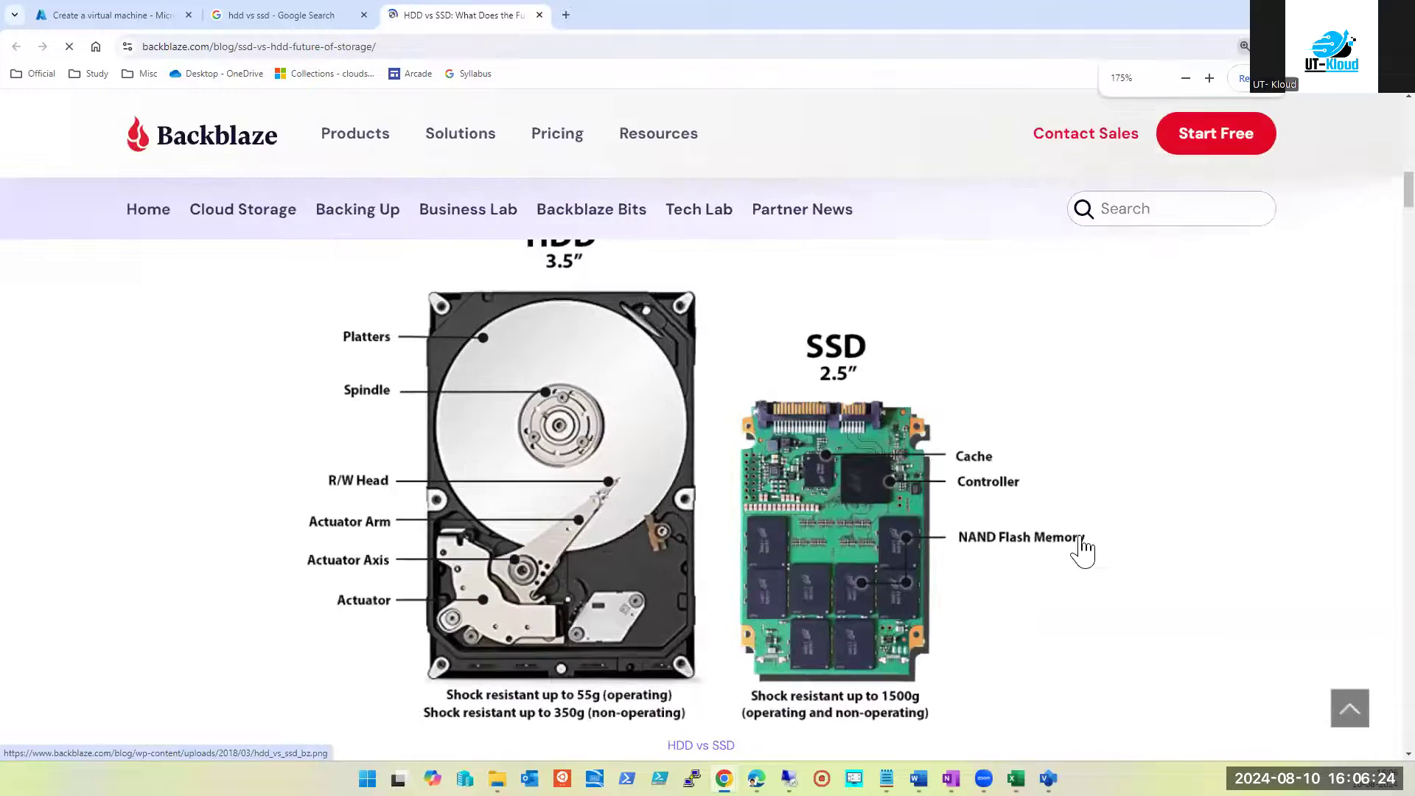
mouse_move(759, 412)
mouse_down()
mouse_move(760, 425)
mouse_move(763, 406)
mouse_up()
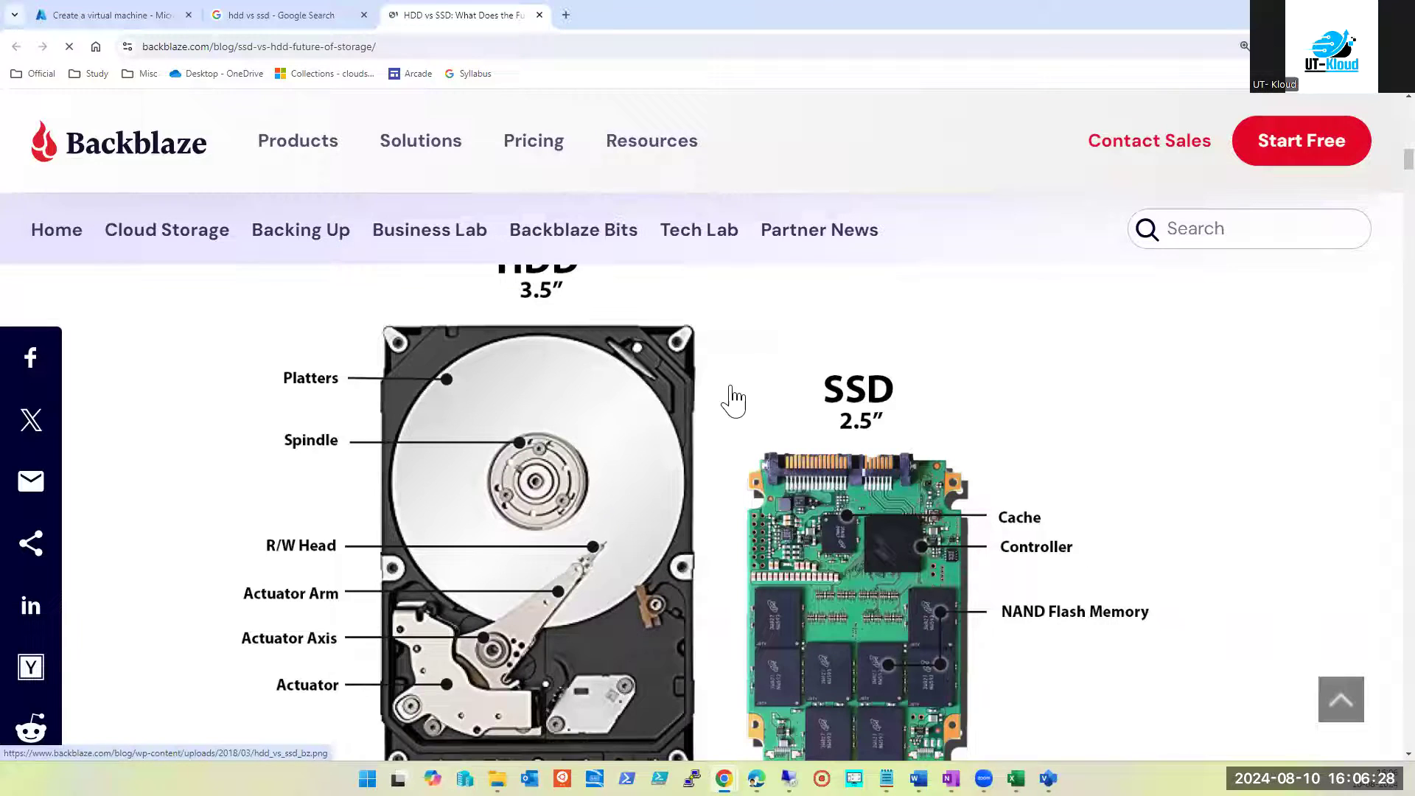
scroll(733, 401, up, 1)
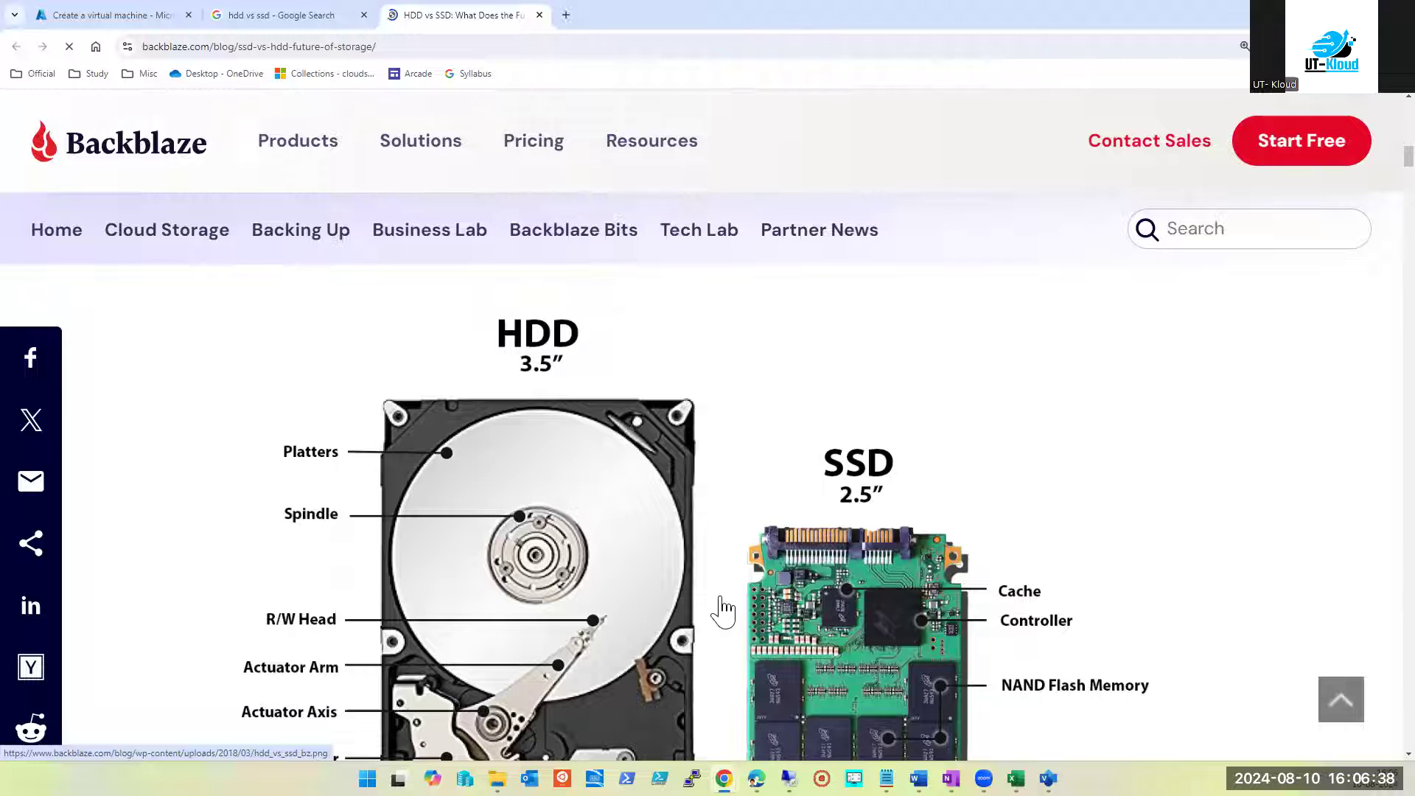
scroll(735, 623, down, 2)
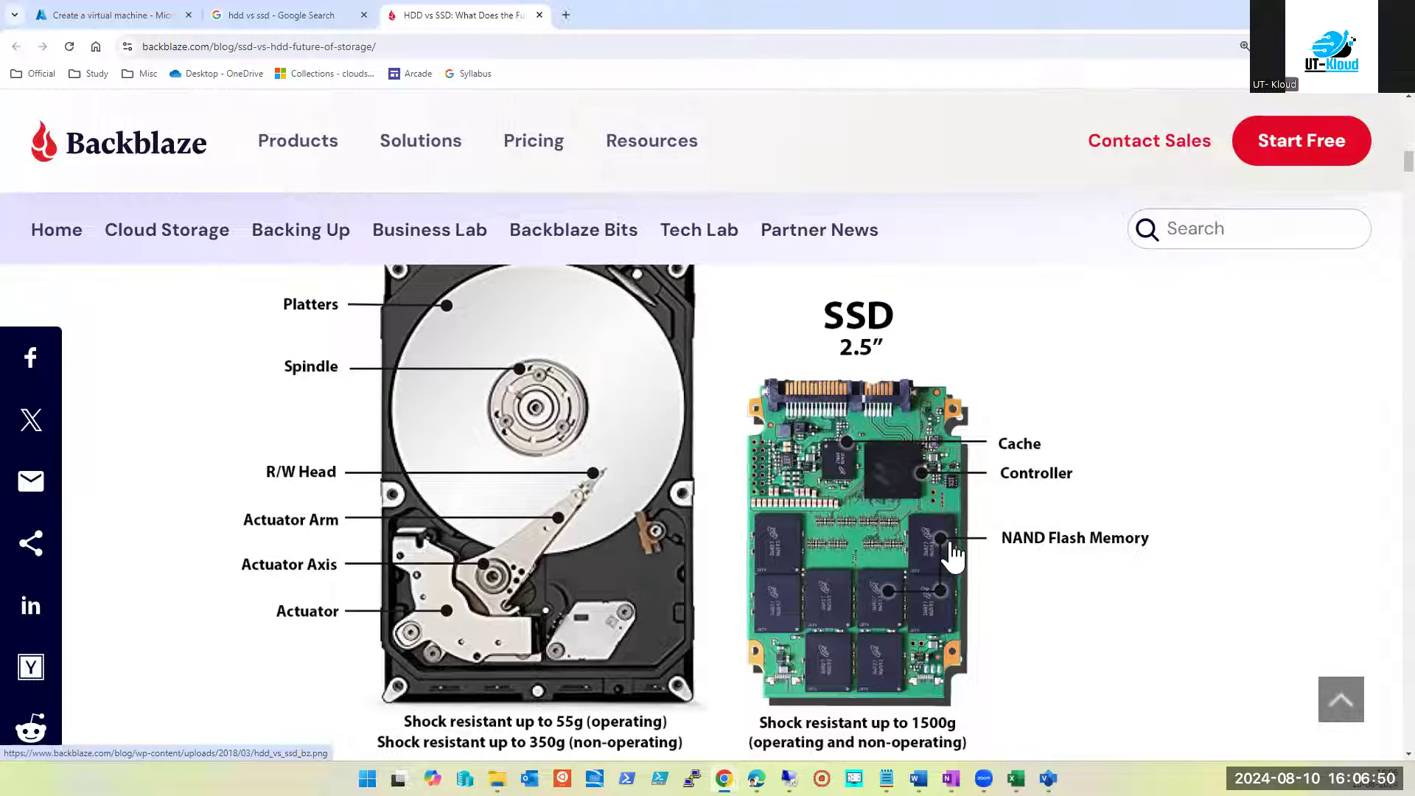
scroll(952, 553, up, 2)
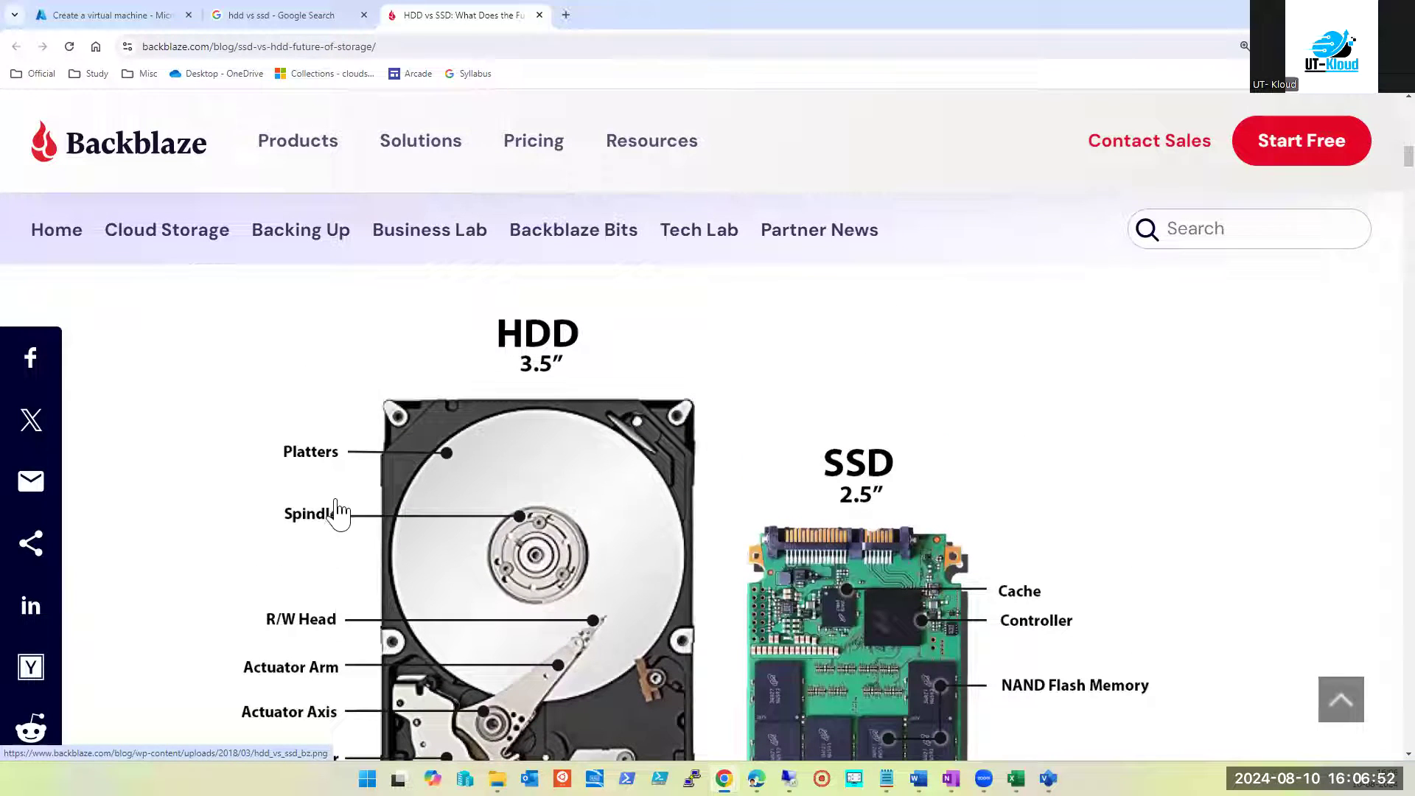
scroll(381, 451, down, 1)
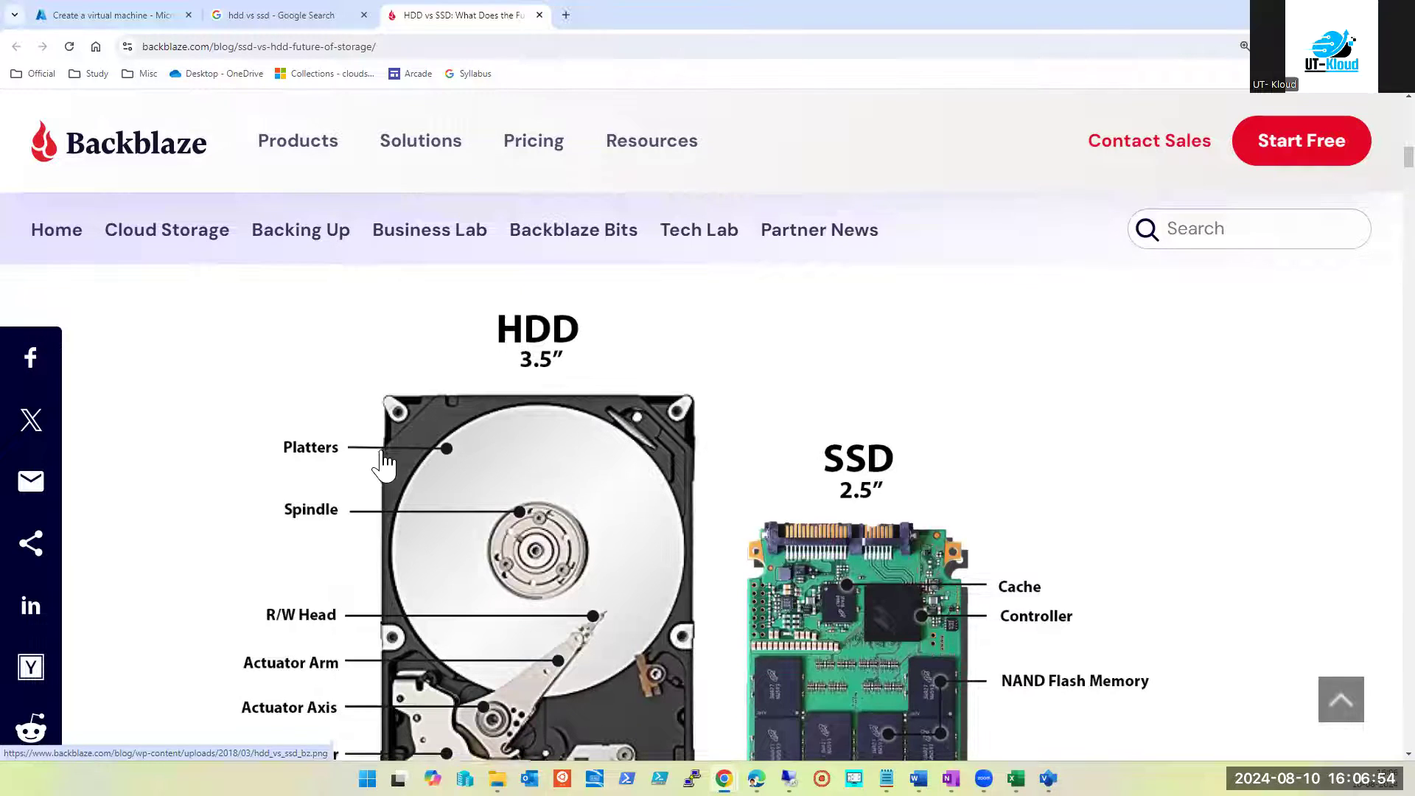
scroll(383, 453, down, 1)
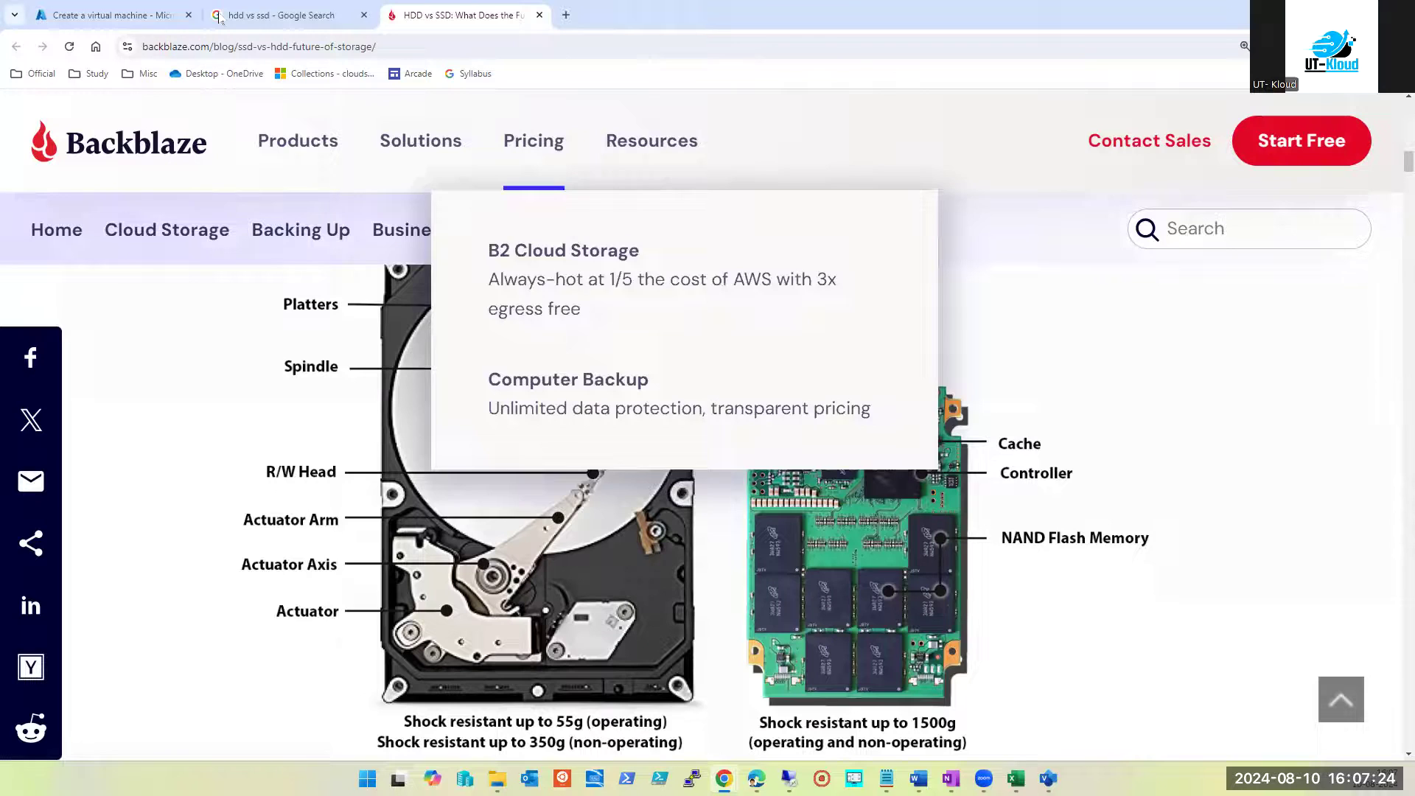
click(159, 16)
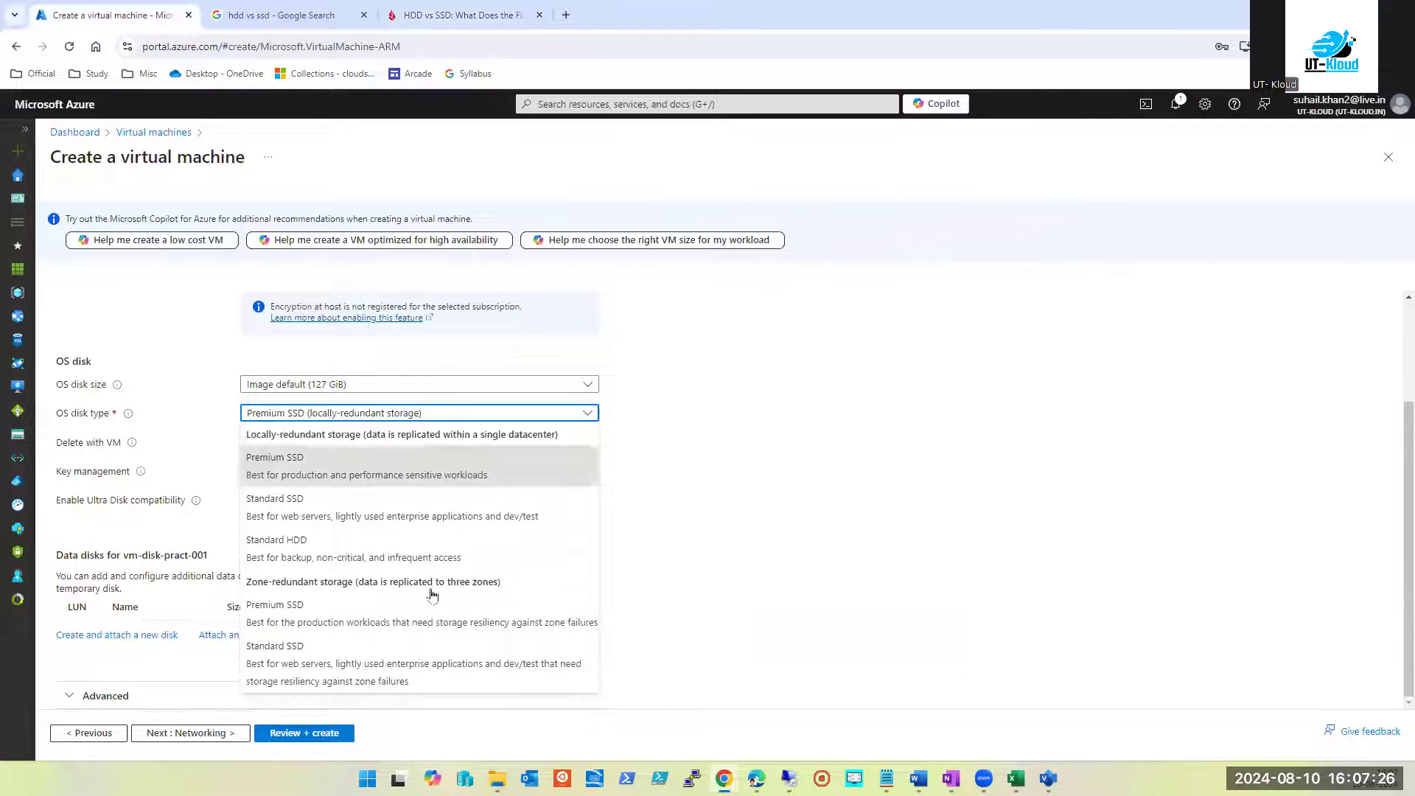
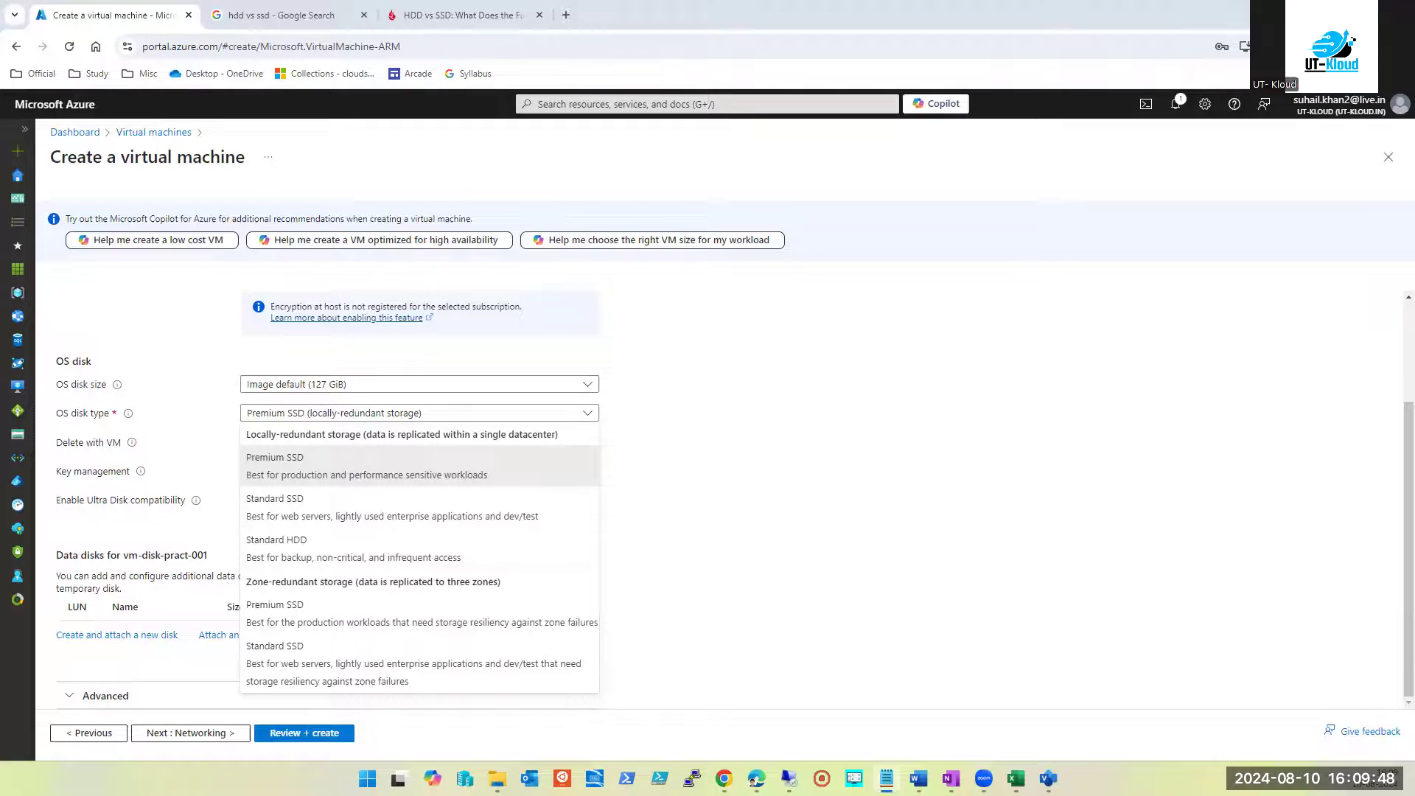
Switch to the virtual machine build sheet in Notepad, change its operating system to Windows Server 2022, and return to the Azure portal
drag(52, 107, 1104, 367)
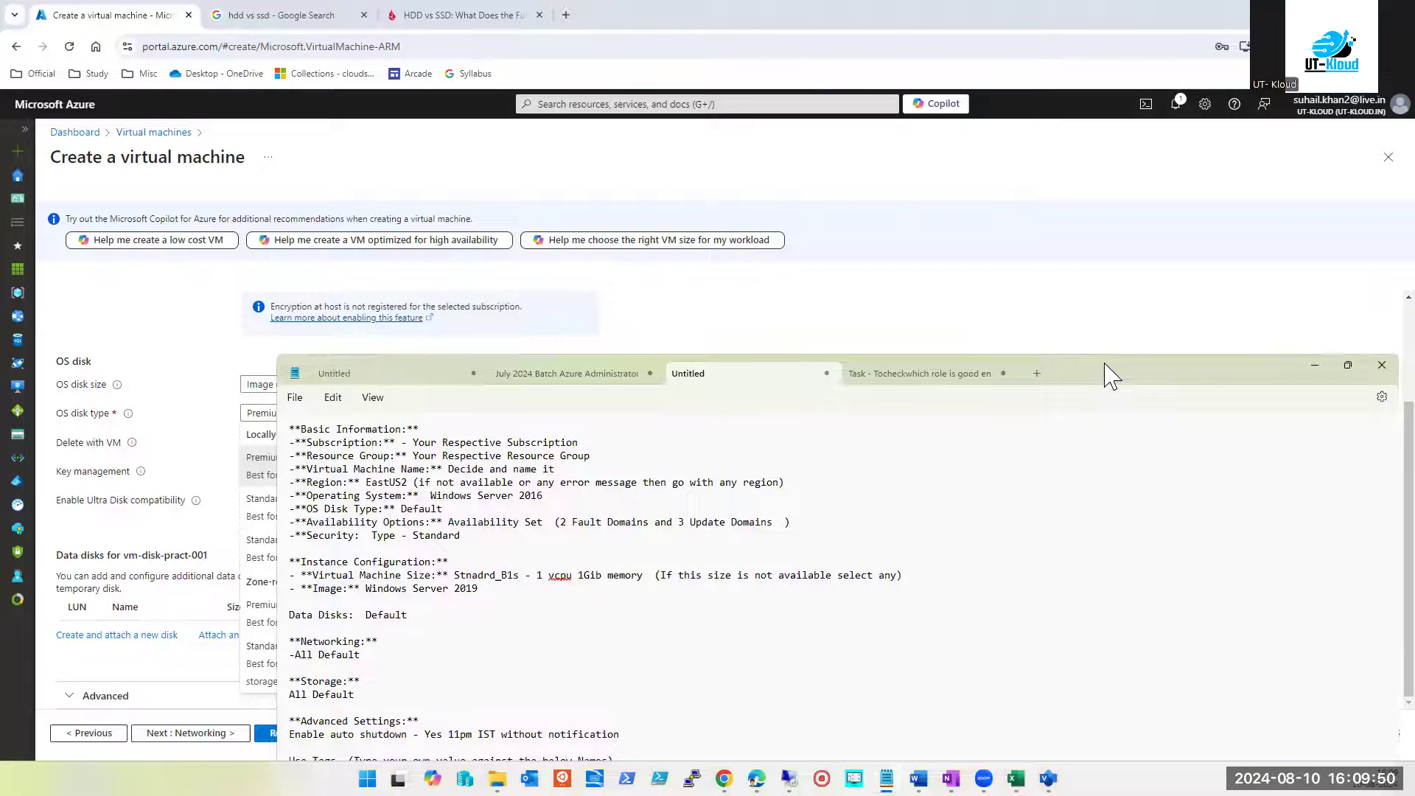
double_click(1104, 366)
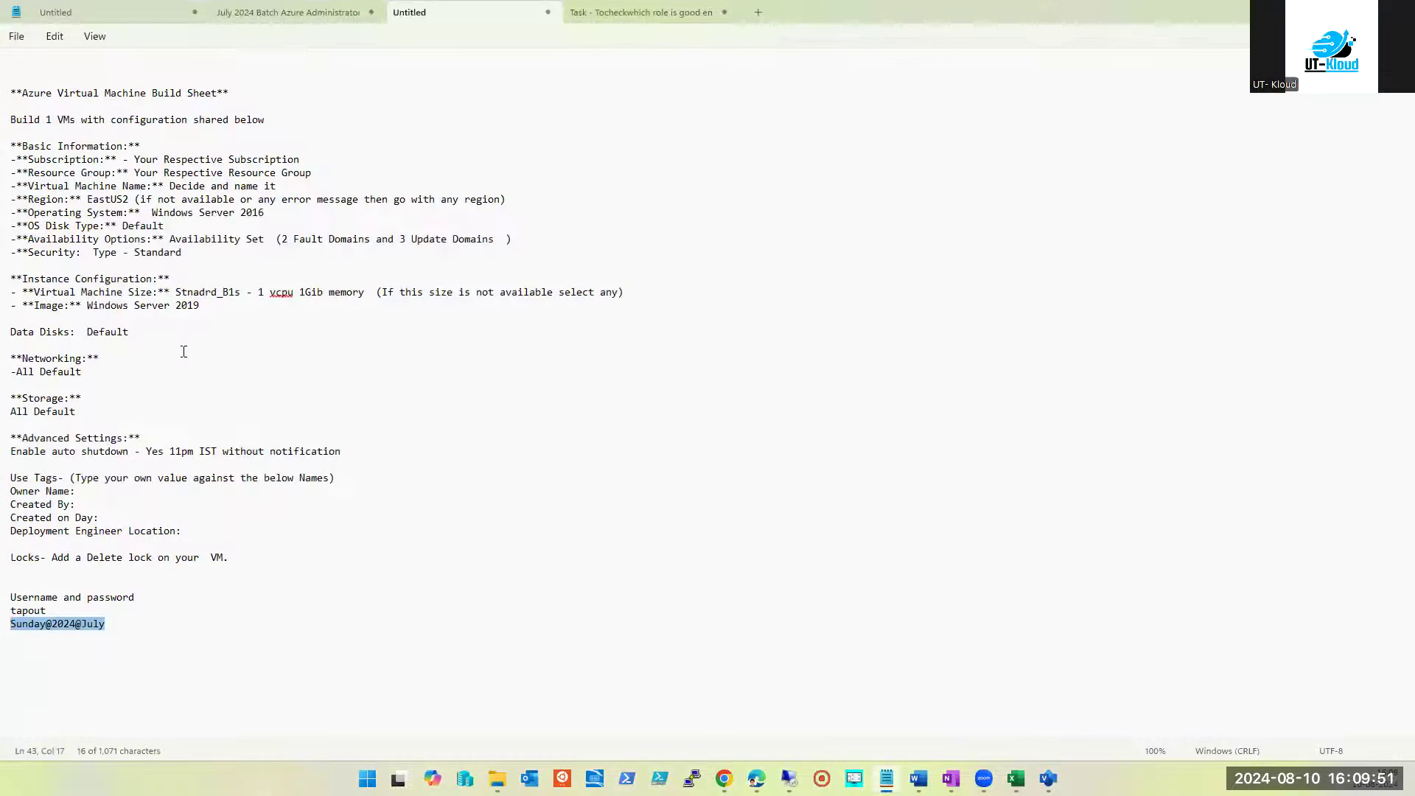
click(118, 333)
double_click(118, 333)
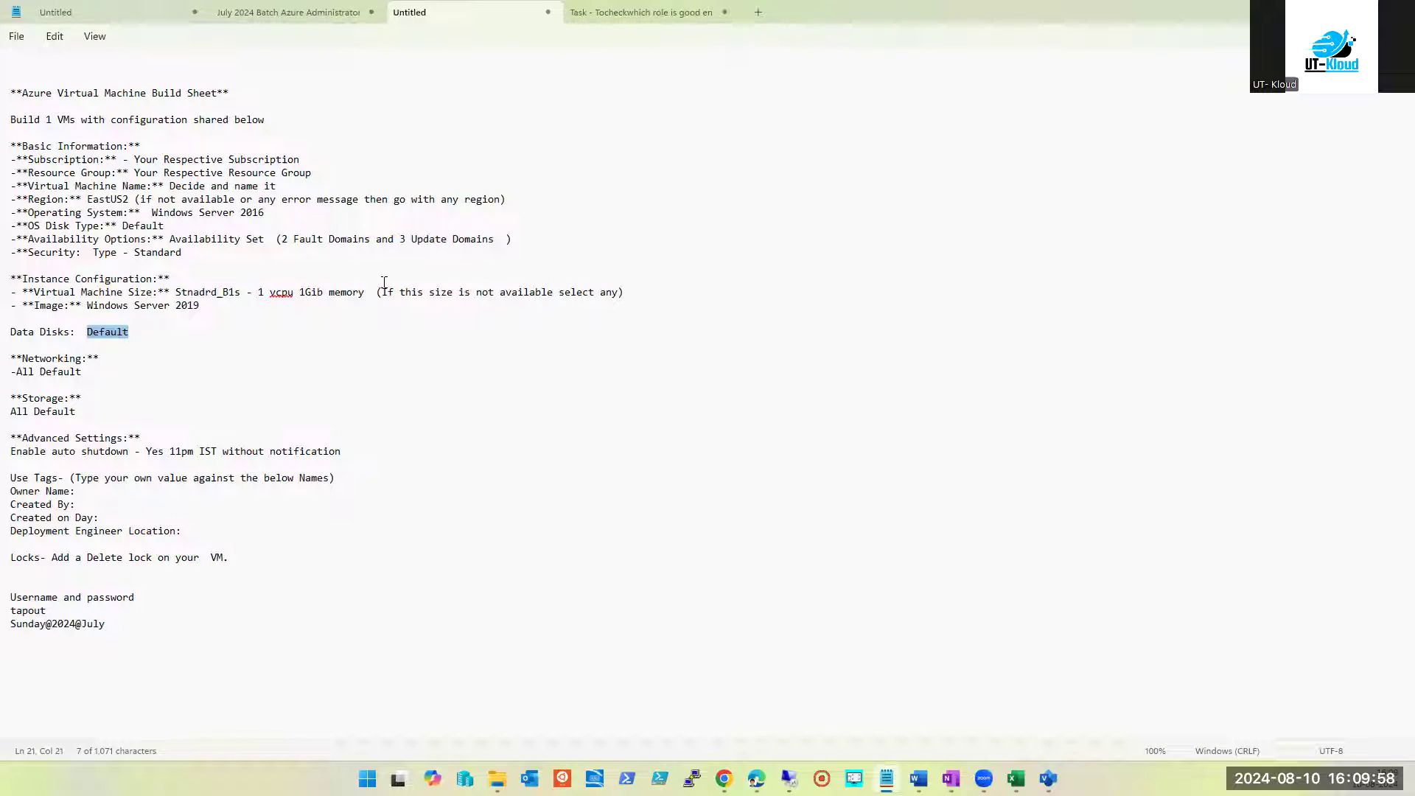
double_click(252, 213)
text(2022)
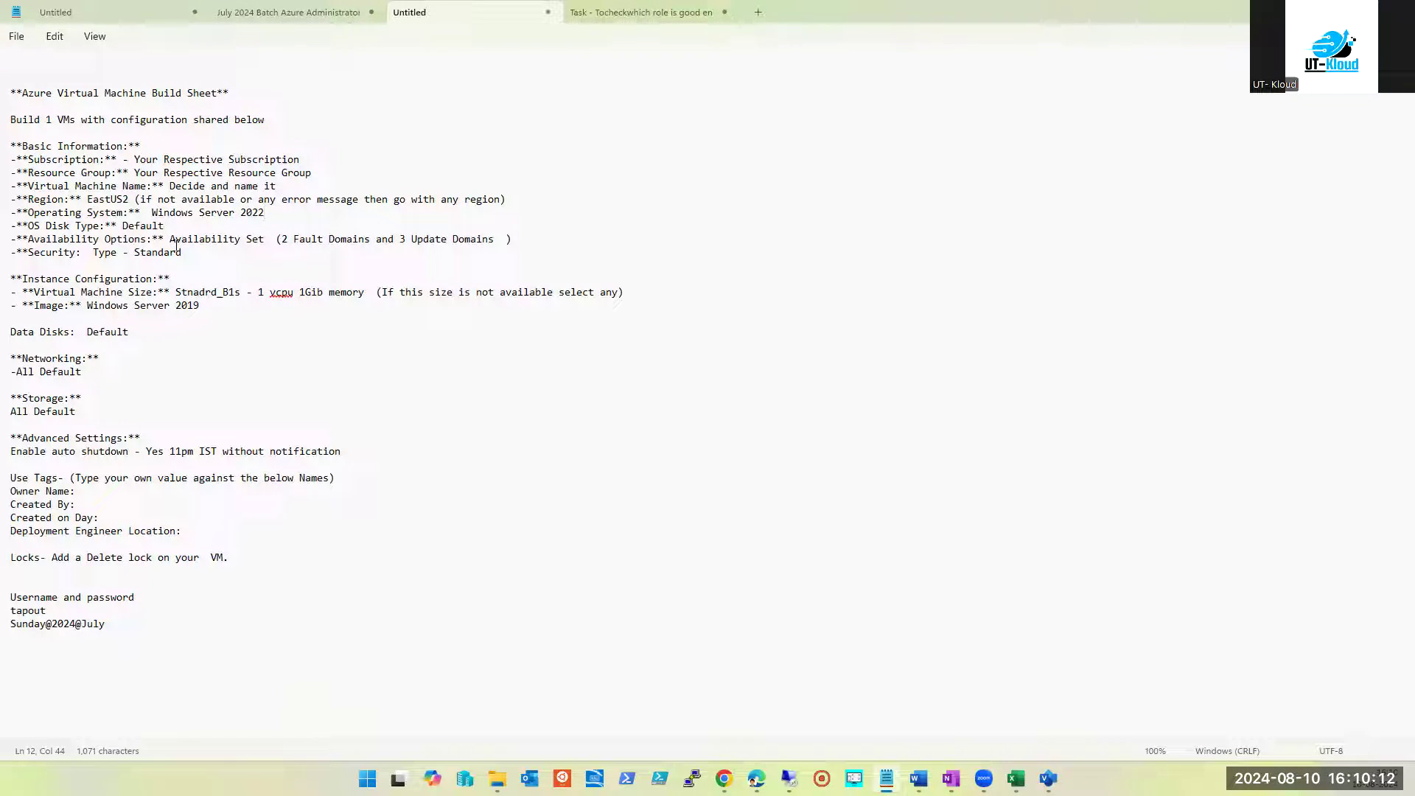
triple_click(118, 335)
double_click(118, 335)
key(alt+Tab)
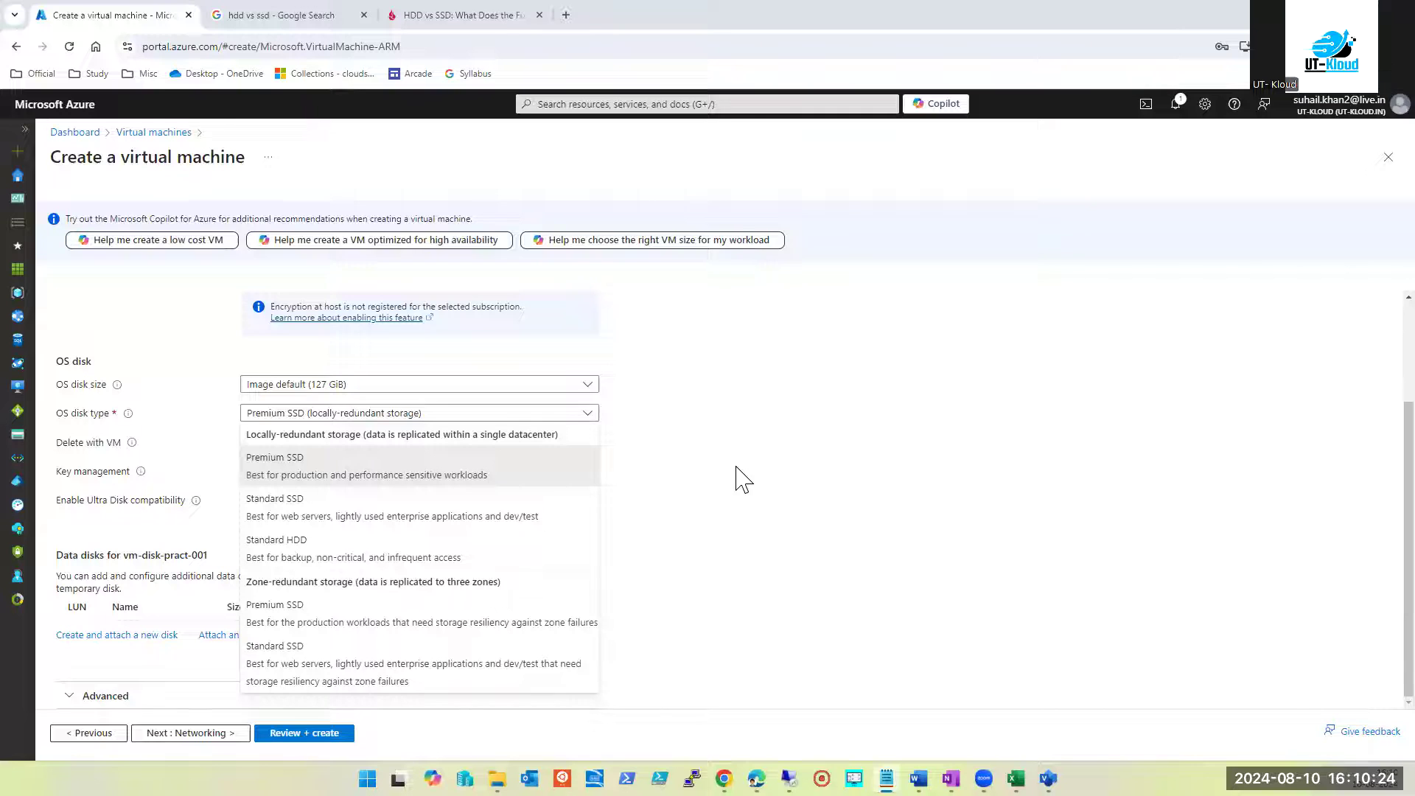
Try 2 TiB (P40) as the OS disk size and restore Image default (127 GiB)
click(483, 386)
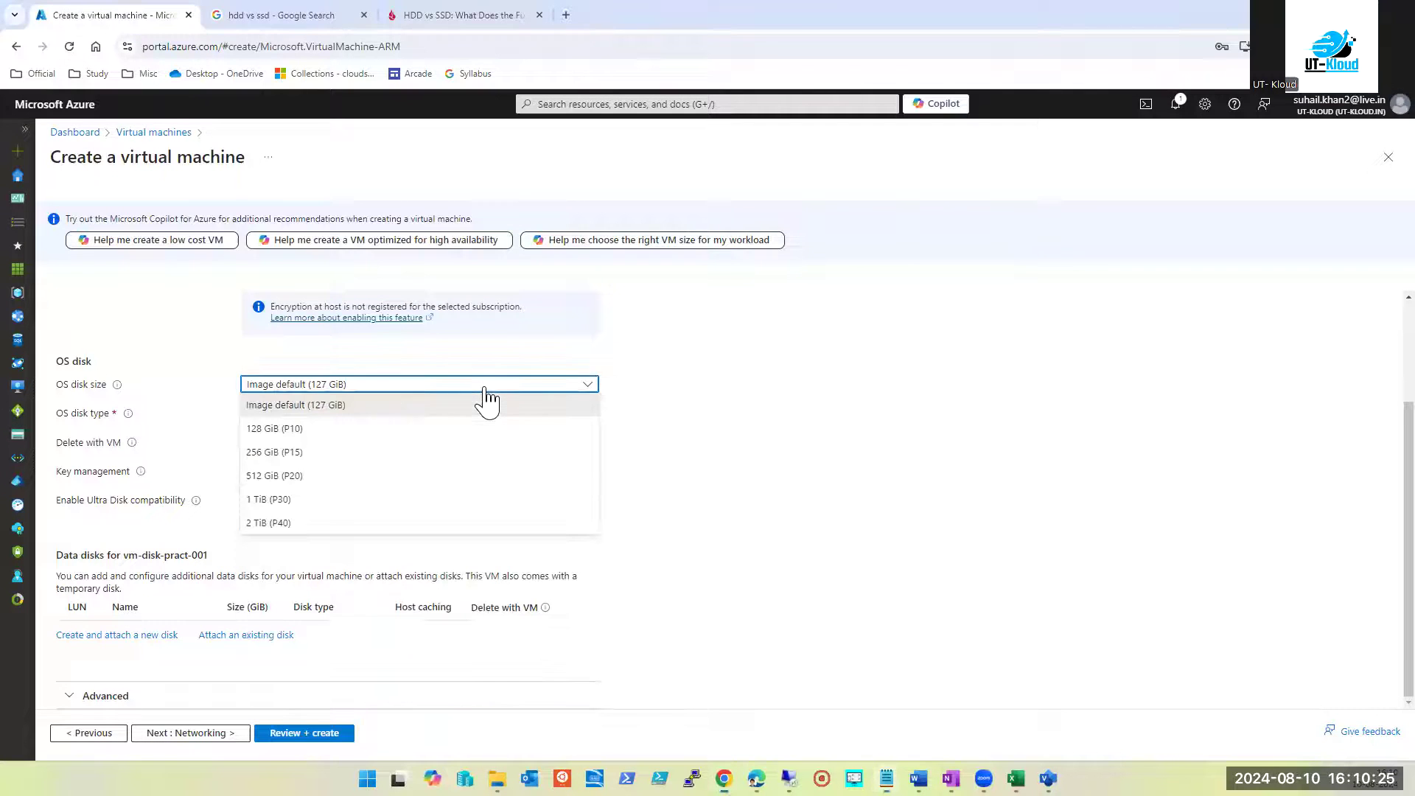
click(293, 525)
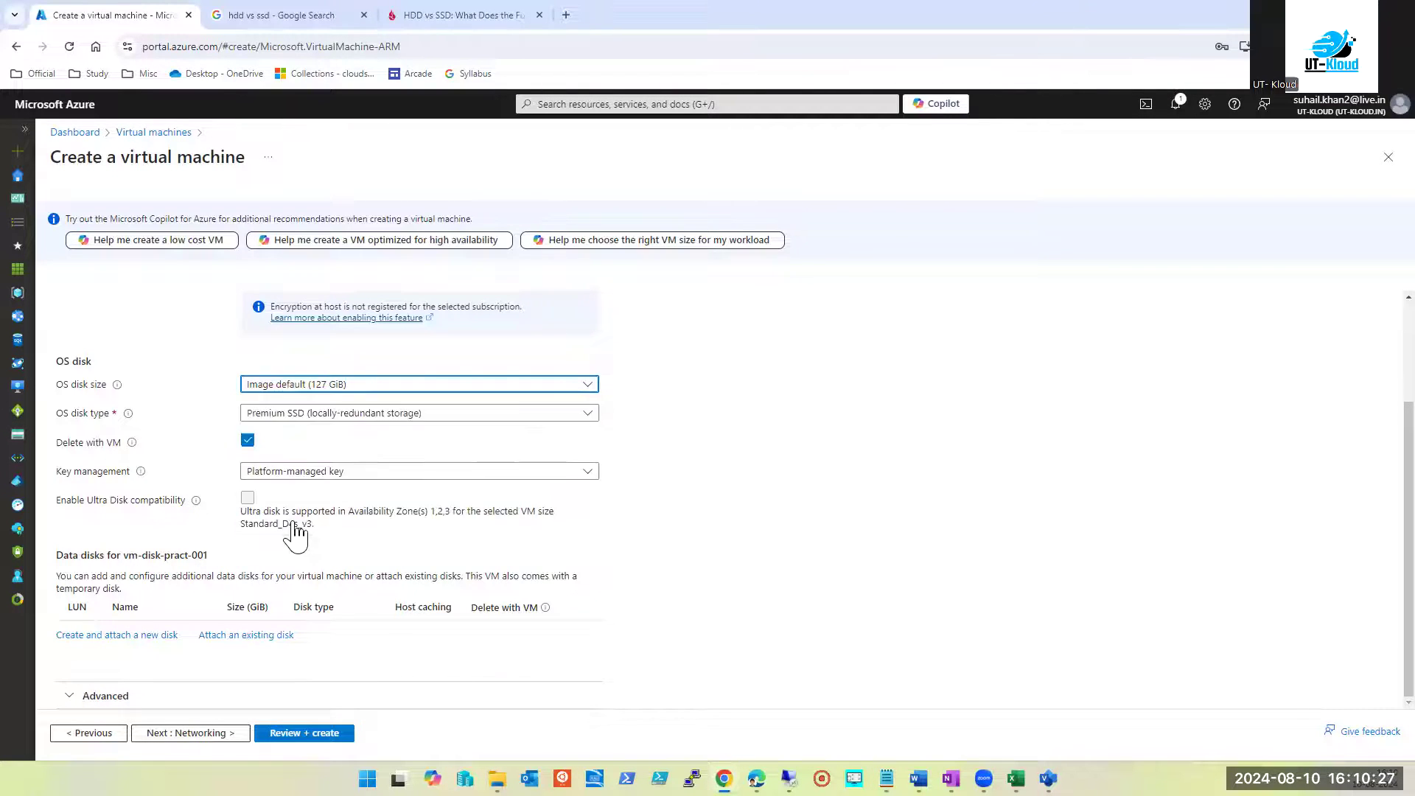
click(347, 383)
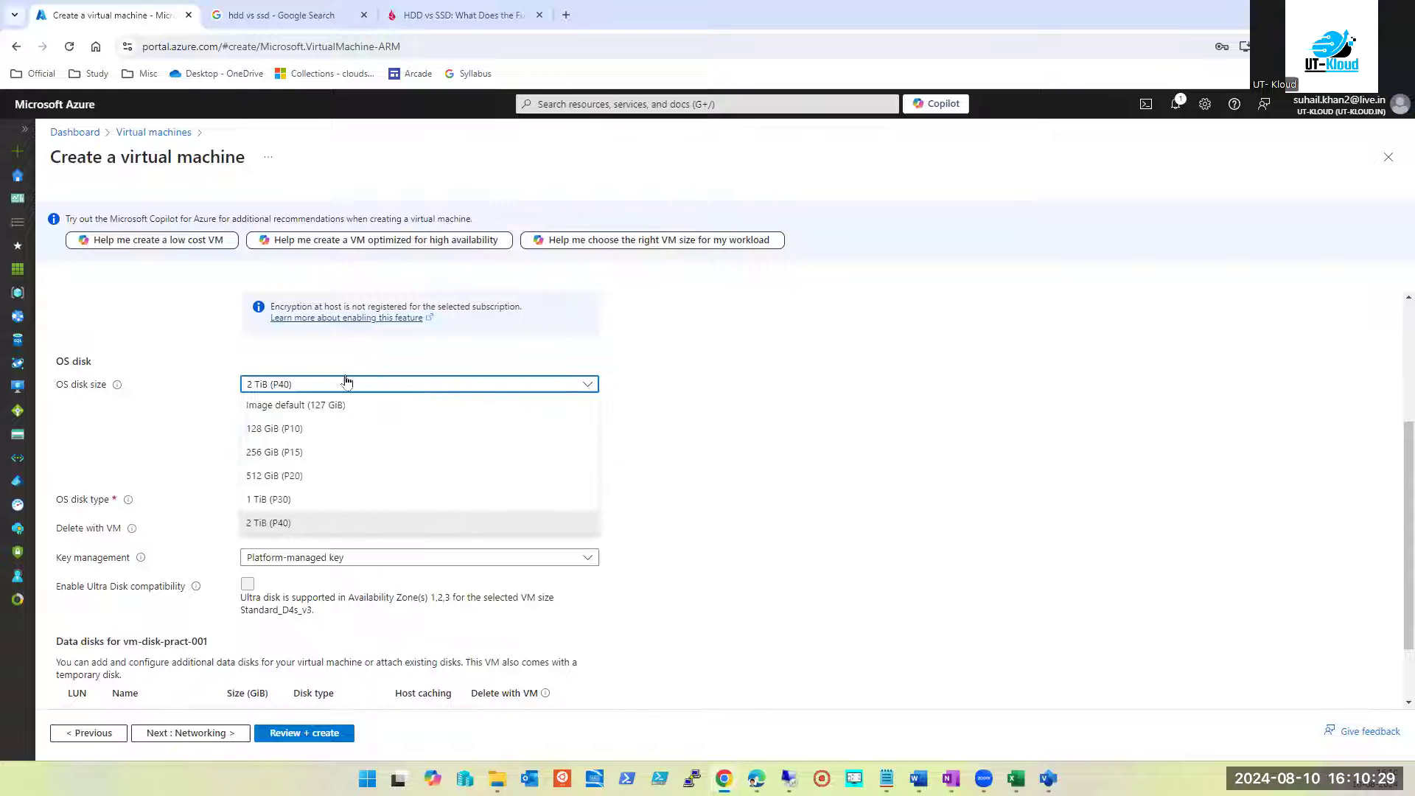
click(298, 411)
click(384, 414)
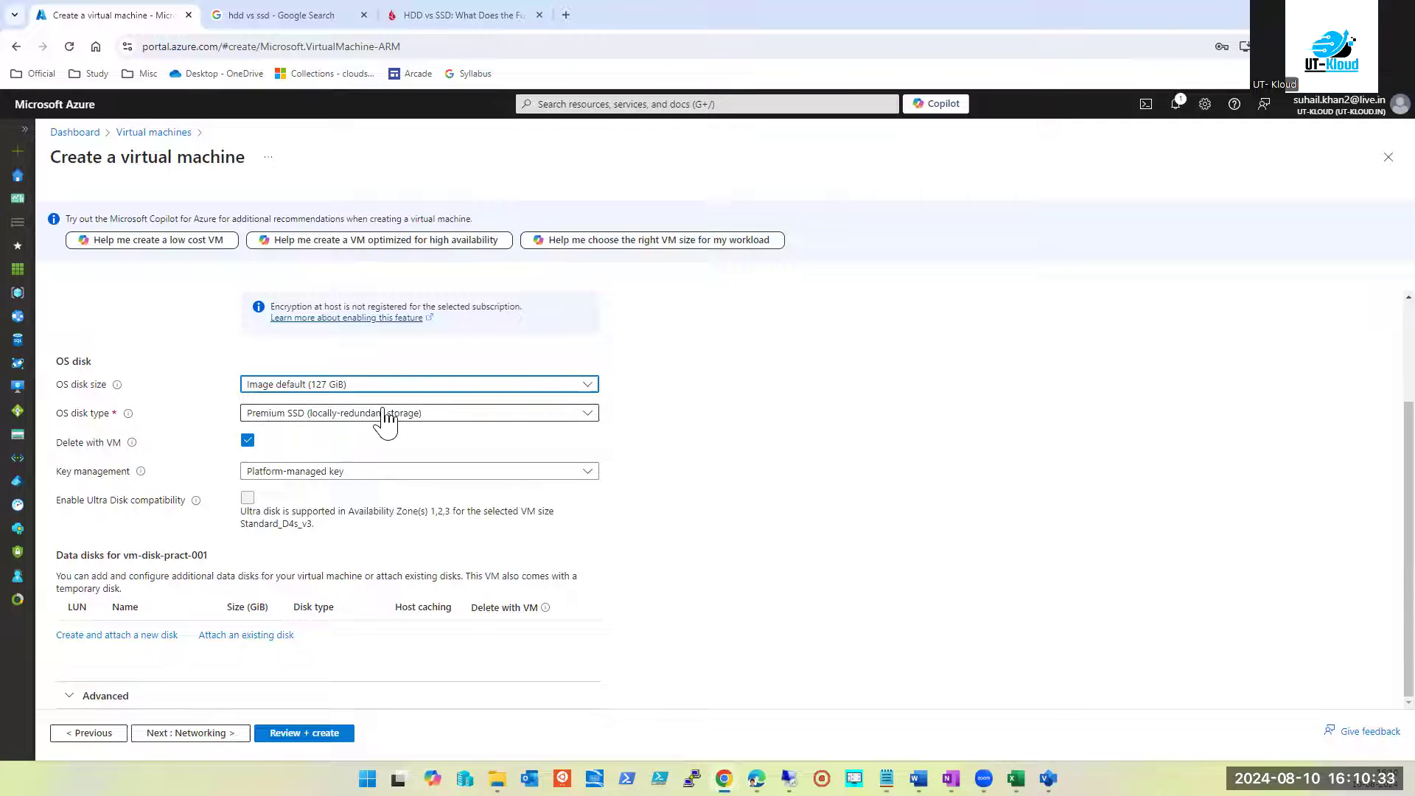
Compare the OS disk size and OS disk type settings and review the type options, keeping locally-redundant Premium SSD
double_click(80, 385)
triple_click(79, 391)
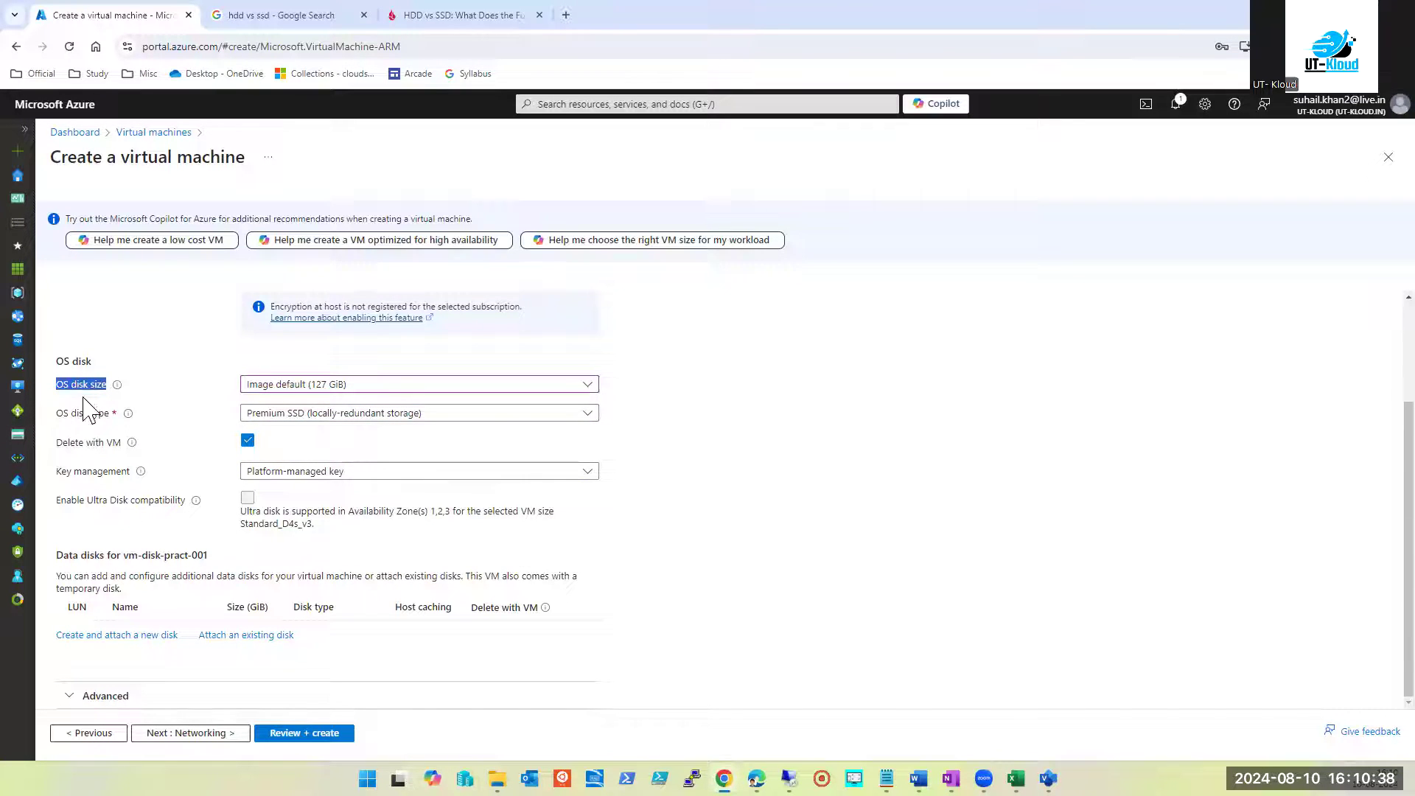
triple_click(89, 413)
click(79, 390)
double_click(78, 384)
double_click(89, 412)
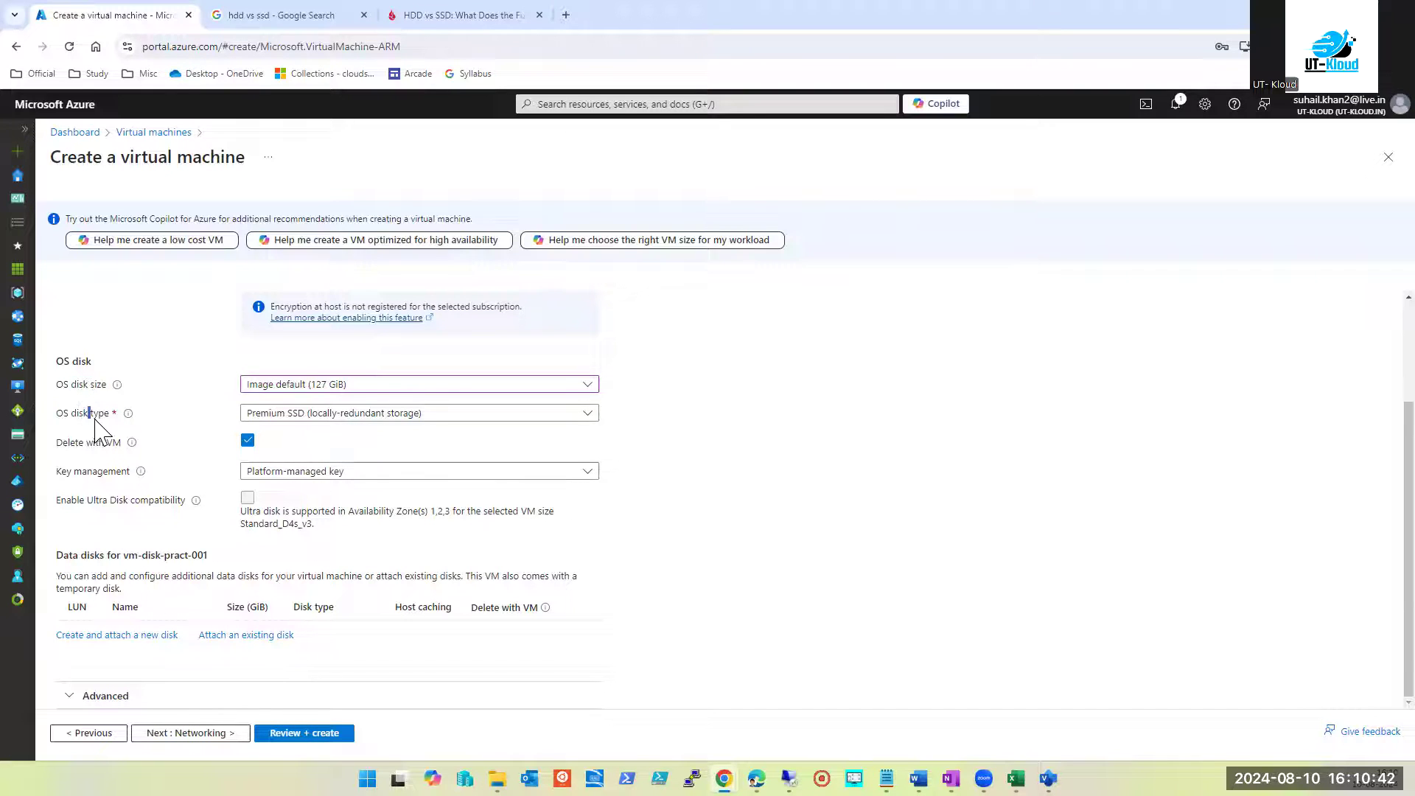
click(426, 415)
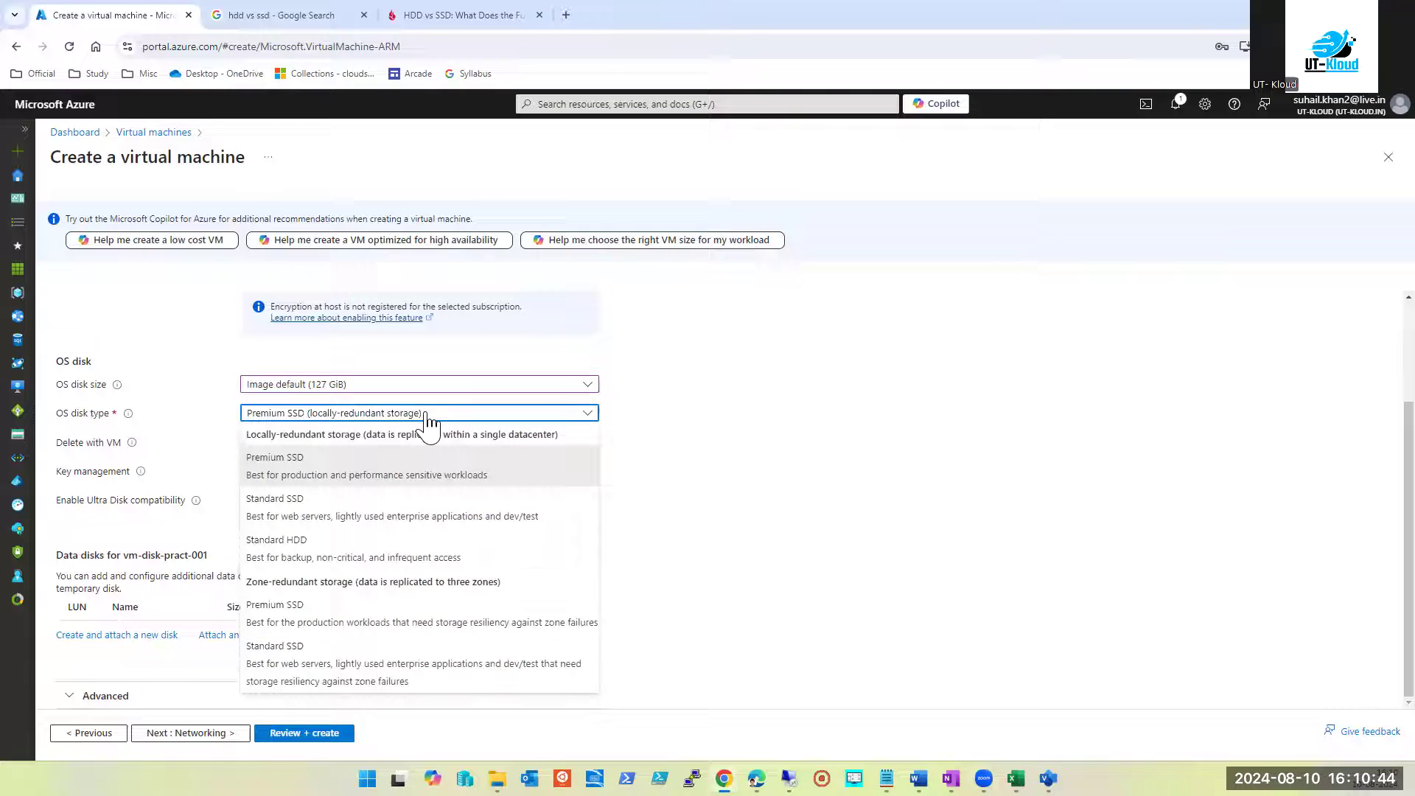
click(372, 458)
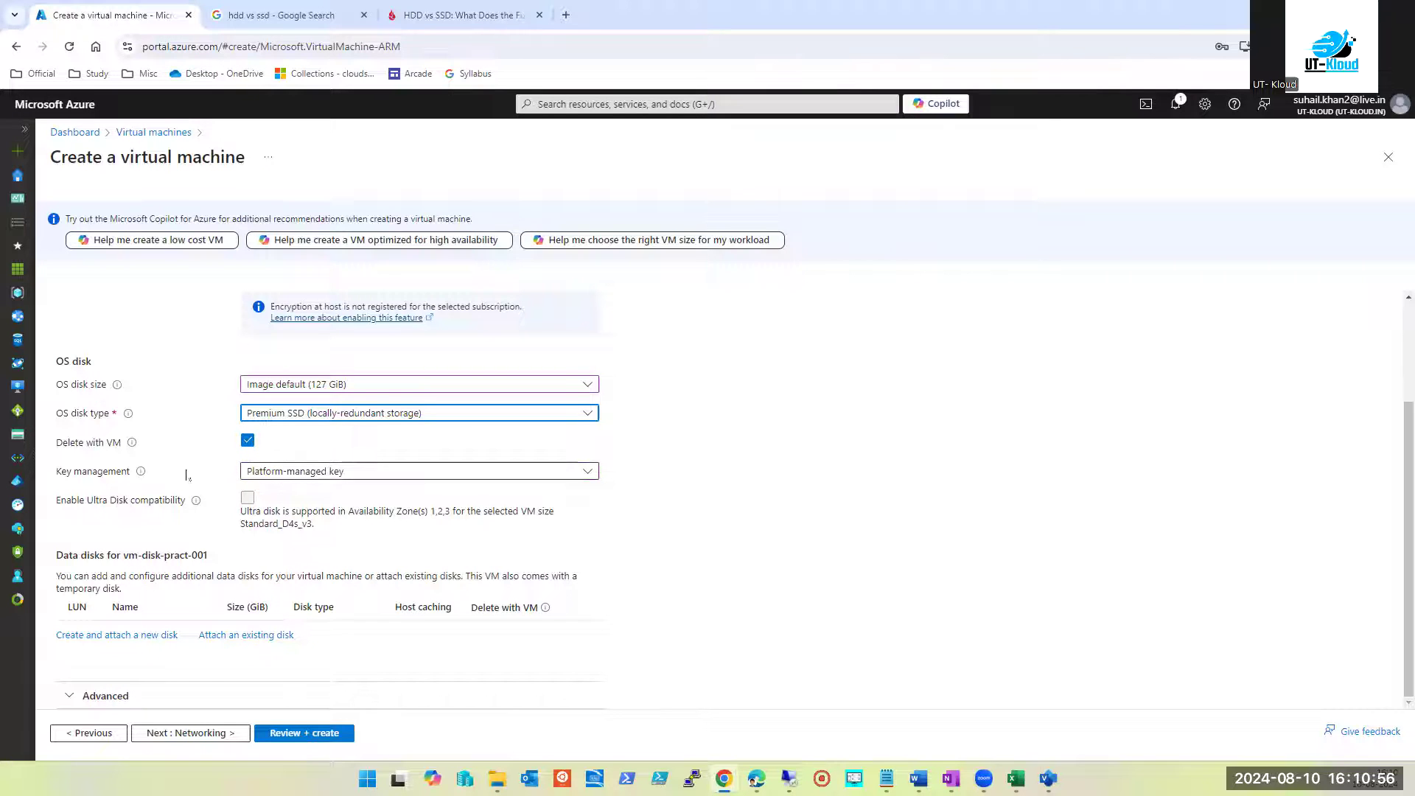
Review the OS disk's key management options, leaving it on Platform-managed key
click(397, 475)
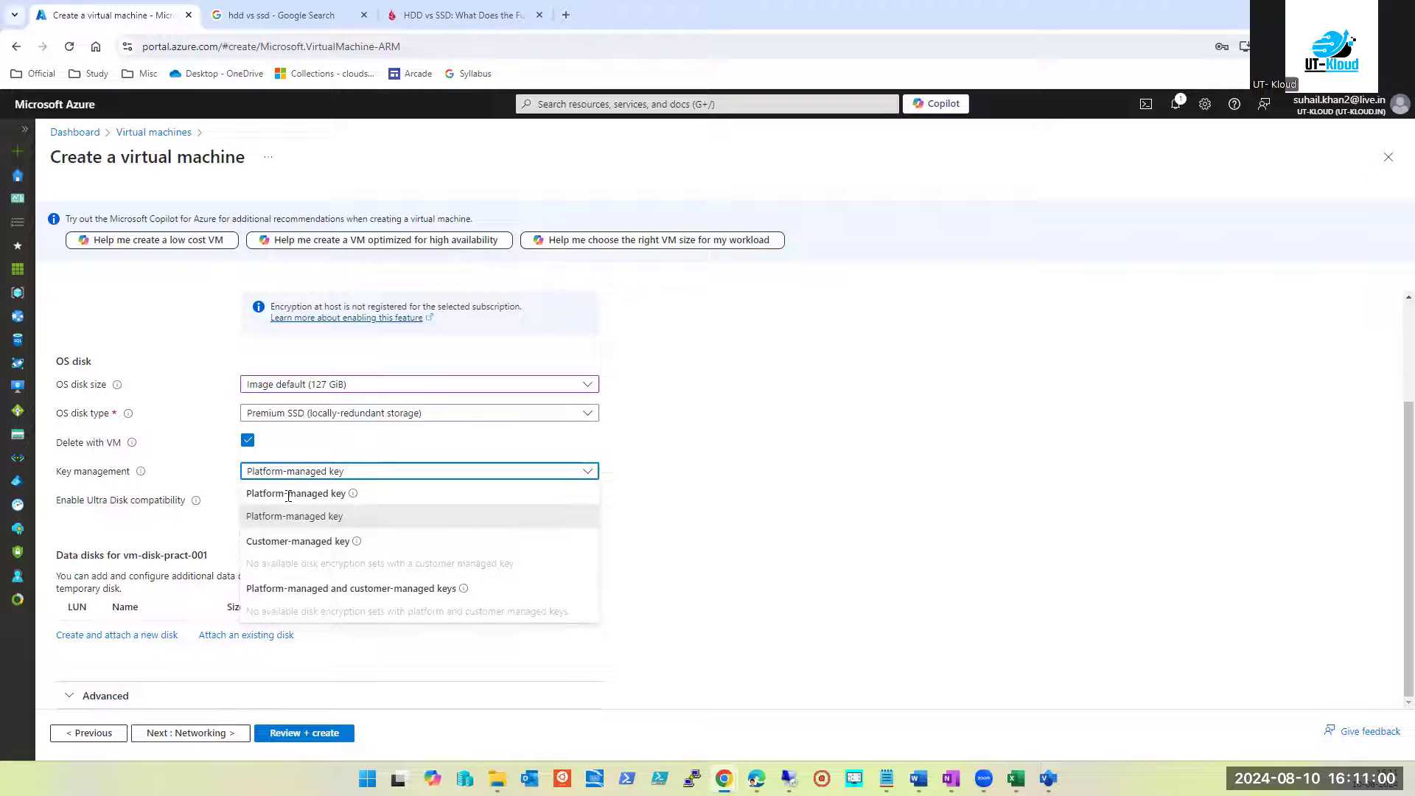
click(852, 512)
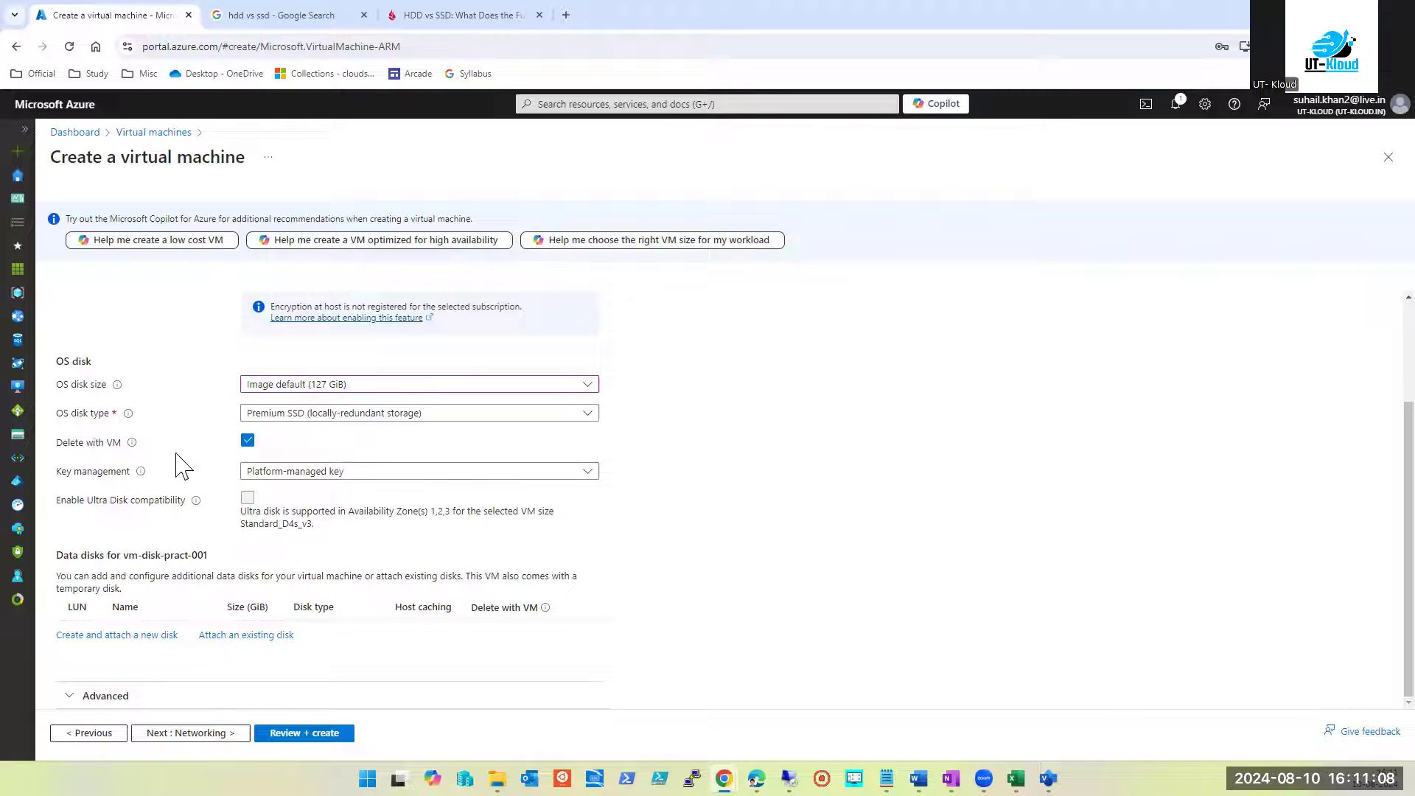
click(359, 414)
click(785, 436)
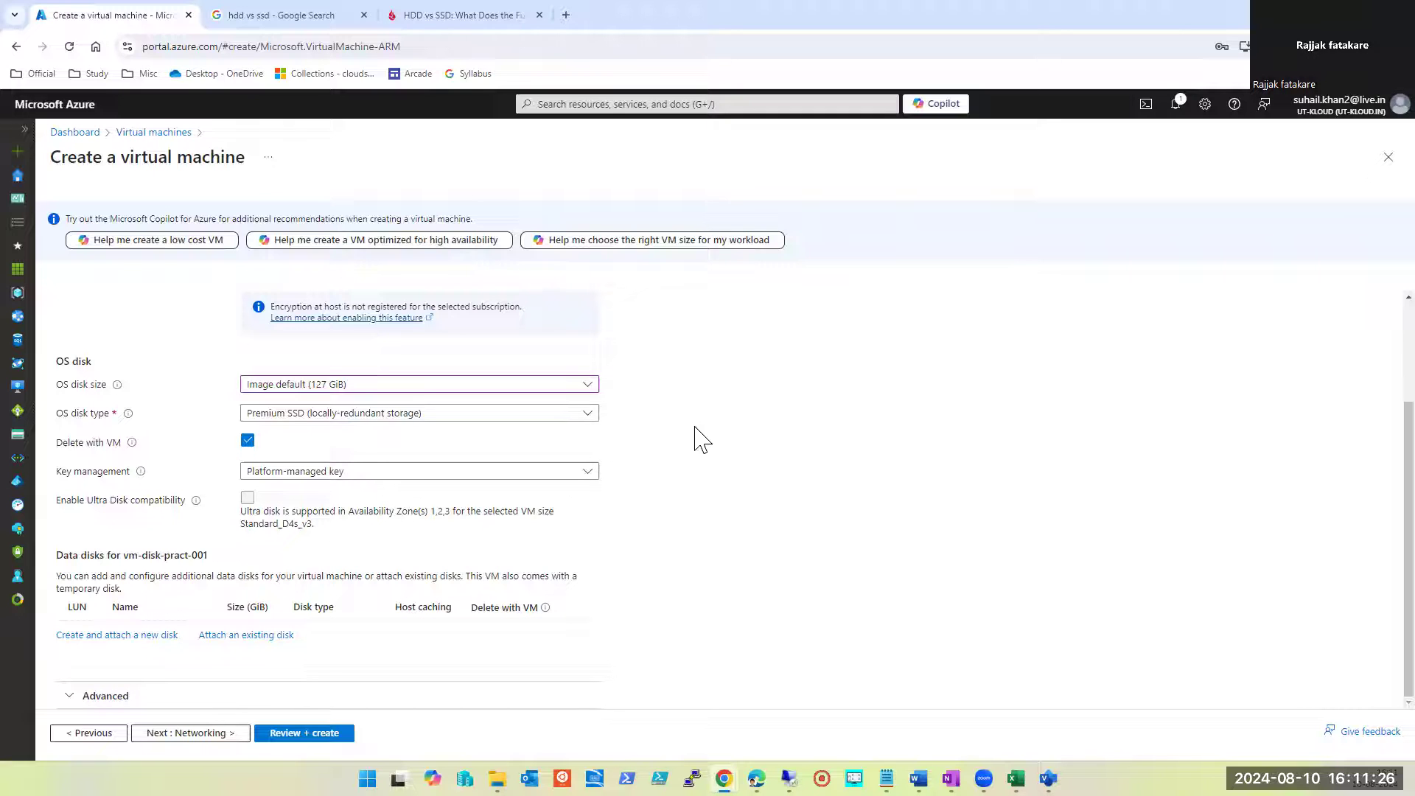
Start a new data disk for the virtual machine, keeping the suggested name and None (empty disk) as the source type
click(145, 635)
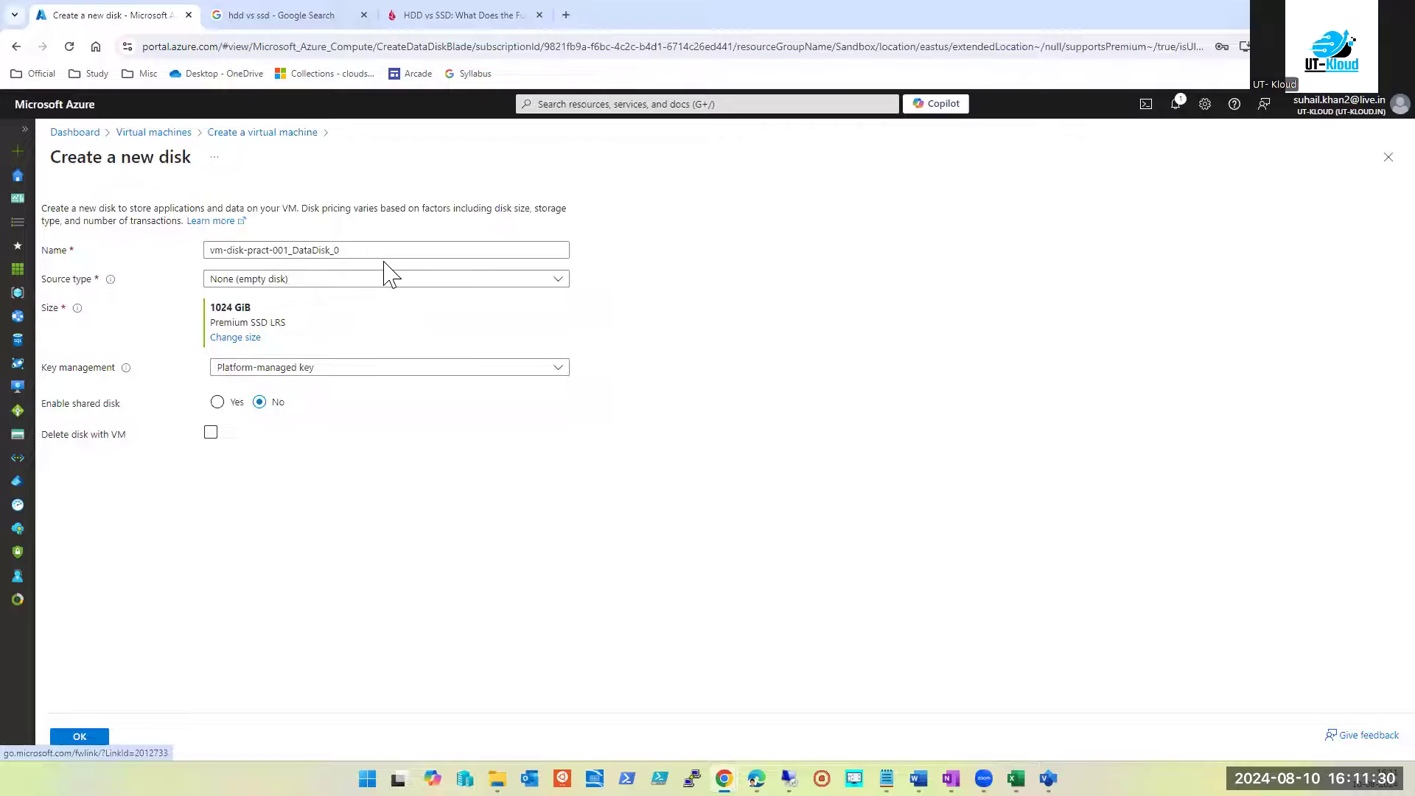
drag(380, 255, 194, 278)
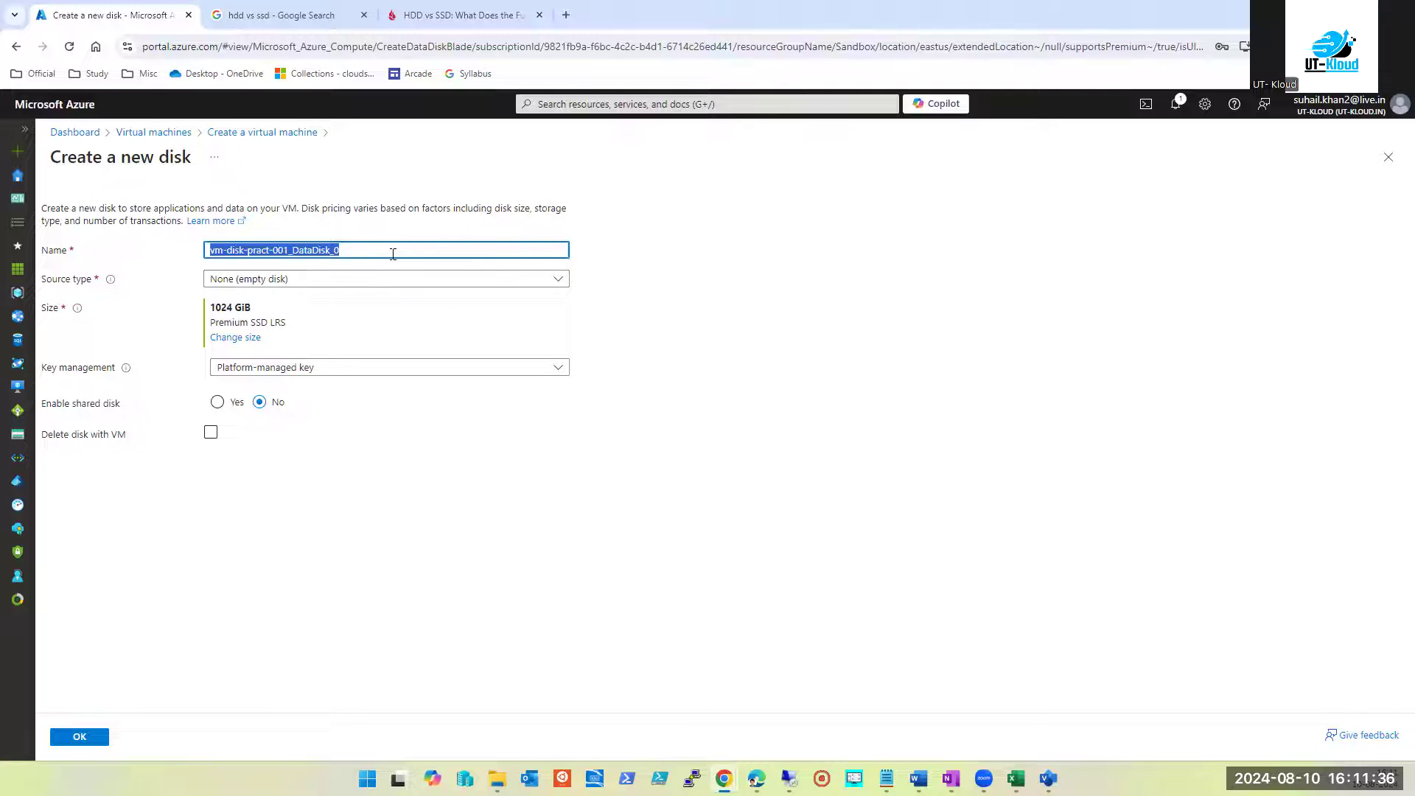
click(355, 282)
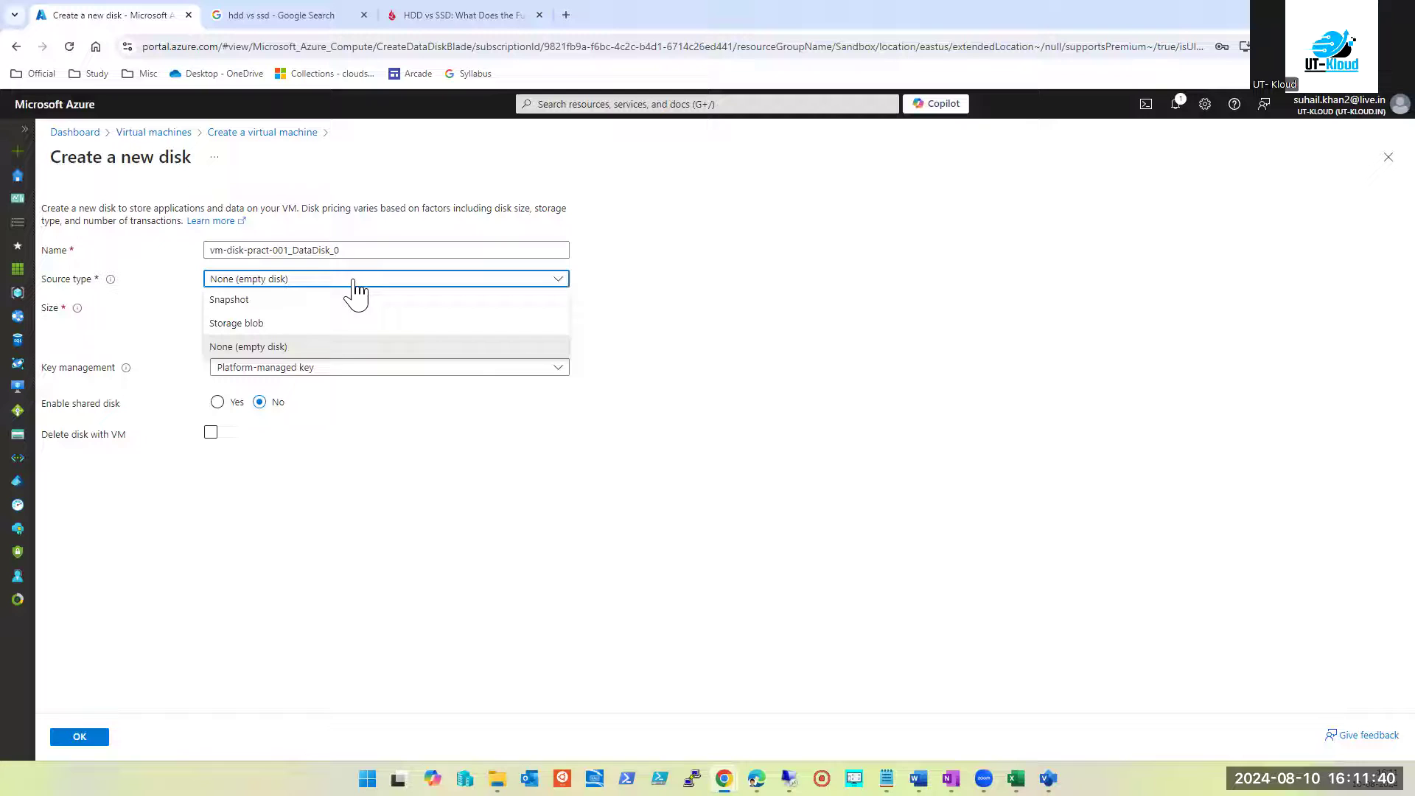
click(369, 348)
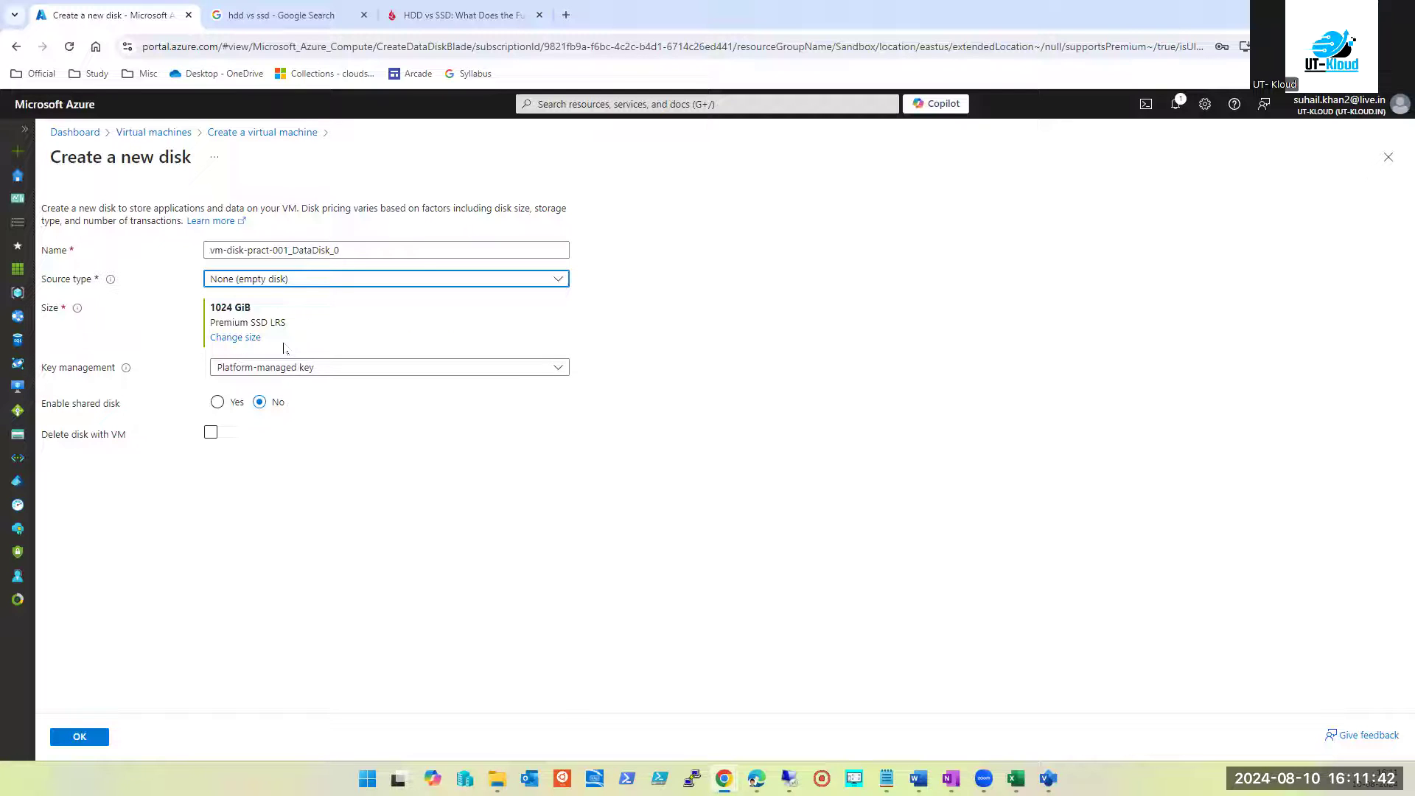
Set the new data disk's size to 64 GiB on locally-redundant Premium SSD, reviewing the performance tier options without choosing an upgrade
click(245, 345)
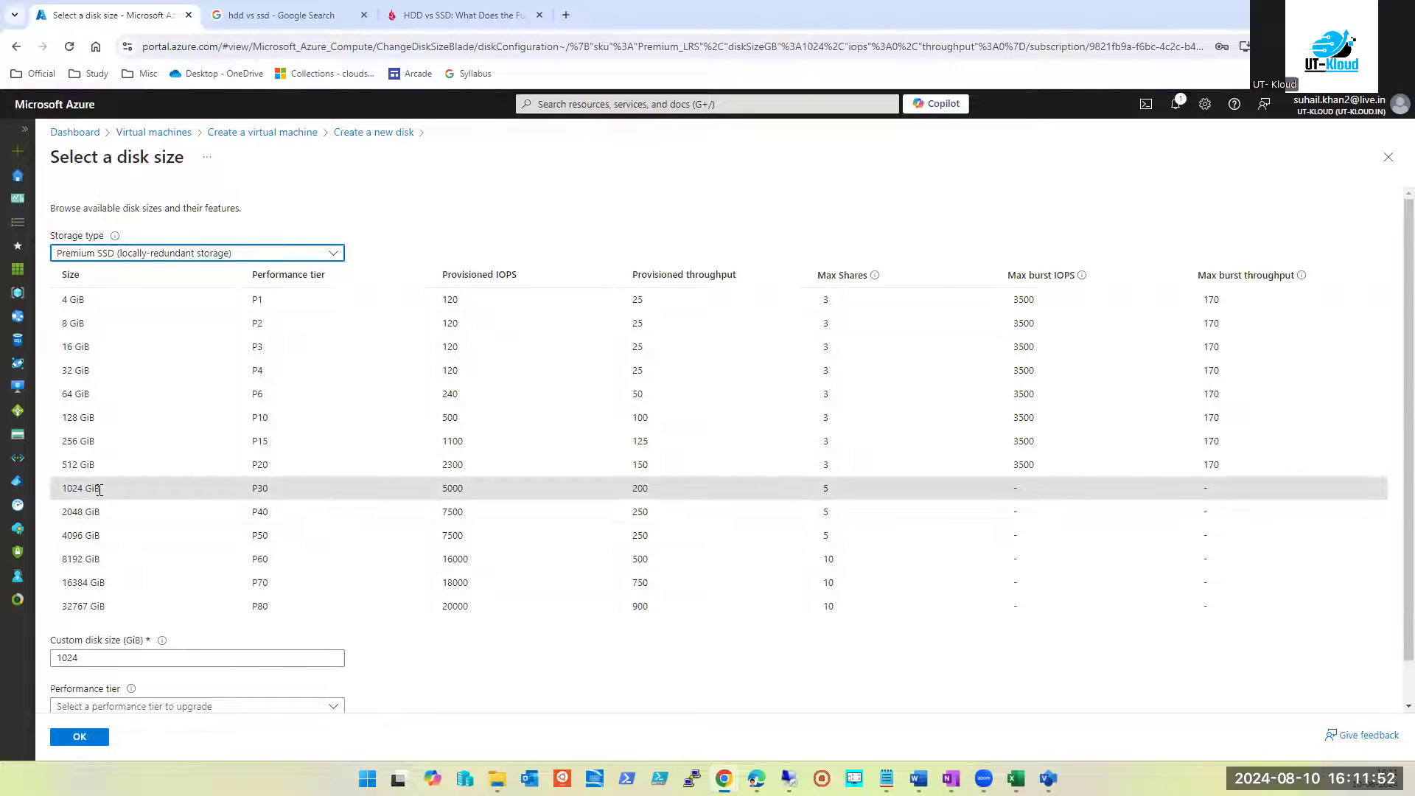
click(83, 419)
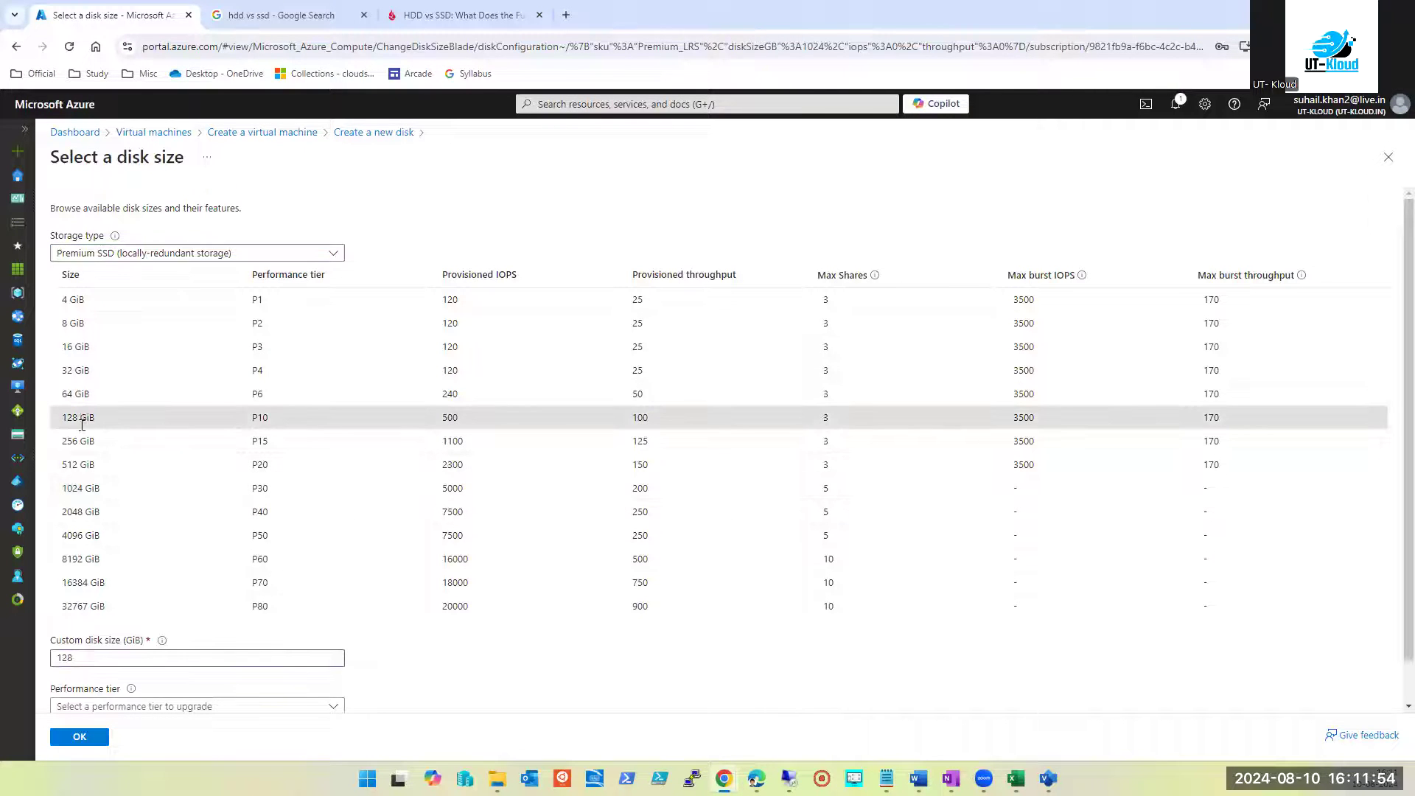
click(84, 404)
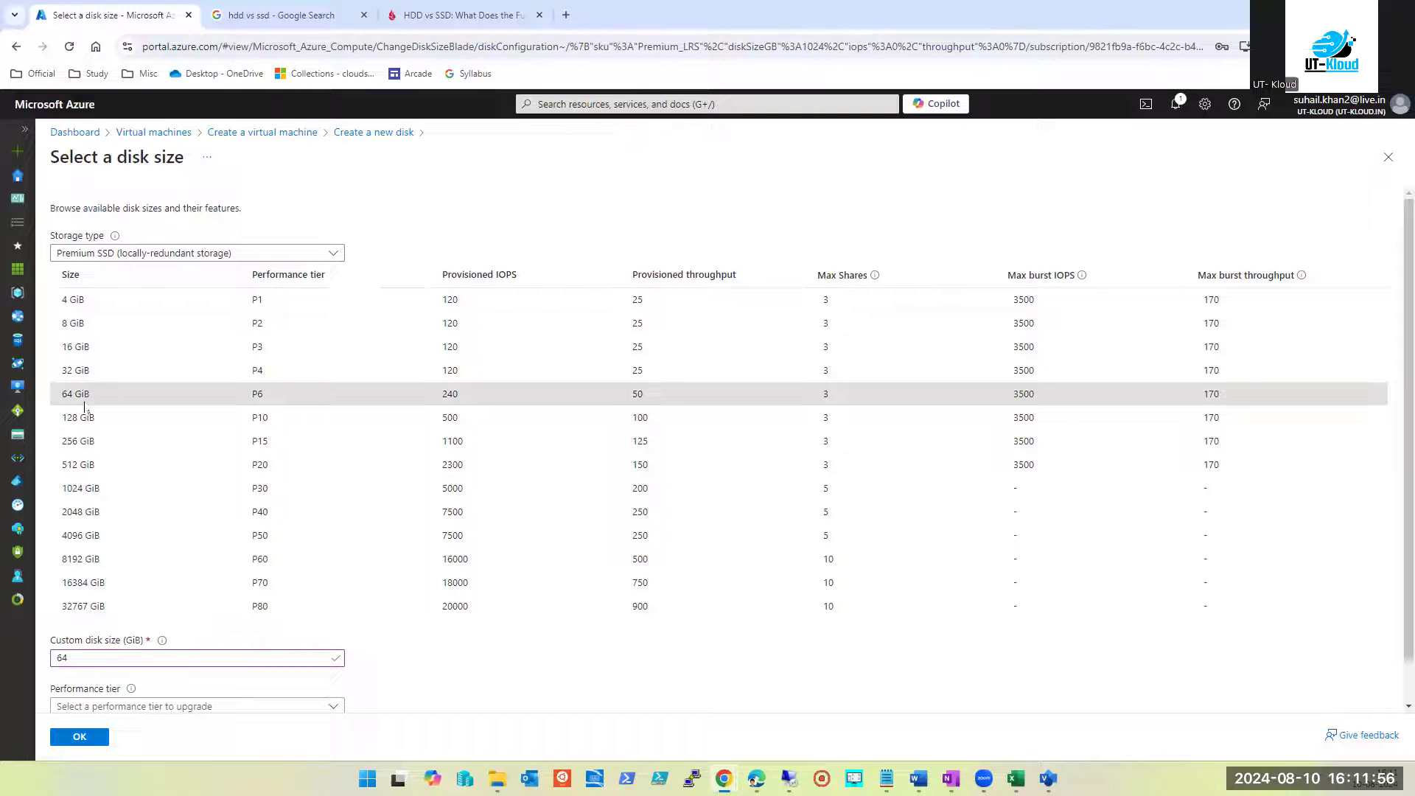
scroll(86, 405, down, 1)
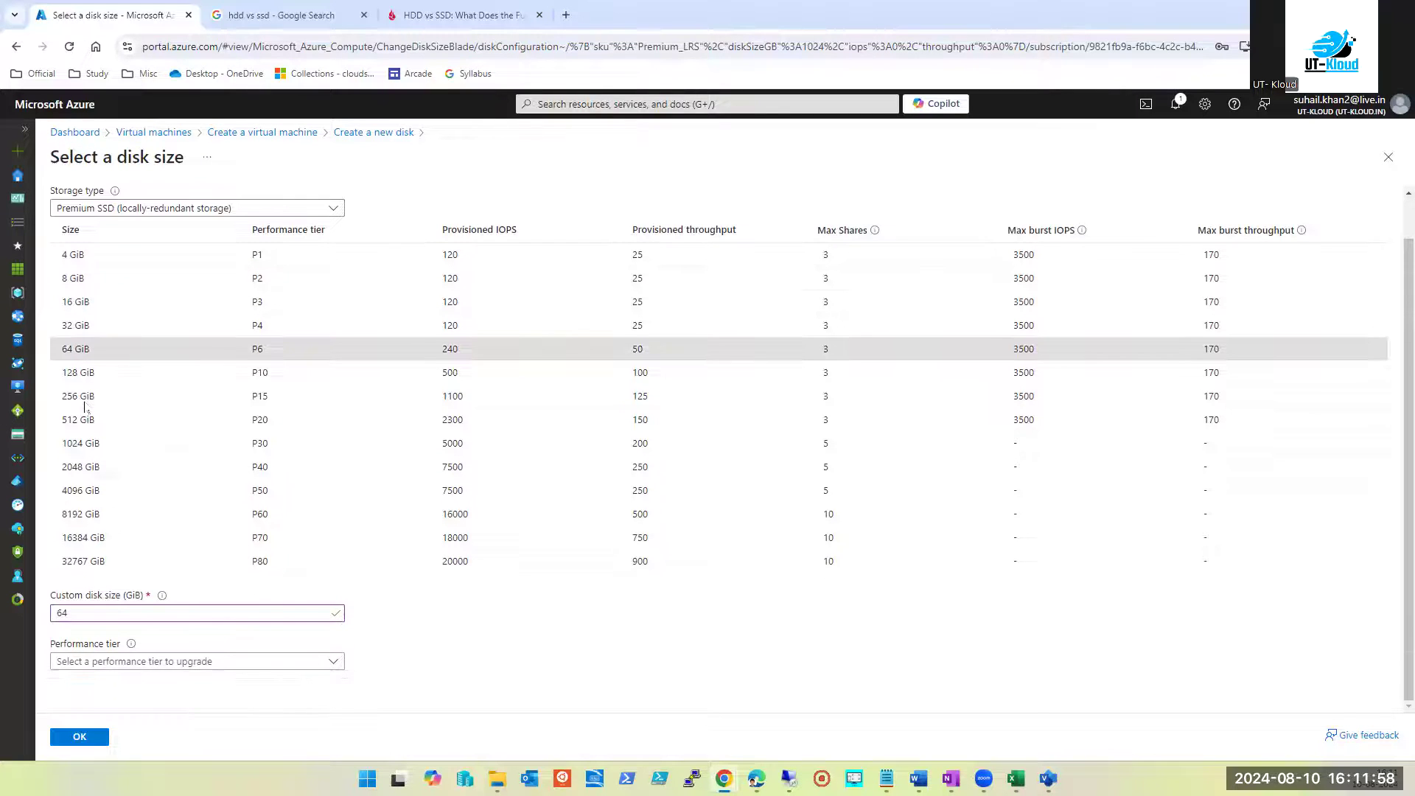
click(190, 663)
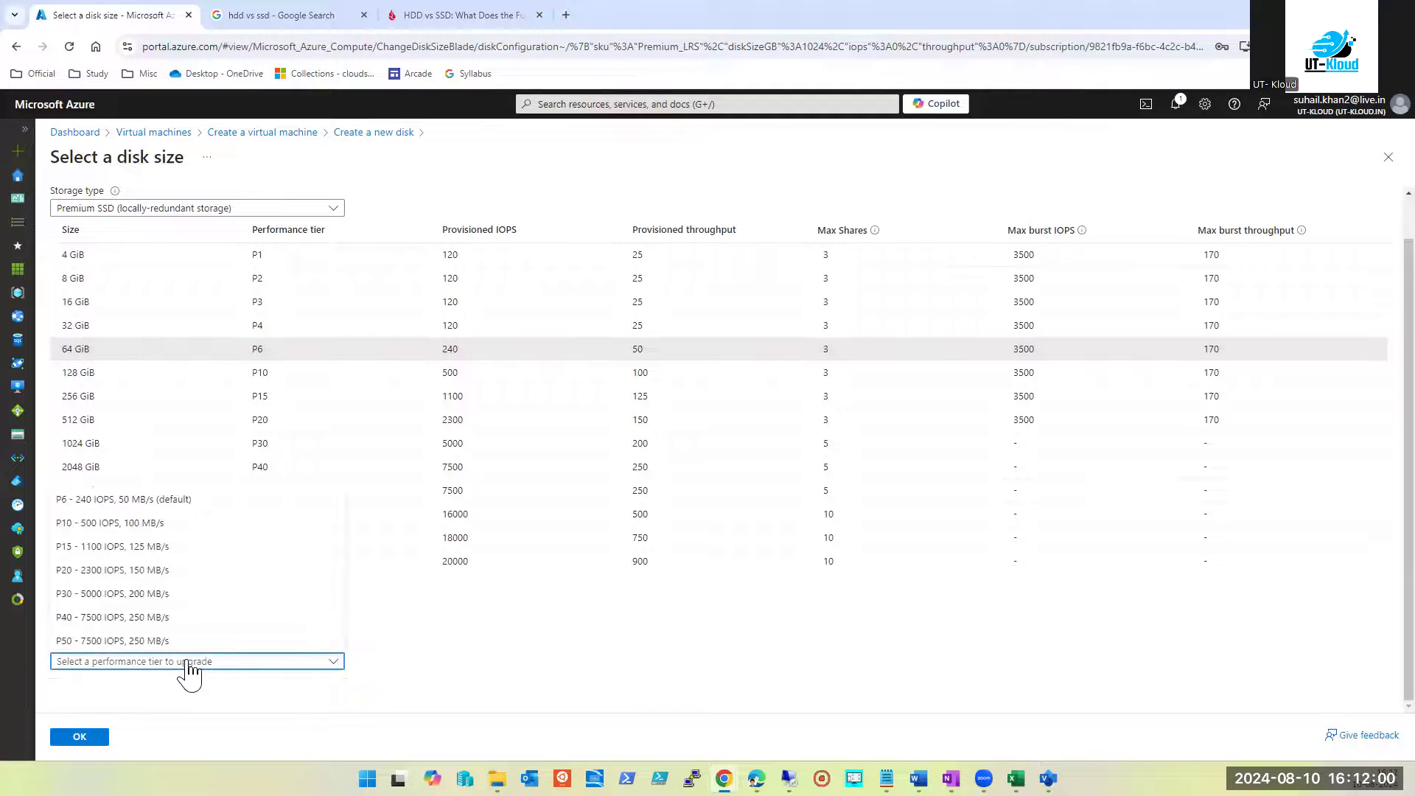
click(190, 663)
click(190, 663)
click(190, 663)
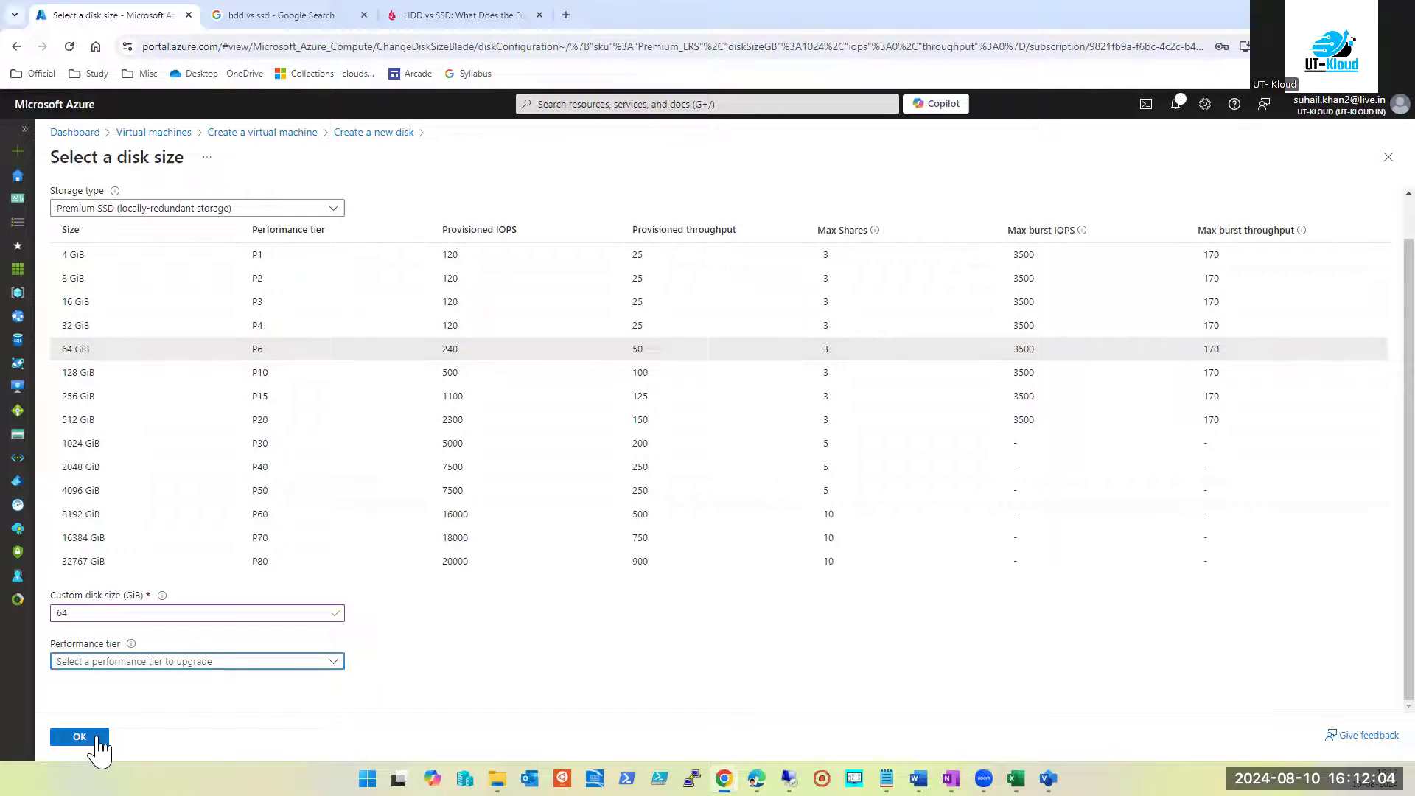
click(98, 738)
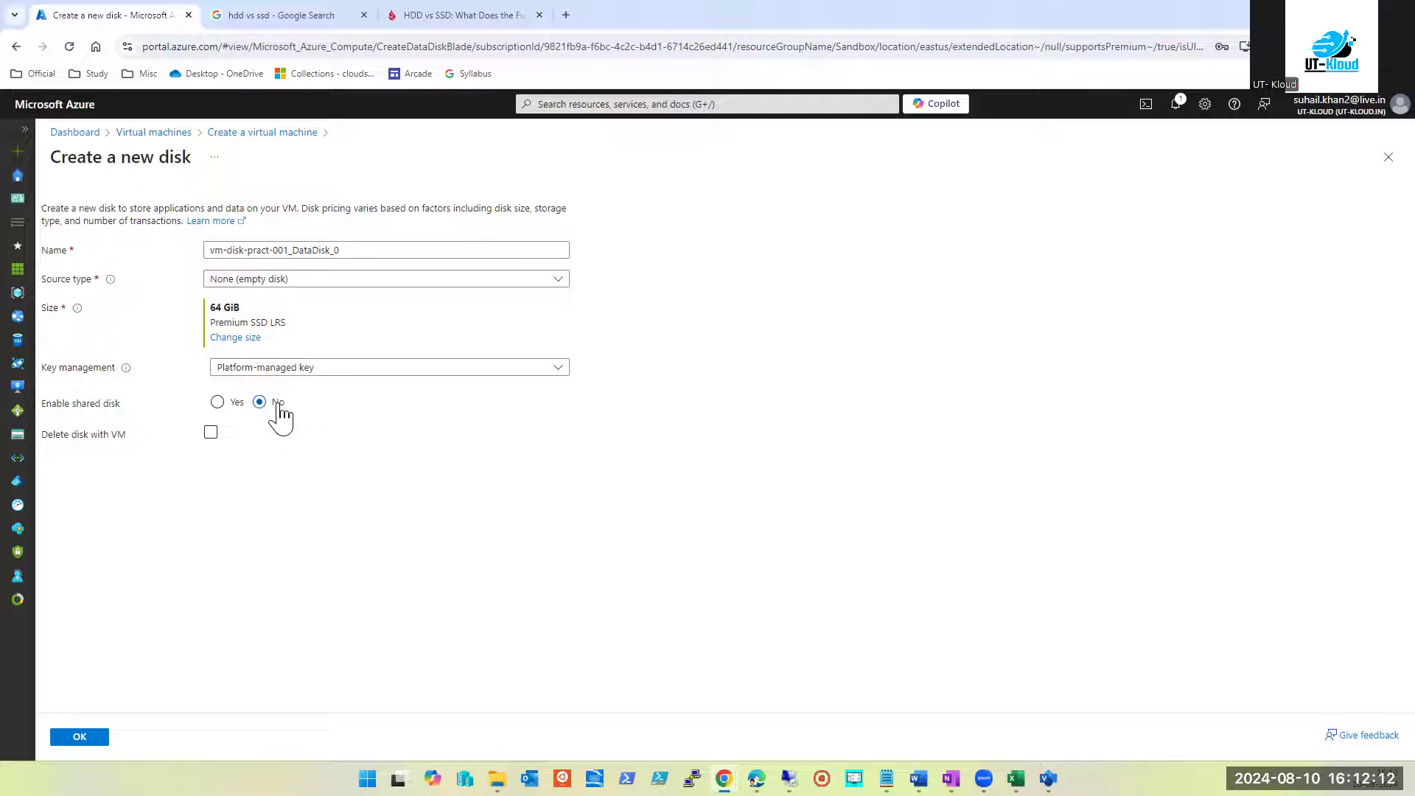
Leave Delete disk with VM disabled and key management on Platform-managed key, and add the 64 GiB data disk to the virtual machine
click(211, 434)
click(211, 433)
click(314, 369)
click(313, 370)
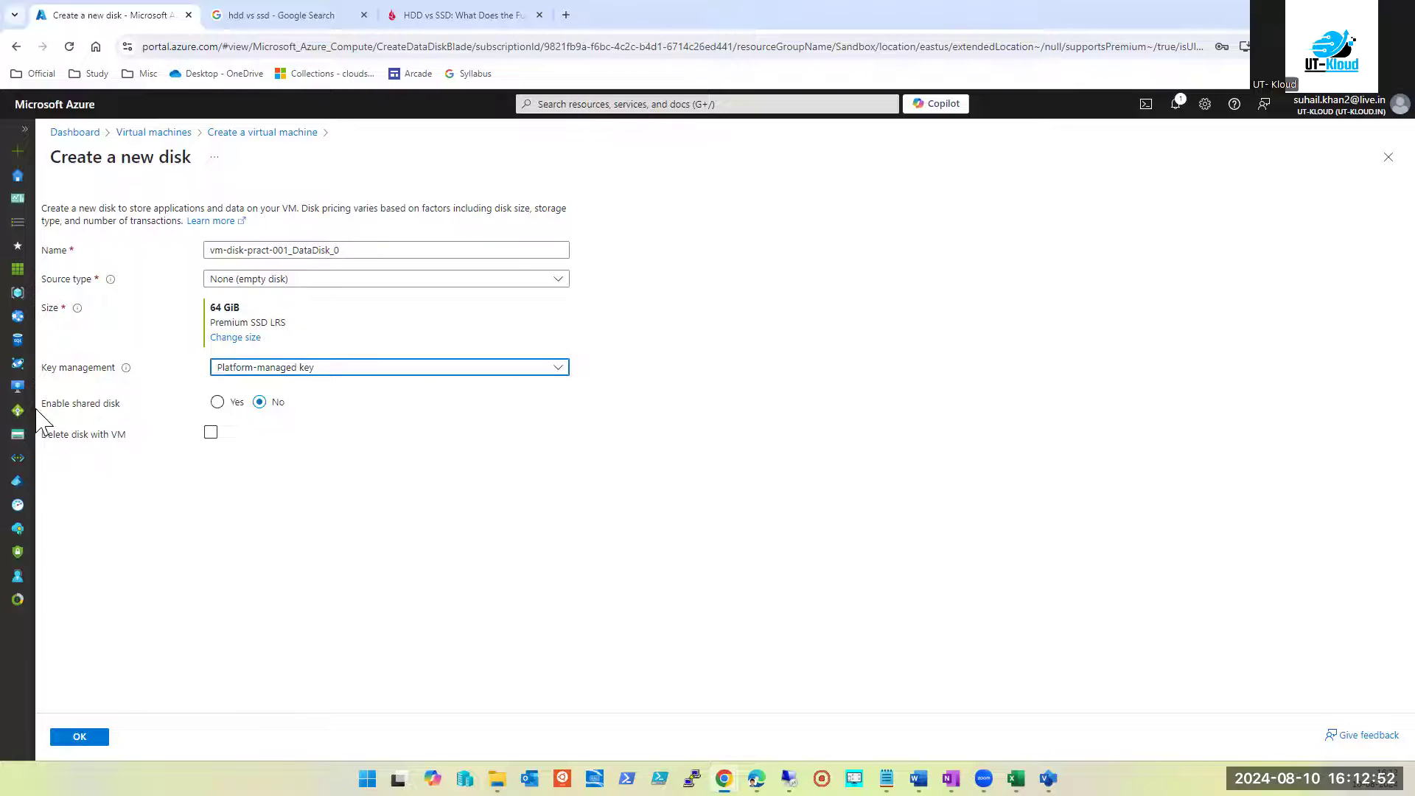
click(85, 737)
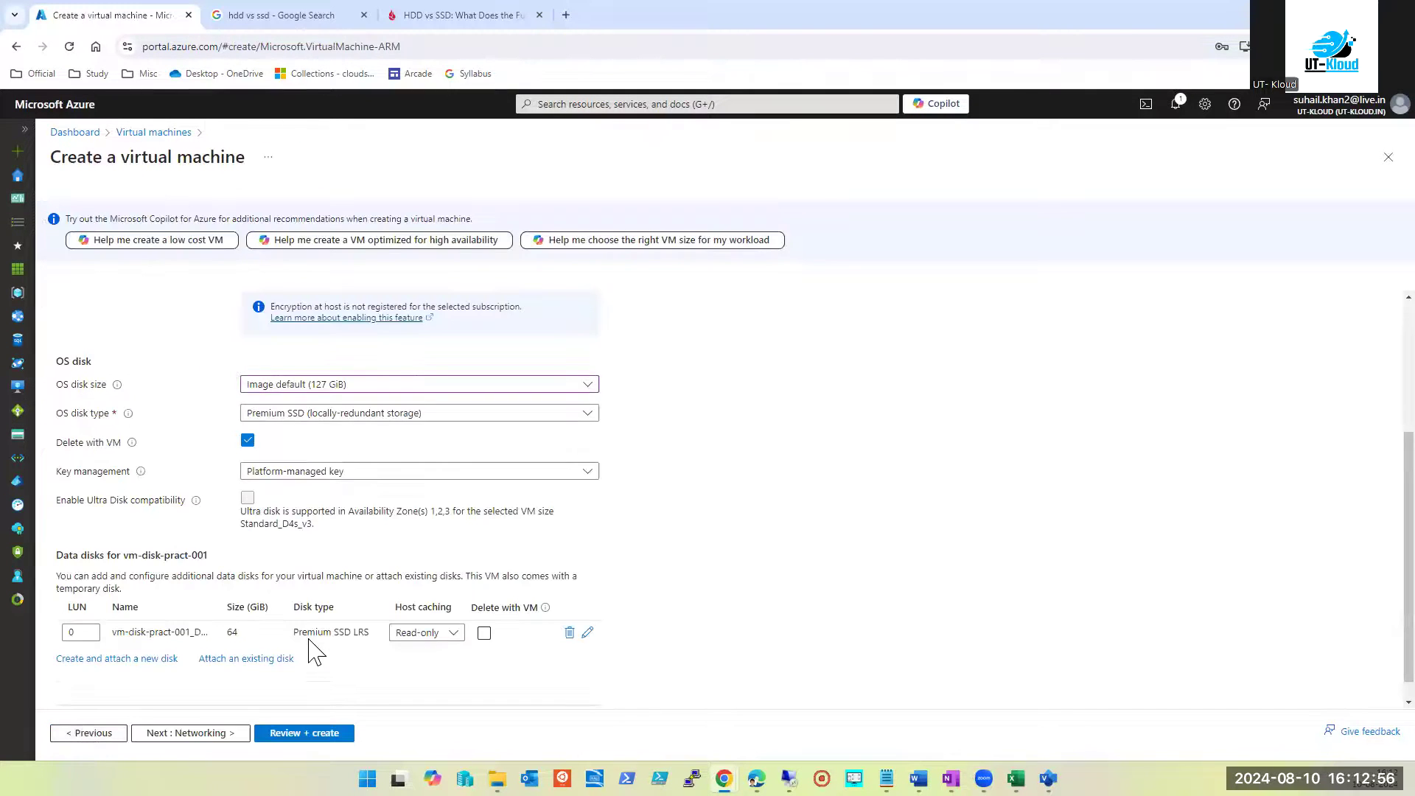
Create and attach a second empty data disk of 4 GiB, keeping its suggested name and Premium SSD LRS
scroll(347, 637, down, 1)
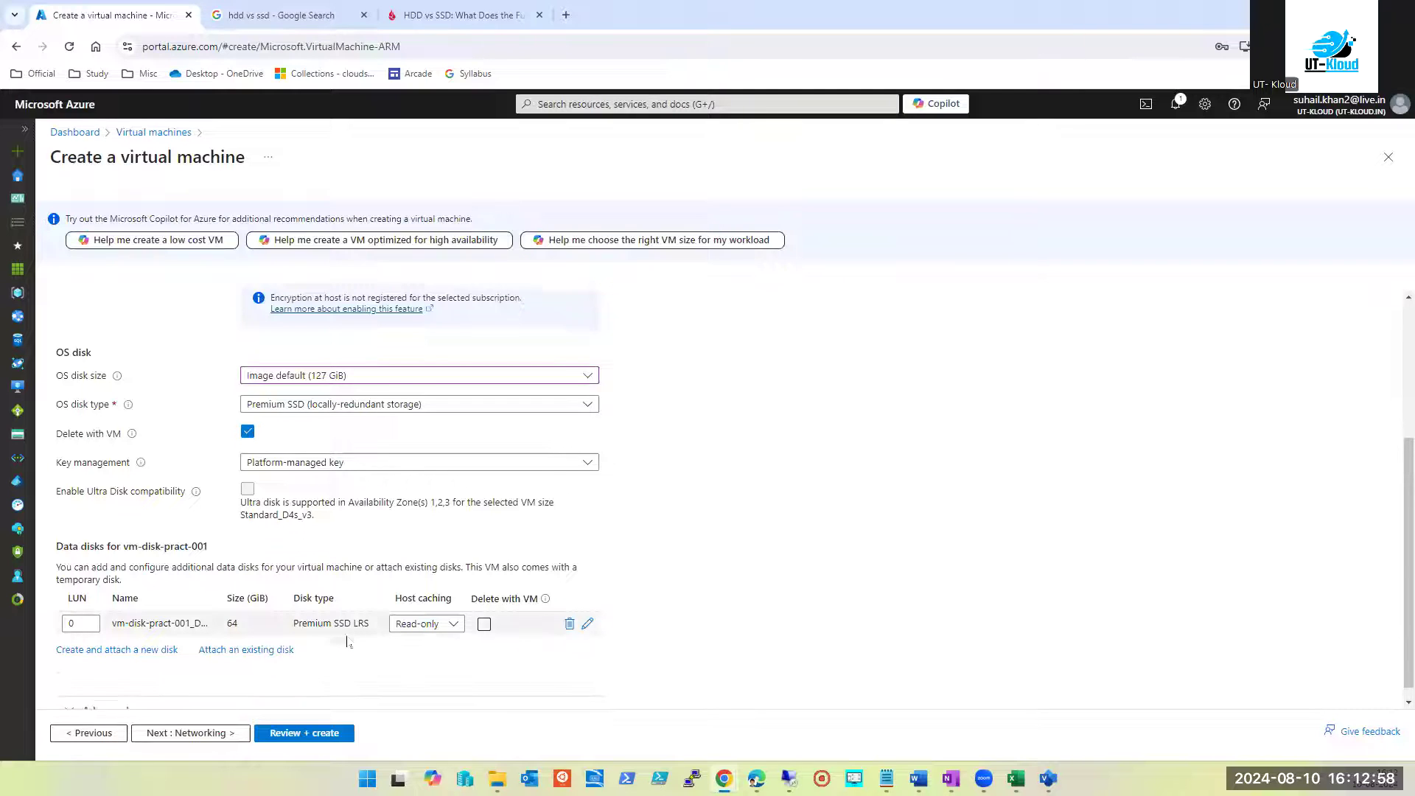
click(116, 649)
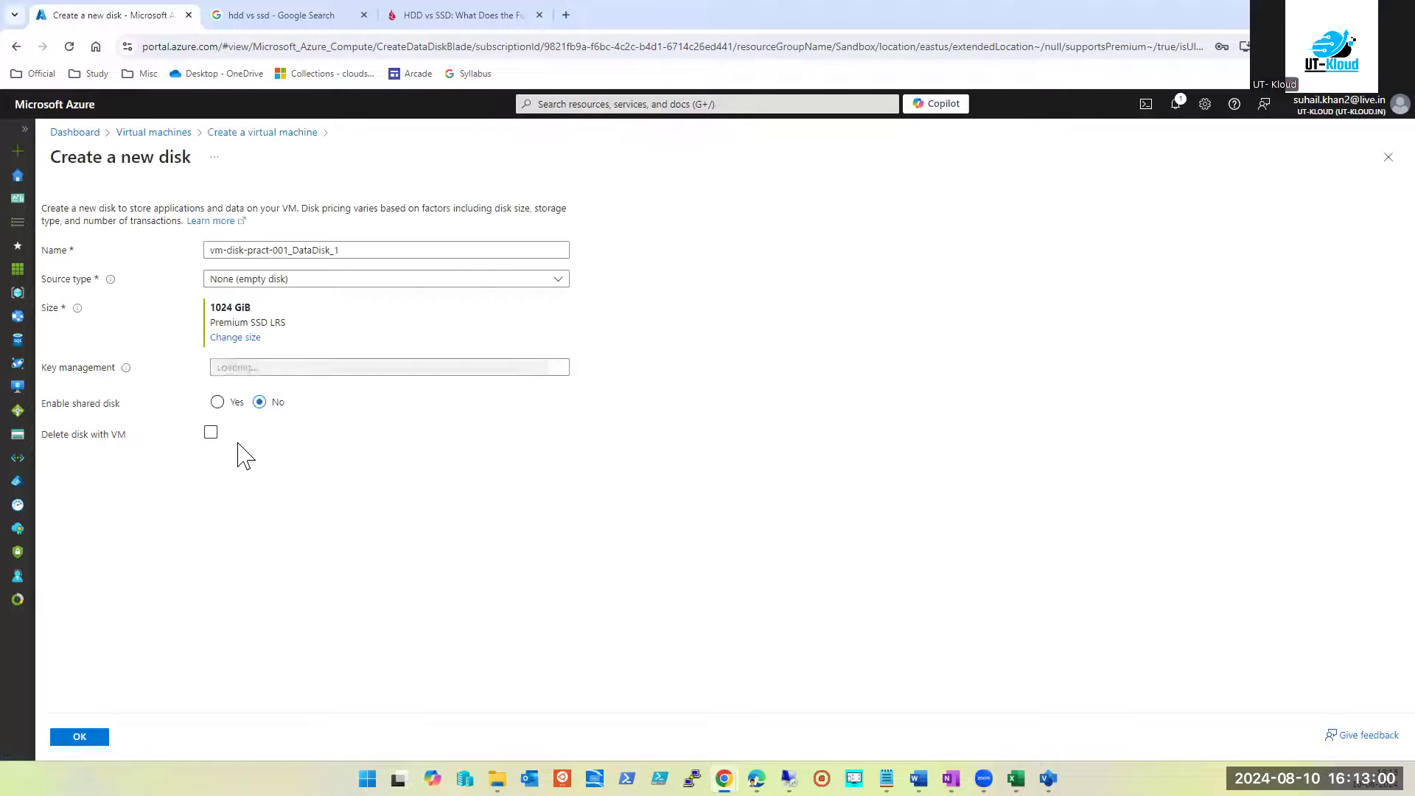
click(248, 339)
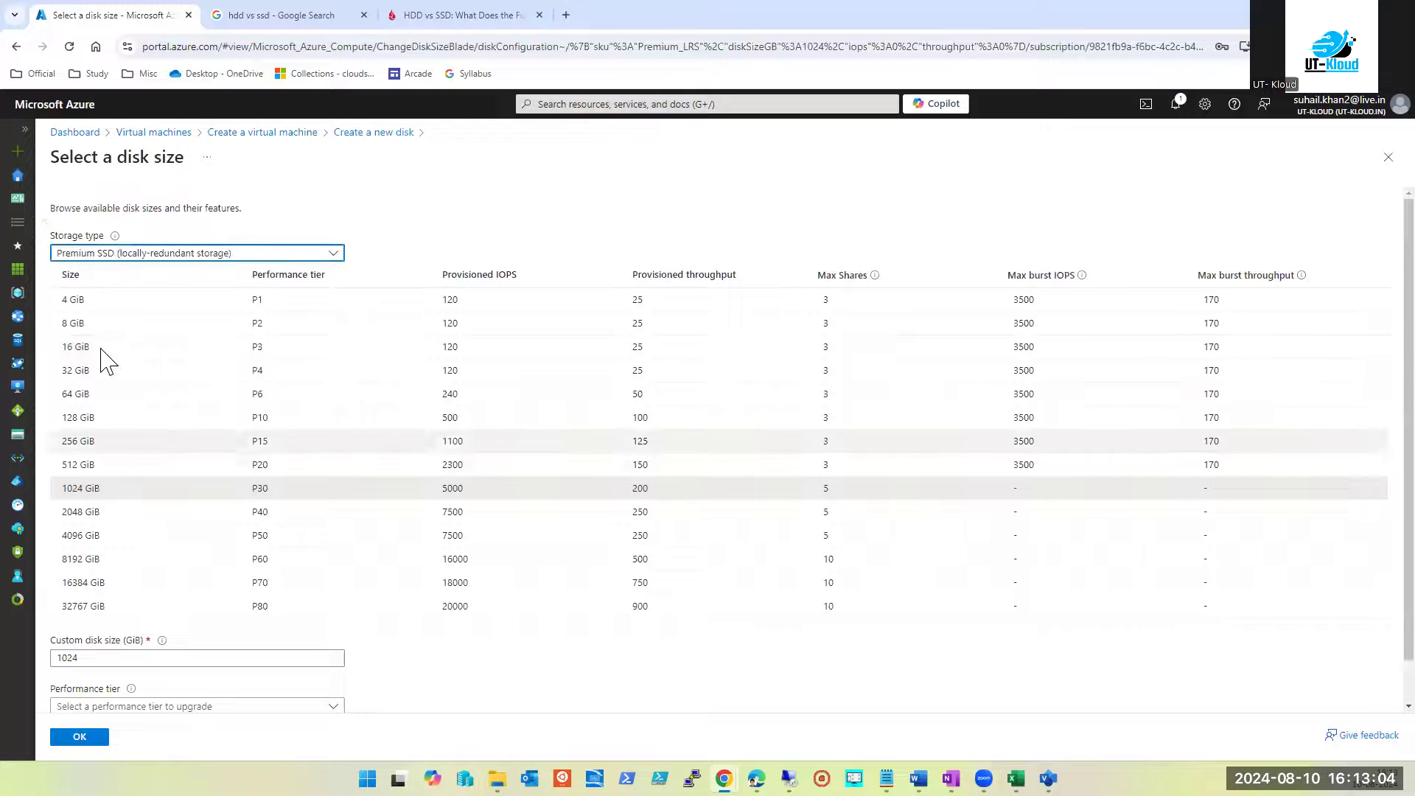
click(95, 304)
click(81, 737)
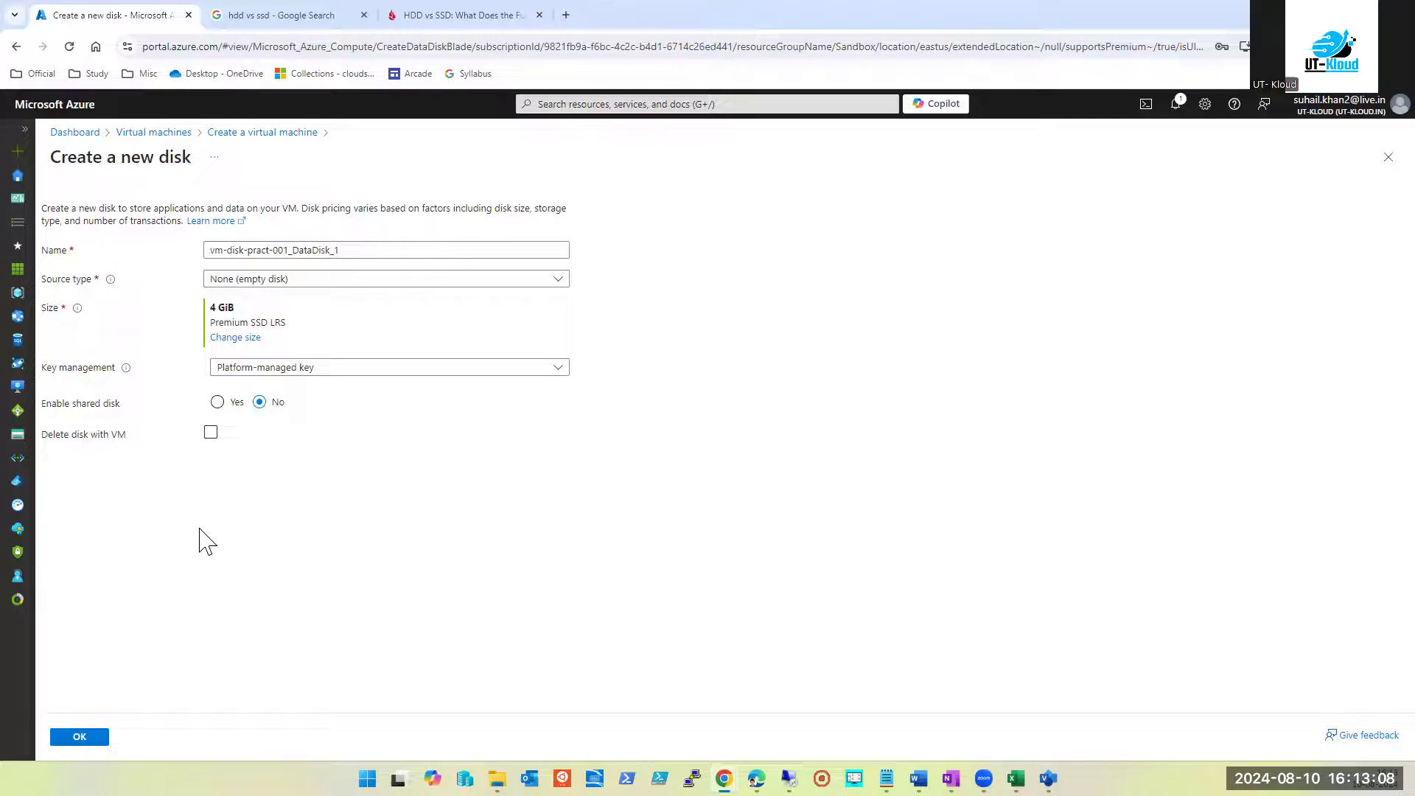
click(79, 739)
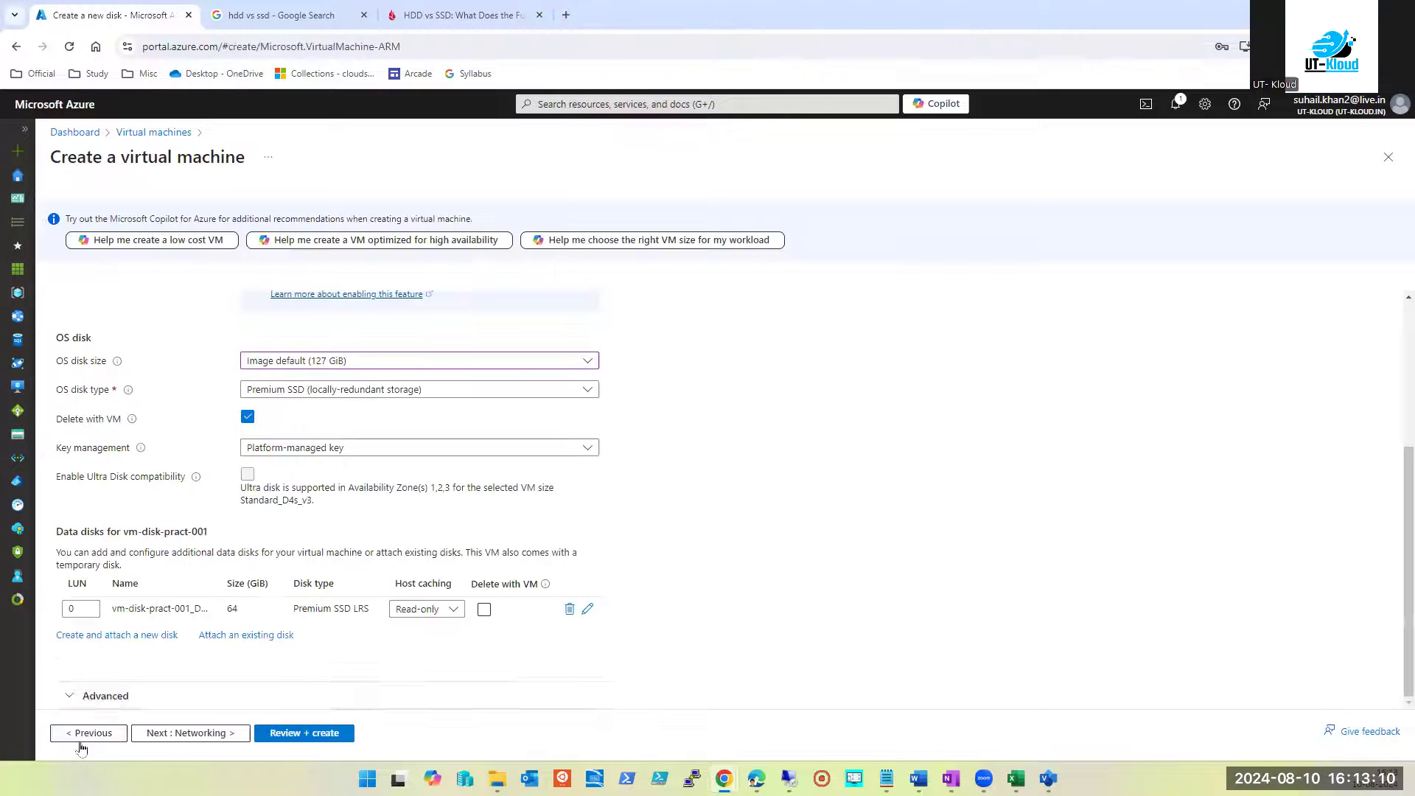
Create and attach a third empty data disk with a custom size of 10 GiB on Premium SSD LRS
click(125, 661)
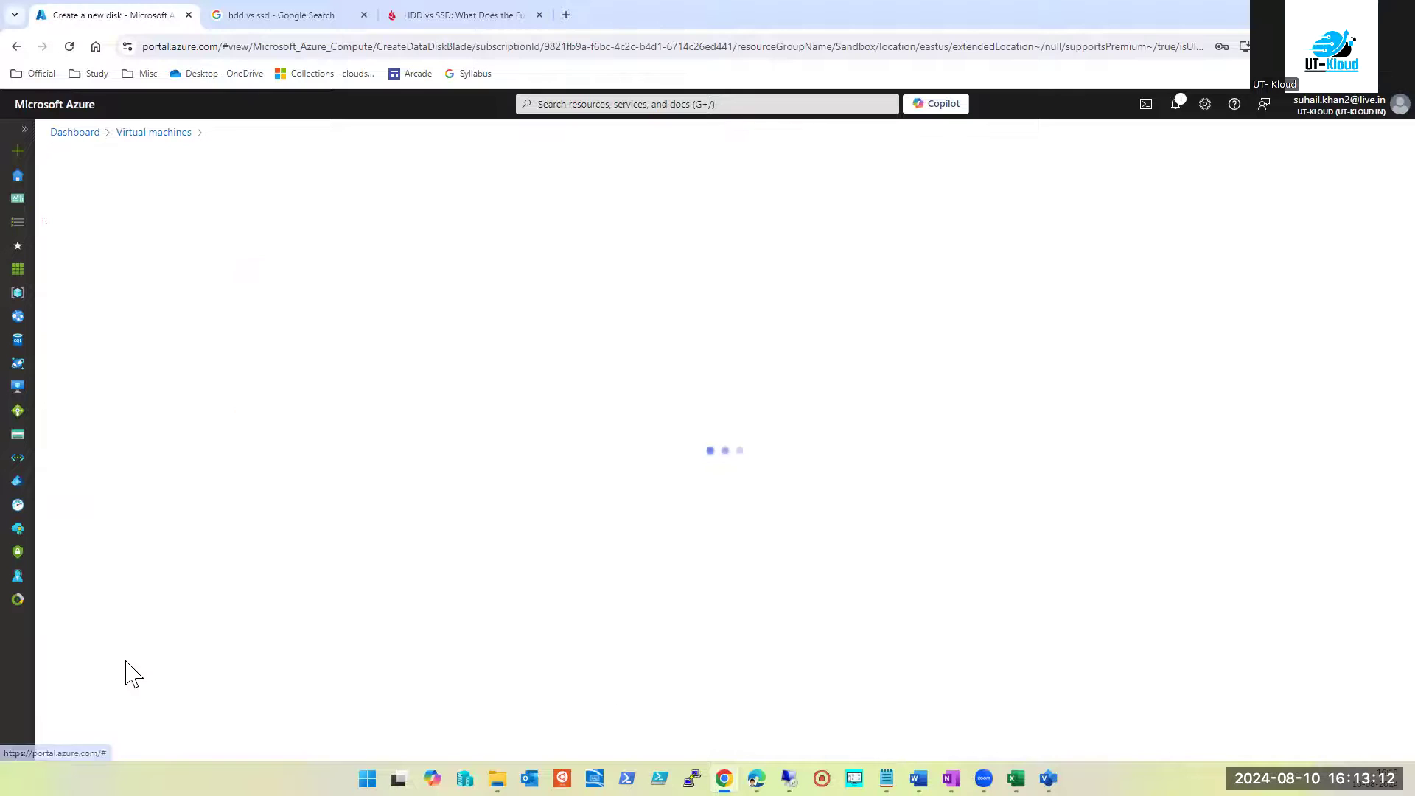
click(228, 342)
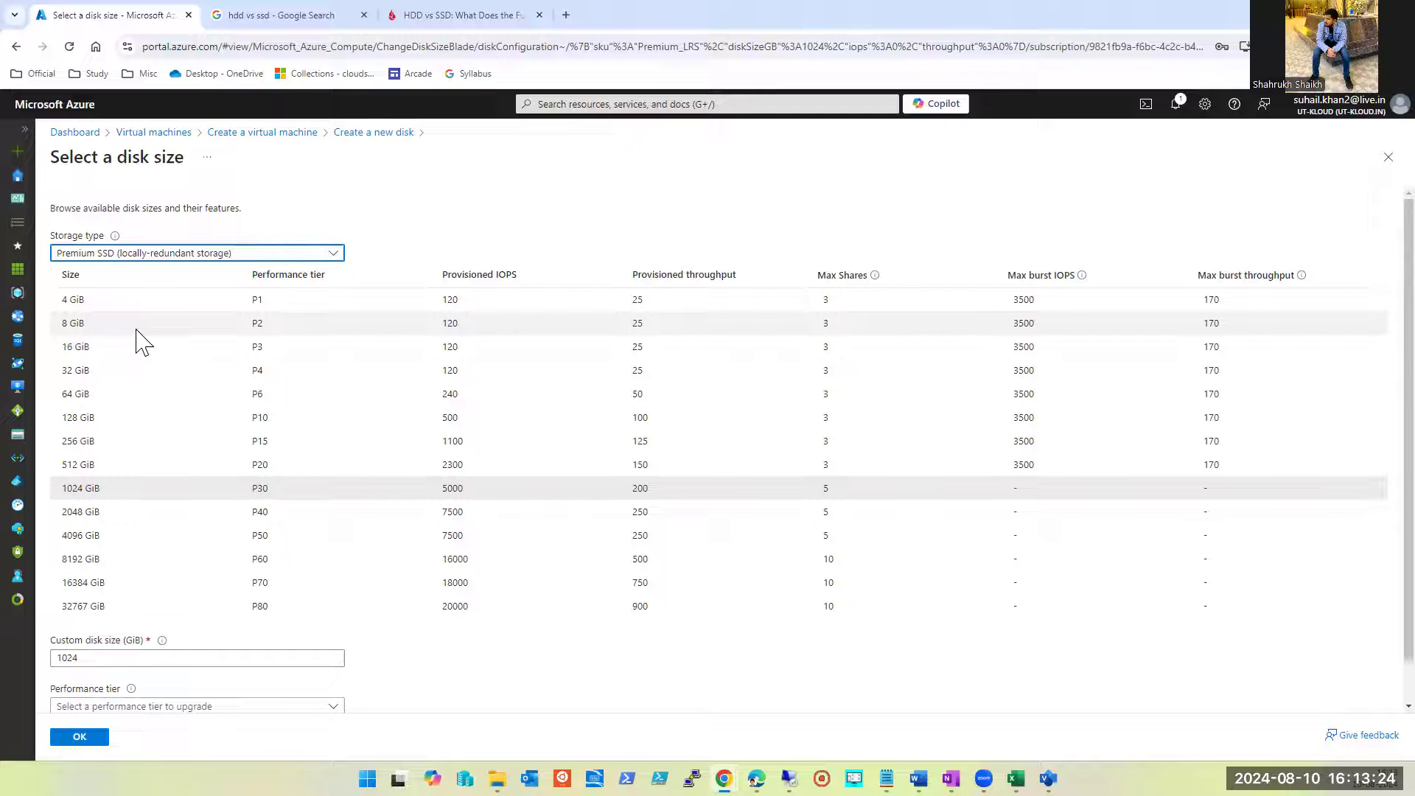
double_click(65, 658)
text(10)
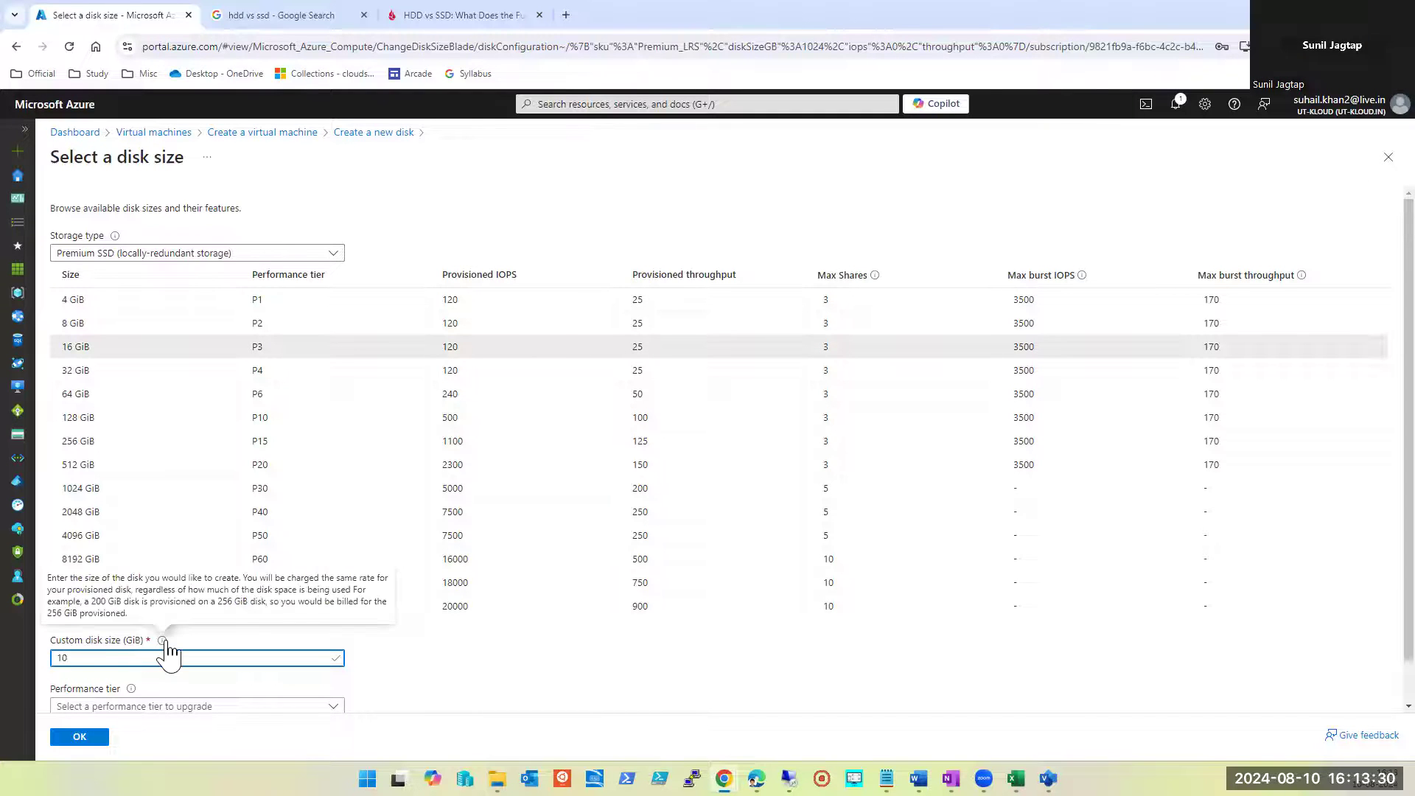
click(100, 738)
click(85, 738)
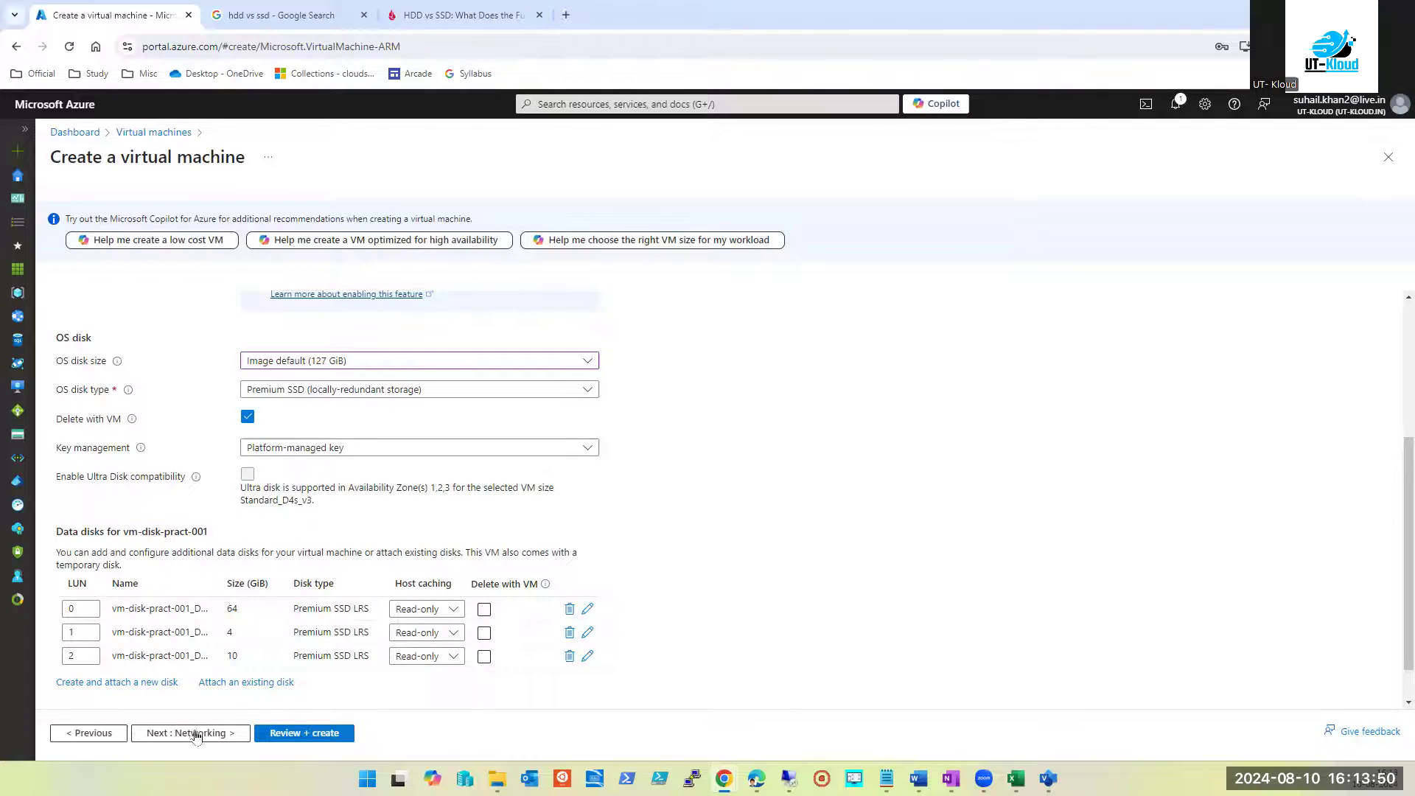
Validate and deploy the virtual machine, and open the resource vm-disk-pract-001 once deployment completes
click(287, 736)
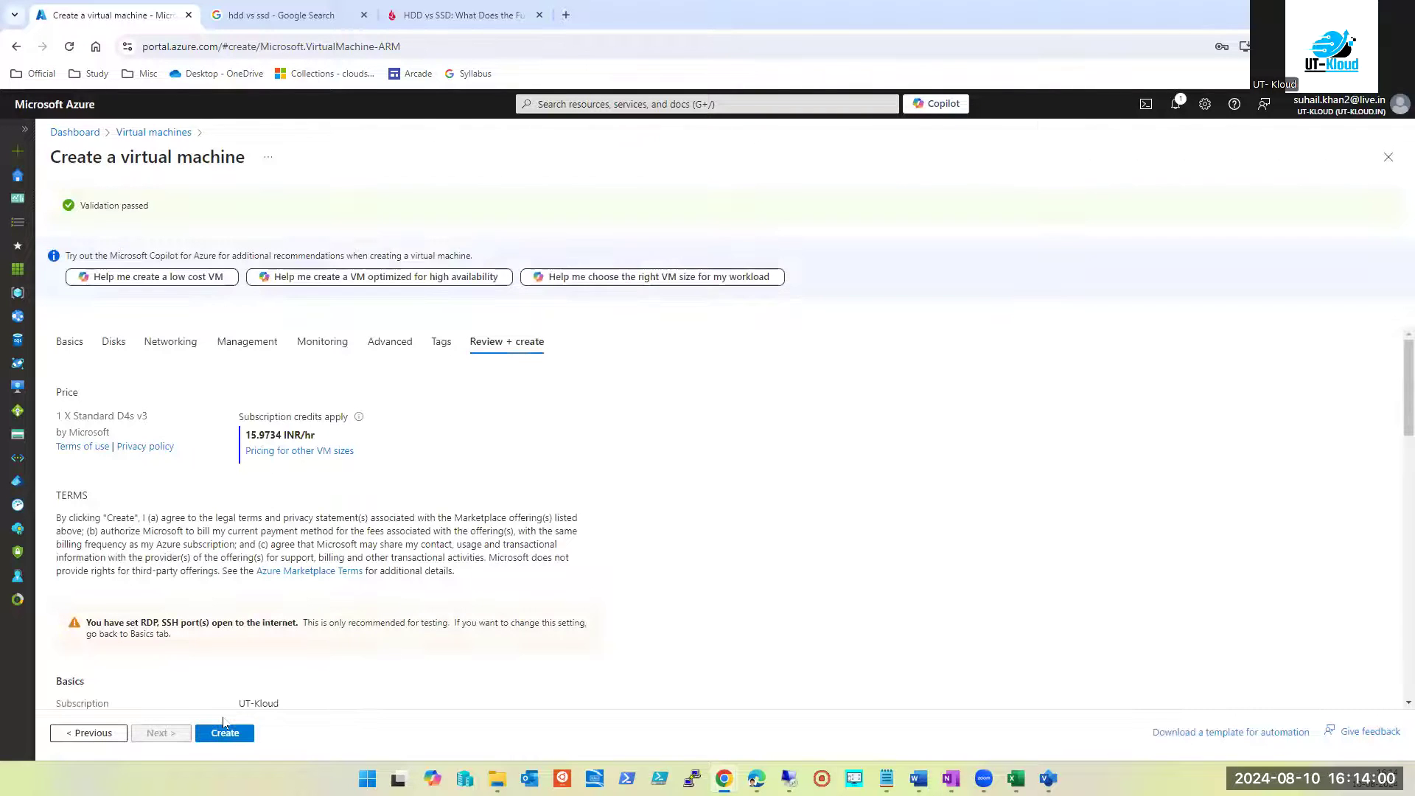
click(221, 734)
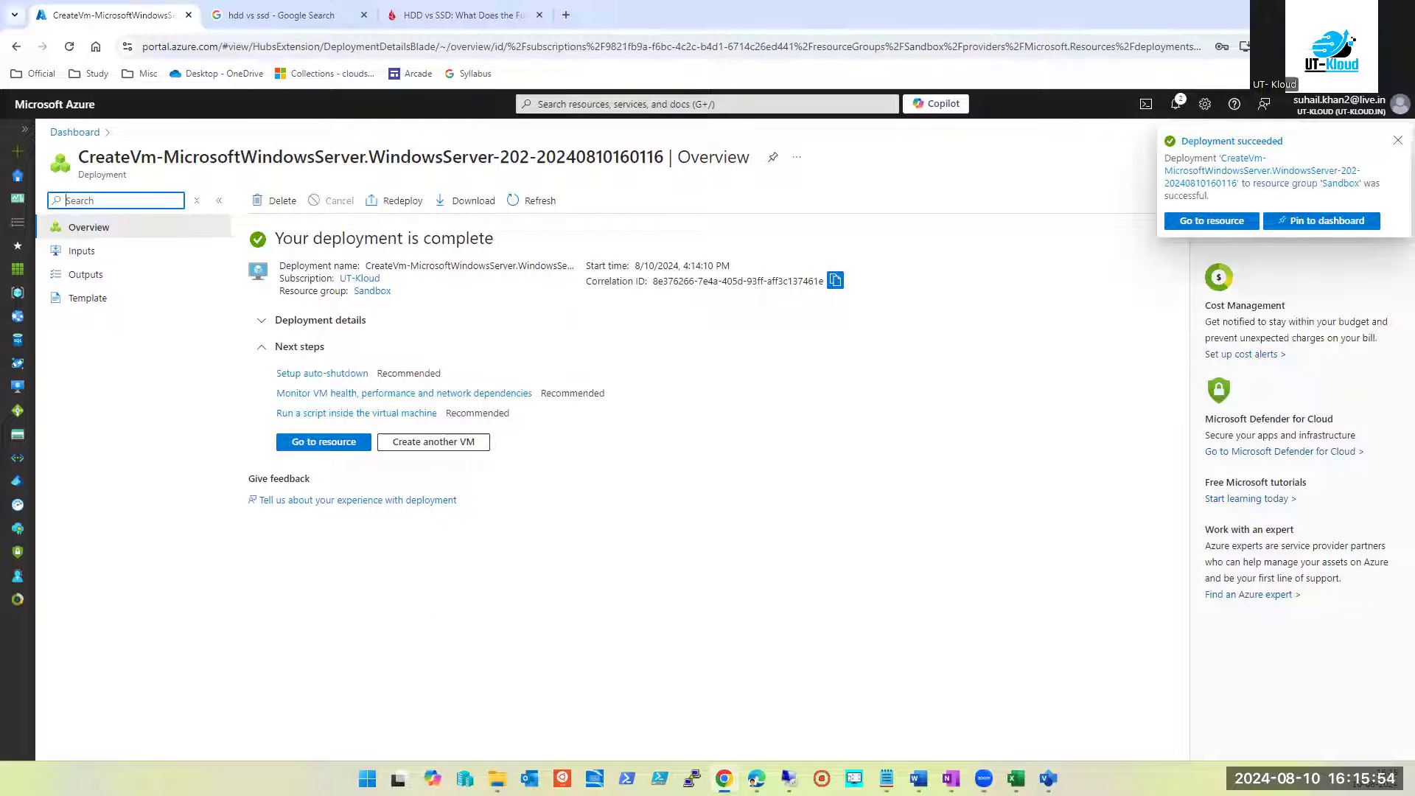
click(328, 441)
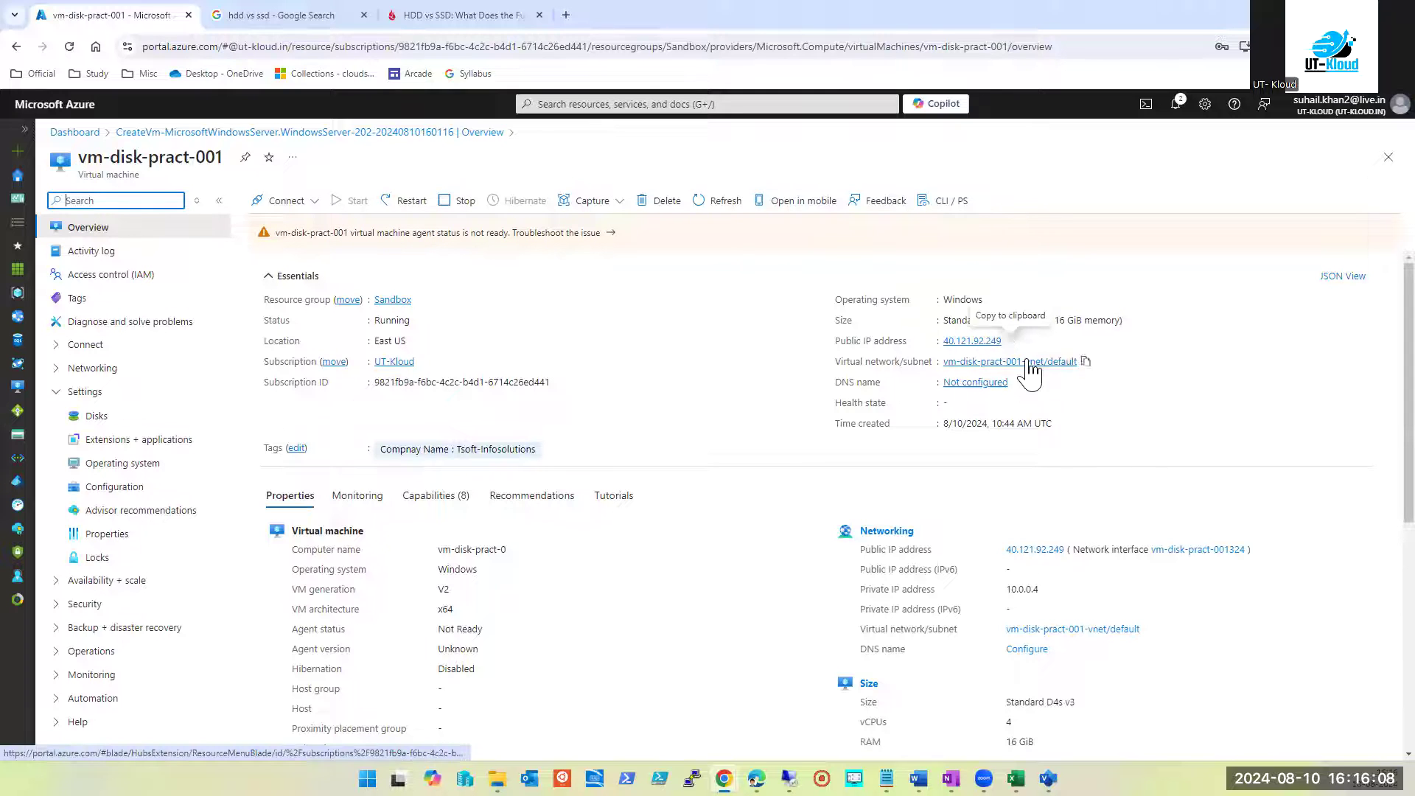
Copy the virtual machine's public IP address and start a new Remote Desktop connection to it
click(1010, 341)
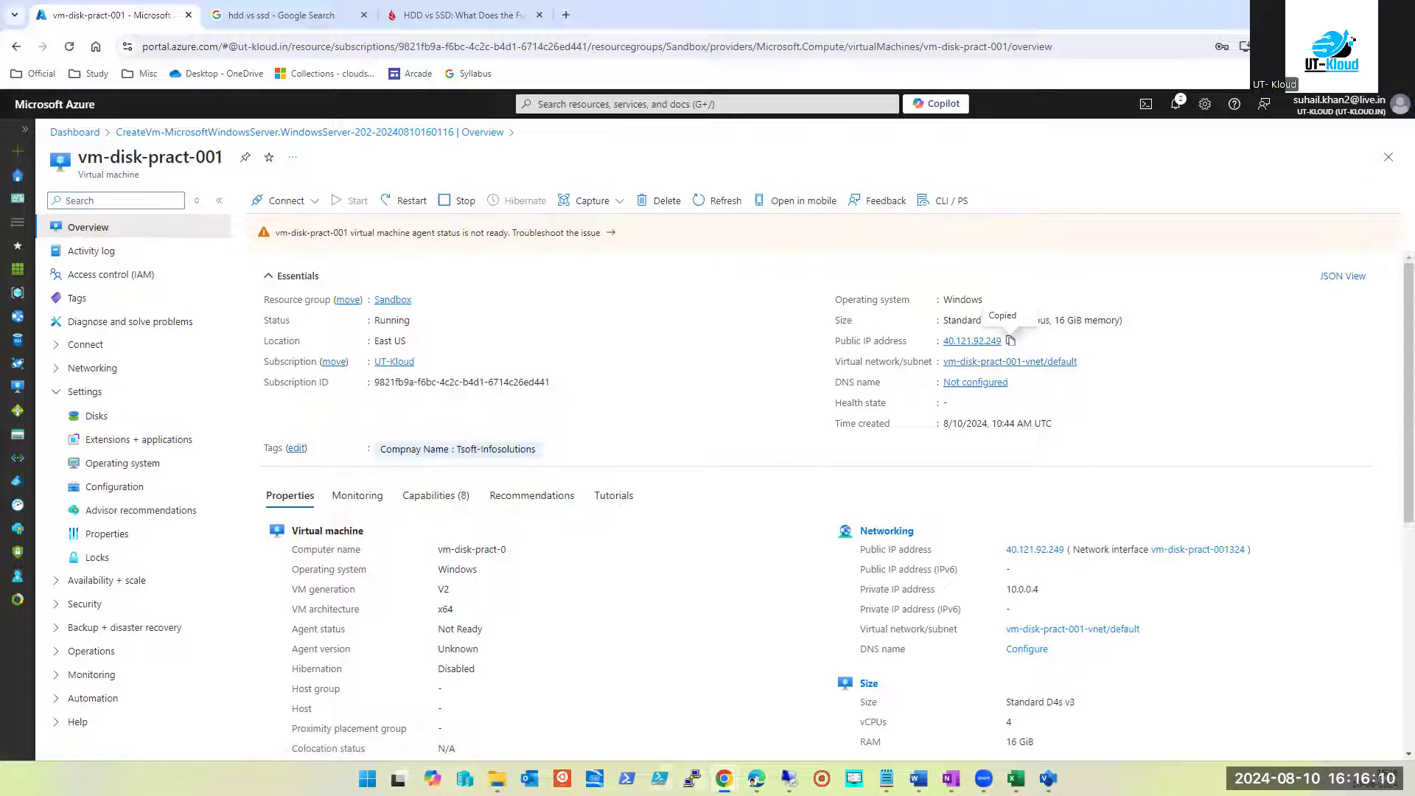
click(790, 779)
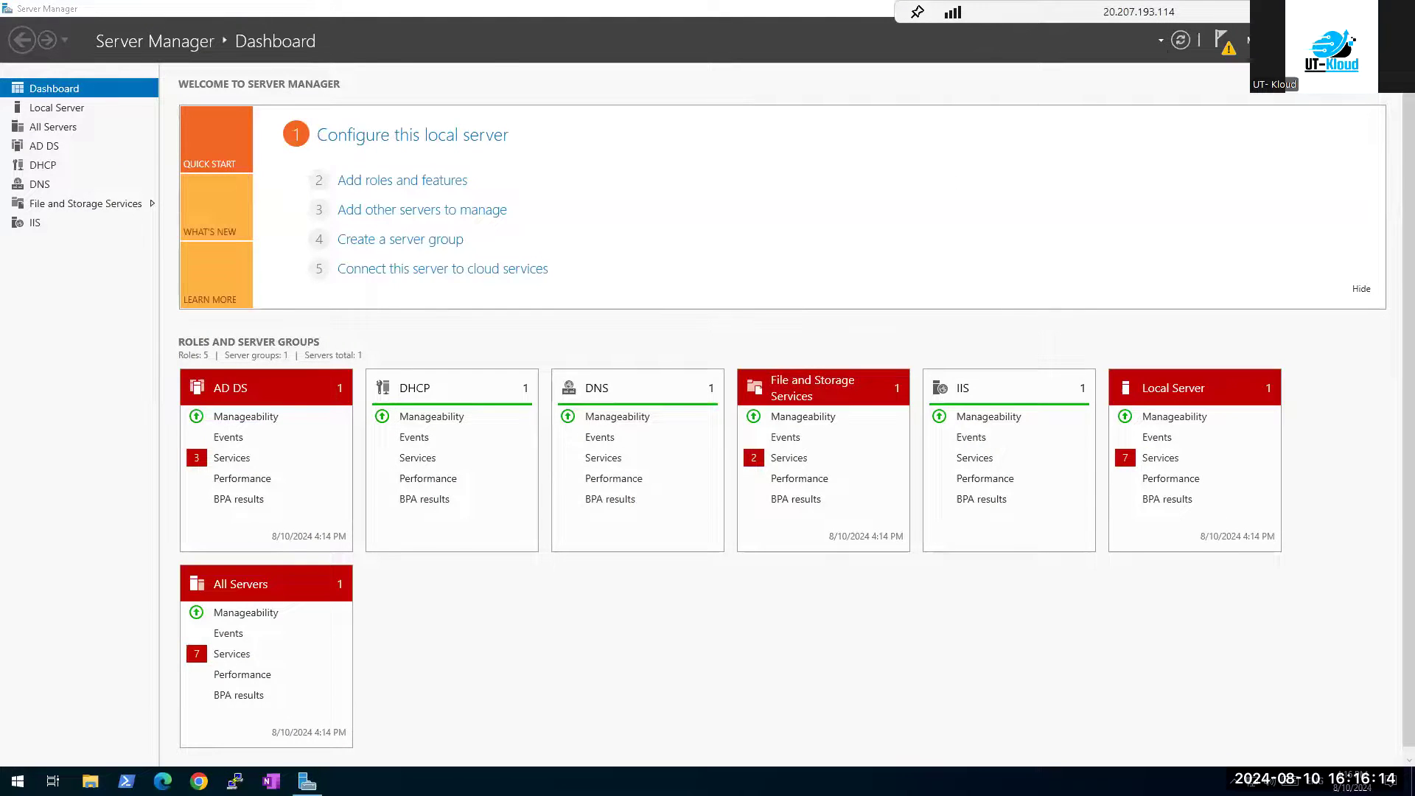
click(1325, 12)
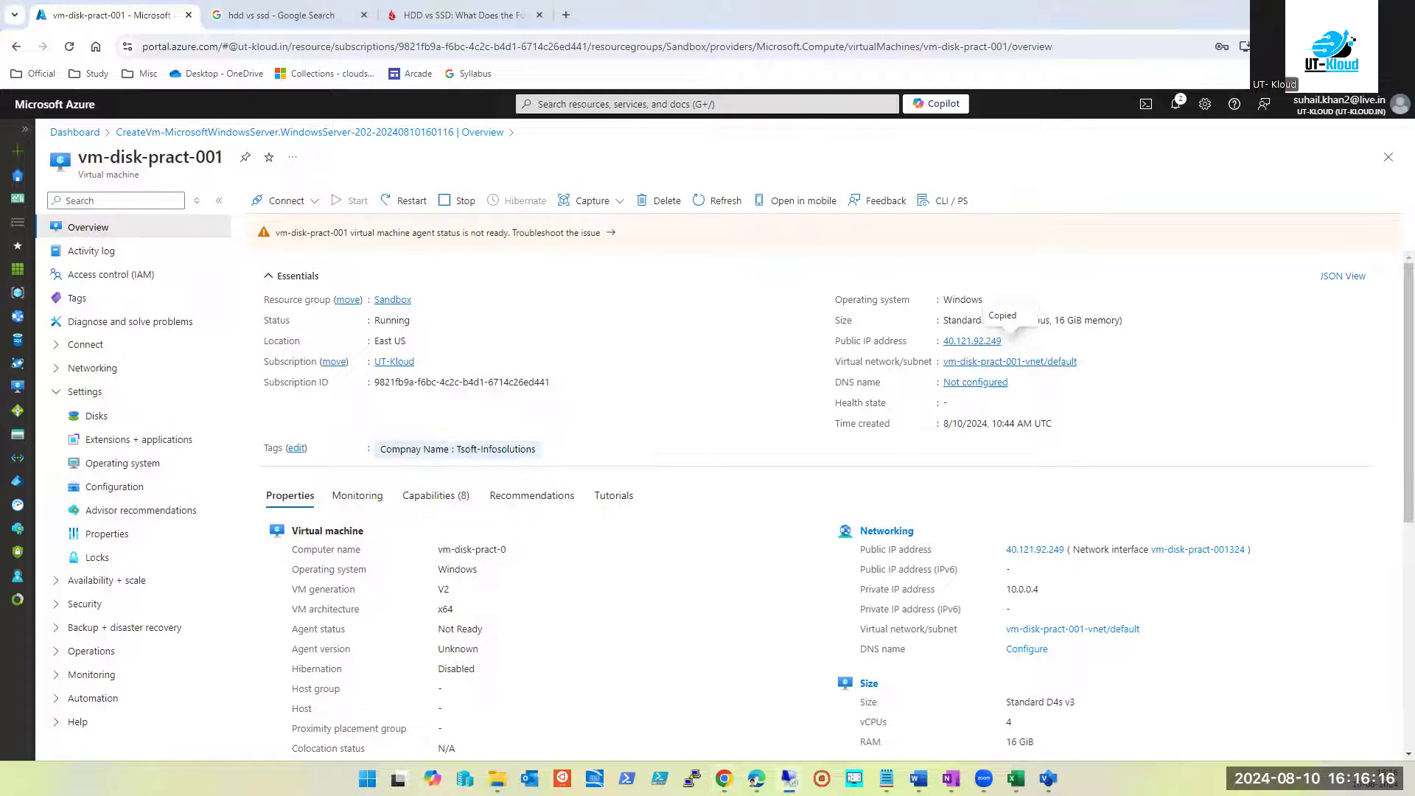
right_click(789, 778)
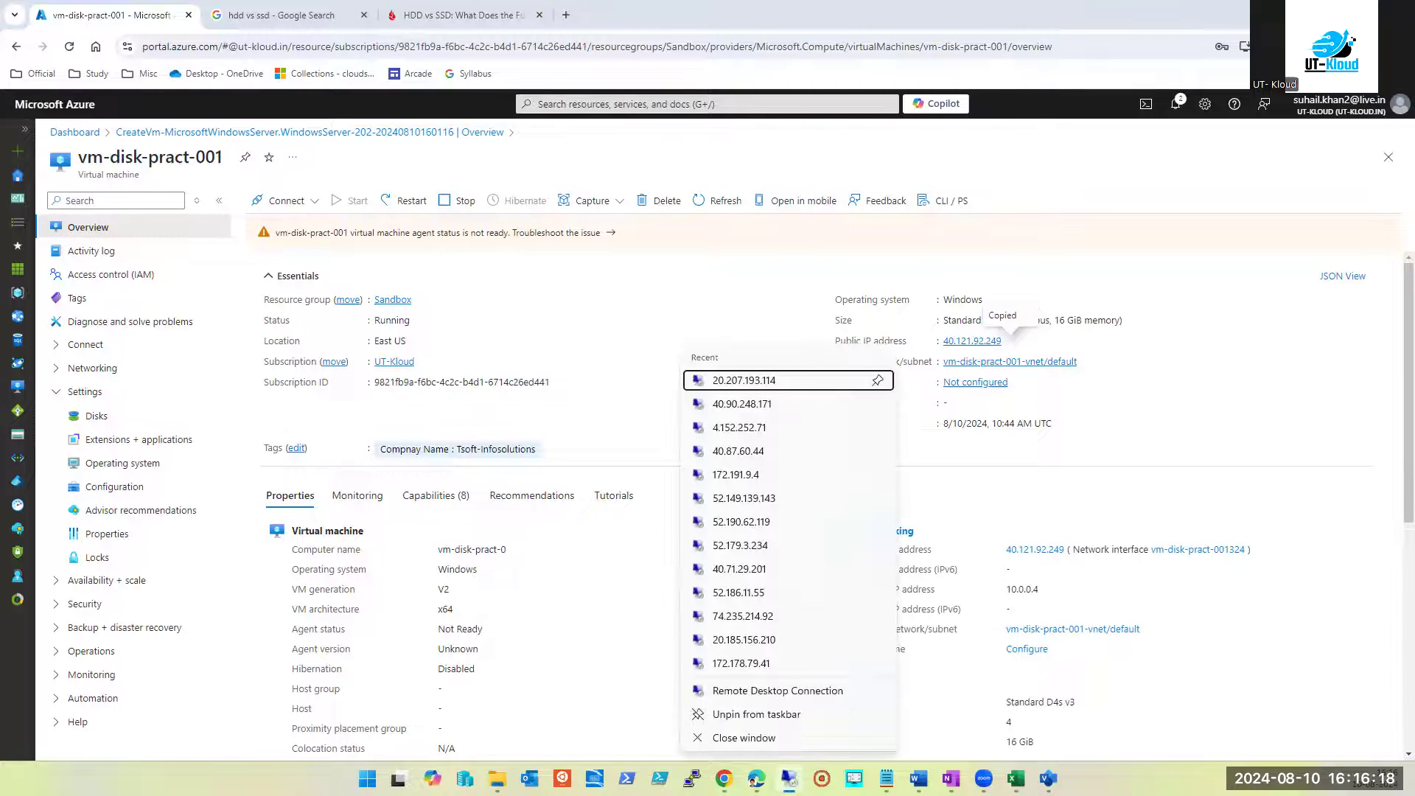
click(783, 691)
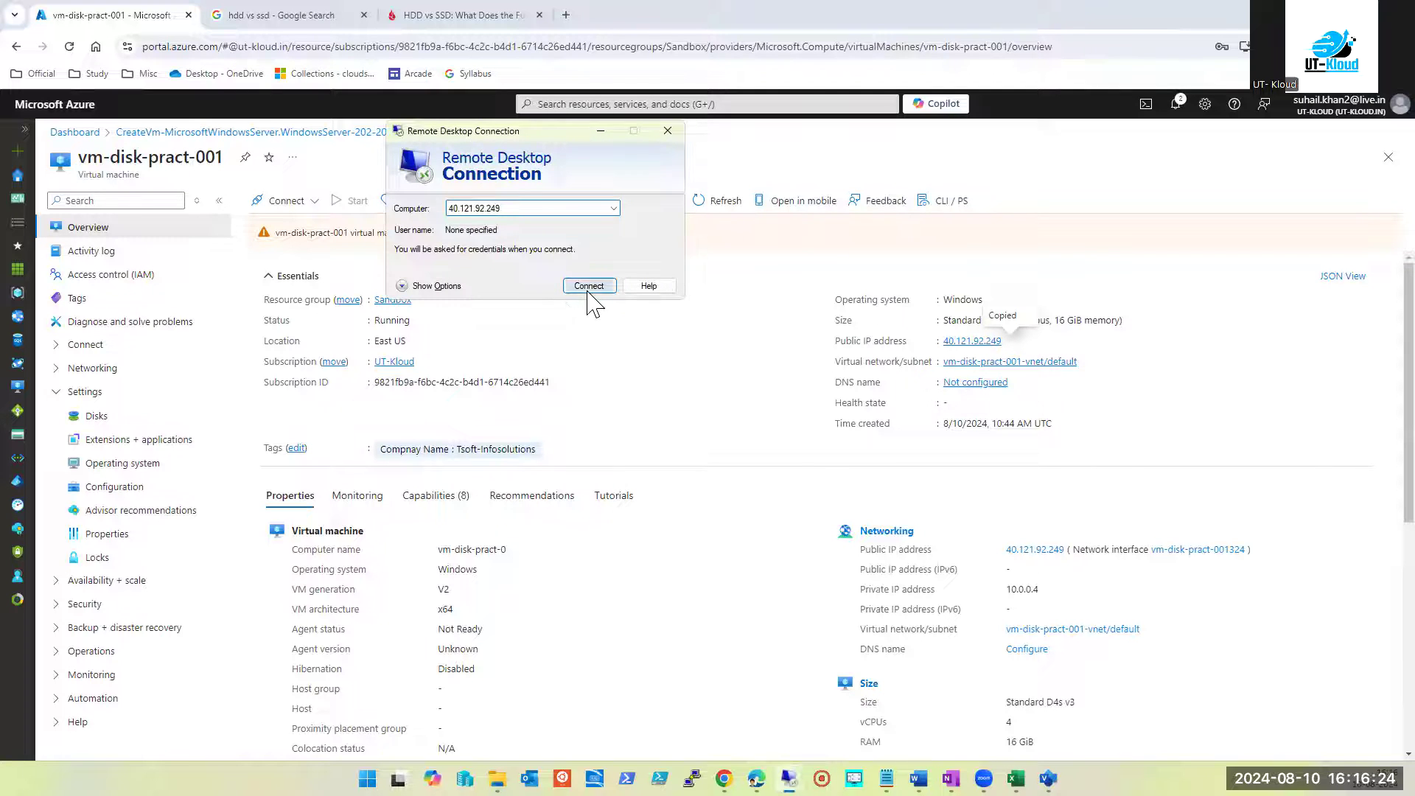
click(589, 288)
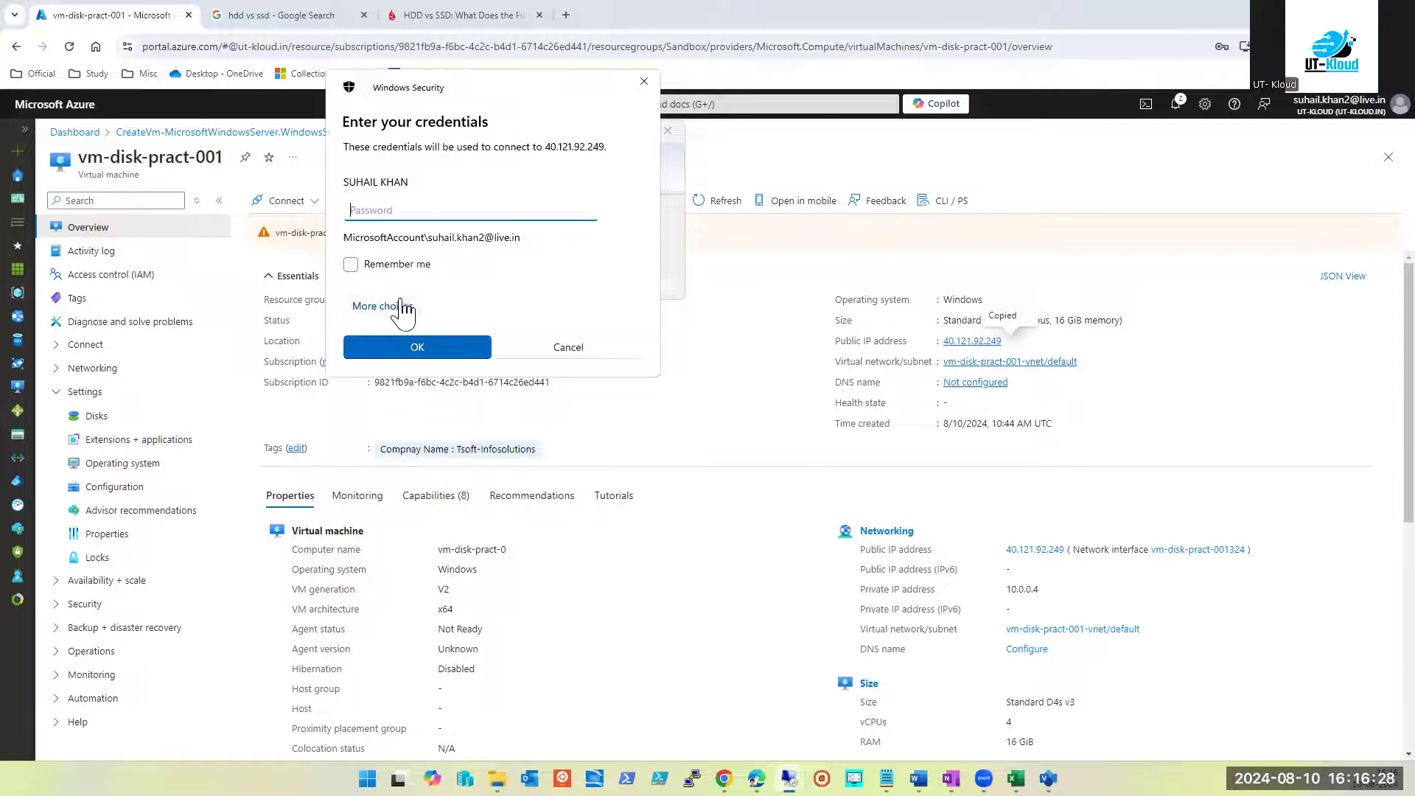
Sign in to the remote machine as a different account with the administrator's user name and password, and accept the unverified certificate
click(404, 313)
click(442, 377)
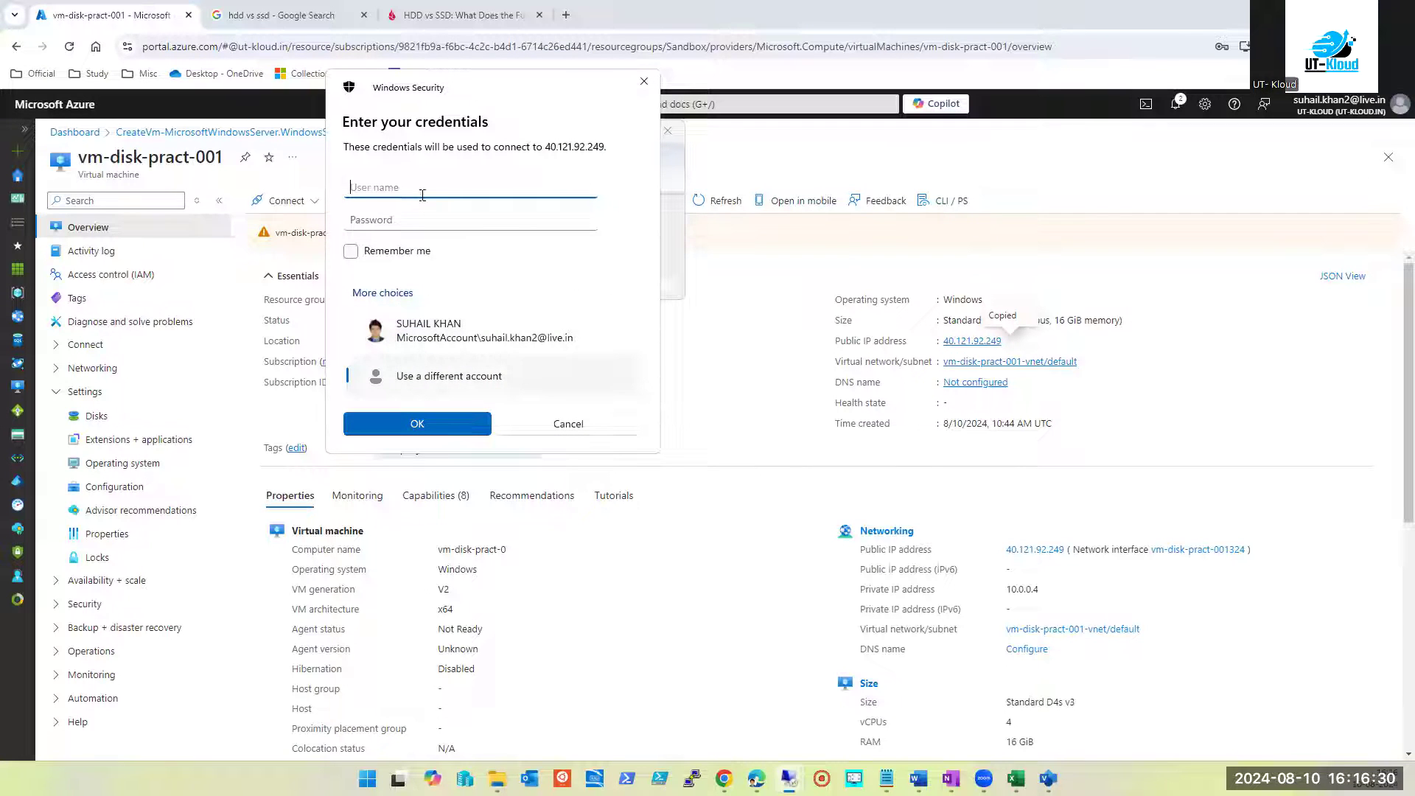
text(tapout)
key(Tab)
text(********)
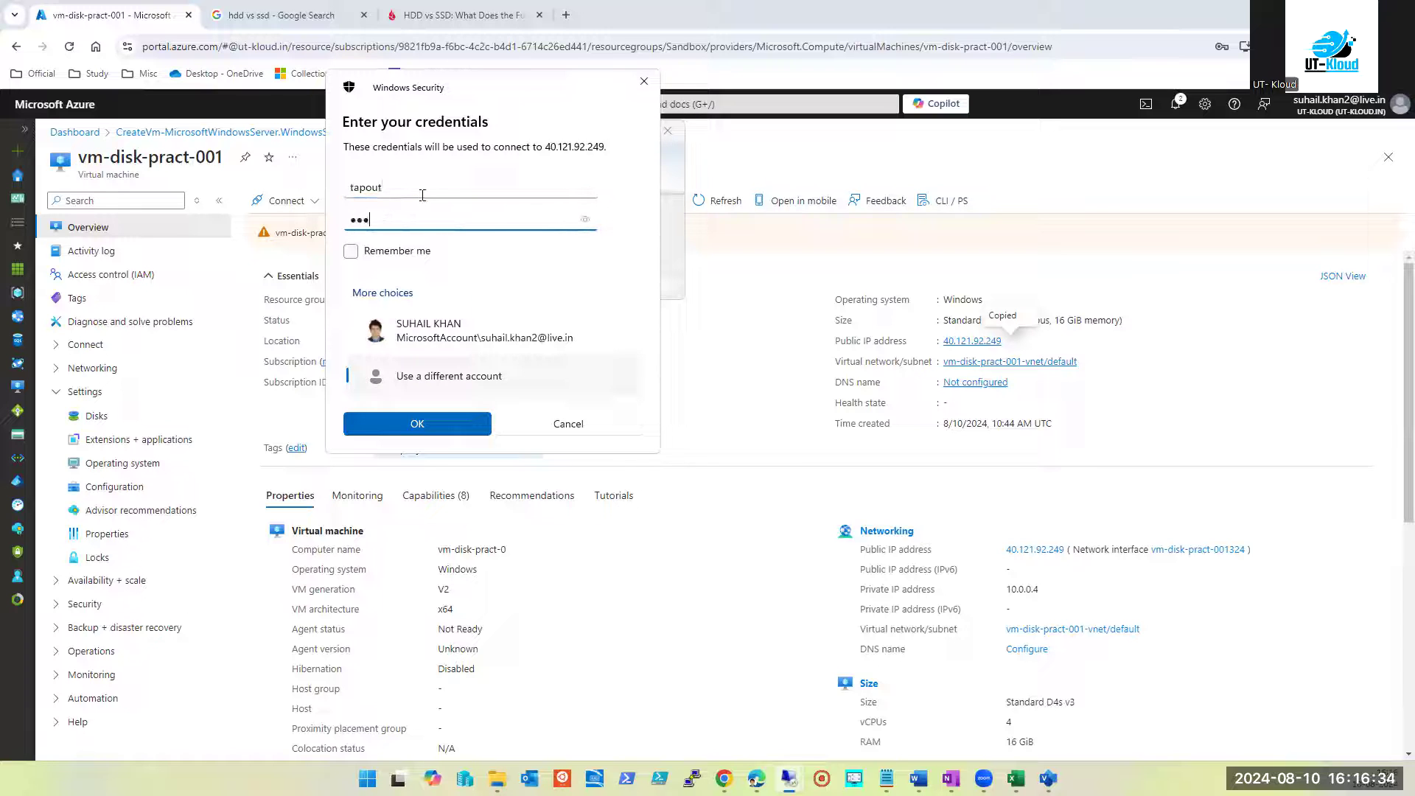
text(*****)
key(Tab)
key(Tab)
key(shift+Tab)
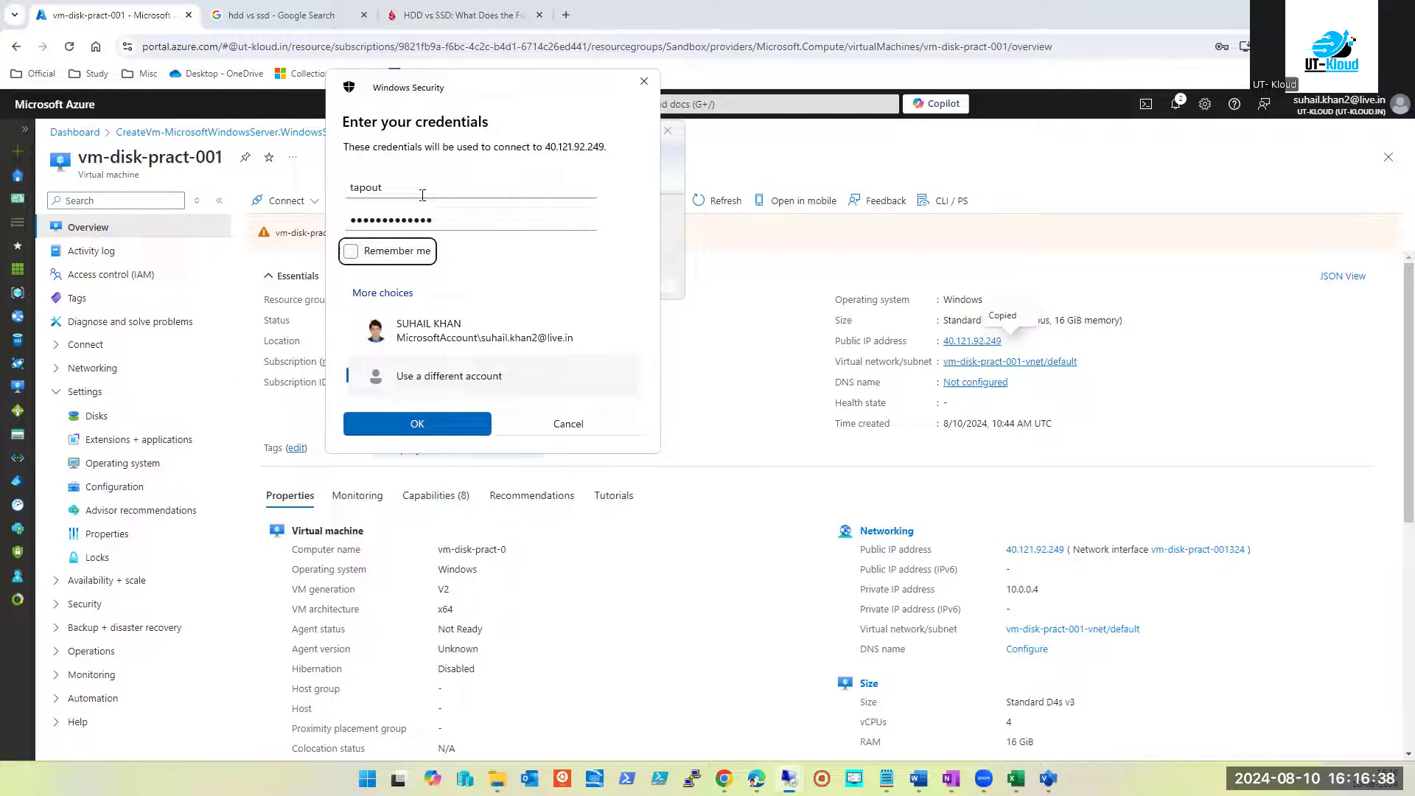
key(Return)
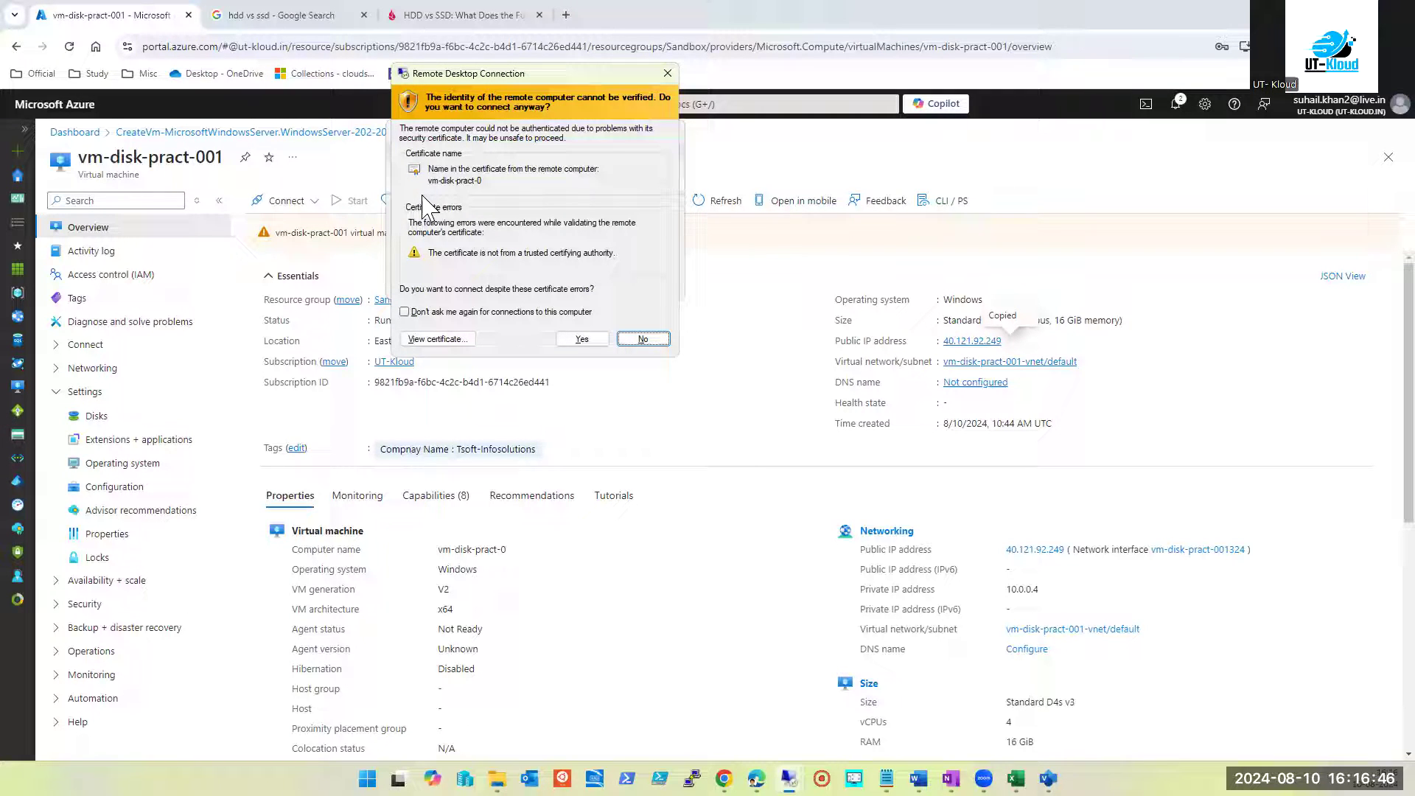
key(Left)
key(Return)
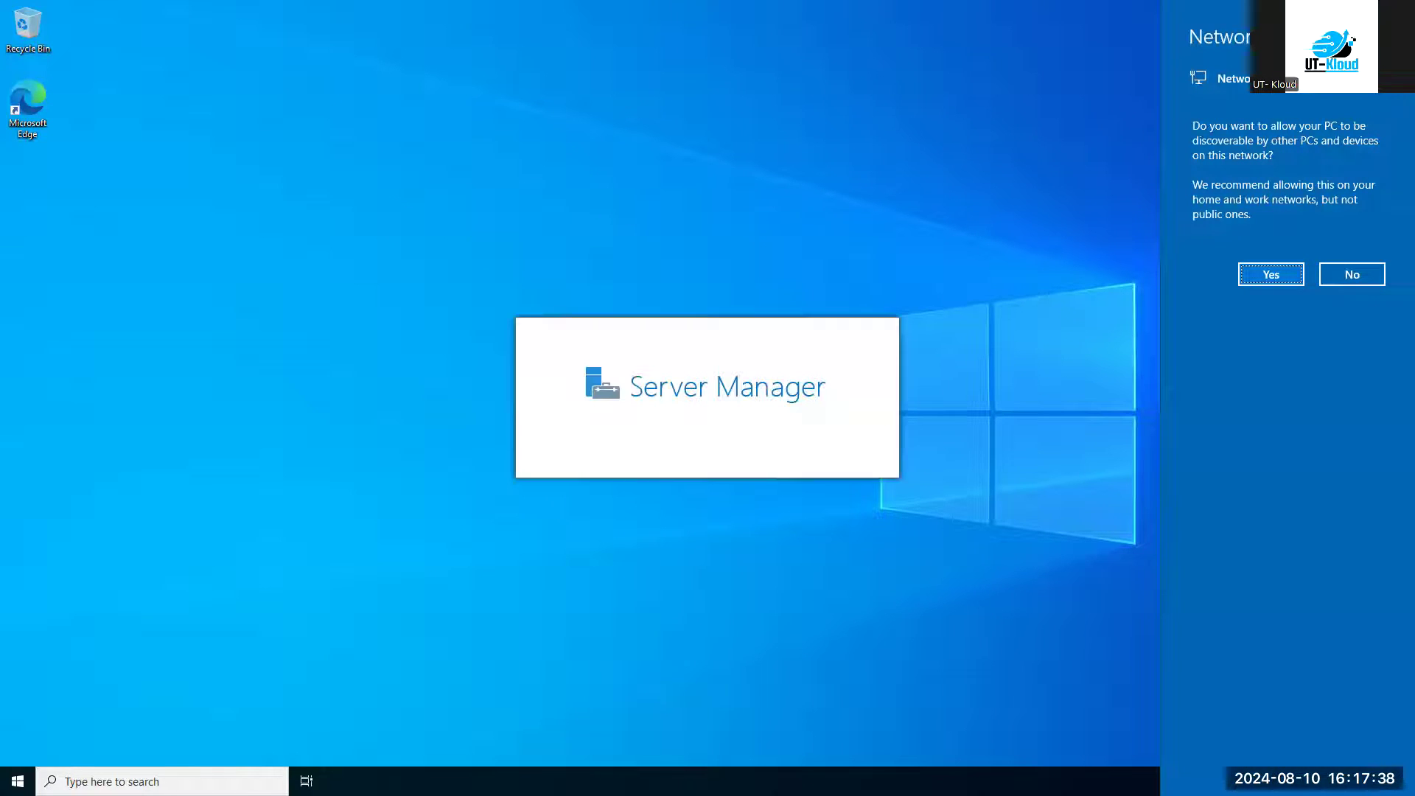
Allow network discovery on the remote server and permanently dismiss Server Manager's Windows Admin Center message
click(1253, 279)
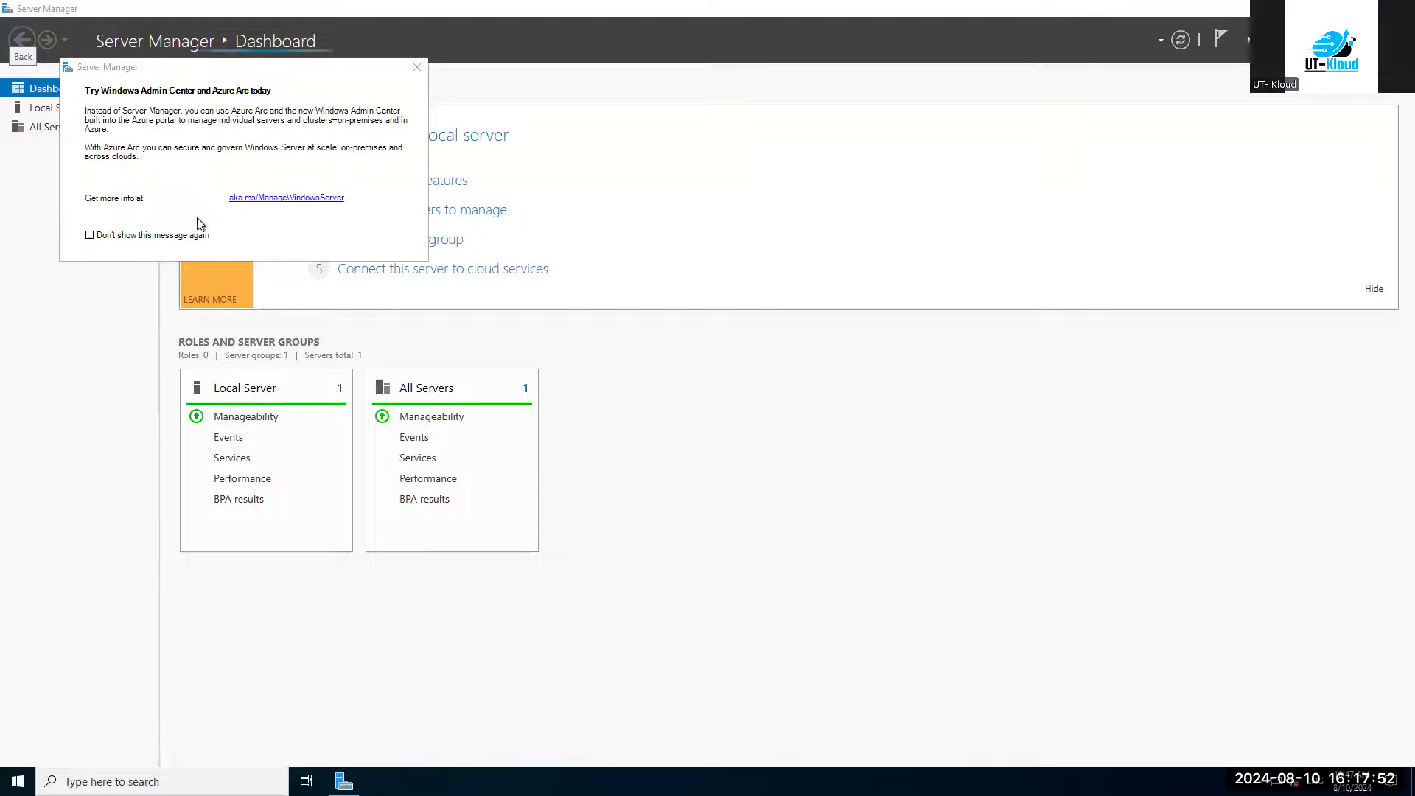
click(174, 235)
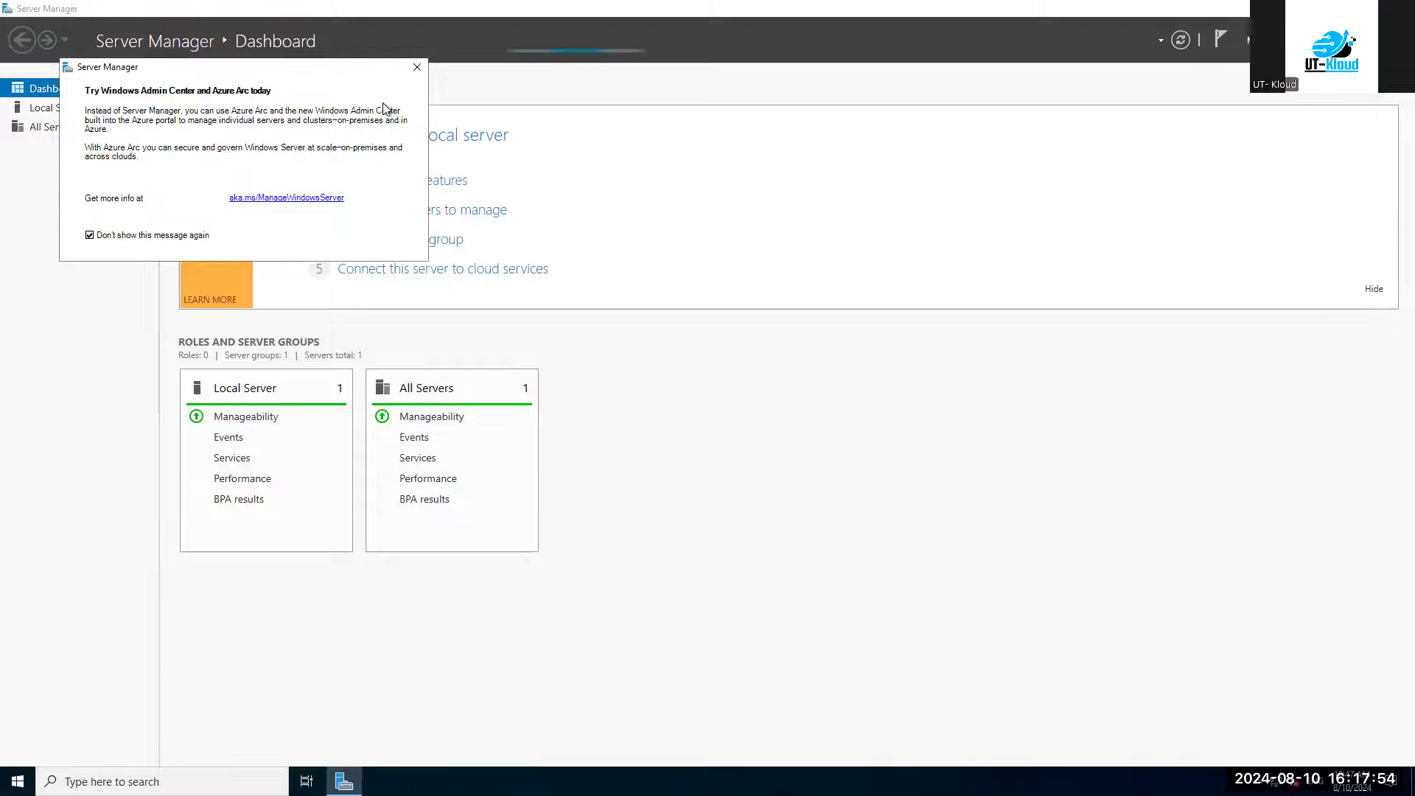
click(420, 65)
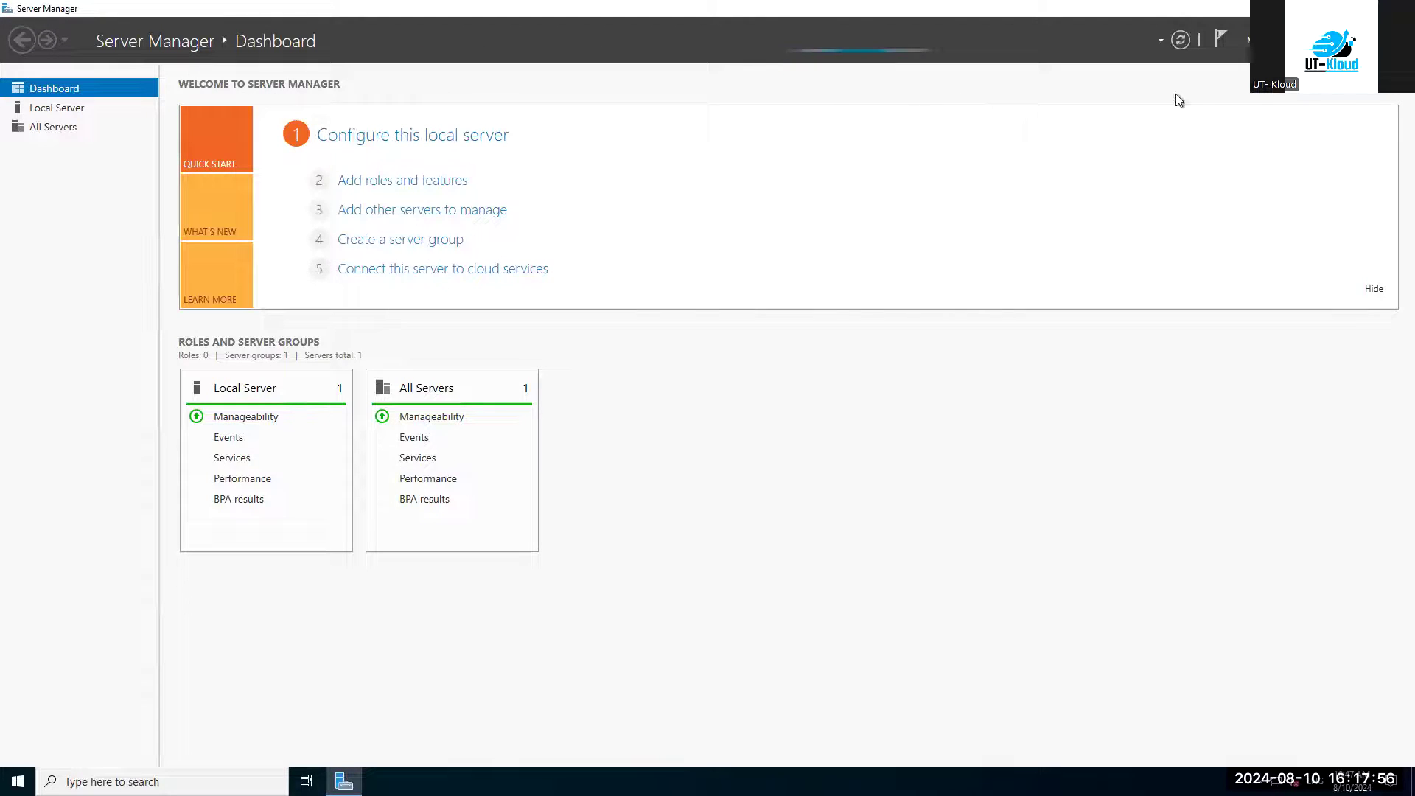
Minimize Server Manager and pin File Explorer to the remote server's taskbar
click(1330, 8)
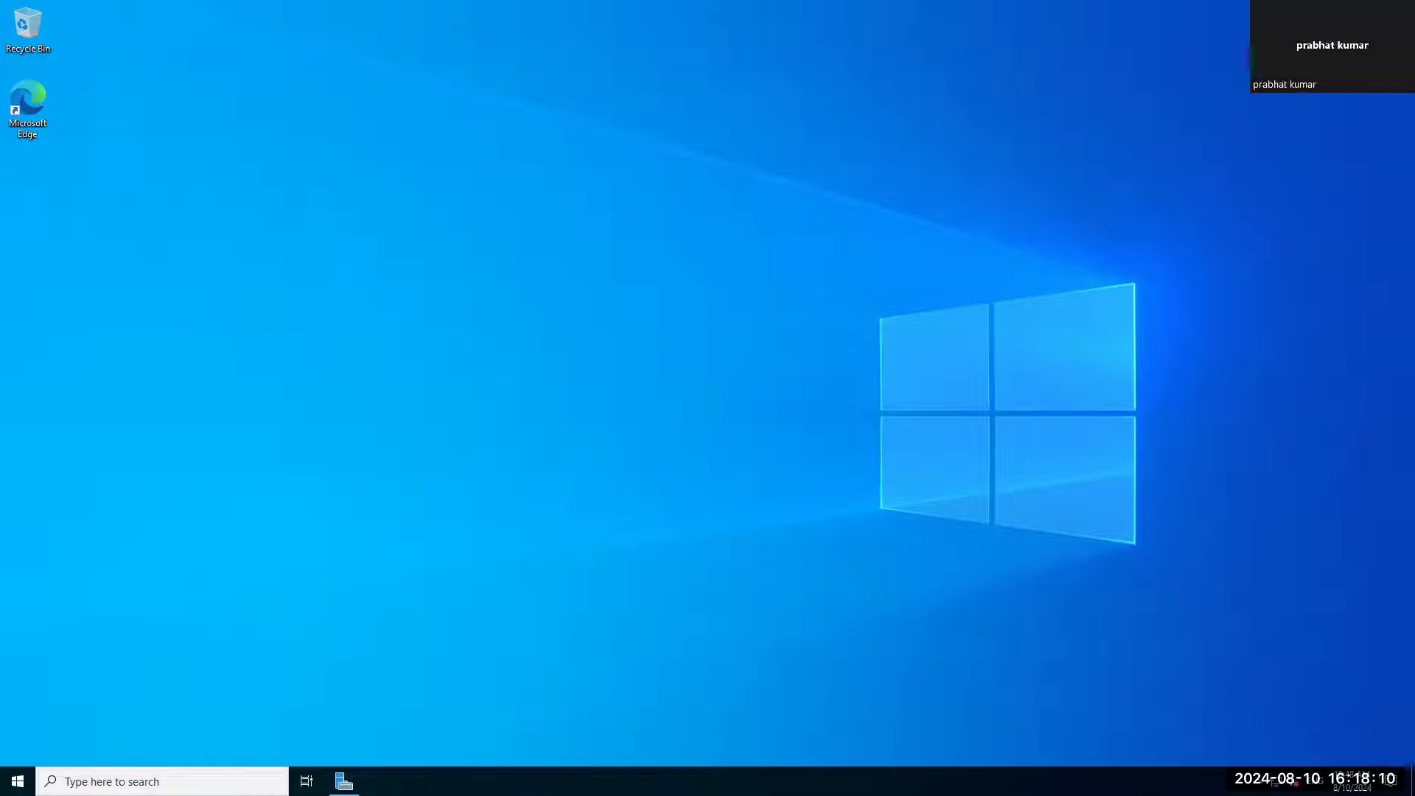
click(17, 781)
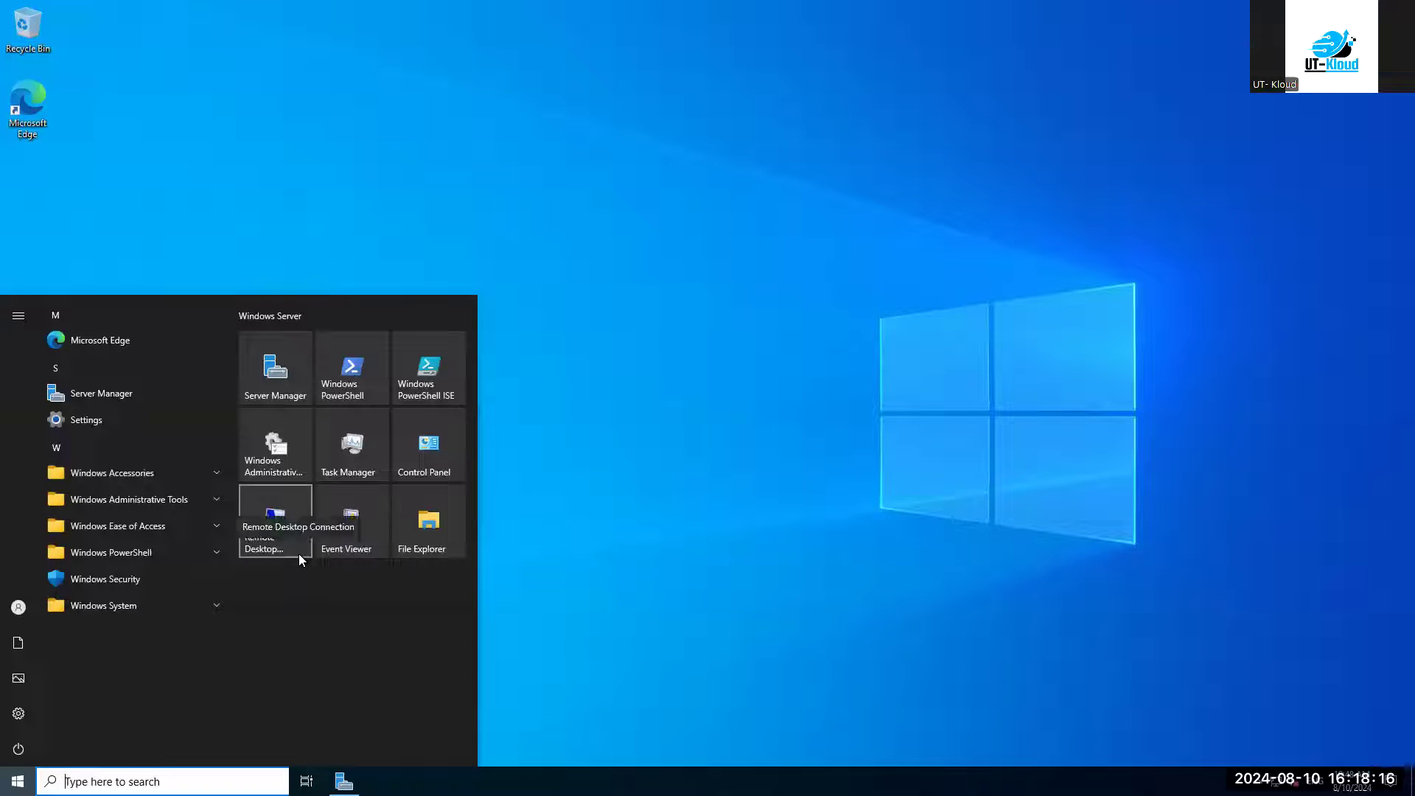
right_click(418, 536)
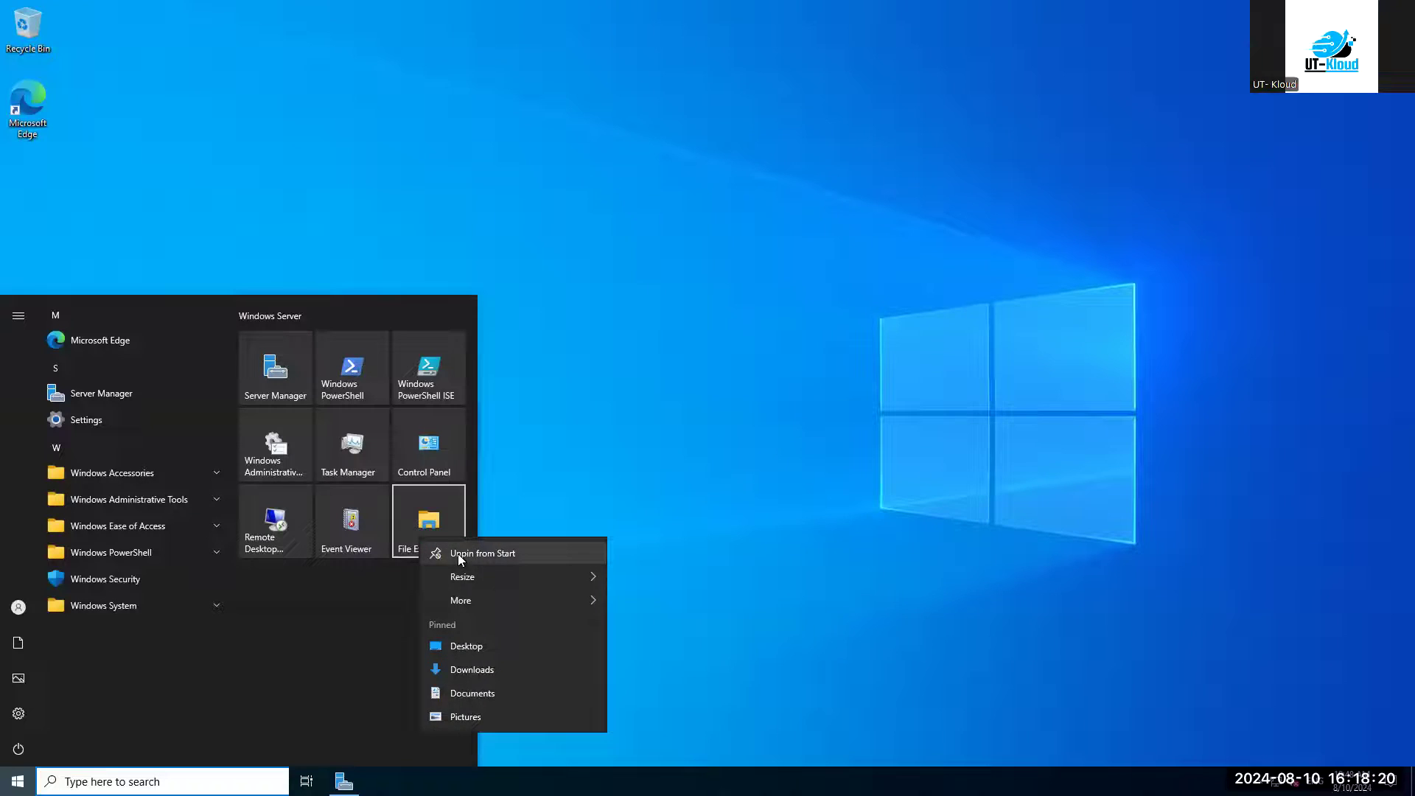
mouse_move(479, 599)
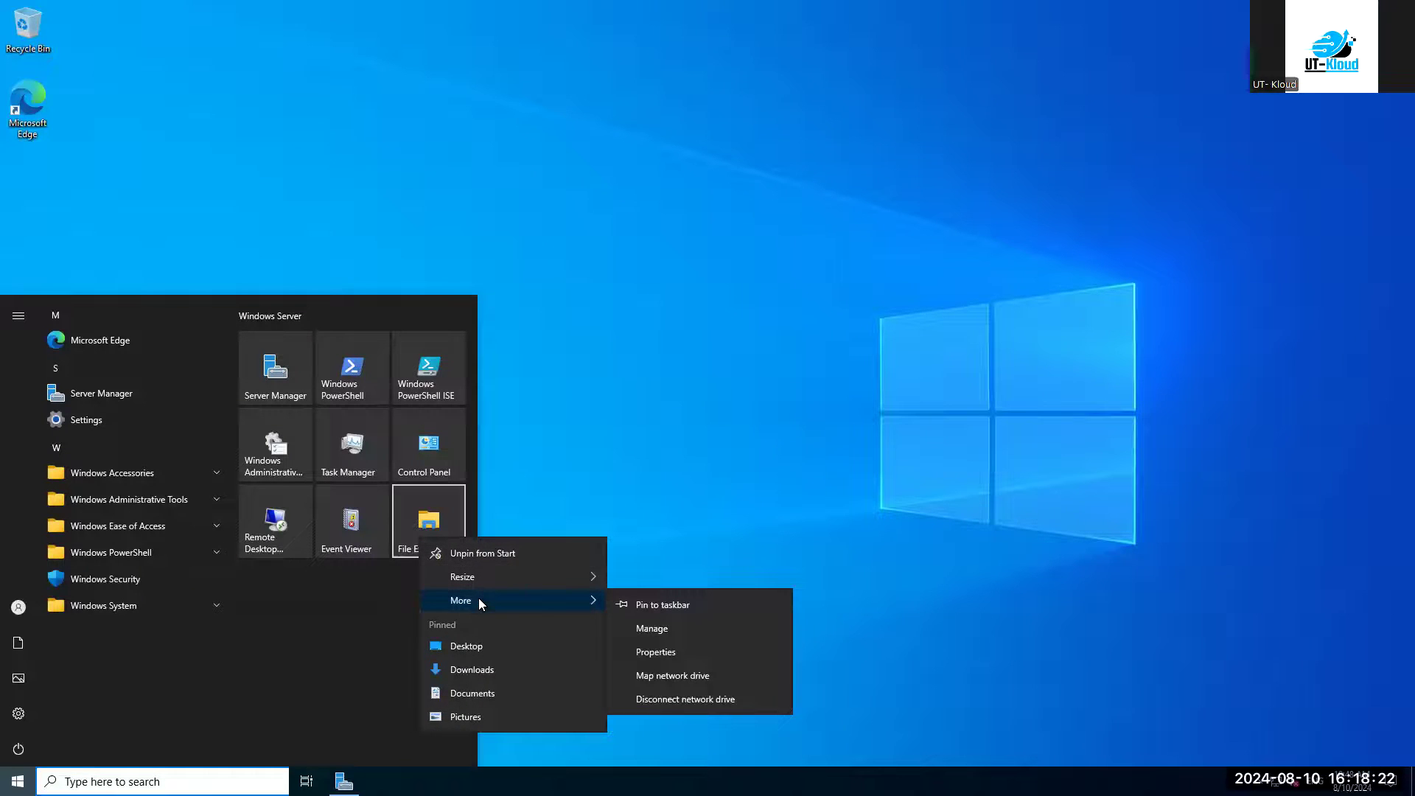
click(652, 604)
click(768, 413)
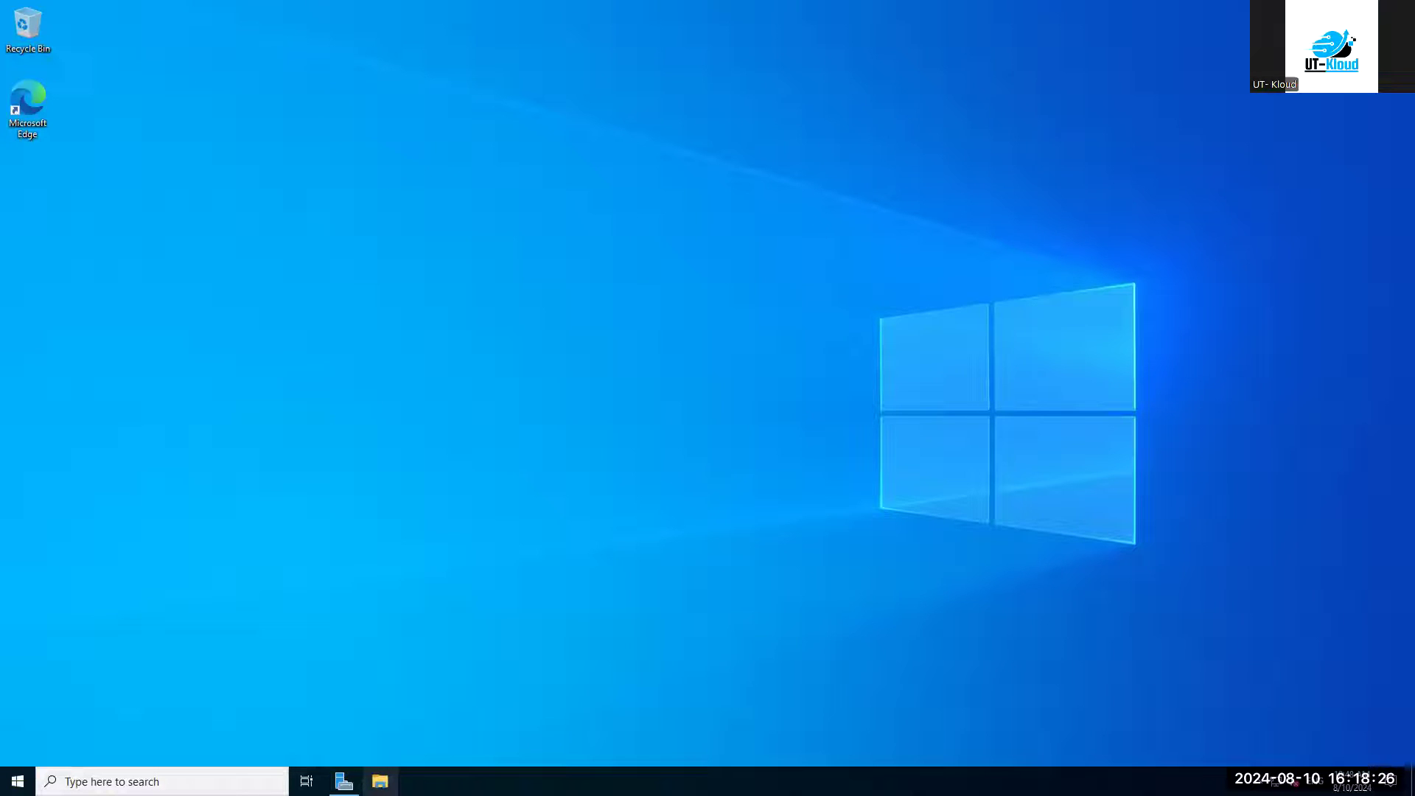
Open This PC in File Explorer and examine the Windows (C:) and Temporary Storage (D:) drives
click(380, 781)
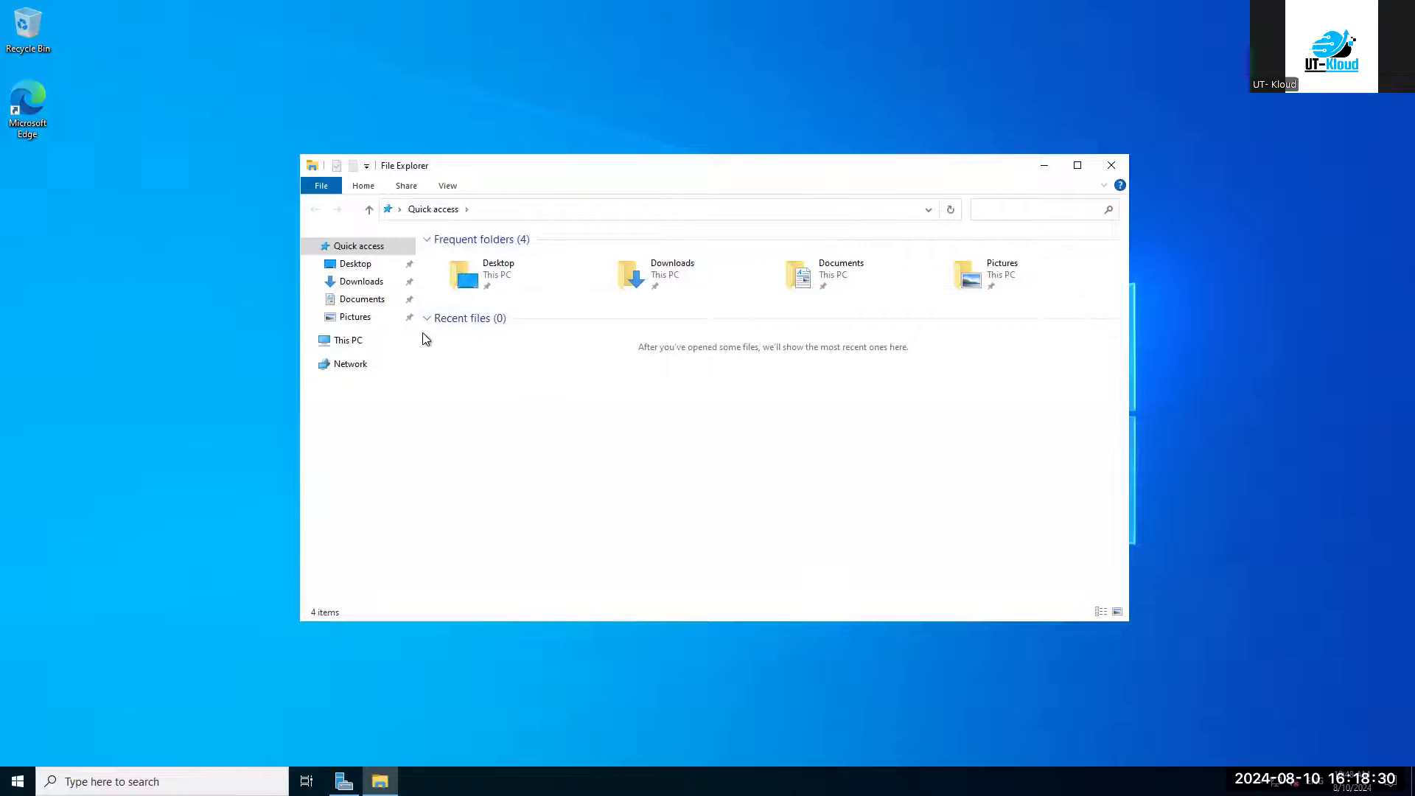
click(345, 349)
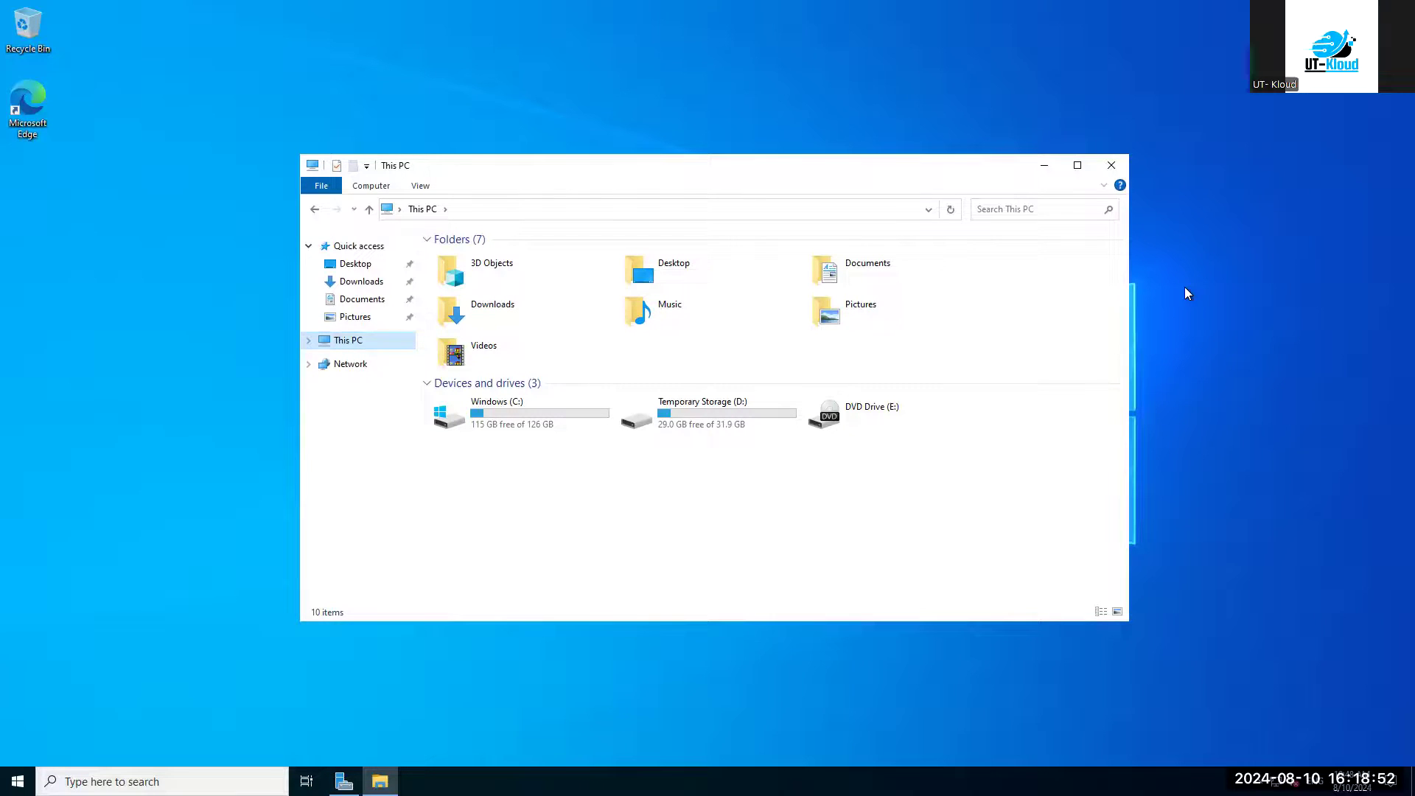
click(692, 426)
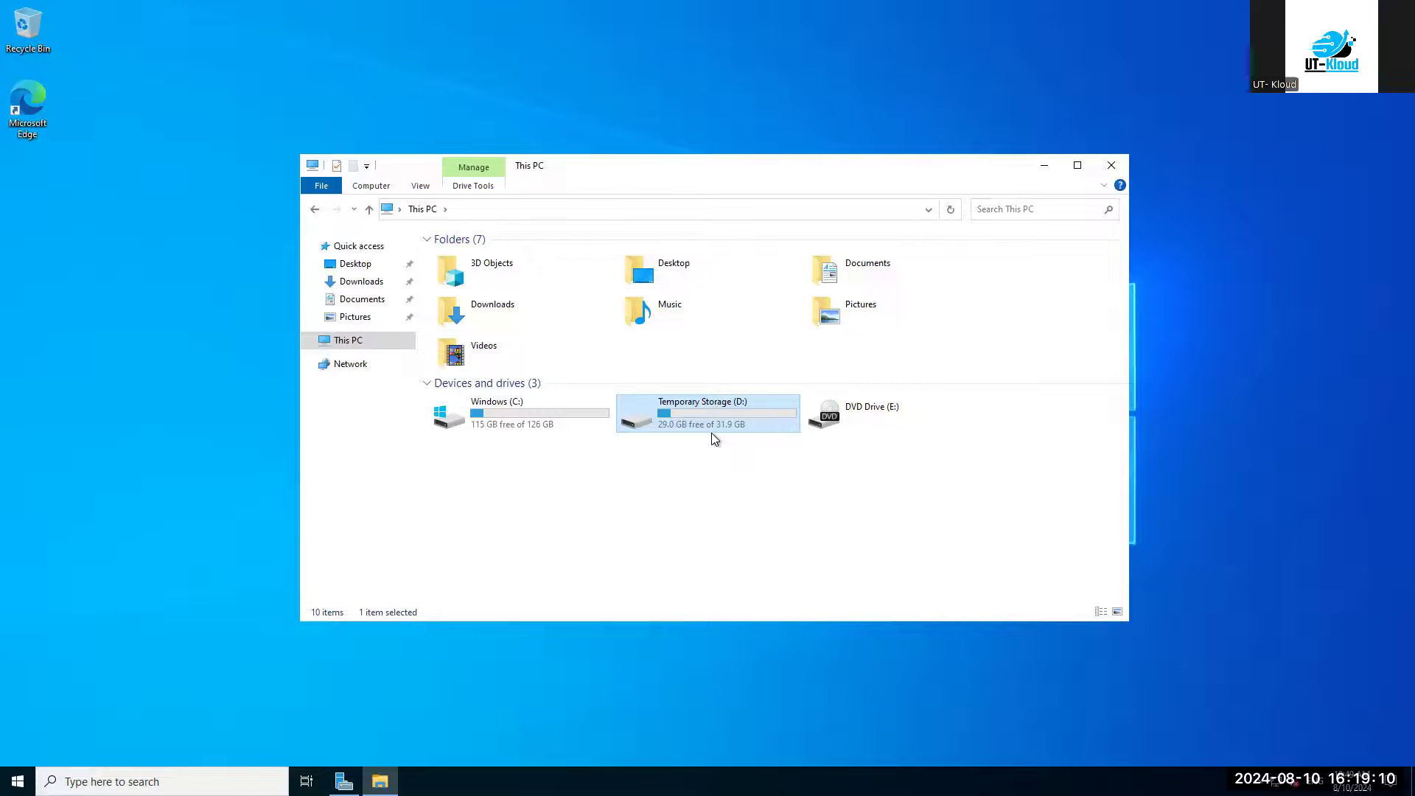
click(524, 409)
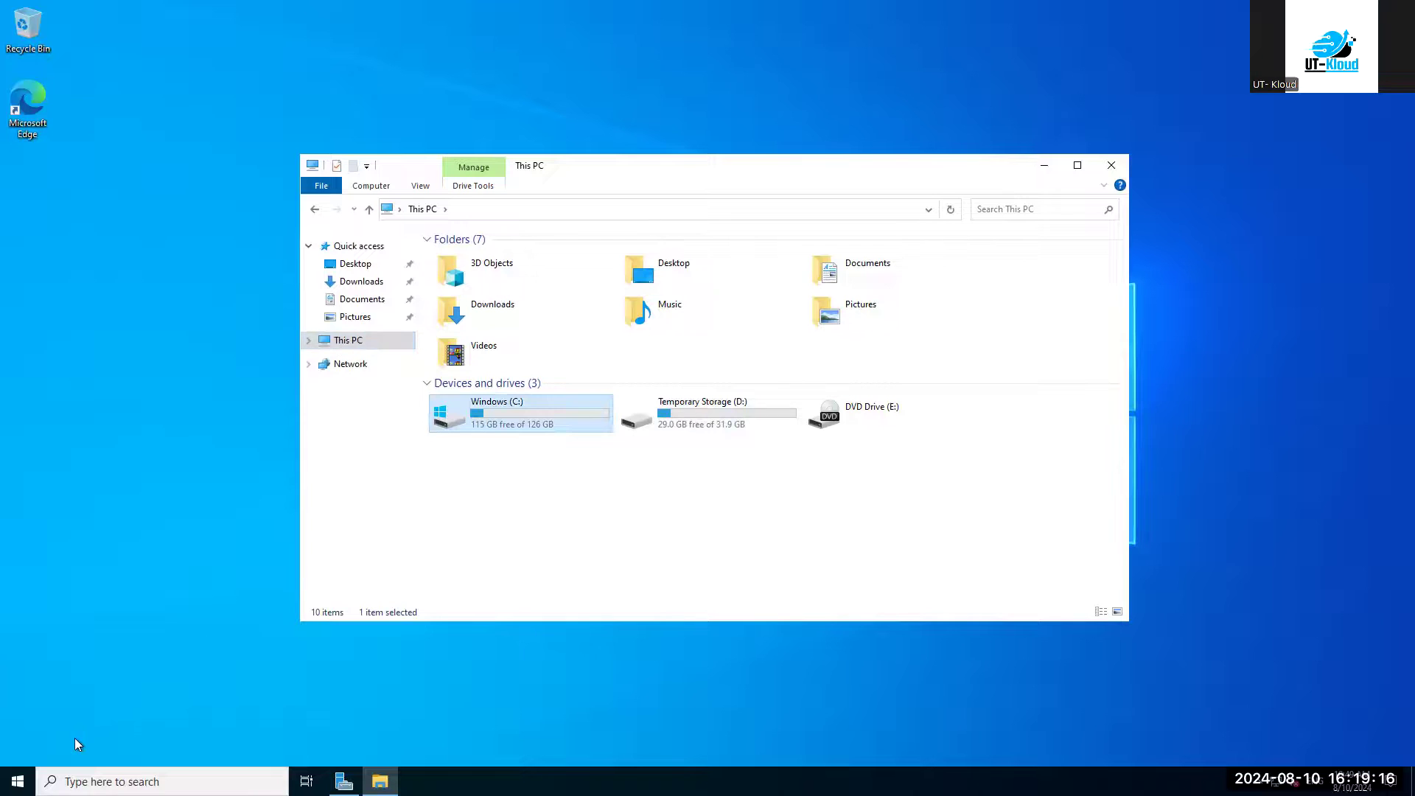
Launch Windows PowerShell and open Disk Management with diskmgmt.msc
click(18, 780)
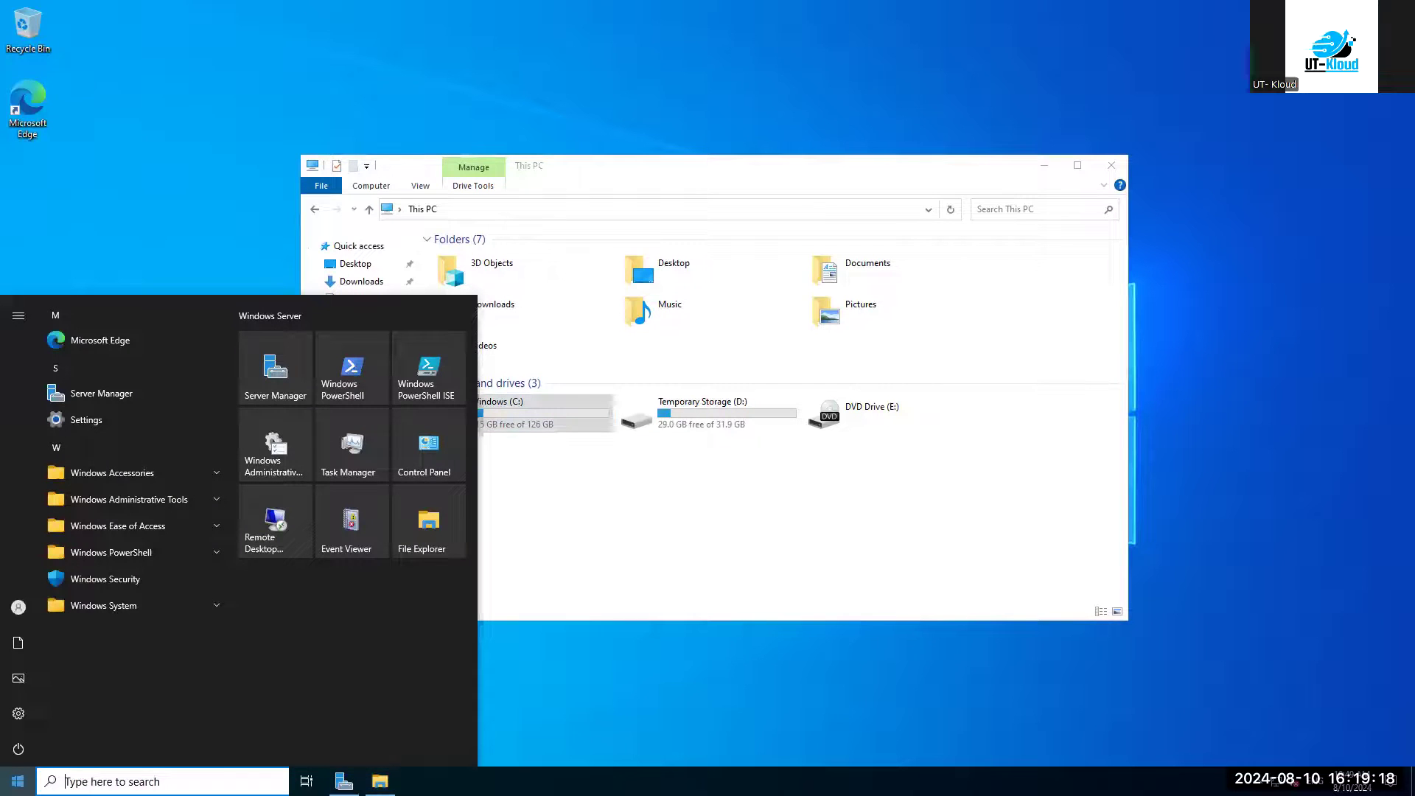
click(361, 365)
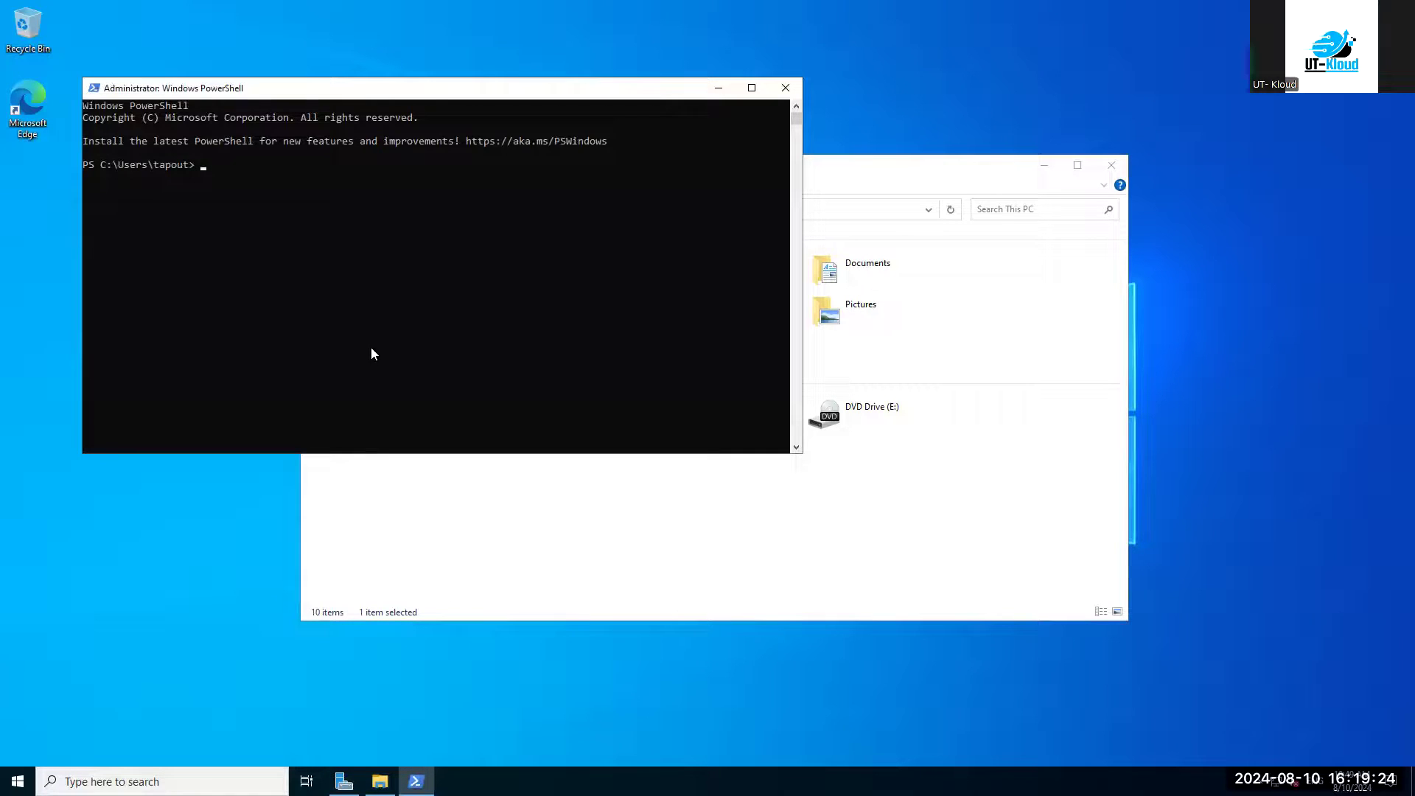
text(diskmgmt.msc)
key(Return)
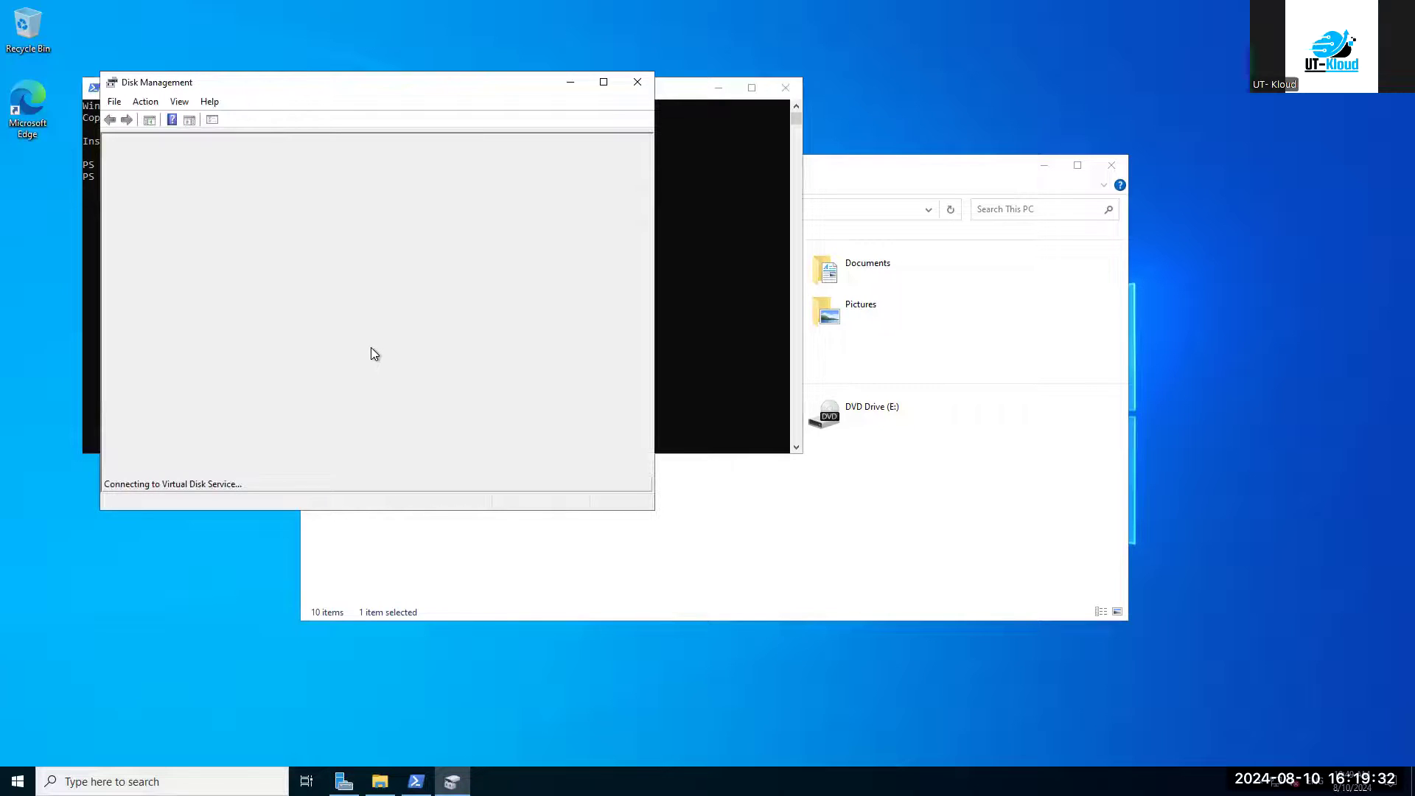
Return to PowerShell, start diskpart and list the server's disks
click(673, 273)
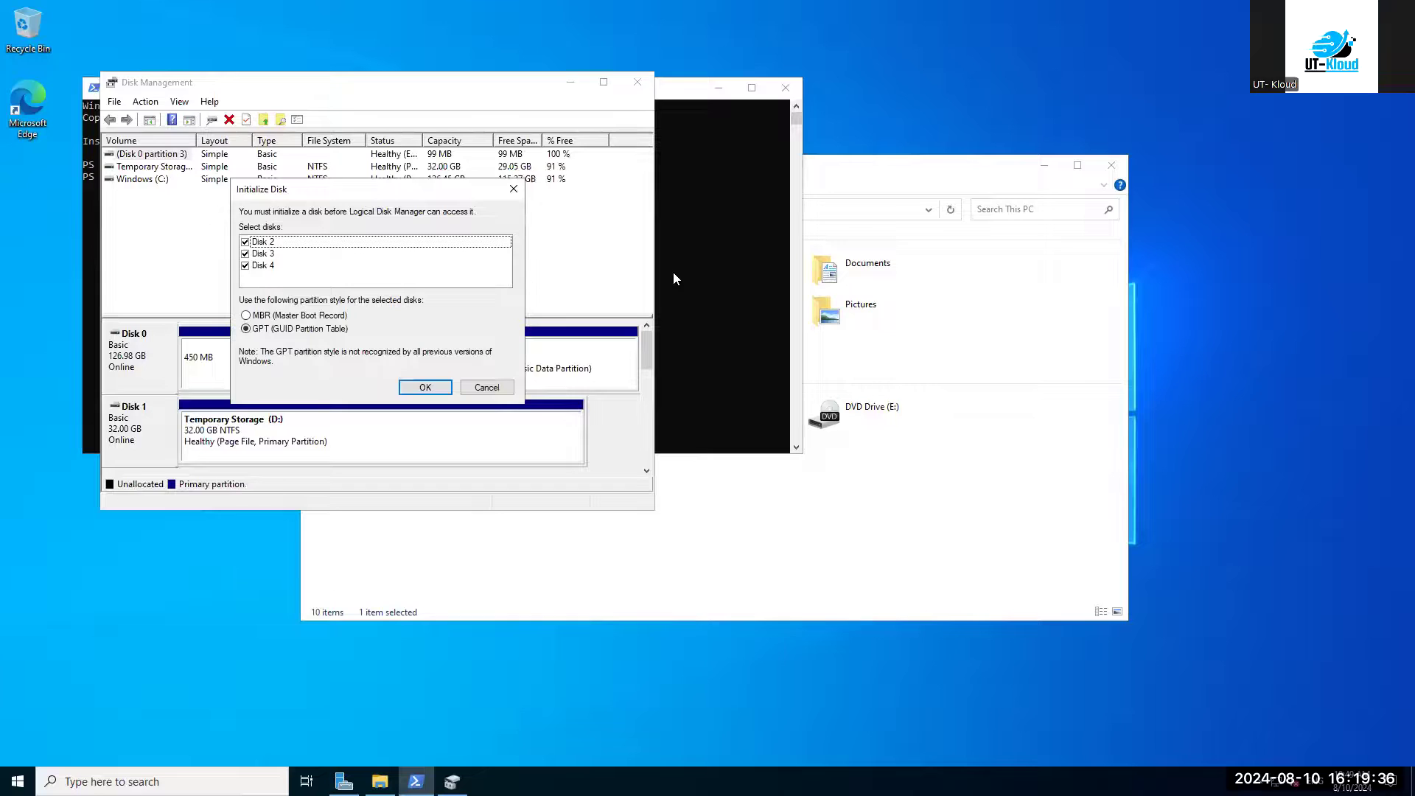
click(715, 258)
click(716, 258)
click(612, 276)
key(Down)
key(Down)
key(Down)
key(Down)
key(Down)
key(Down)
key(Down)
key(Down)
key(Down)
key(Down)
key(Down)
key(Down)
key(Down)
key(Down)
key(Down)
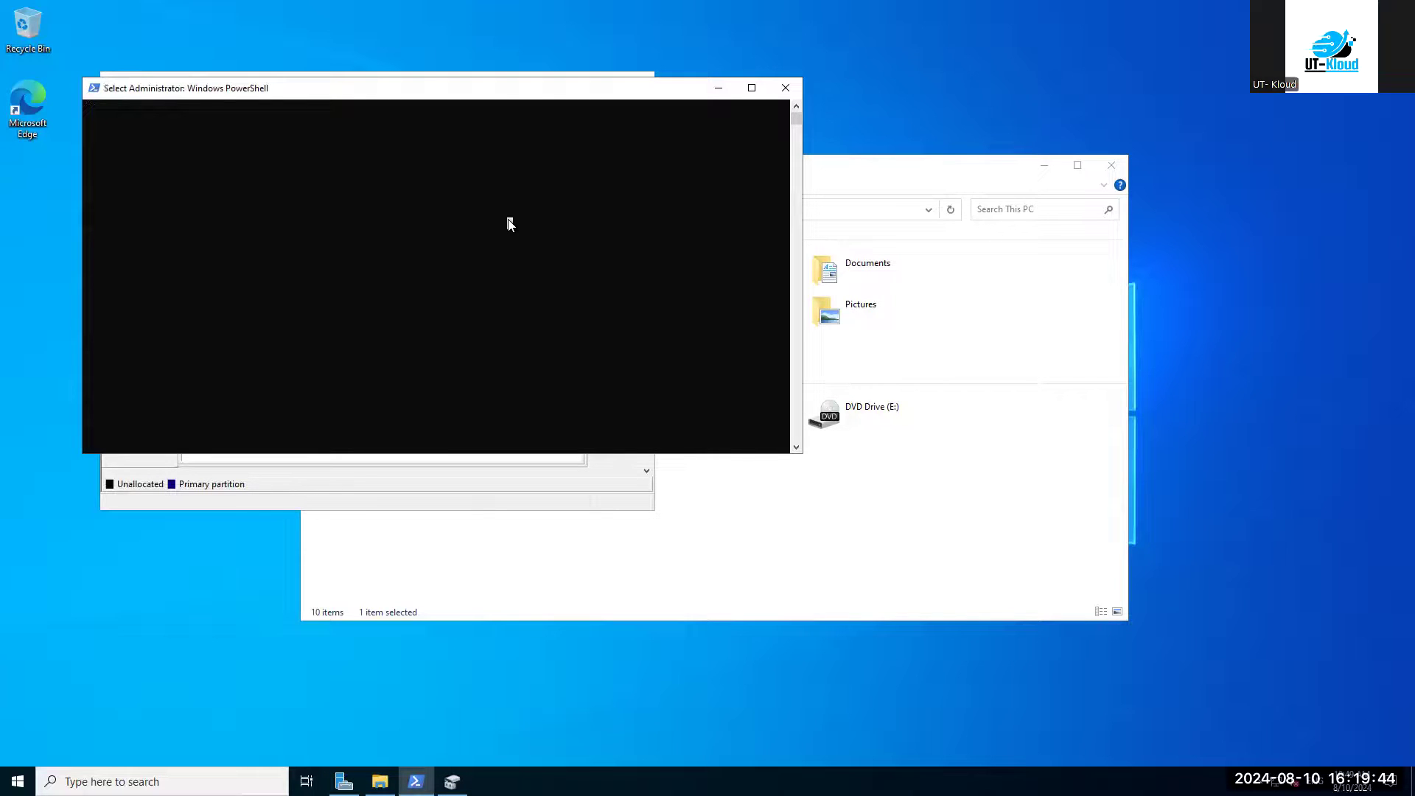
key(ctrl+c)
key(ctrl+c)
key(ctrl+c)
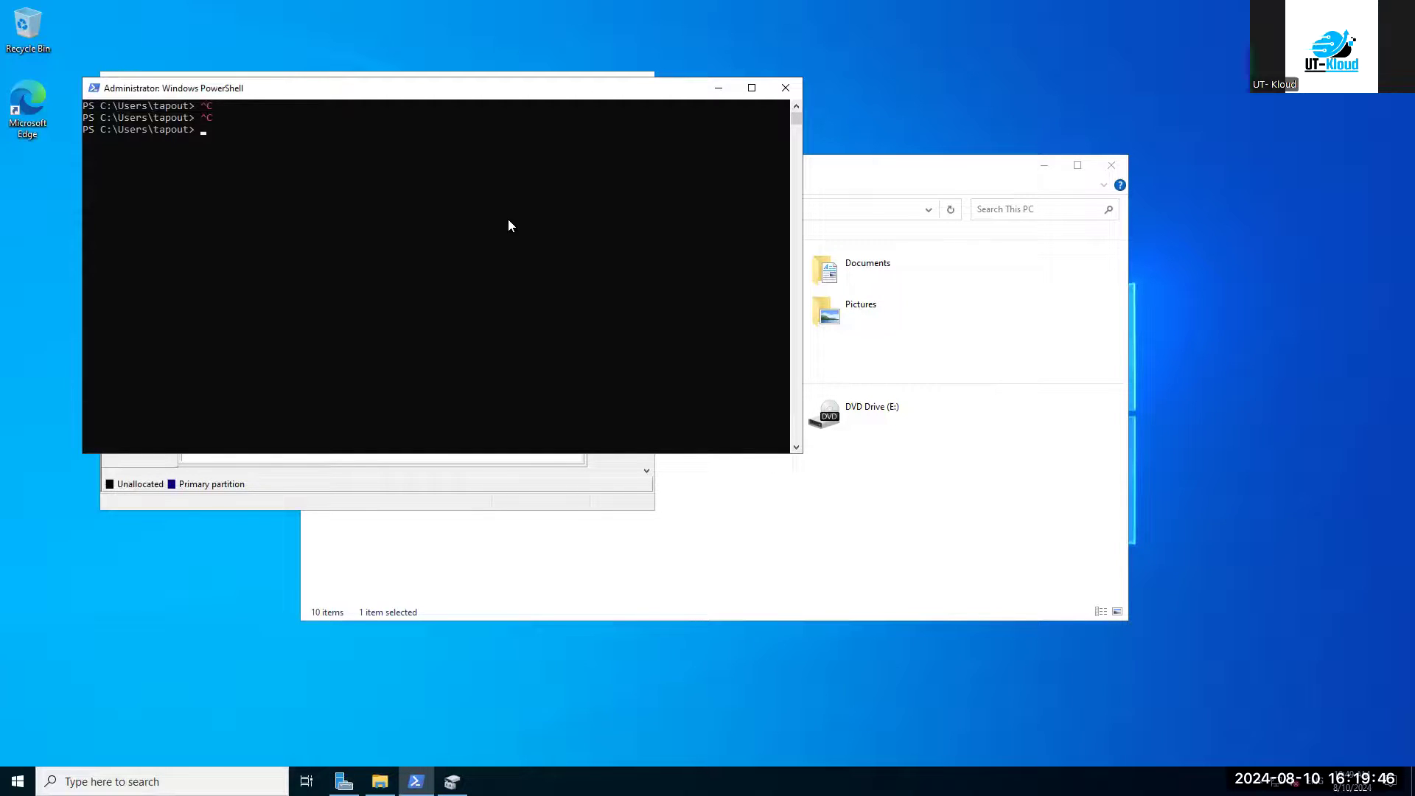
text(diskpart)
key(Return)
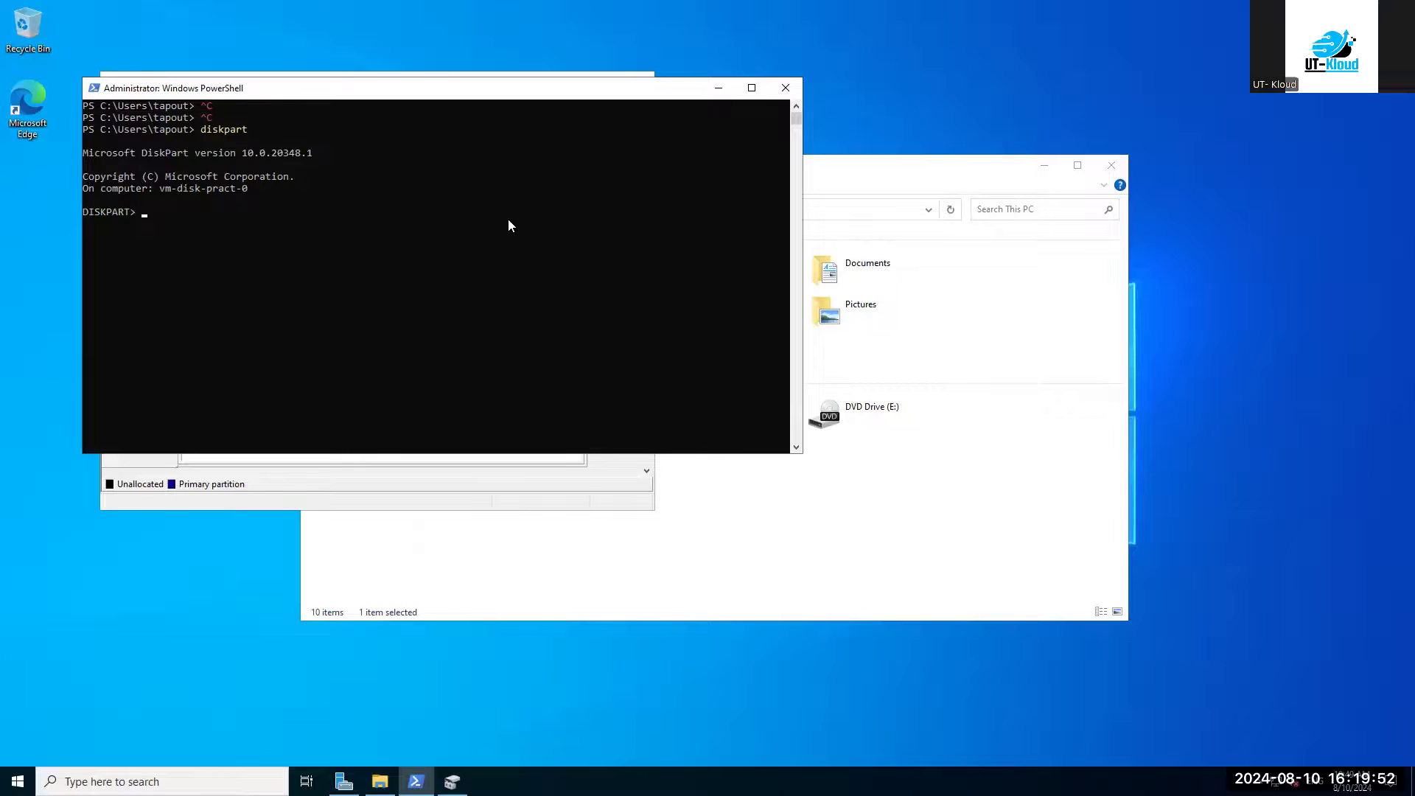
text(lis disk)
key(Return)
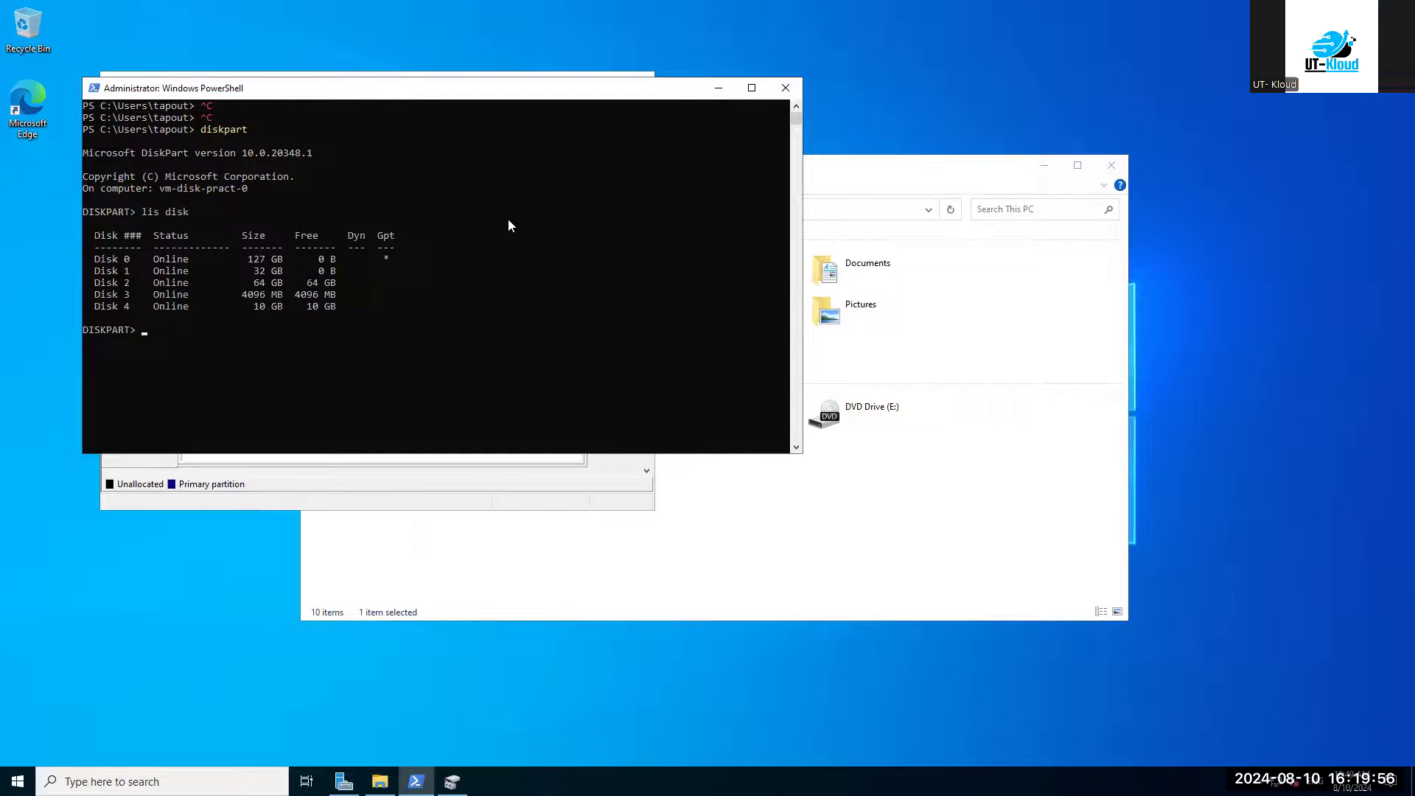
Minimize PowerShell and initialize Disk 2, Disk 3 and Disk 4 with the MBR (Master Boot Record) partition style
click(718, 87)
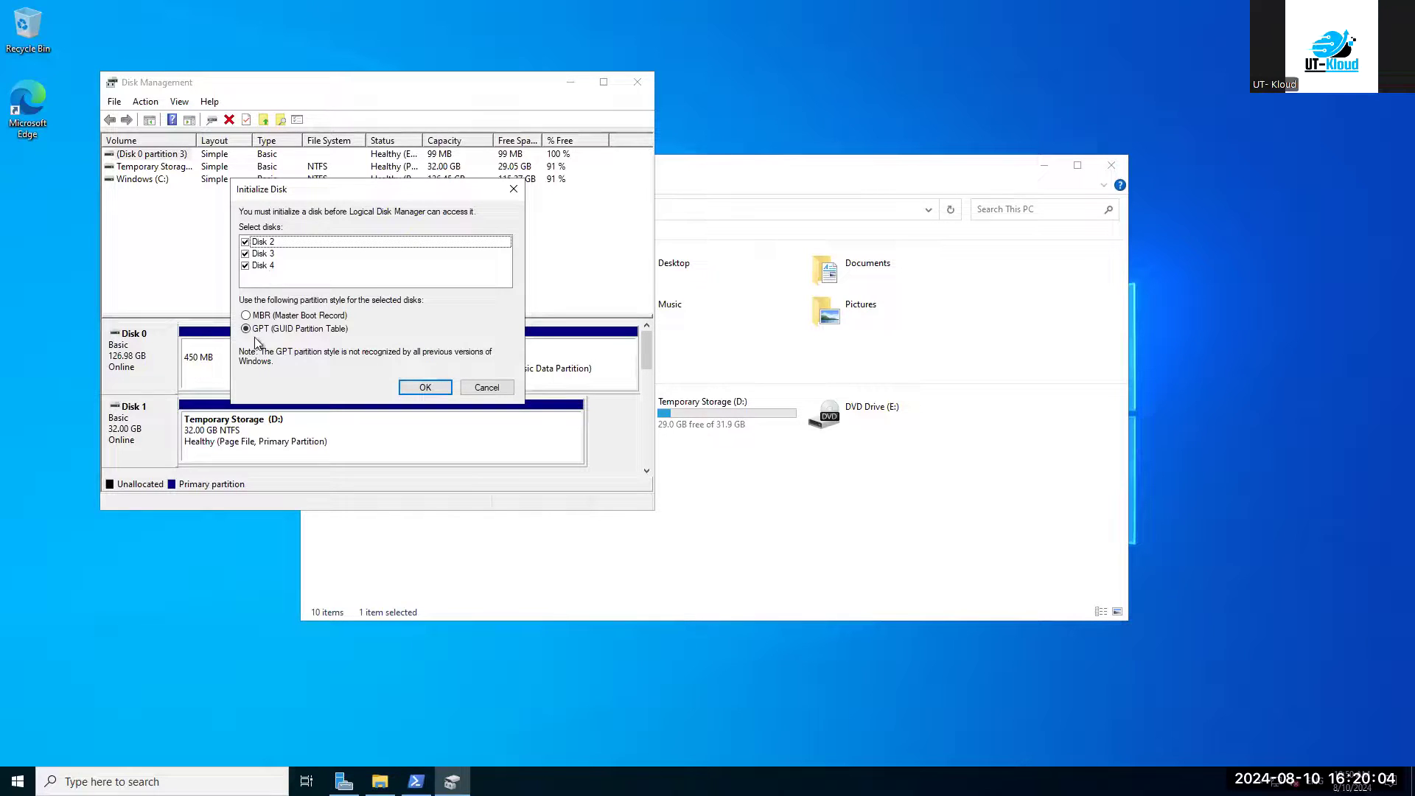
click(246, 316)
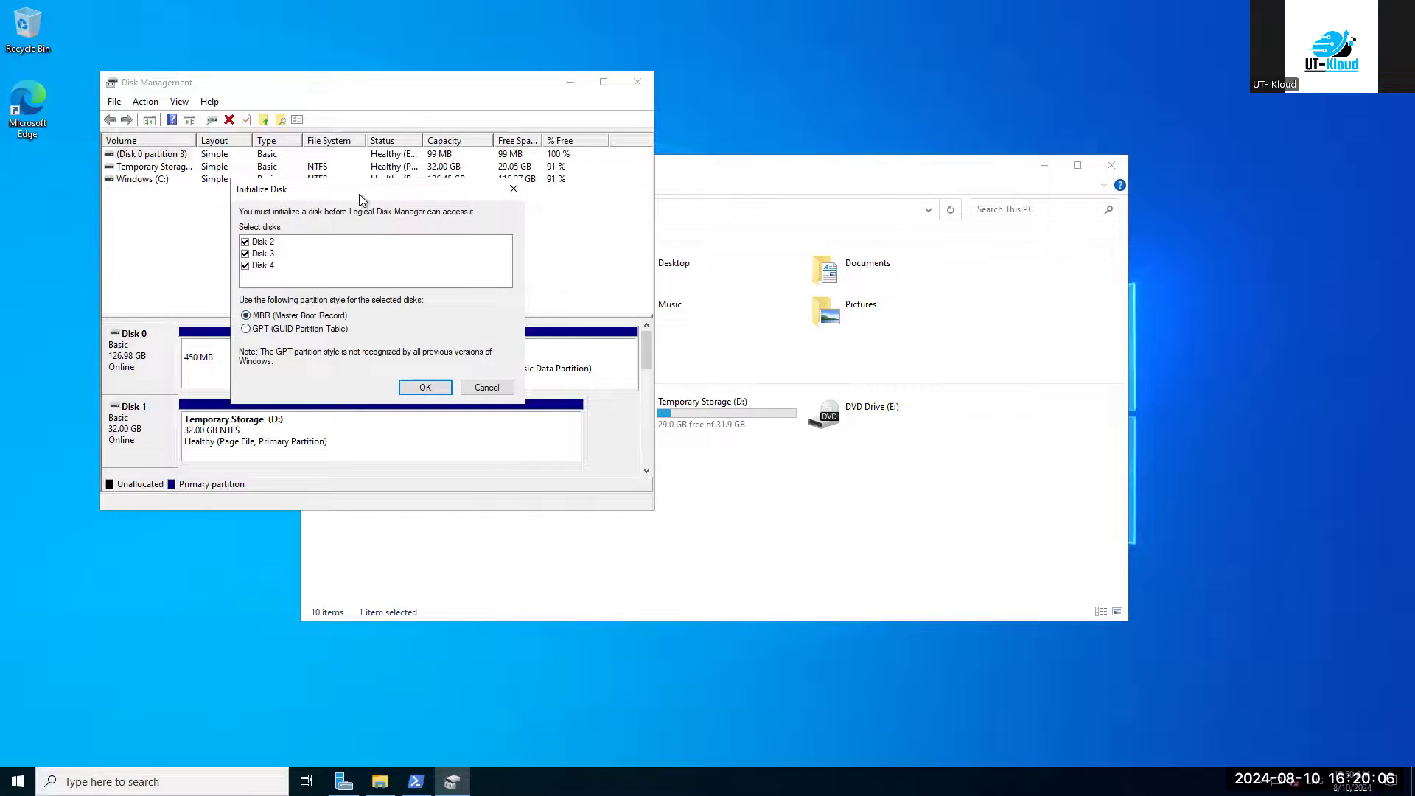
click(423, 388)
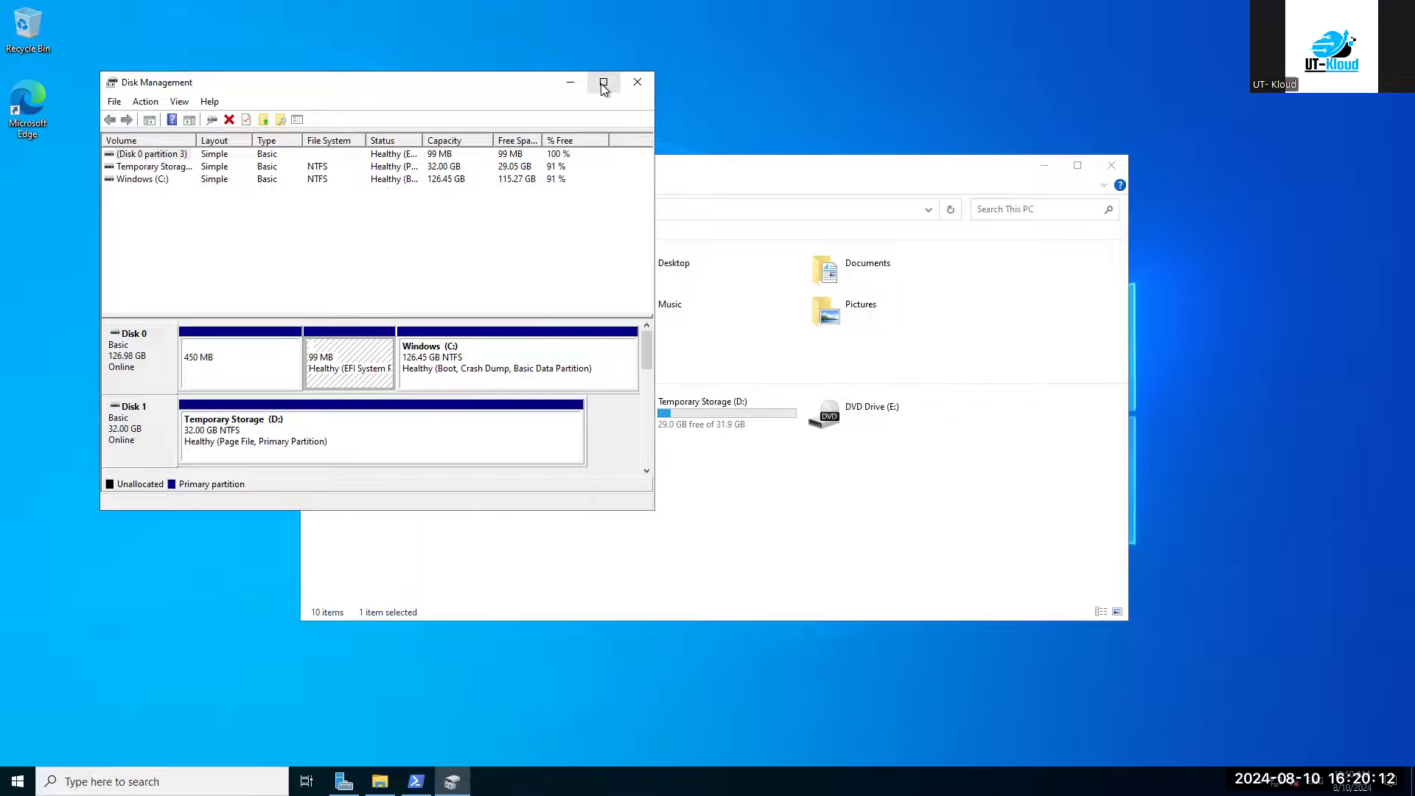
Enlarge the Disk Management window to review all disks and refresh This PC to check its drives
drag(653, 510, 685, 681)
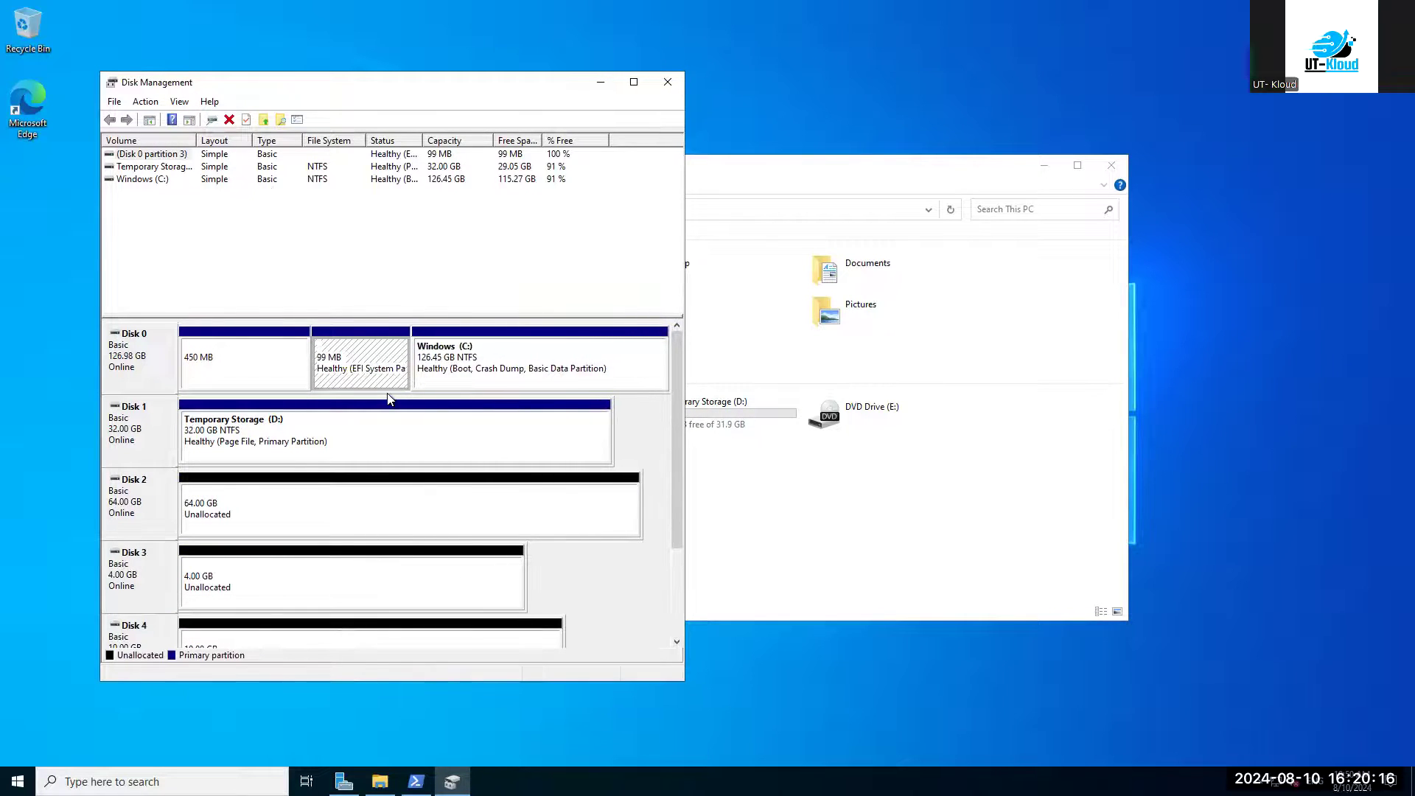
click(675, 524)
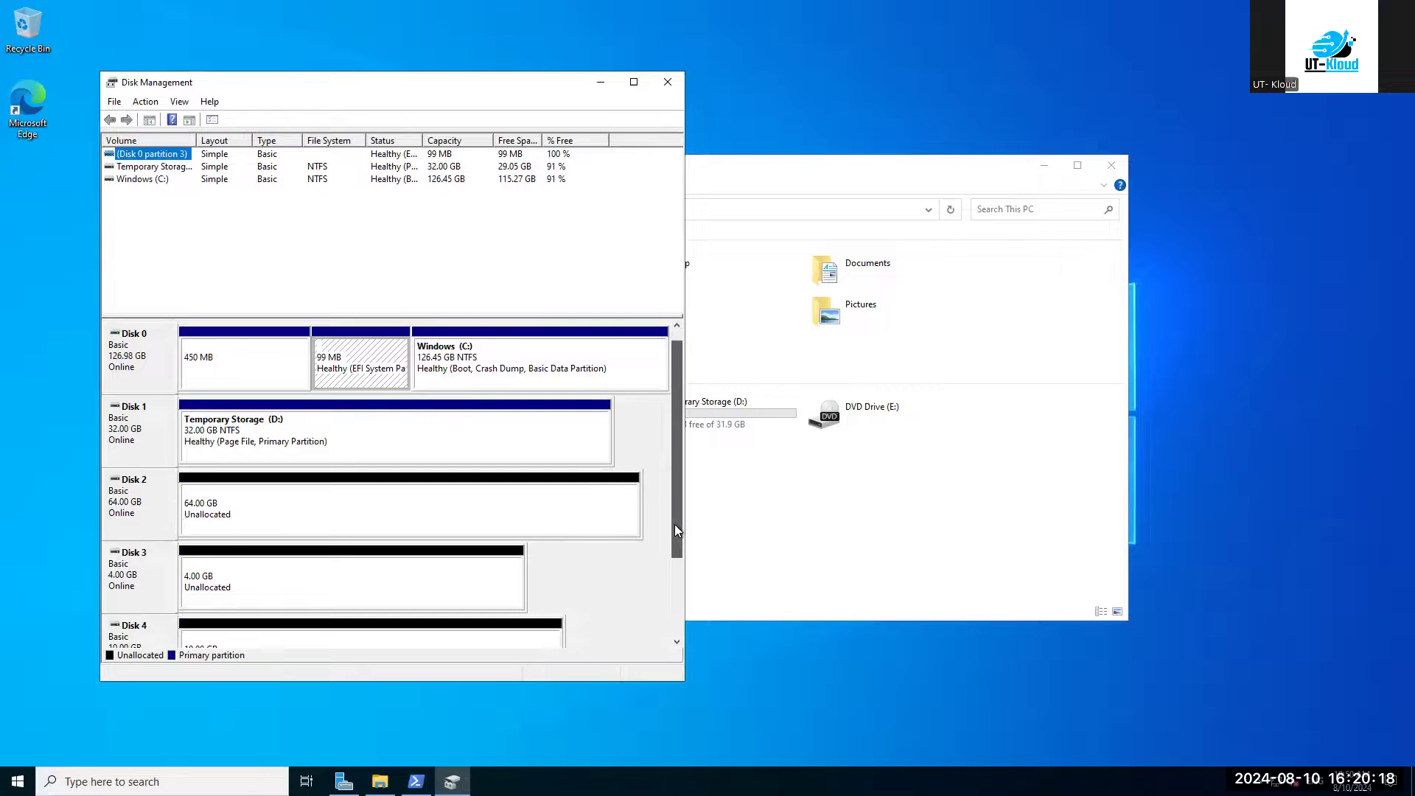
click(874, 555)
click(950, 211)
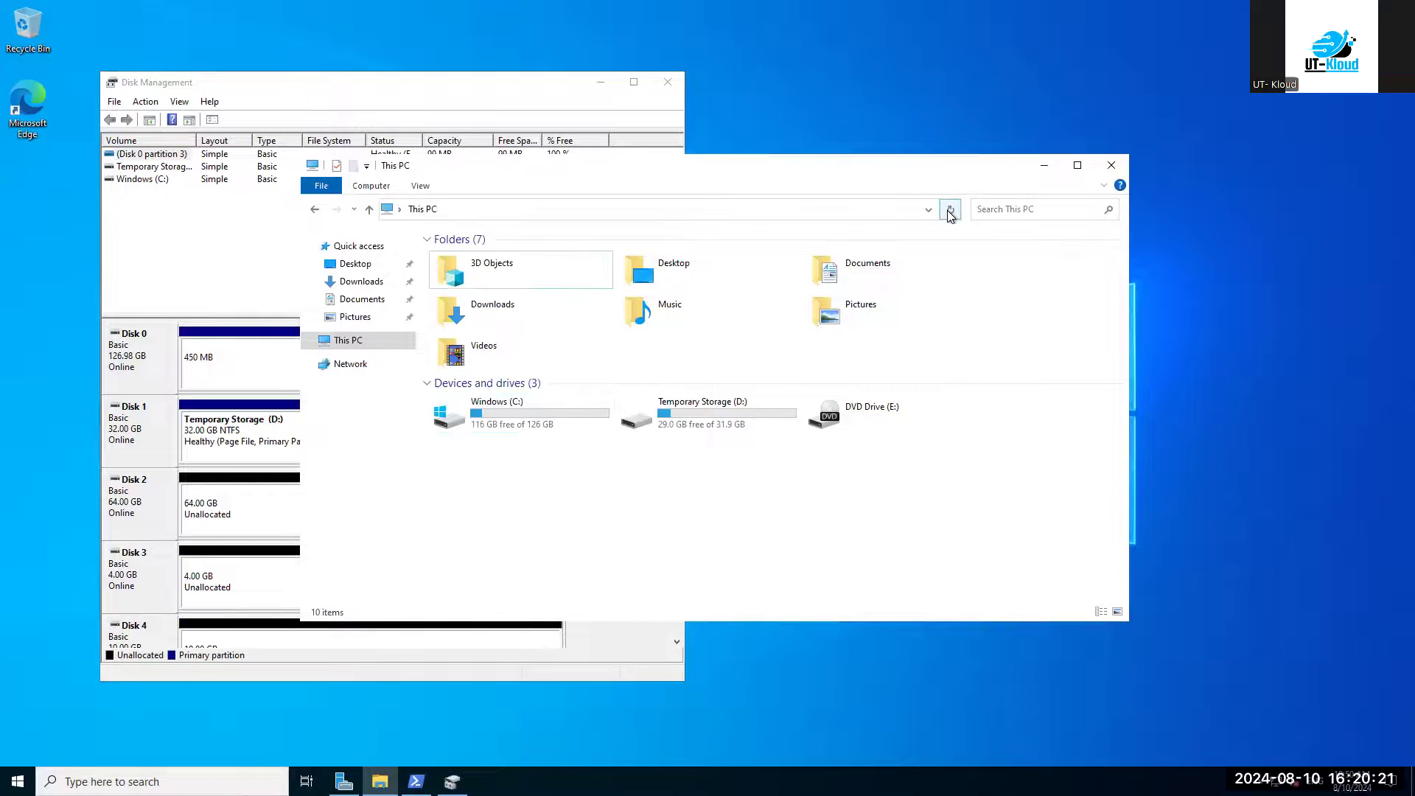
Create a simple volume on Disk 2 using its full 64 GB, drive letter F and the default format settings
right_click(140, 429)
right_click(373, 431)
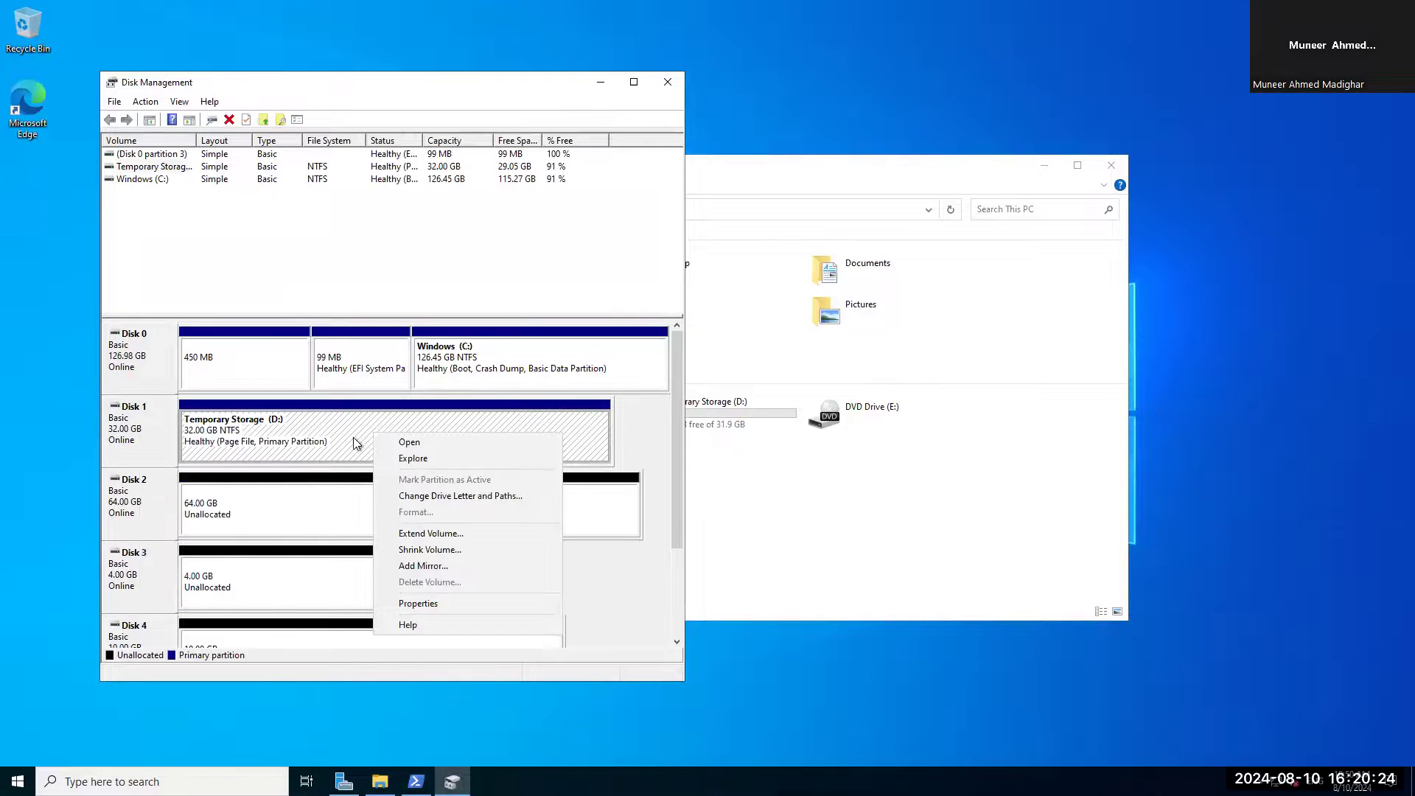
right_click(286, 498)
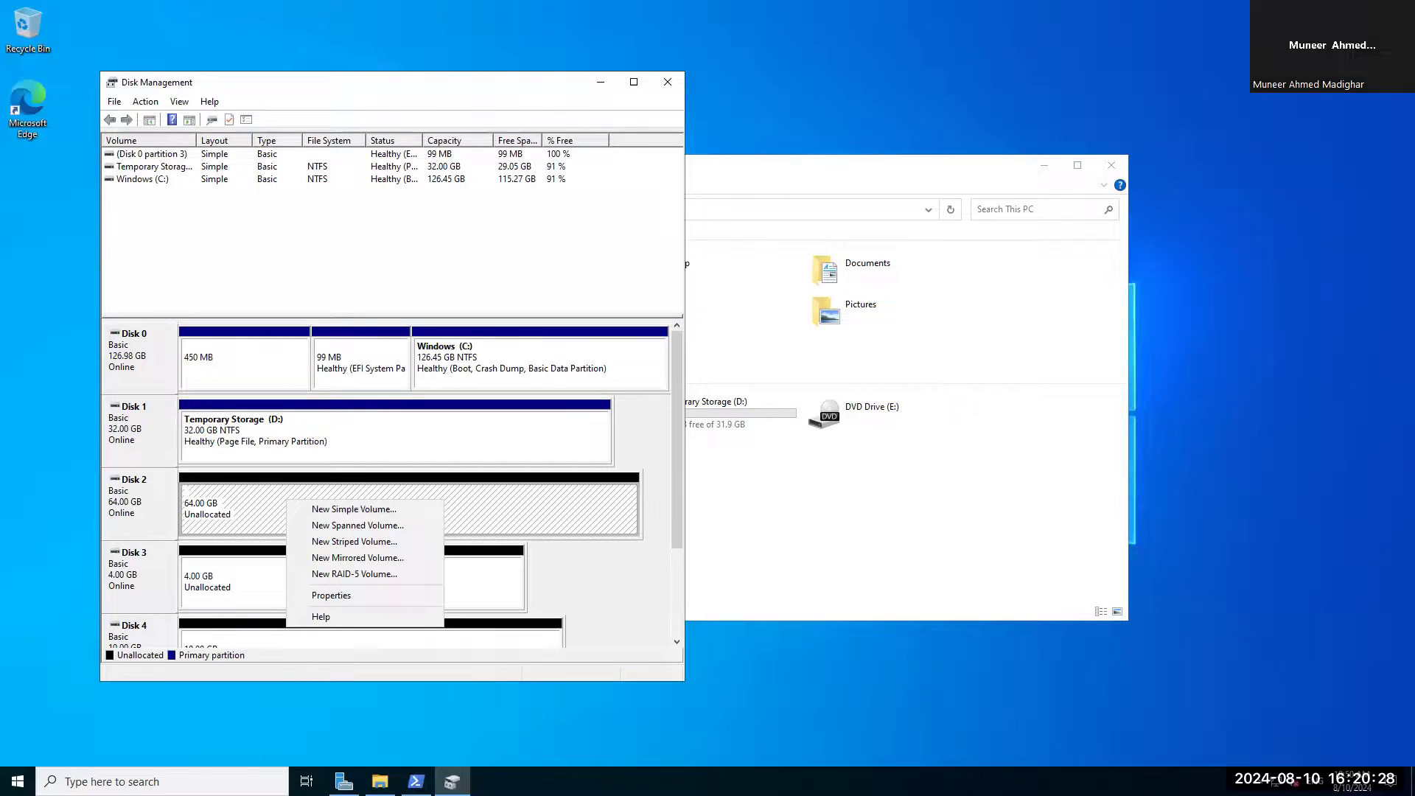
click(338, 513)
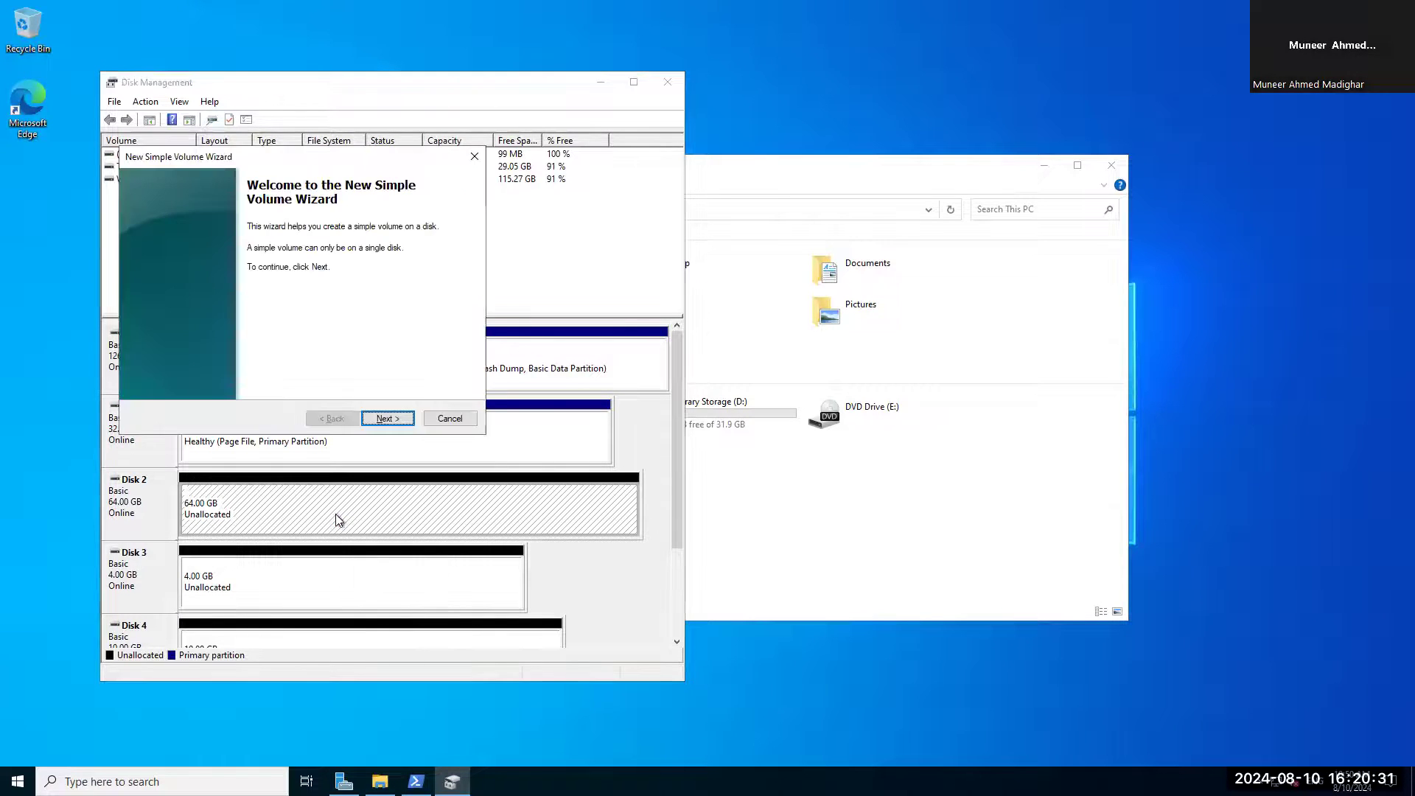
click(386, 418)
click(386, 419)
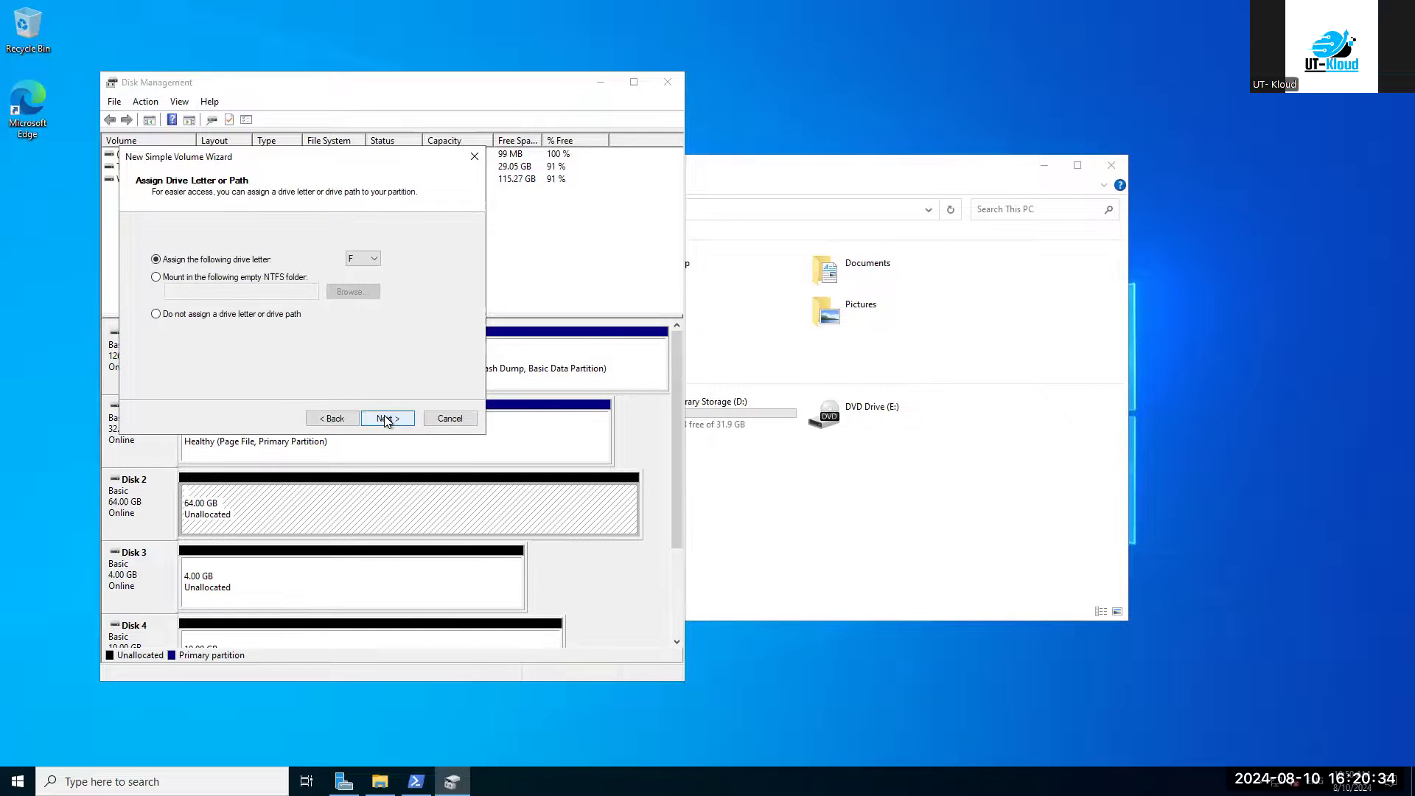
click(386, 419)
click(386, 419)
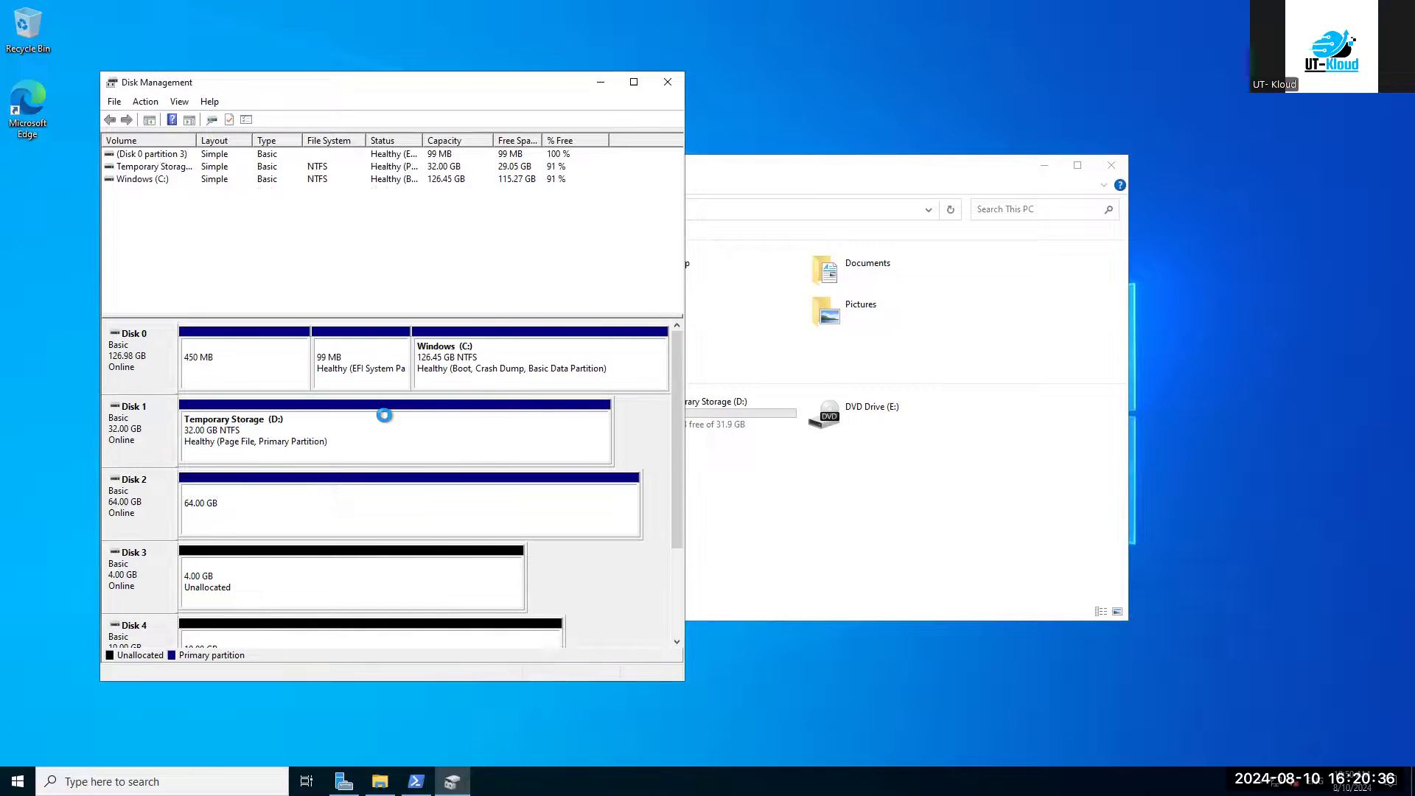
Start a new simple volume on Disk 3 and set its size to 2048 MB
right_click(306, 582)
click(331, 593)
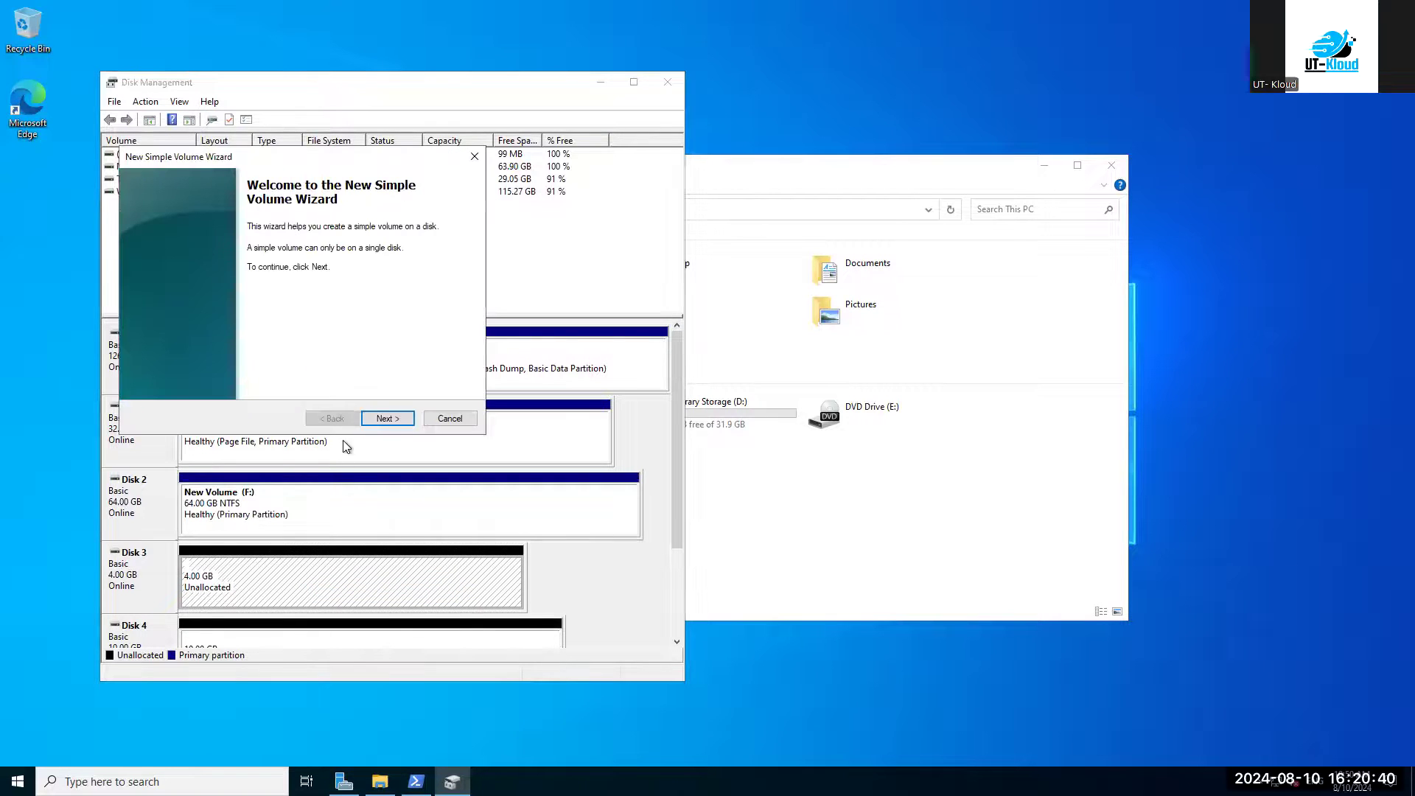
click(393, 422)
click(388, 419)
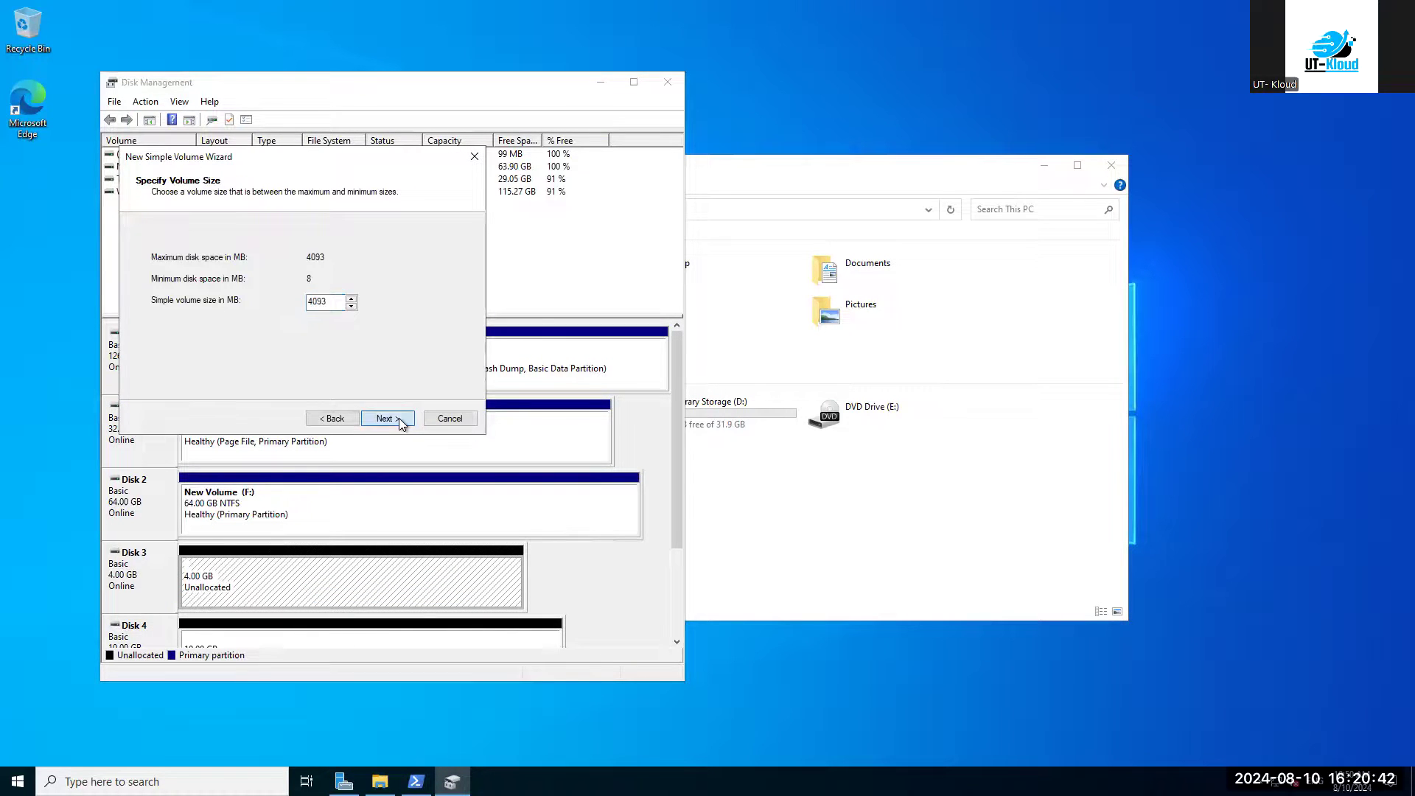
click(332, 419)
text(2048)
click(395, 422)
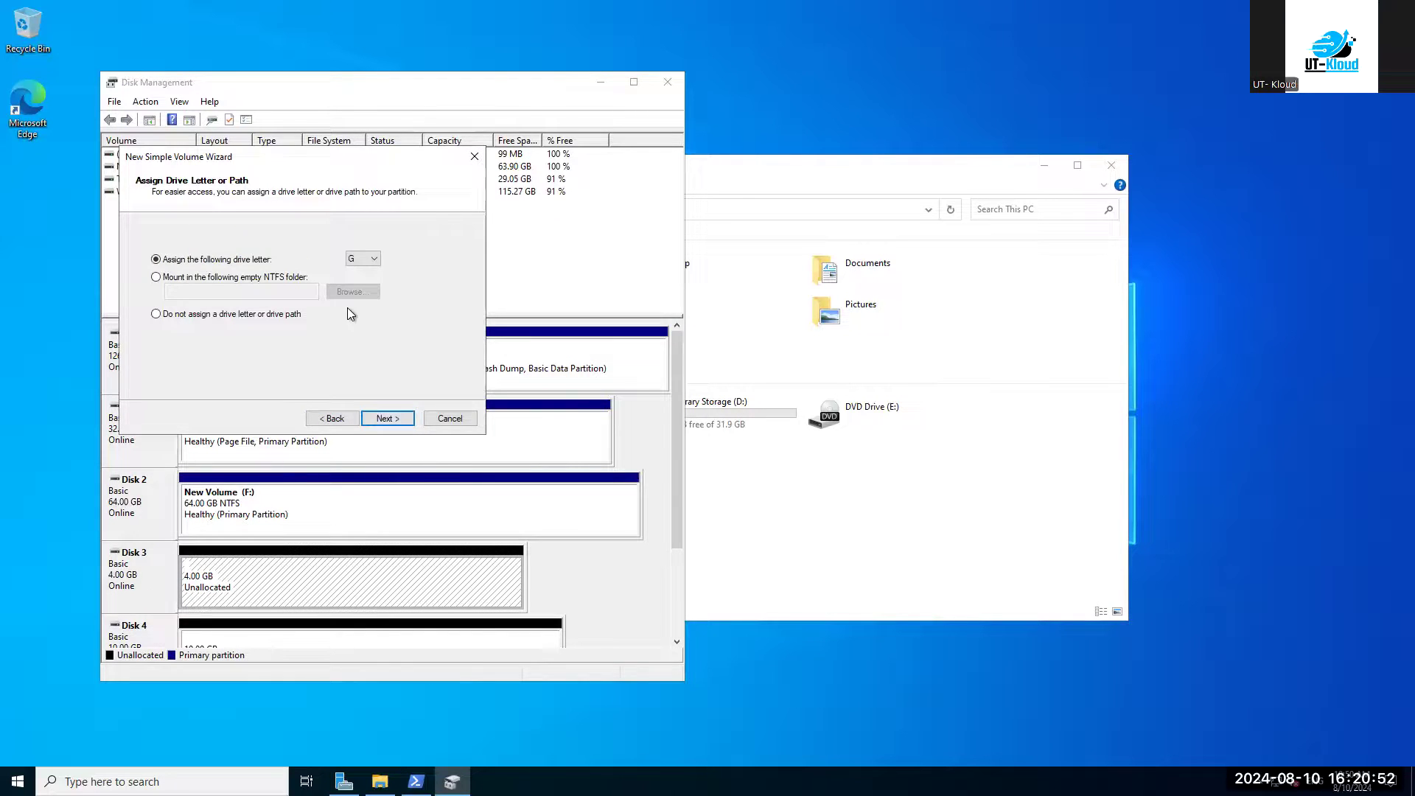
Assign drive letter M to the new Disk 3 volume and label it Music, keeping the NTFS file system
click(369, 262)
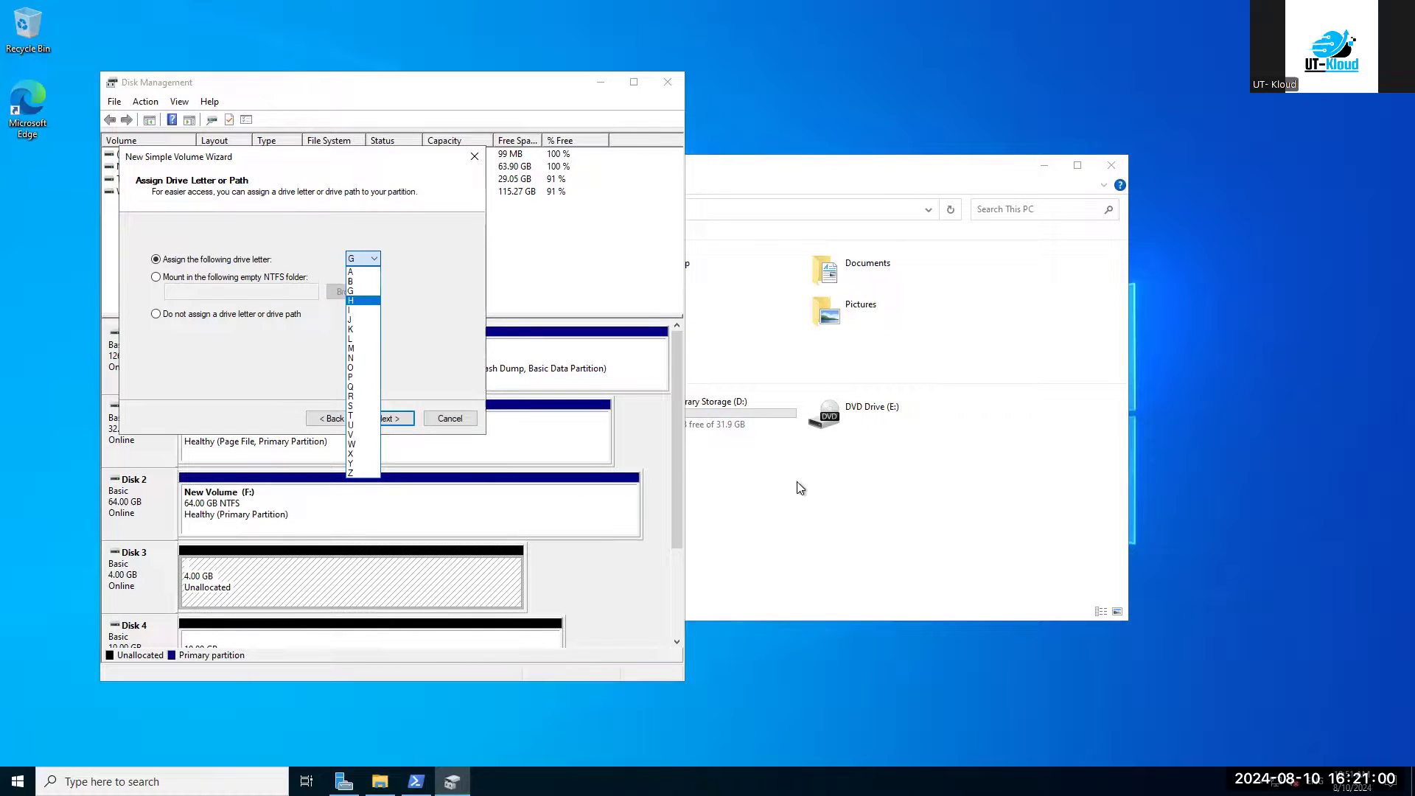
click(356, 349)
click(387, 419)
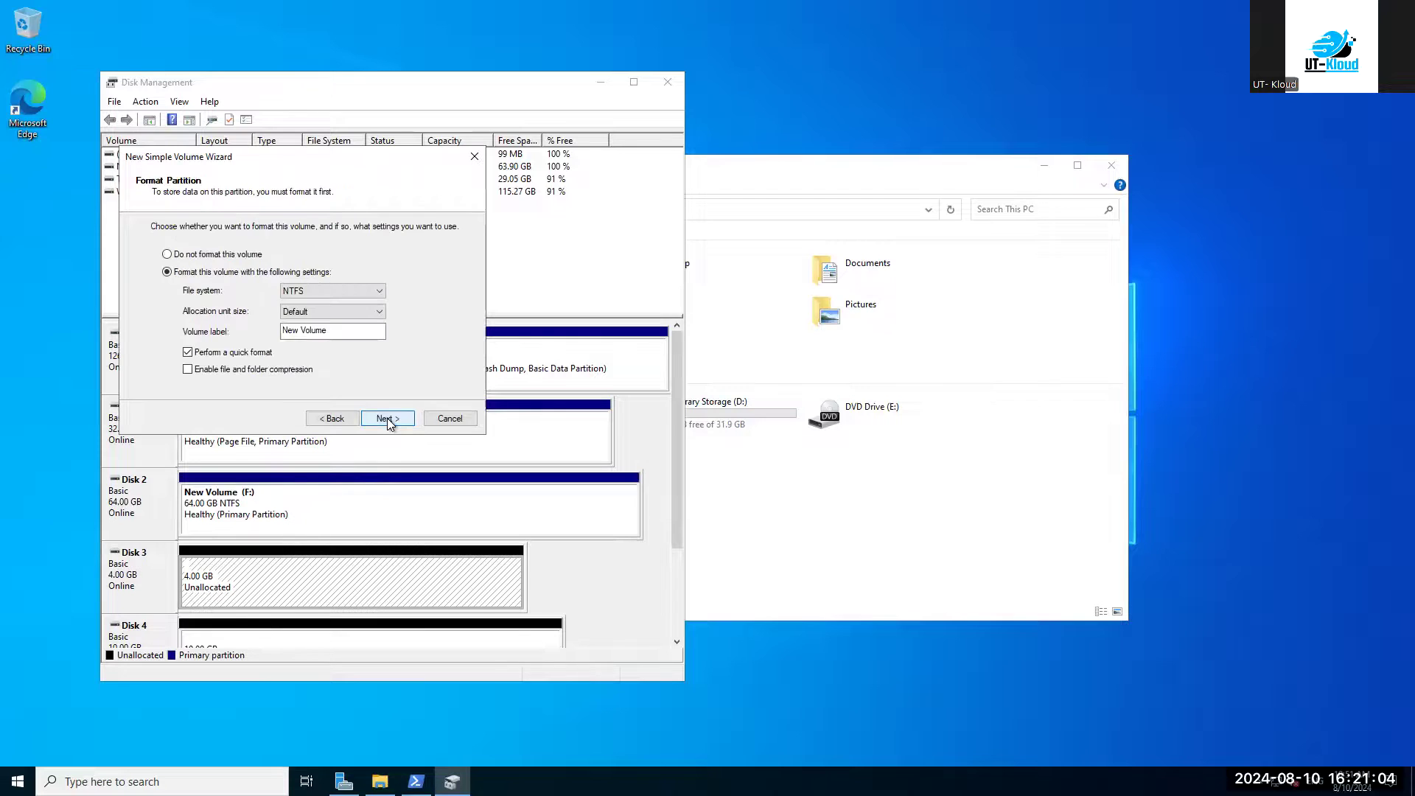
drag(329, 331, 222, 333)
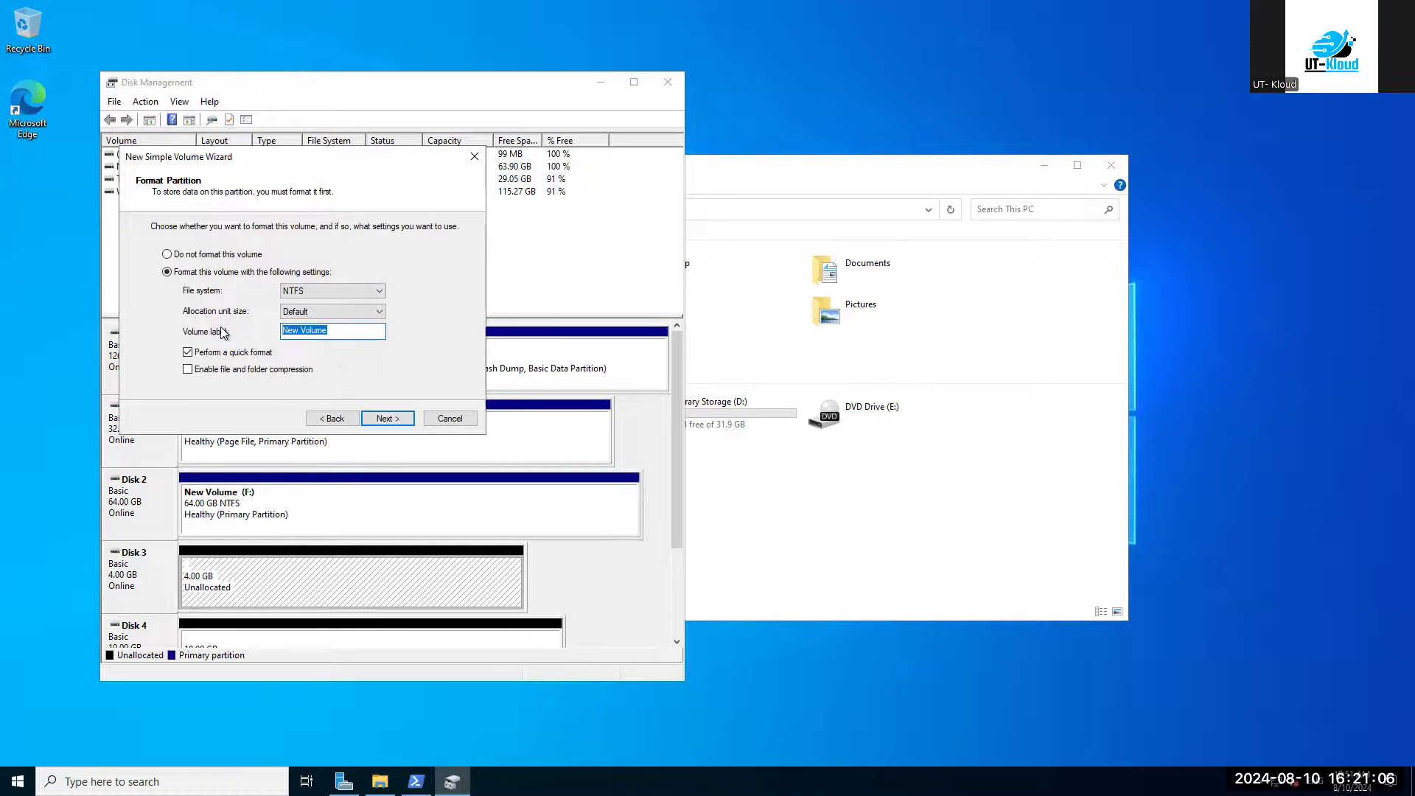
text(Music)
click(385, 418)
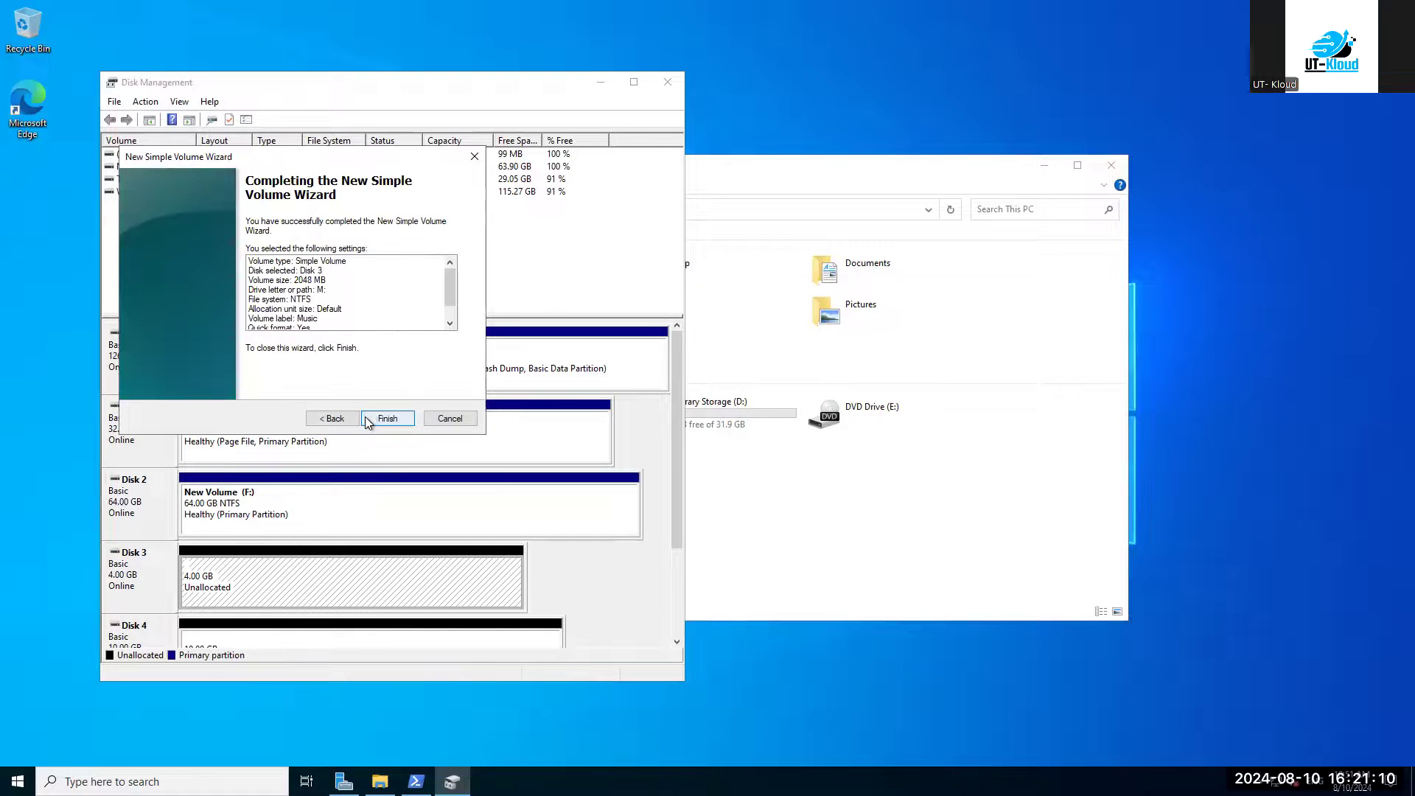
Finish creating the Music (M:) volume and extend it with the remaining 2045 MB of unallocated space on Disk 3
click(385, 418)
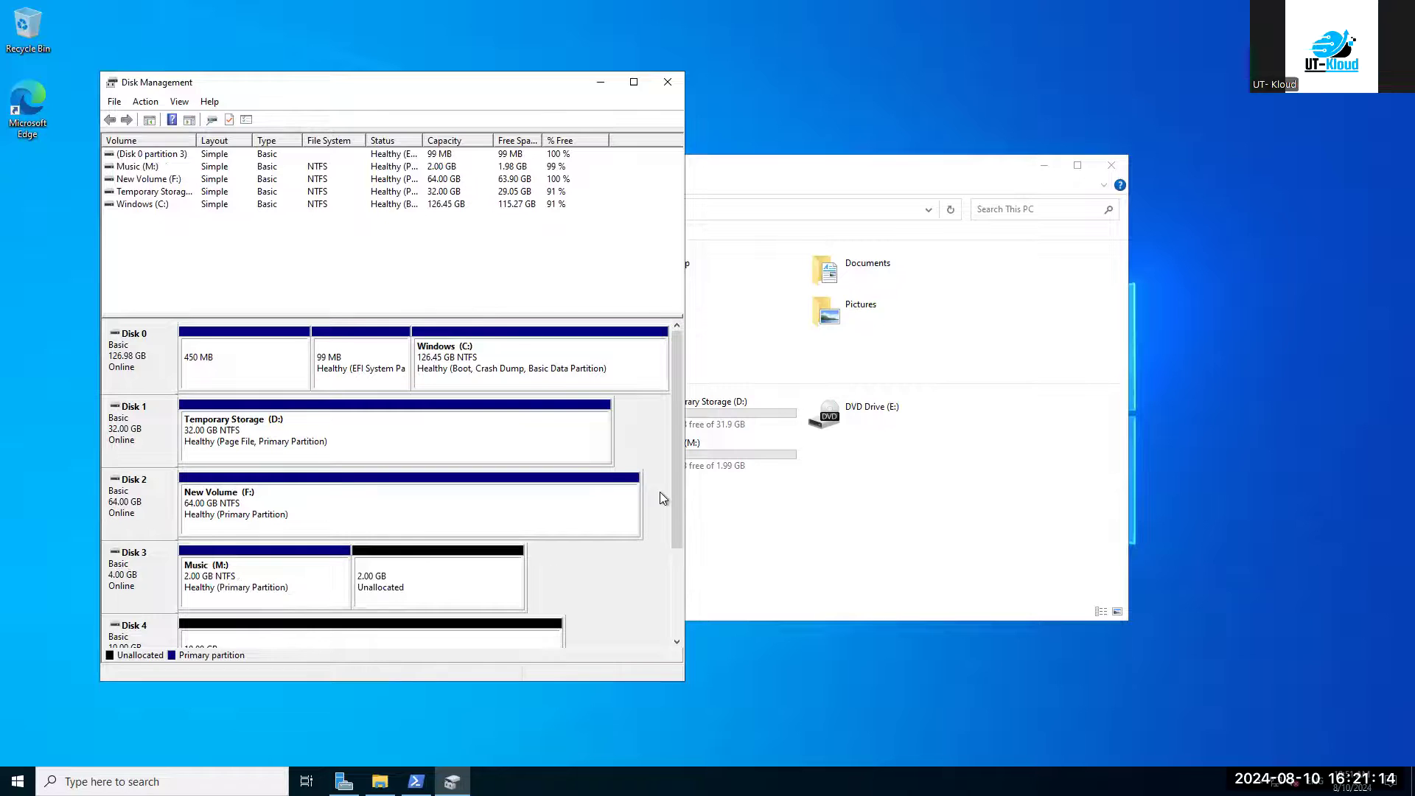
drag(676, 497, 675, 537)
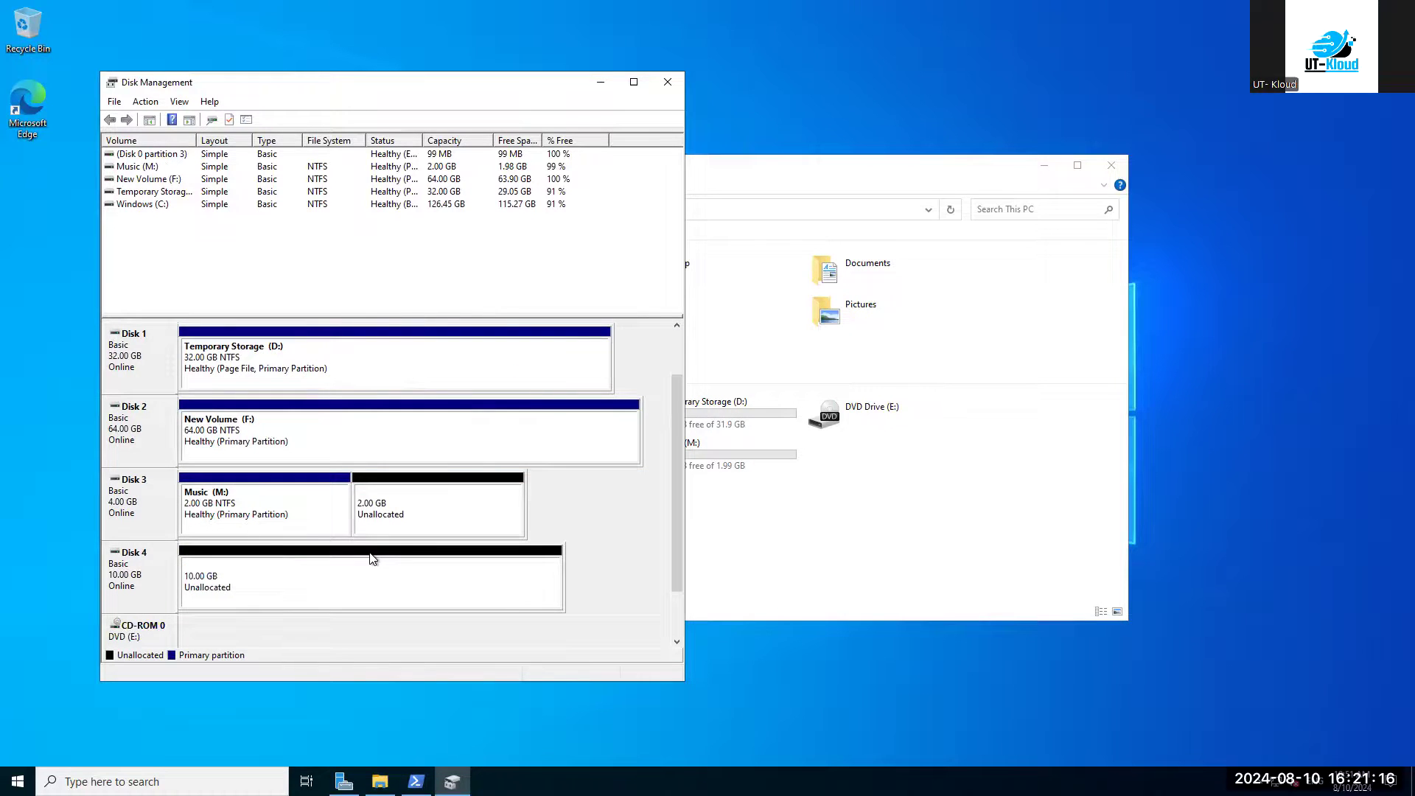
right_click(297, 586)
click(287, 508)
right_click(289, 499)
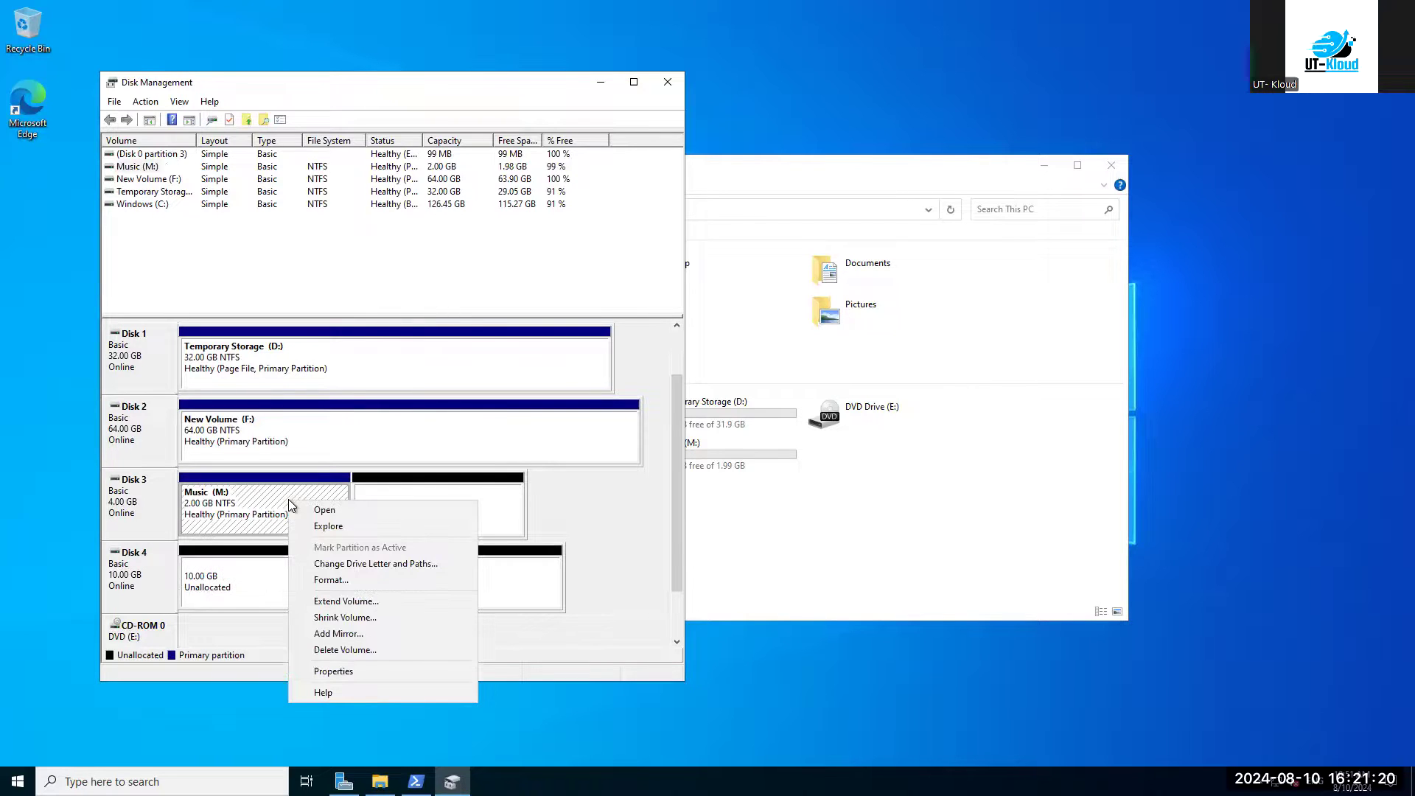
click(343, 602)
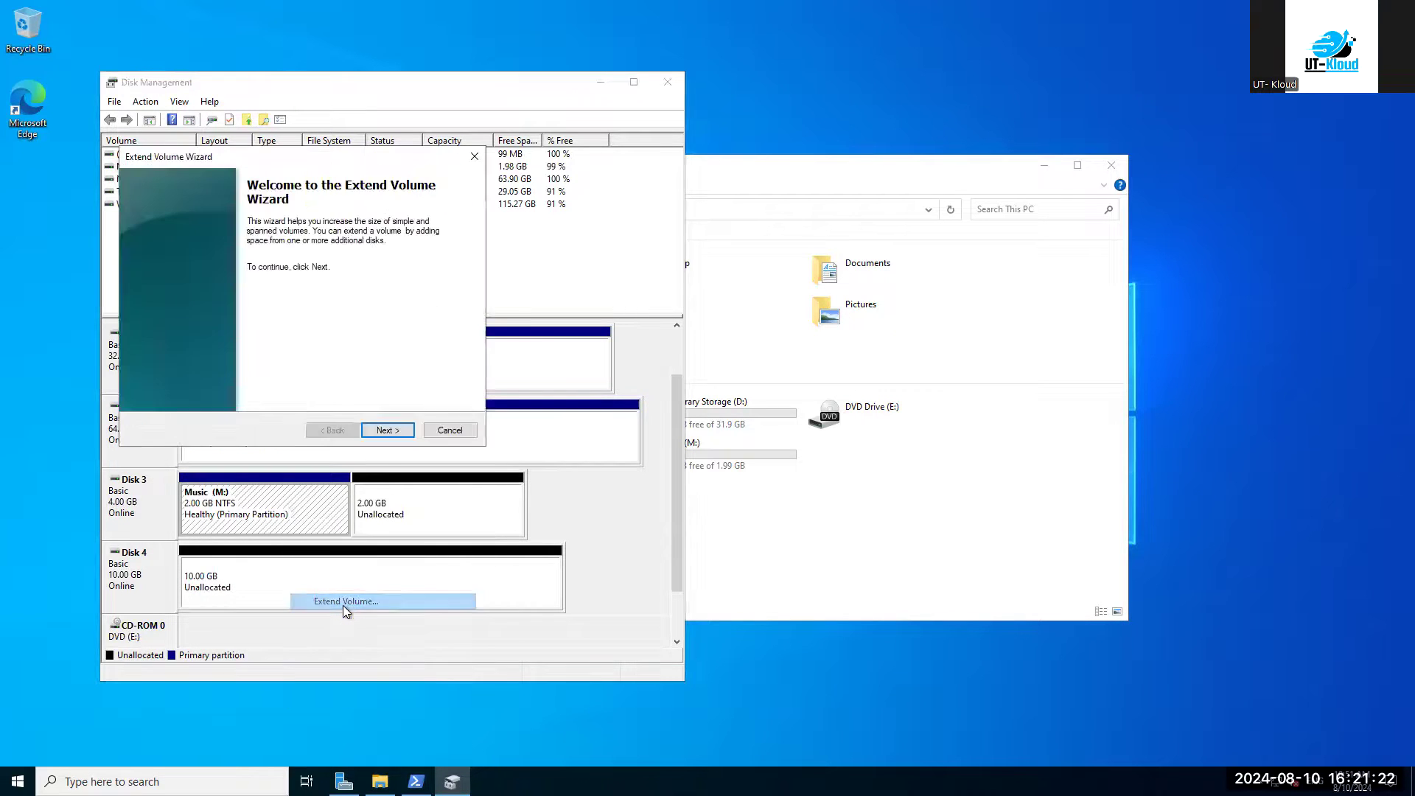
click(373, 432)
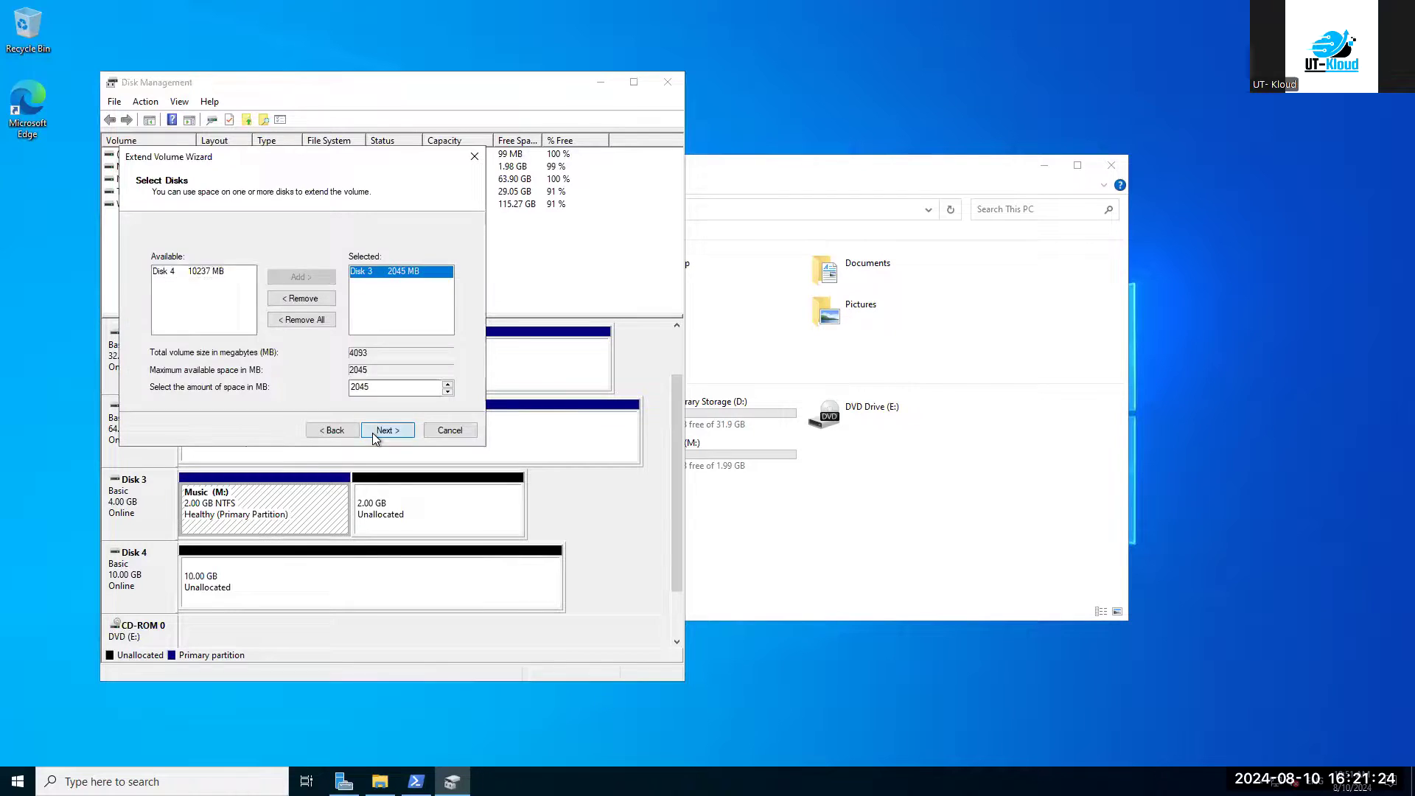
click(373, 432)
click(373, 432)
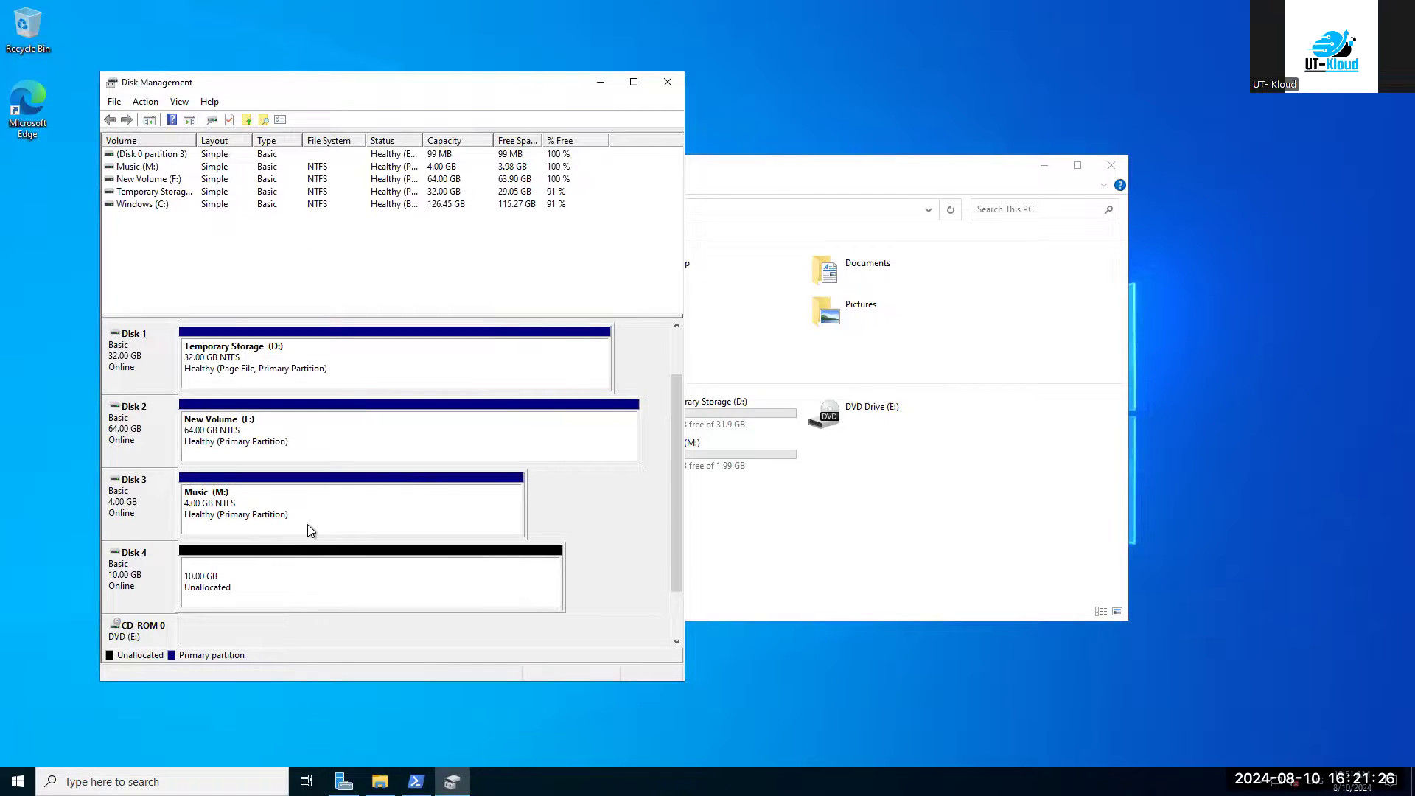
Create a simple volume on Disk 4 using its full 10 GB, drive letter G and the default format settings
right_click(307, 589)
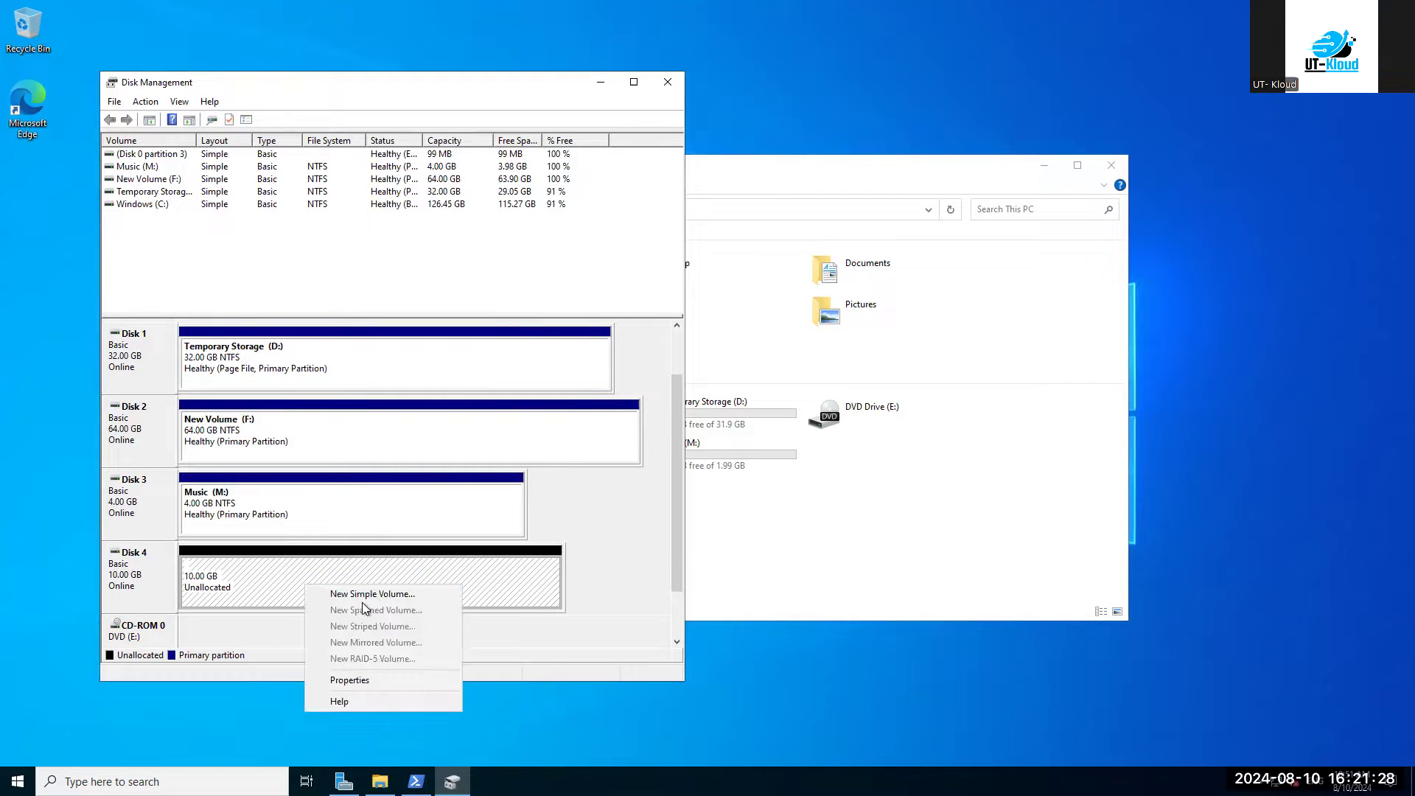
click(364, 595)
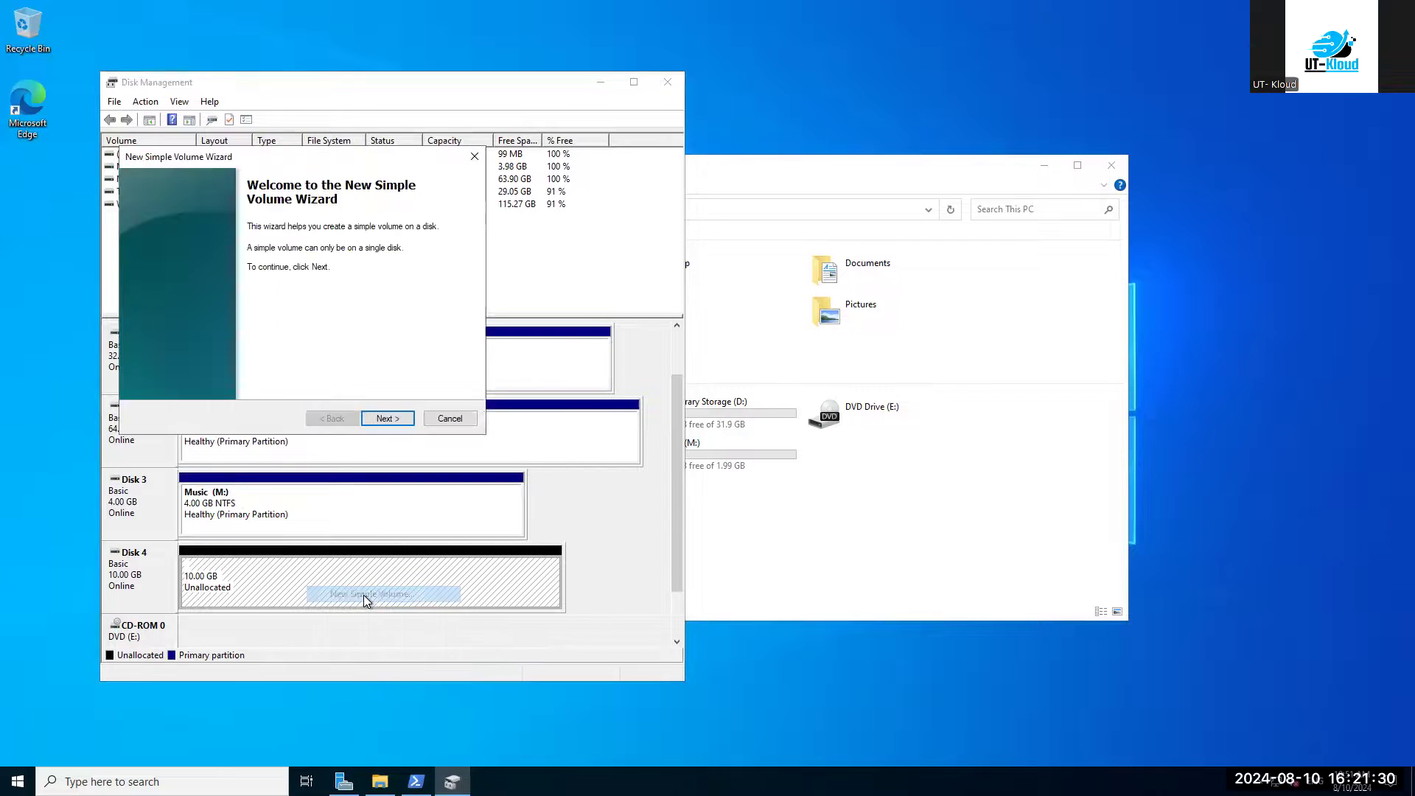
click(369, 422)
click(370, 422)
click(369, 423)
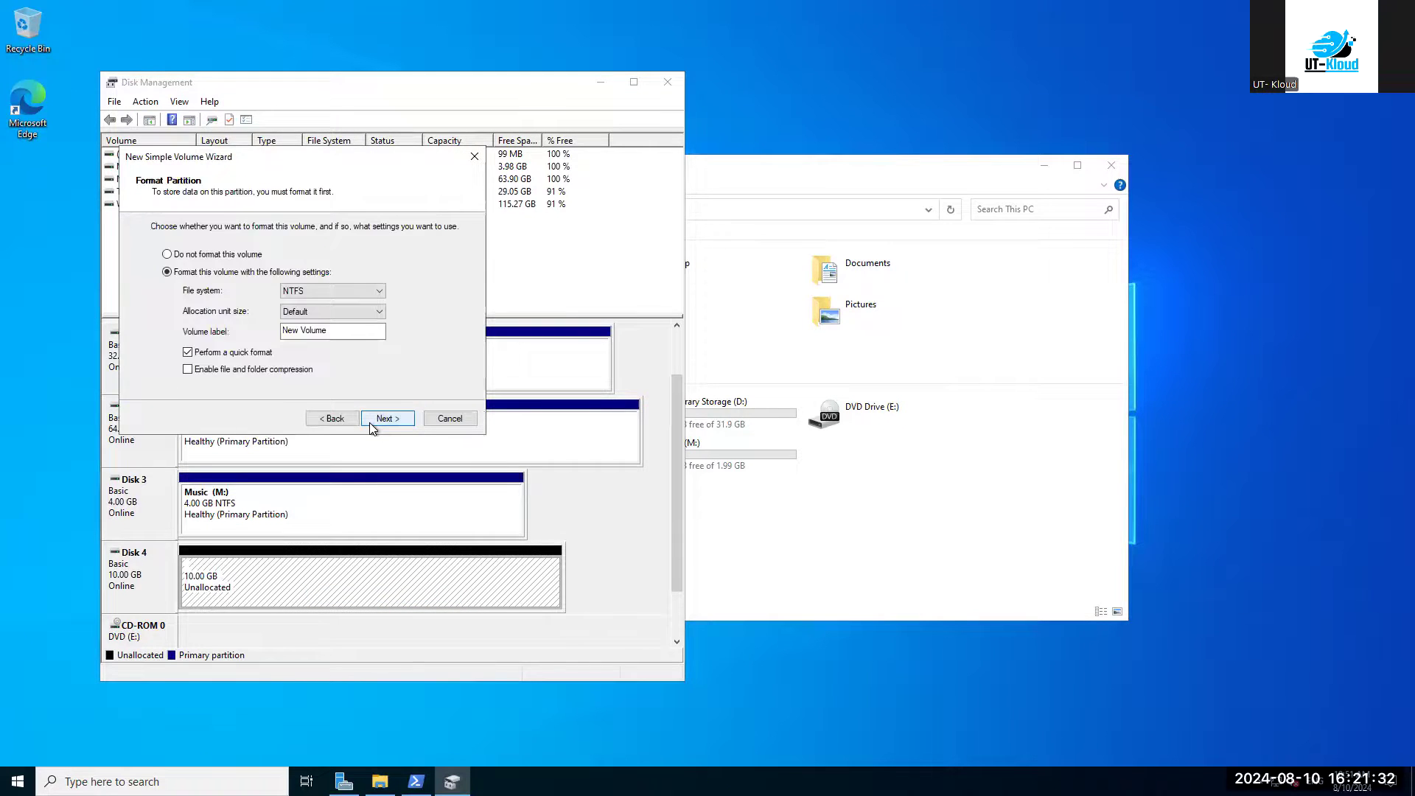
click(370, 422)
click(386, 418)
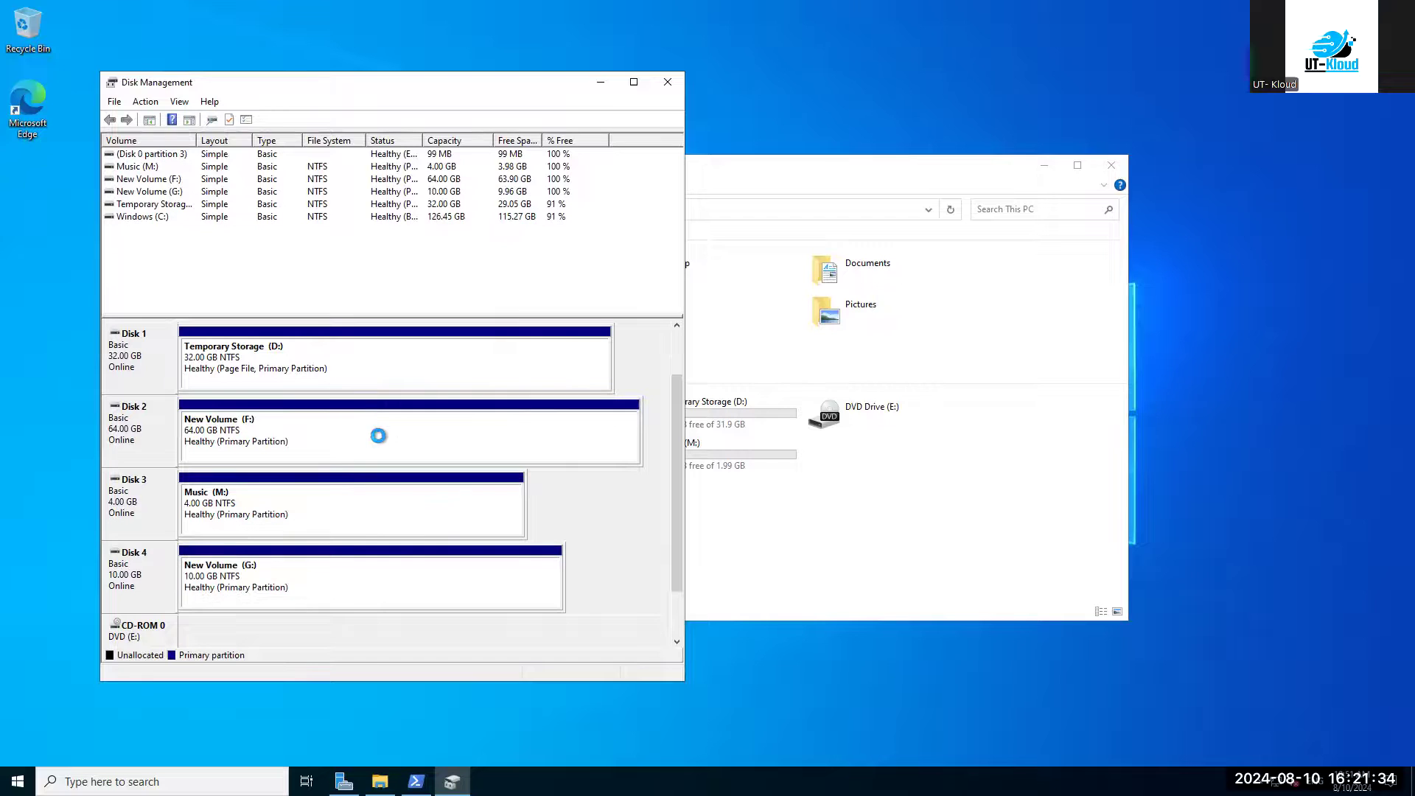
Refresh This PC in File Explorer and create a text document named MusicFile on the Music (M:) drive
click(788, 542)
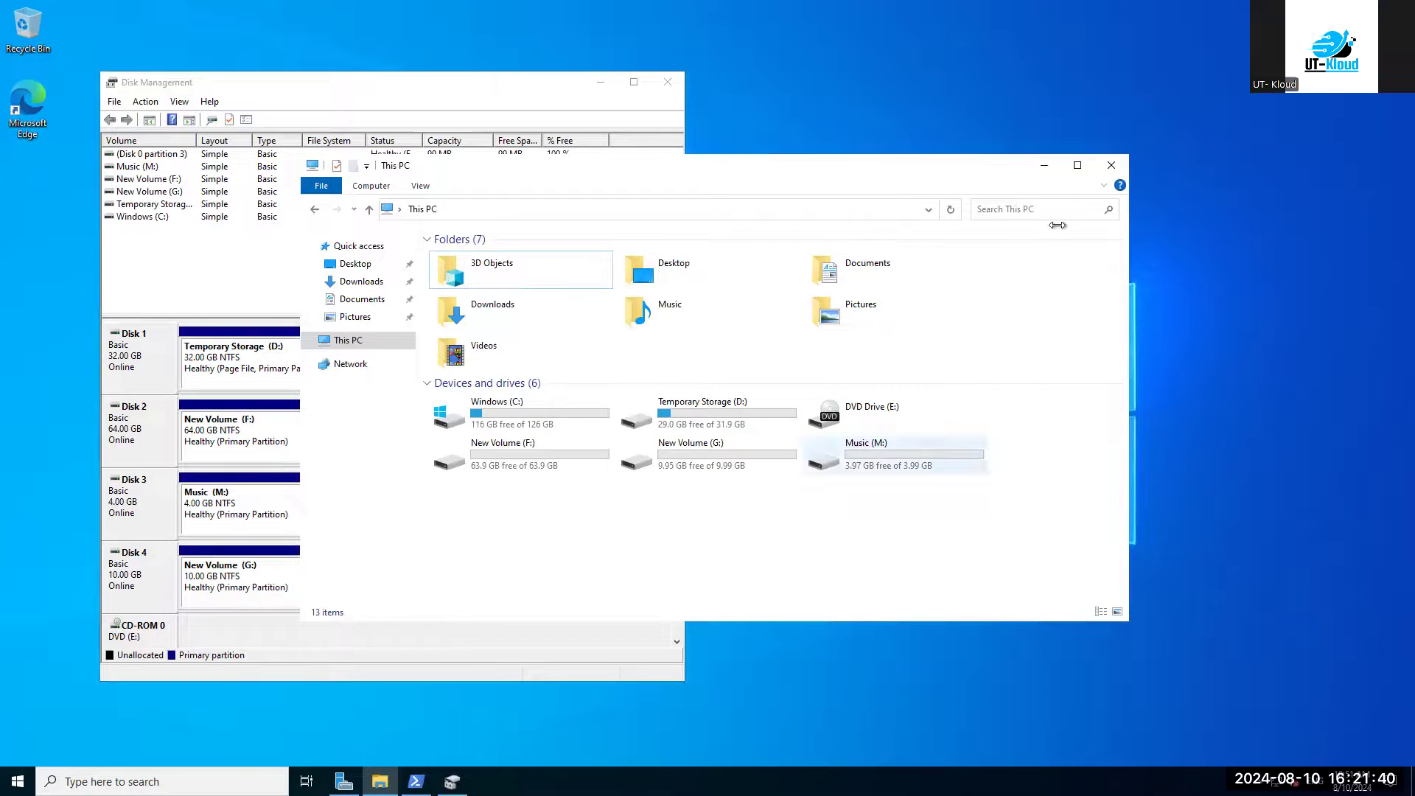
click(951, 211)
mouse_move(847, 461)
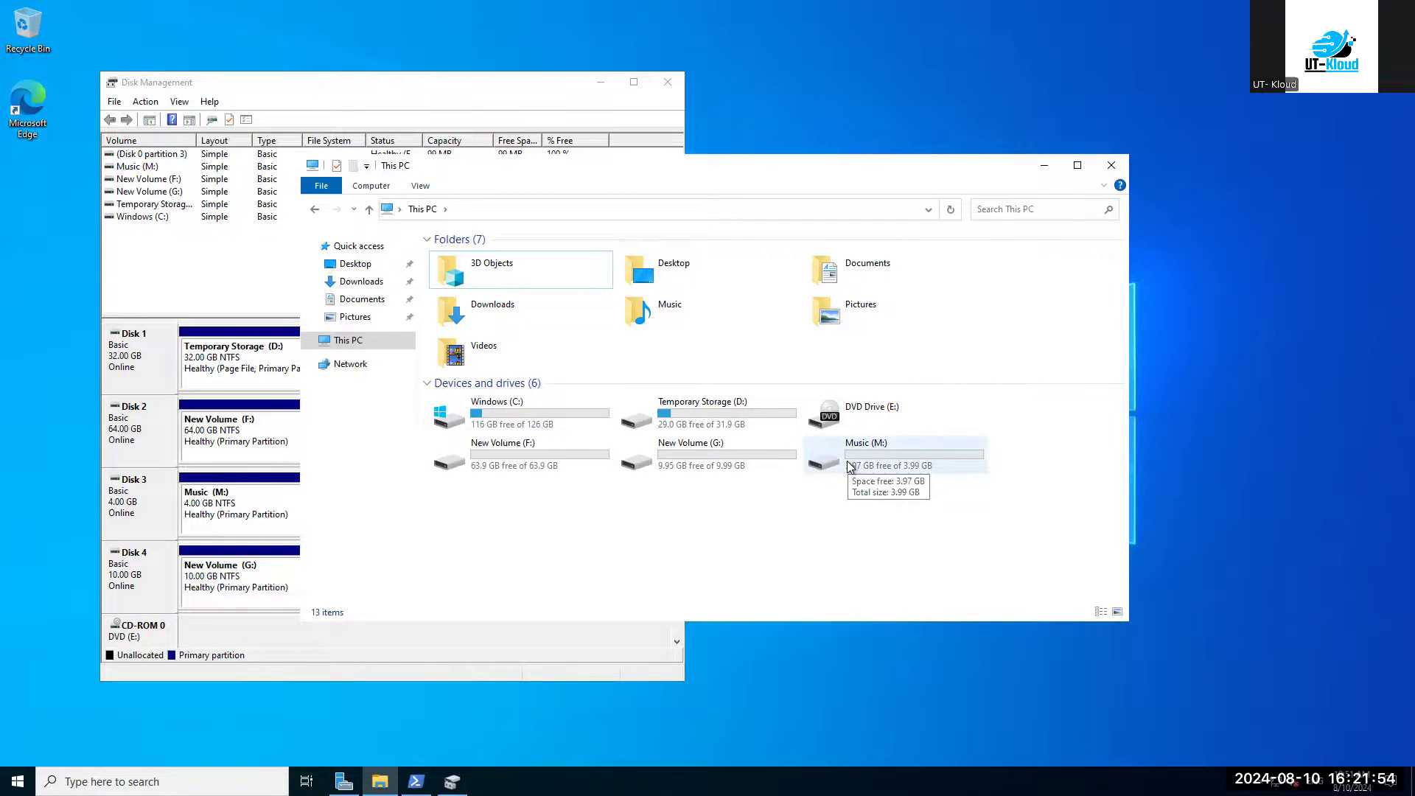
double_click(846, 461)
right_click(625, 427)
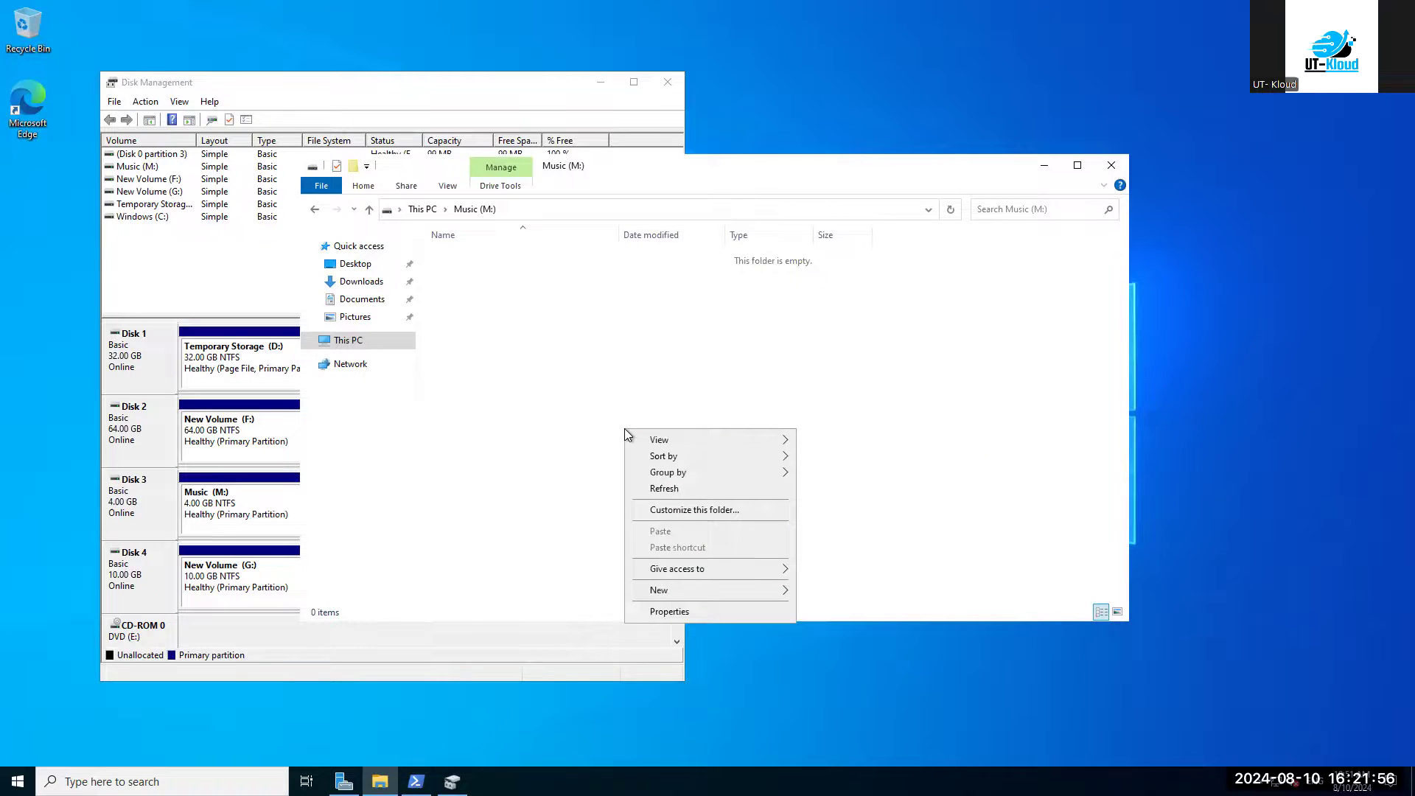
mouse_move(689, 594)
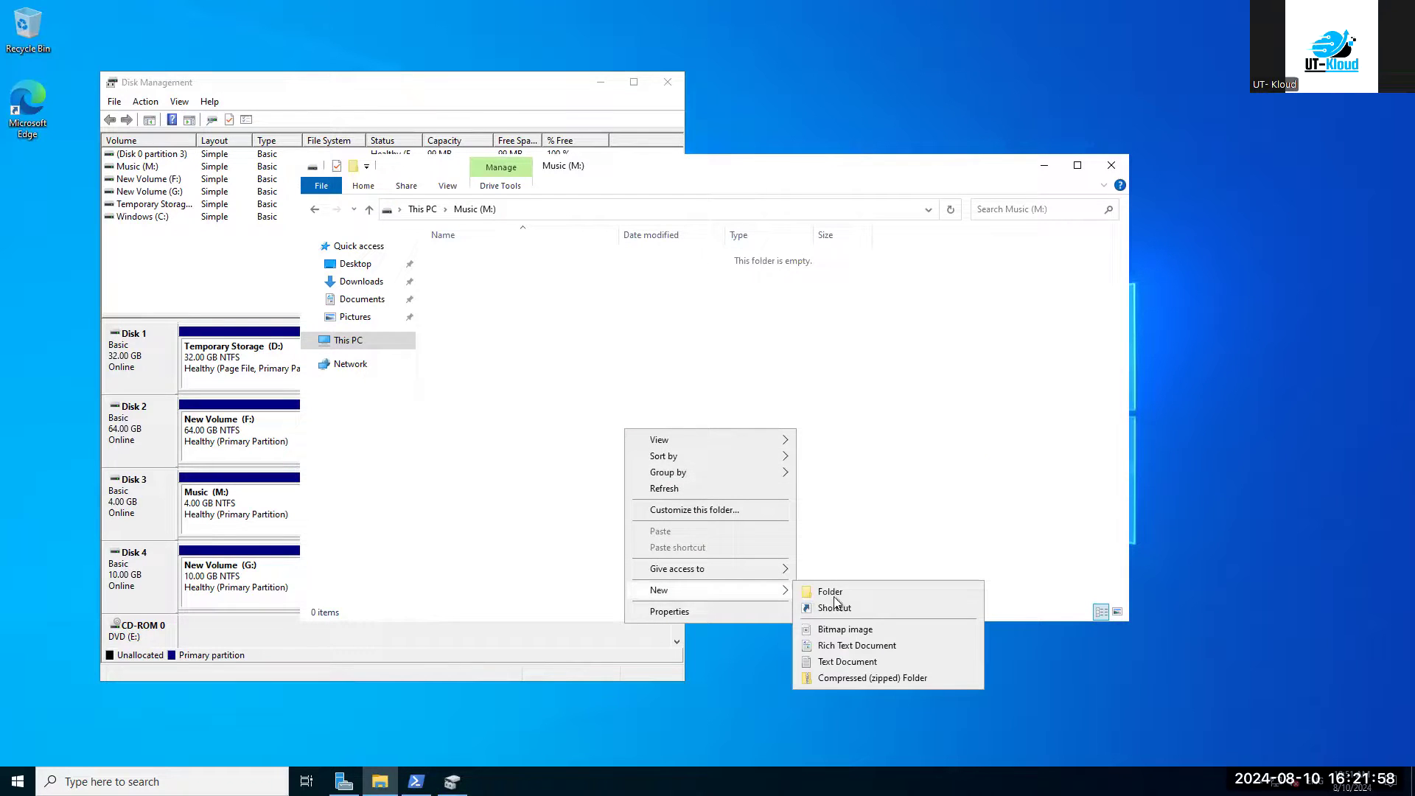
click(864, 667)
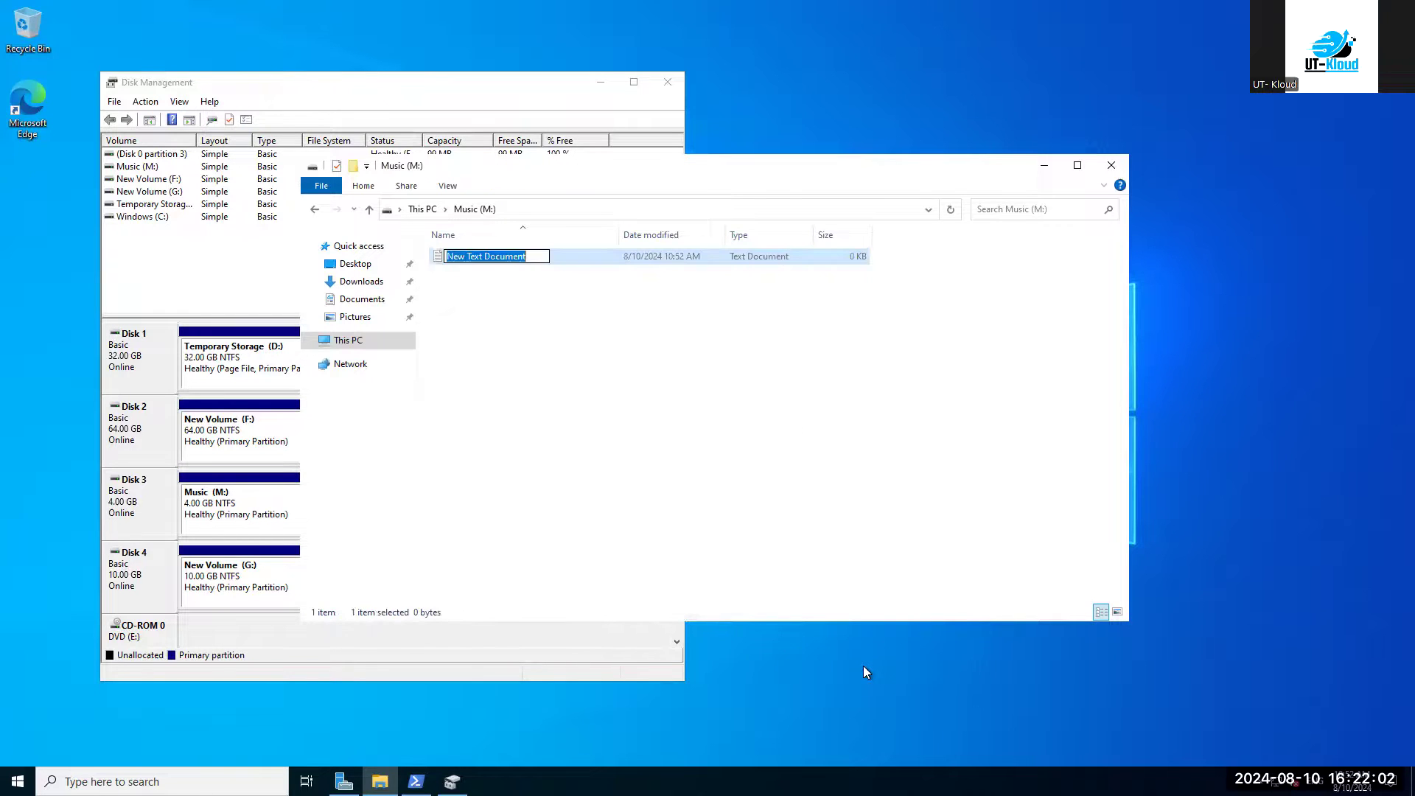
text(MusicFile)
key(Return)
Open MusicFile in Notepad, fill it with many repeated copies of the text MusicFile, save it and close it
key(Return)
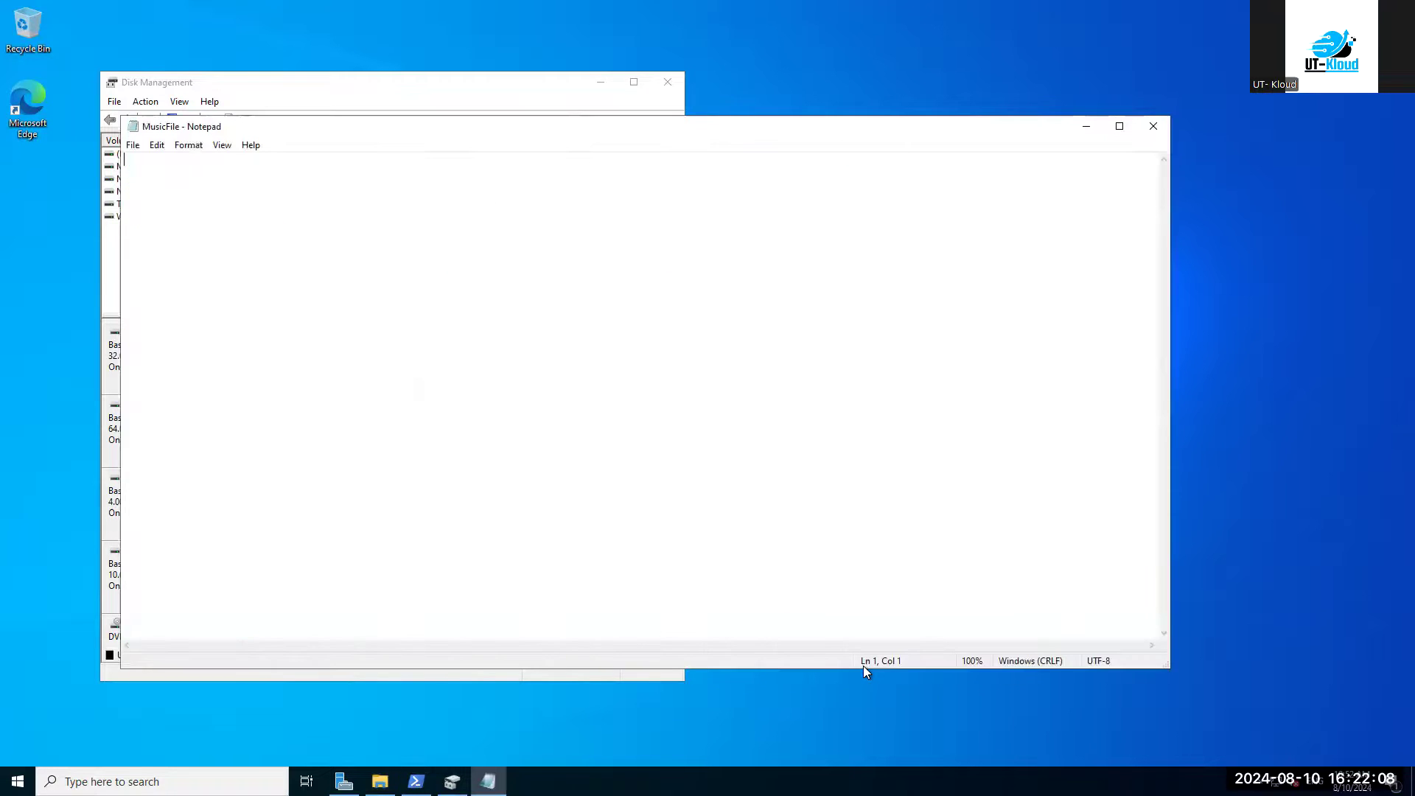
key(ctrl+v)
key(ctrl+v)
key(ctrl+v)
key(ctrl+v)
key(ctrl+v)
key(ctrl+v)
key(ctrl+v)
key(ctrl+v)
key(ctrl+v)
key(ctrl+v)
key(ctrl+v)
key(ctrl+v)
key(ctrl+v)
key(ctrl+v)
key(ctrl+v)
key(ctrl+v)
key(ctrl+v)
key(ctrl+v)
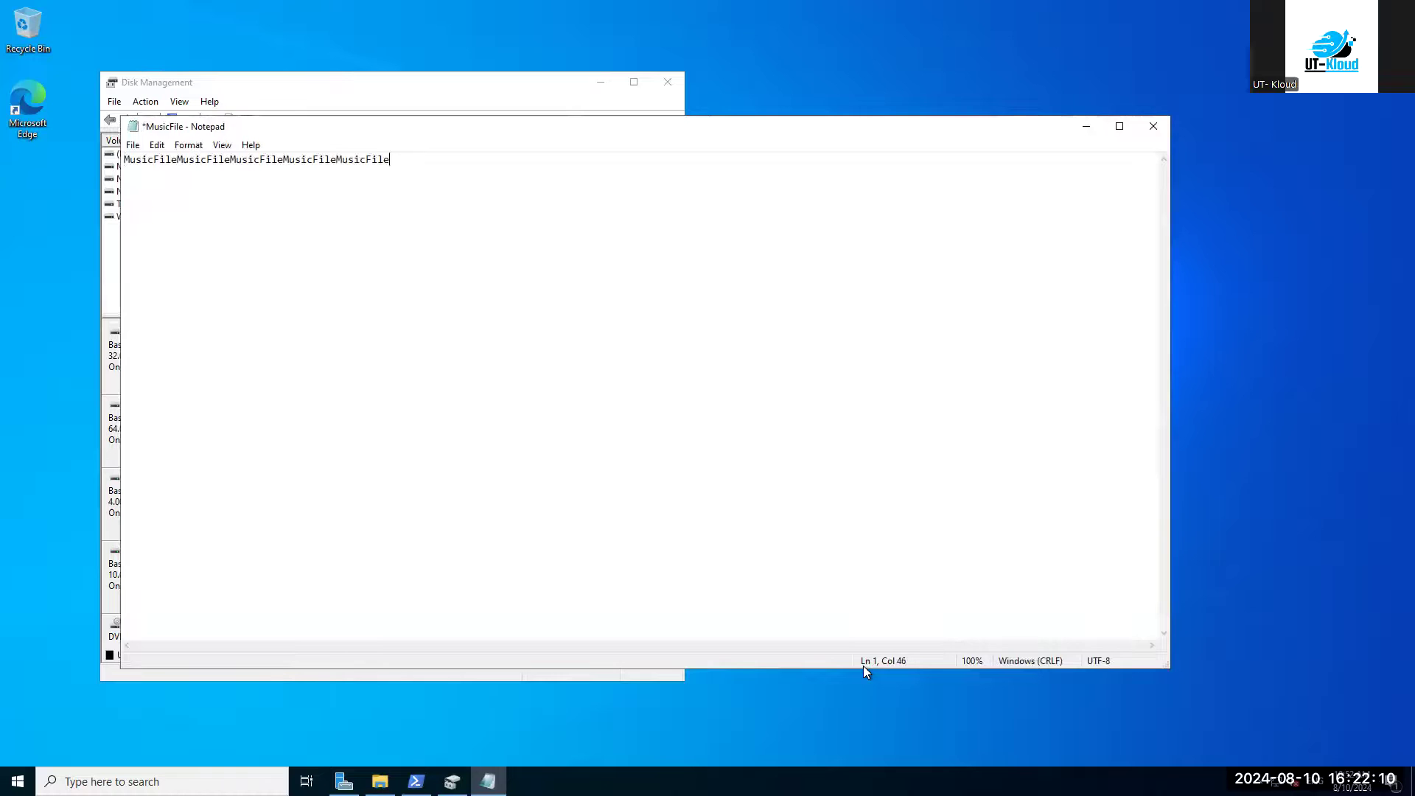
key(ctrl+v)
key(ctrl+v)
key(ctrl+v)
key(ctrl+v)
key(ctrl+v)
key(ctrl+v)
key(ctrl+v)
key(ctrl+v)
key(ctrl+a)
key(ctrl+c)
key(ctrl+v)
key(ctrl+v)
key(ctrl+v)
key(ctrl+v)
key(ctrl+v)
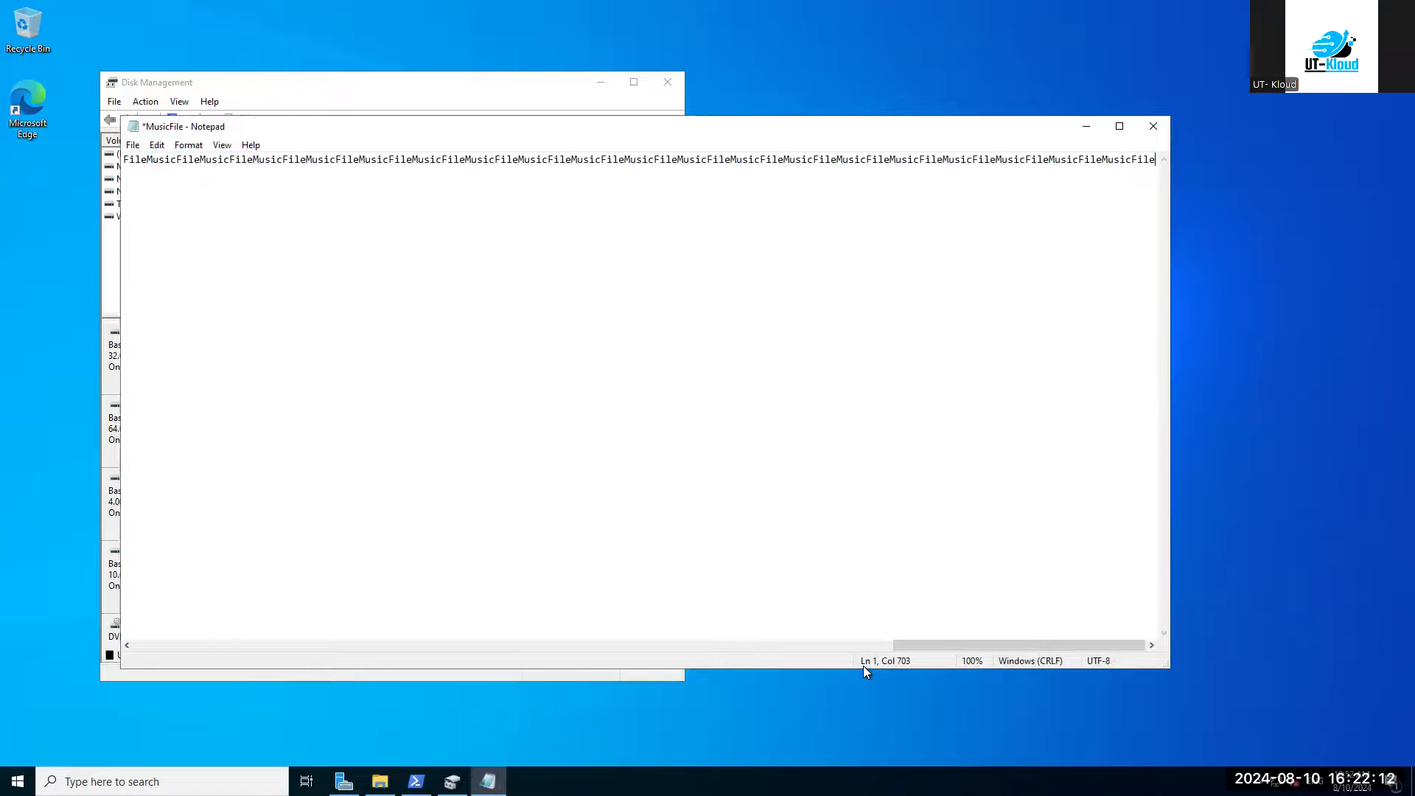
key(ctrl+v)
key(ctrl+v)
key(ctrl+v)
key(ctrl+v)
key(ctrl+v)
key(ctrl+v)
key(ctrl+v)
key(ctrl+v)
key(ctrl+v)
key(ctrl+v)
key(ctrl+v)
key(ctrl+v)
key(ctrl+v)
key(ctrl+v)
key(ctrl+v)
key(ctrl+v)
key(ctrl+v)
key(ctrl+v)
key(ctrl+v)
key(ctrl+v)
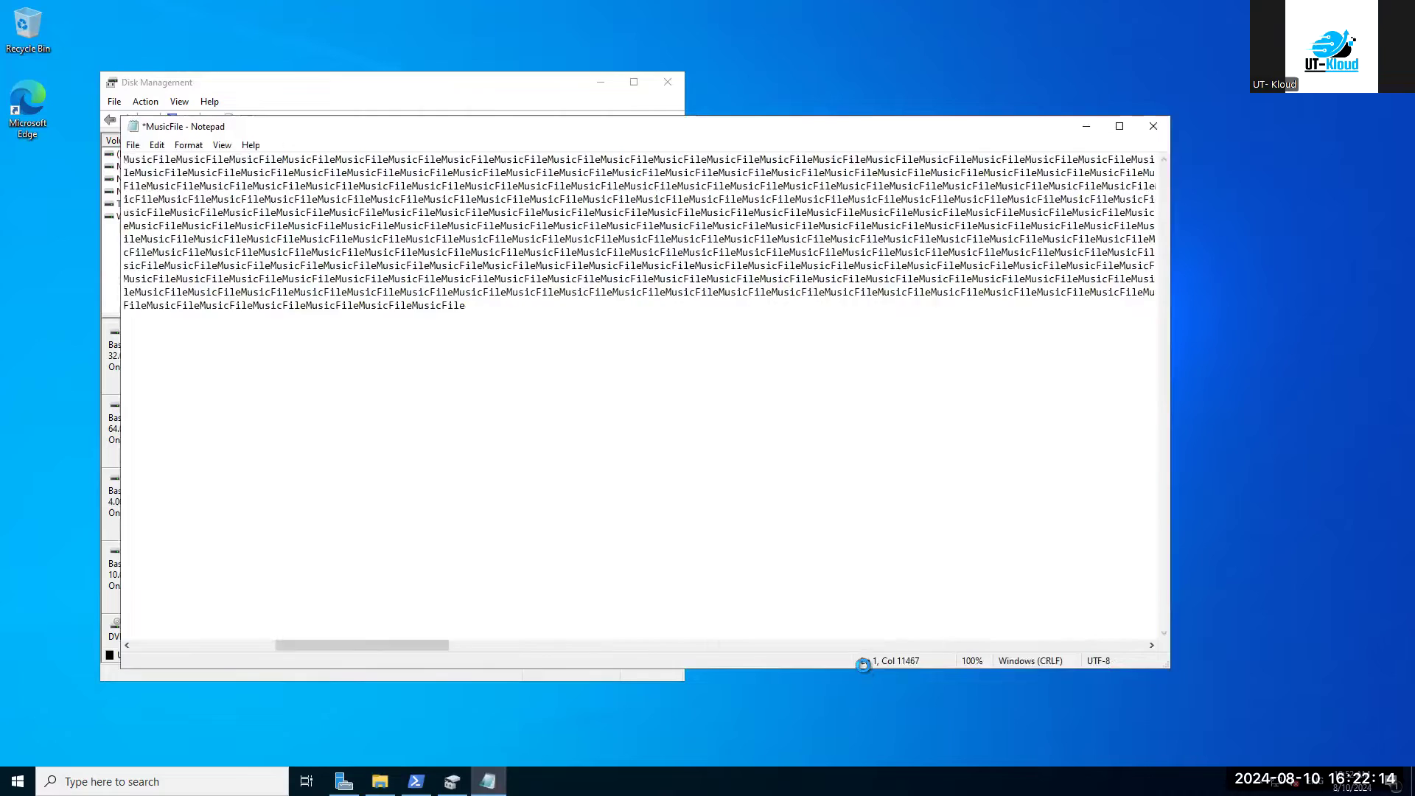
key(ctrl+a)
key(ctrl+c)
key(ctrl+v)
key(ctrl+v)
key(ctrl+v)
key(ctrl+v)
key(ctrl+v)
key(ctrl+v)
key(ctrl+v)
key(ctrl+v)
key(ctrl+v)
key(ctrl+v)
key(ctrl+v)
key(ctrl+v)
key(ctrl+v)
key(ctrl+v)
key(ctrl+v)
key(ctrl+v)
key(ctrl+v)
key(ctrl+v)
key(ctrl+v)
key(ctrl+v)
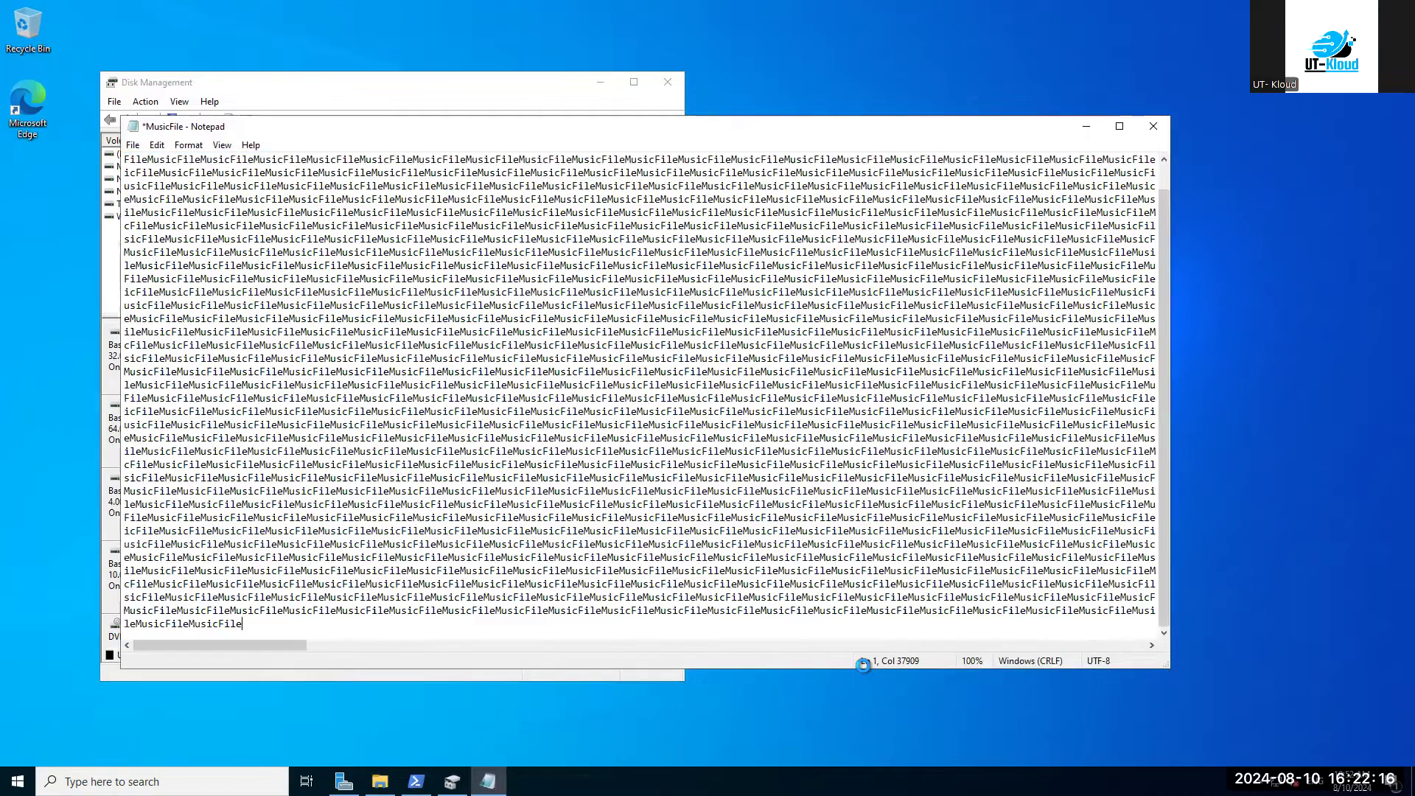
key(ctrl+v)
key(ctrl+v)
key(ctrl+v)
key(ctrl+v)
key(ctrl+v)
key(ctrl+s)
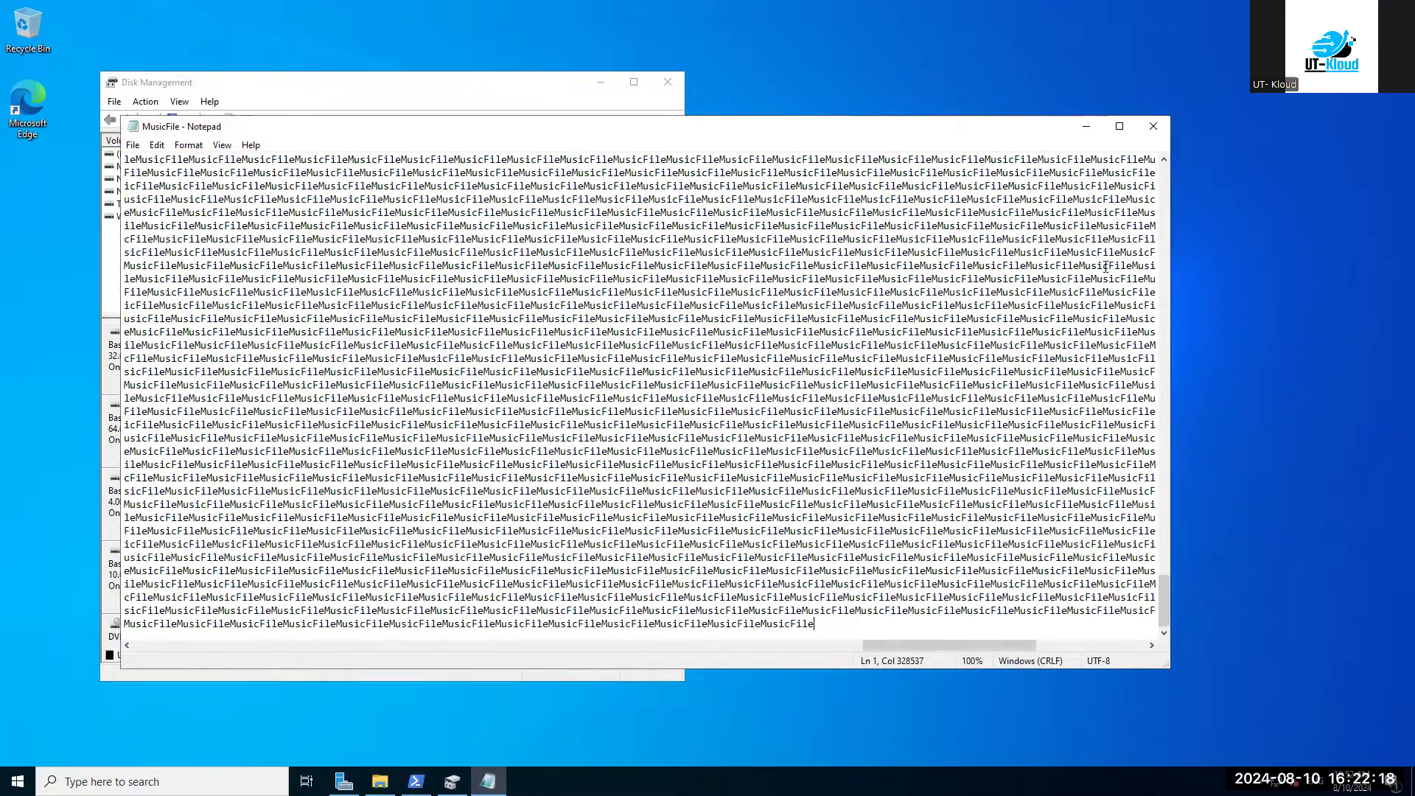
click(1153, 126)
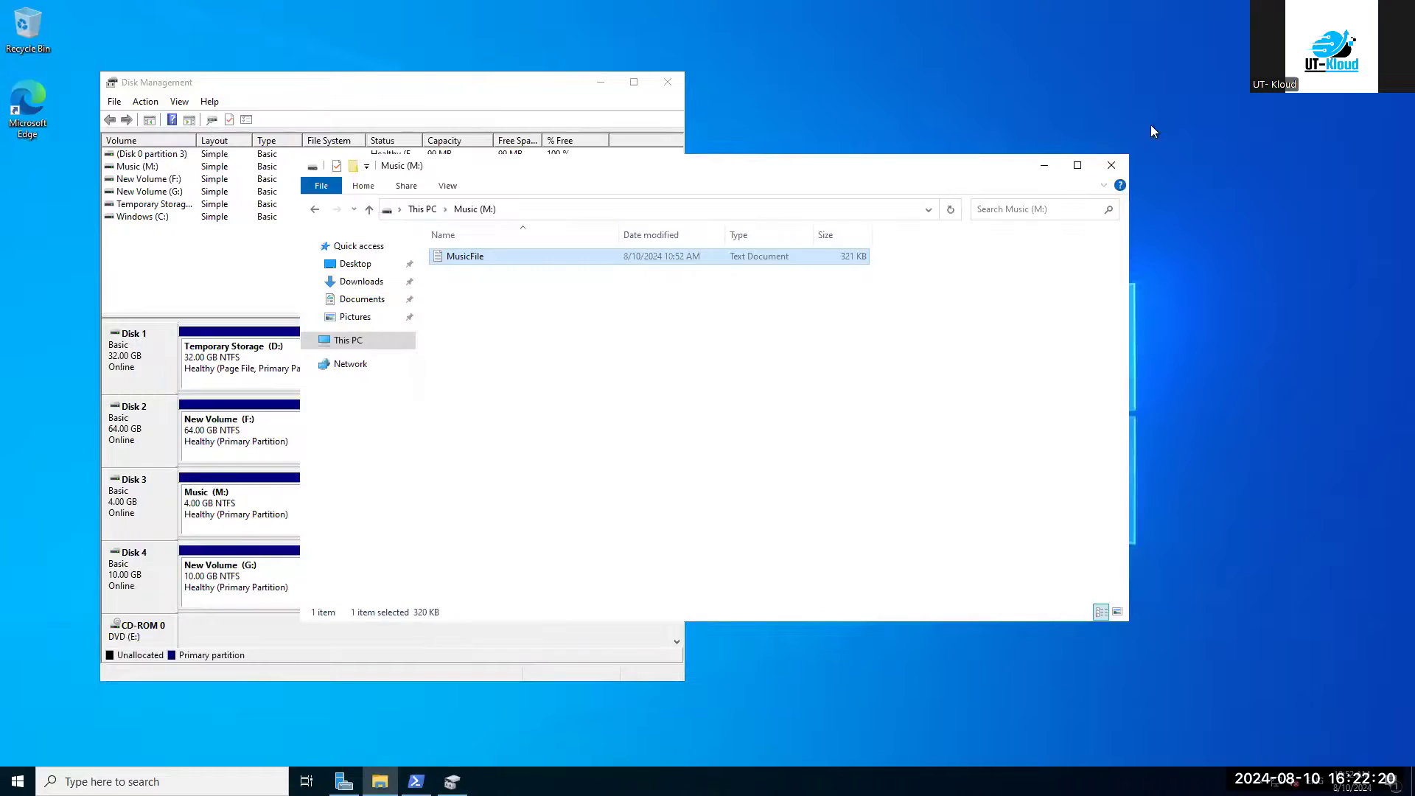
Close Disk Management, then return to the Azure portal and refresh the vm-disk-pract-001 overview
click(669, 86)
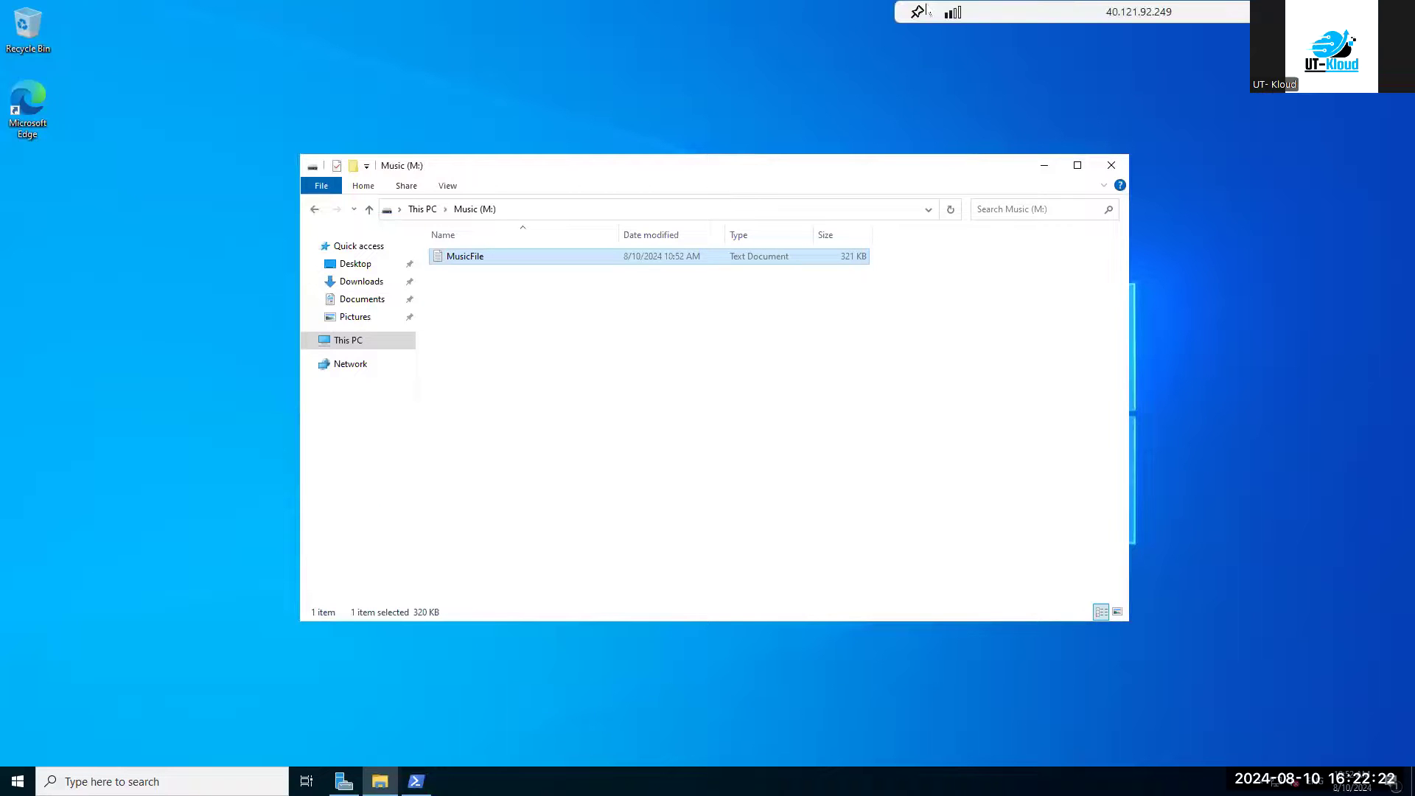
click(1301, 12)
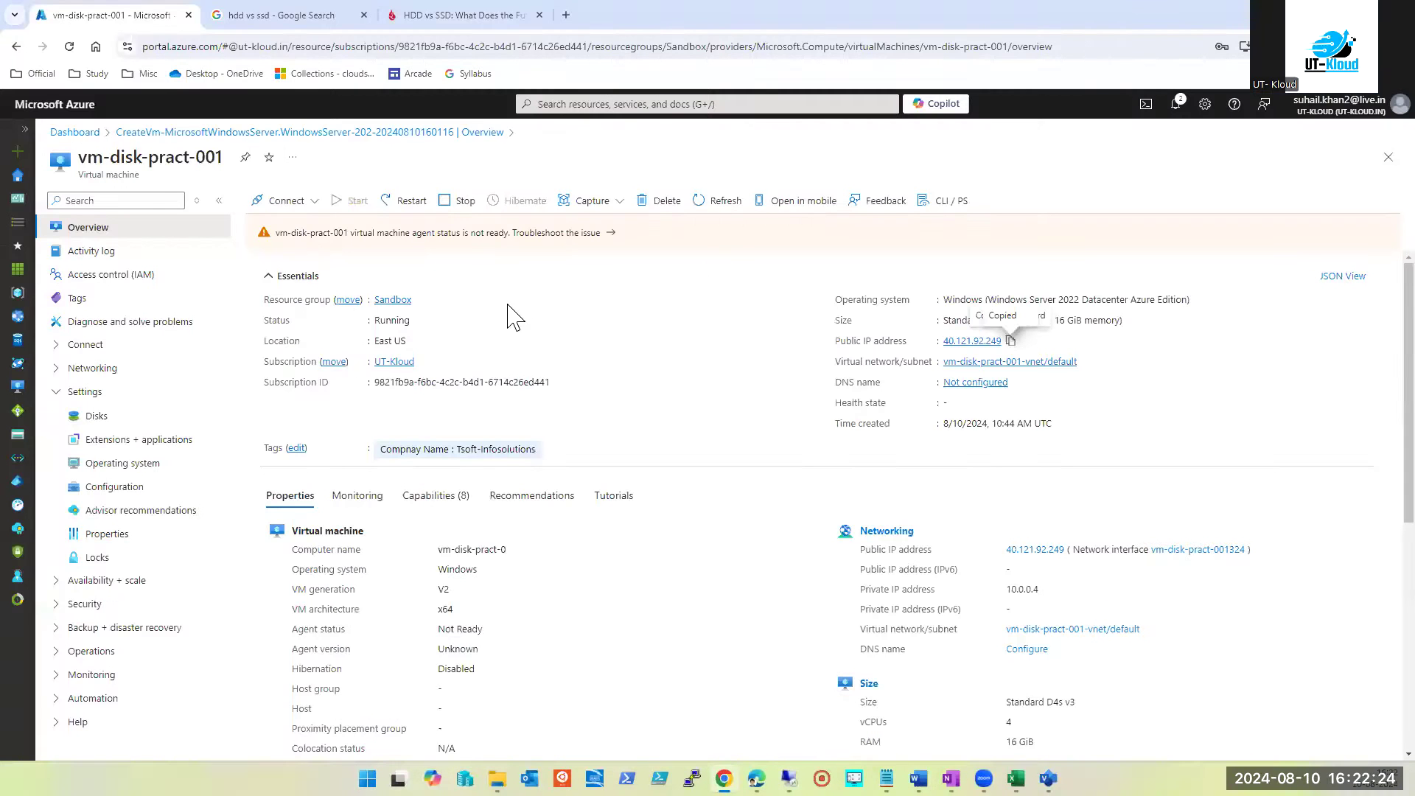
click(715, 204)
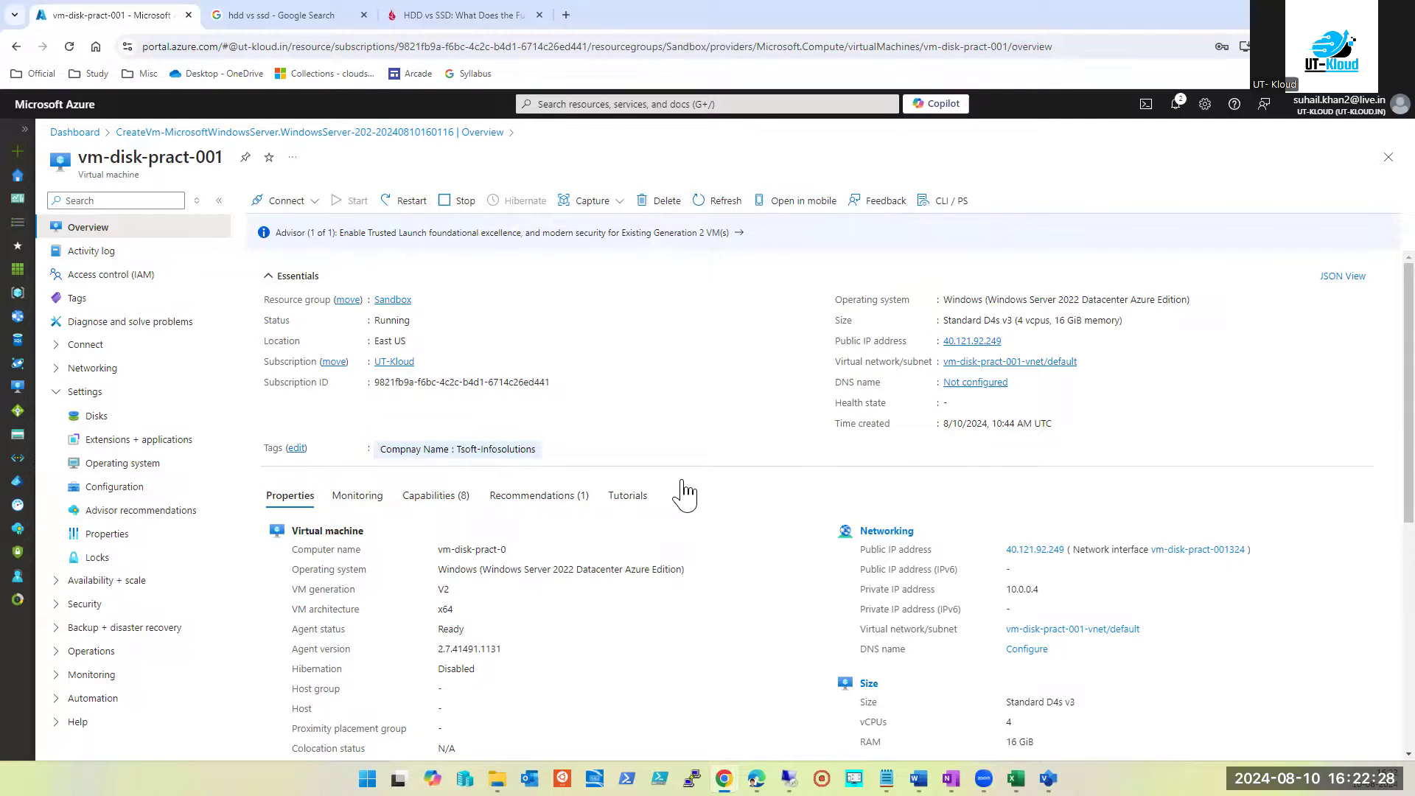
Examine the disks attached to vm-disk-pract-001 and the overview of vm-disk-pract-001_DataDisk_0
click(81, 418)
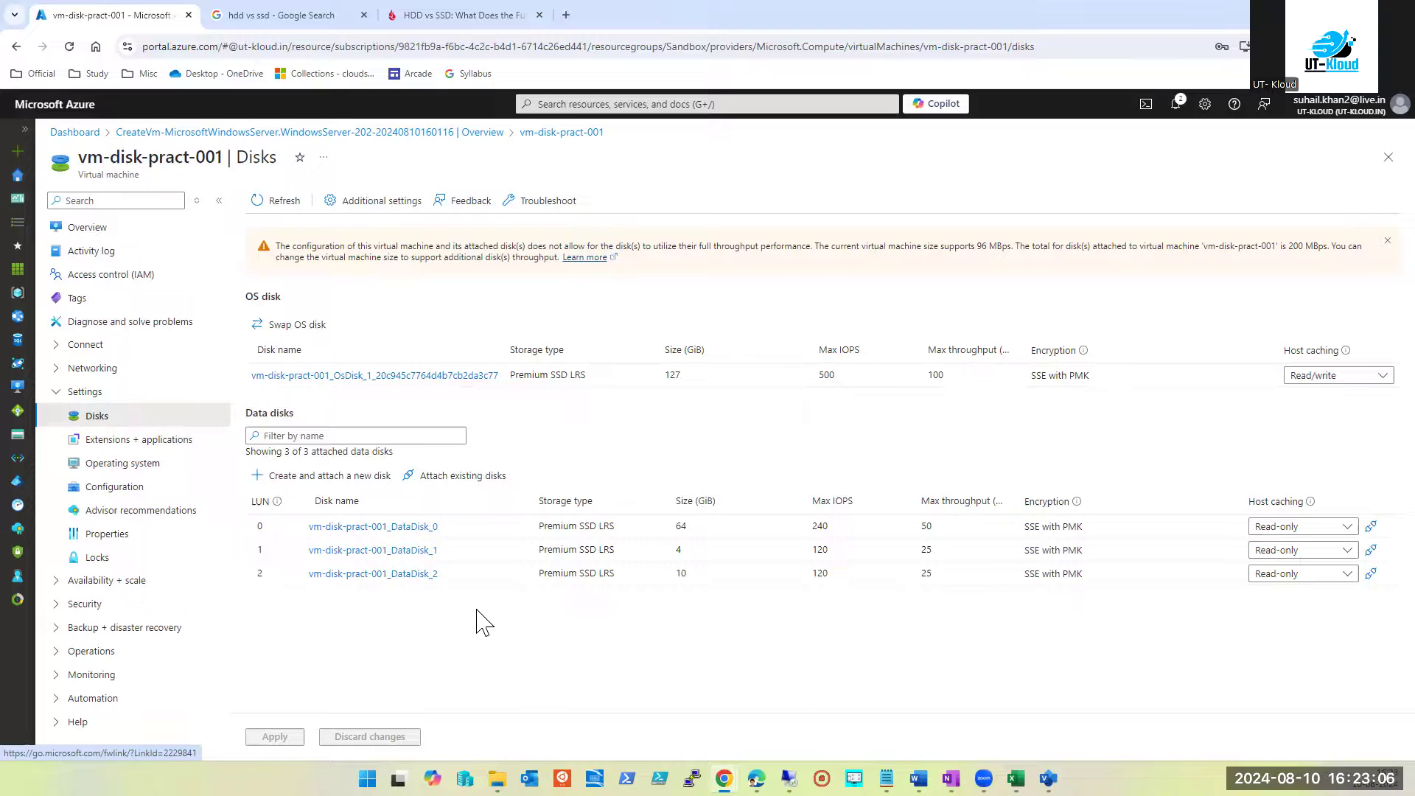
click(377, 528)
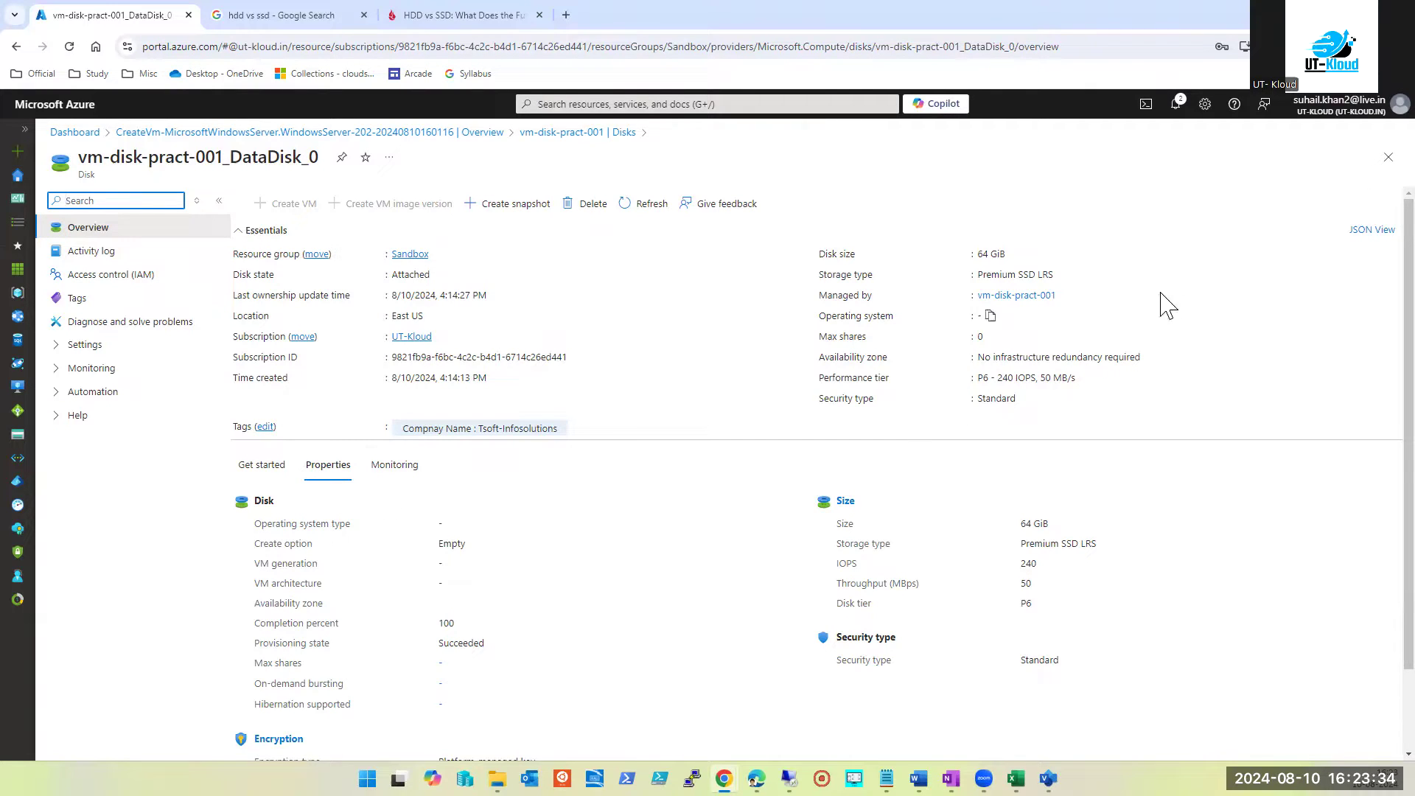
click(1385, 159)
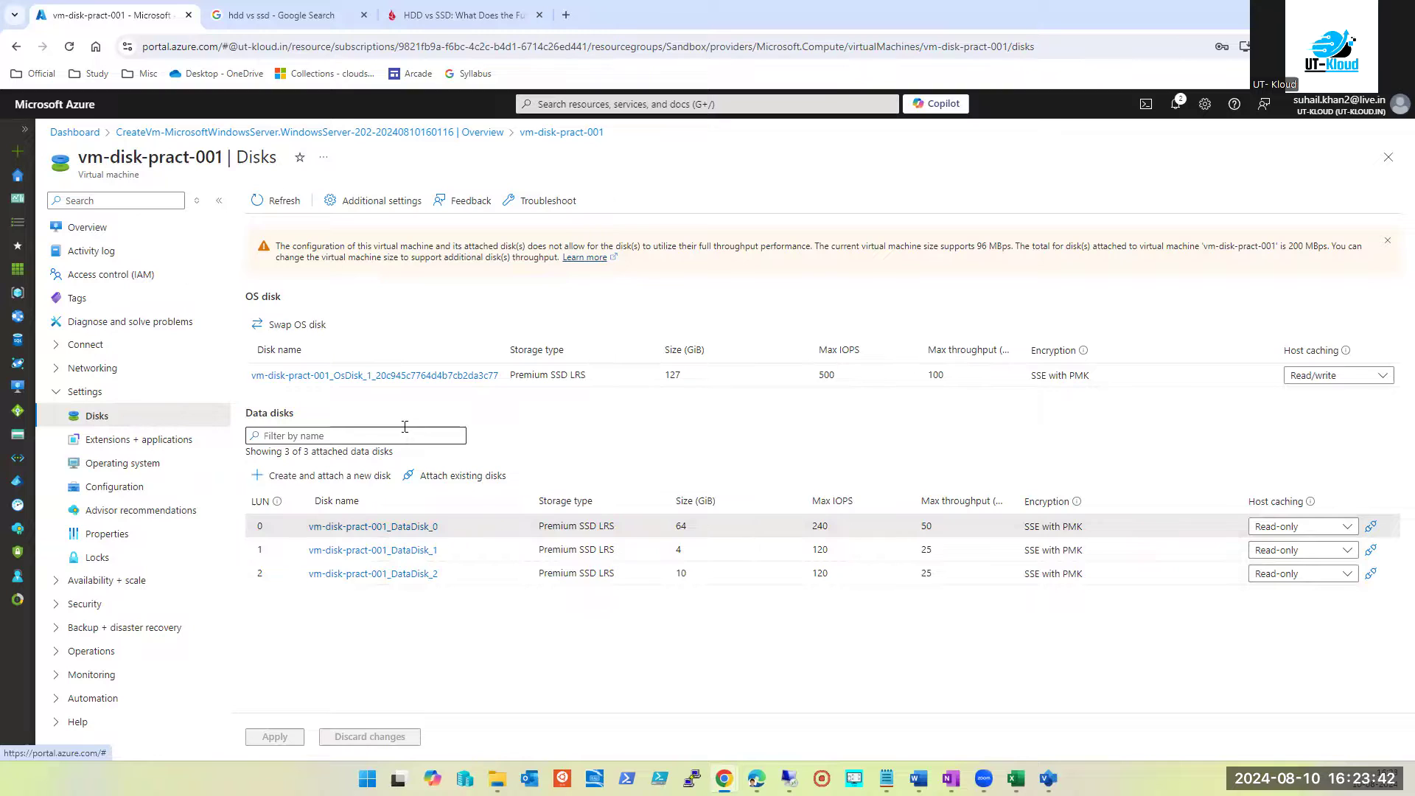
Open the size and performance settings of vm-disk-pract-001_DataDisk_0 and try reducing the disk to 32 GiB
click(408, 538)
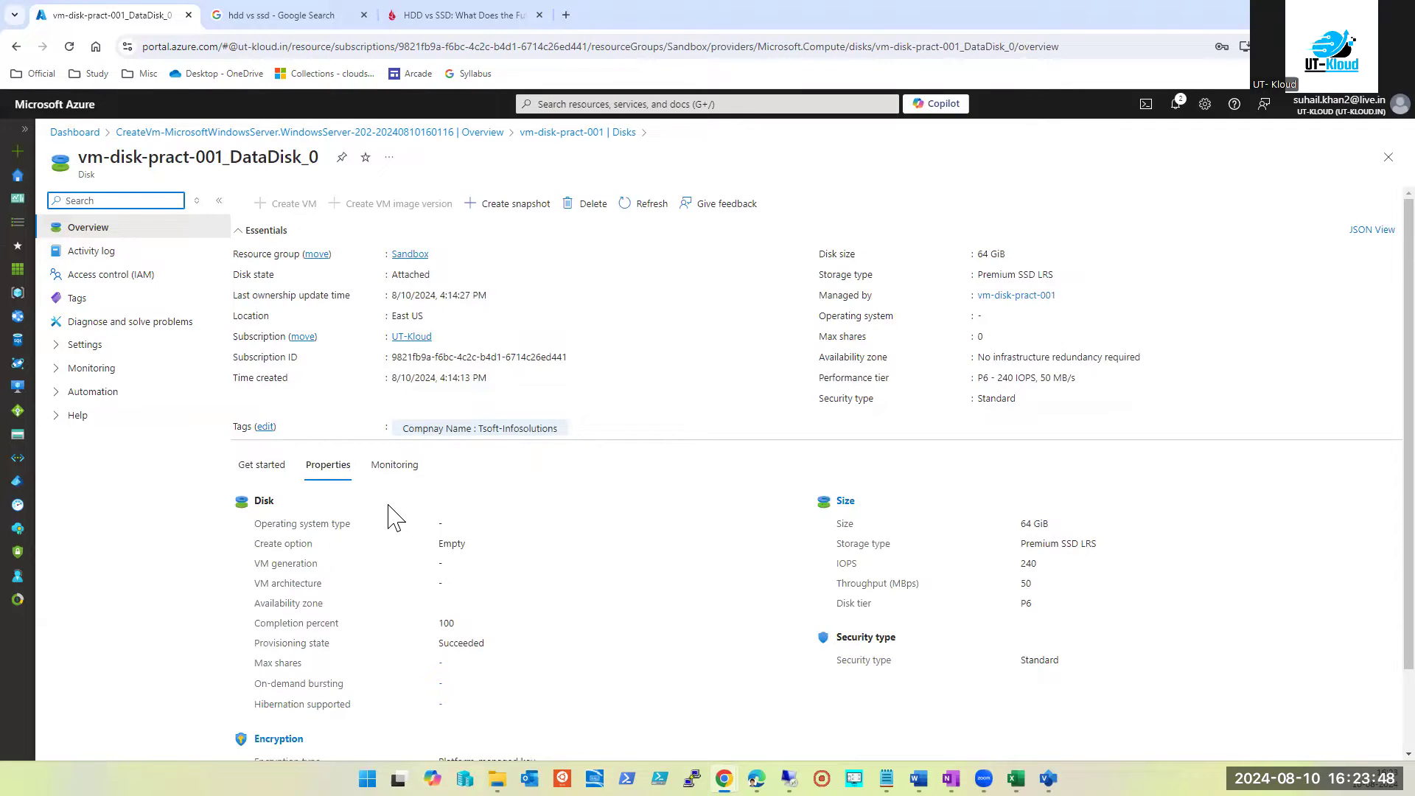
click(80, 348)
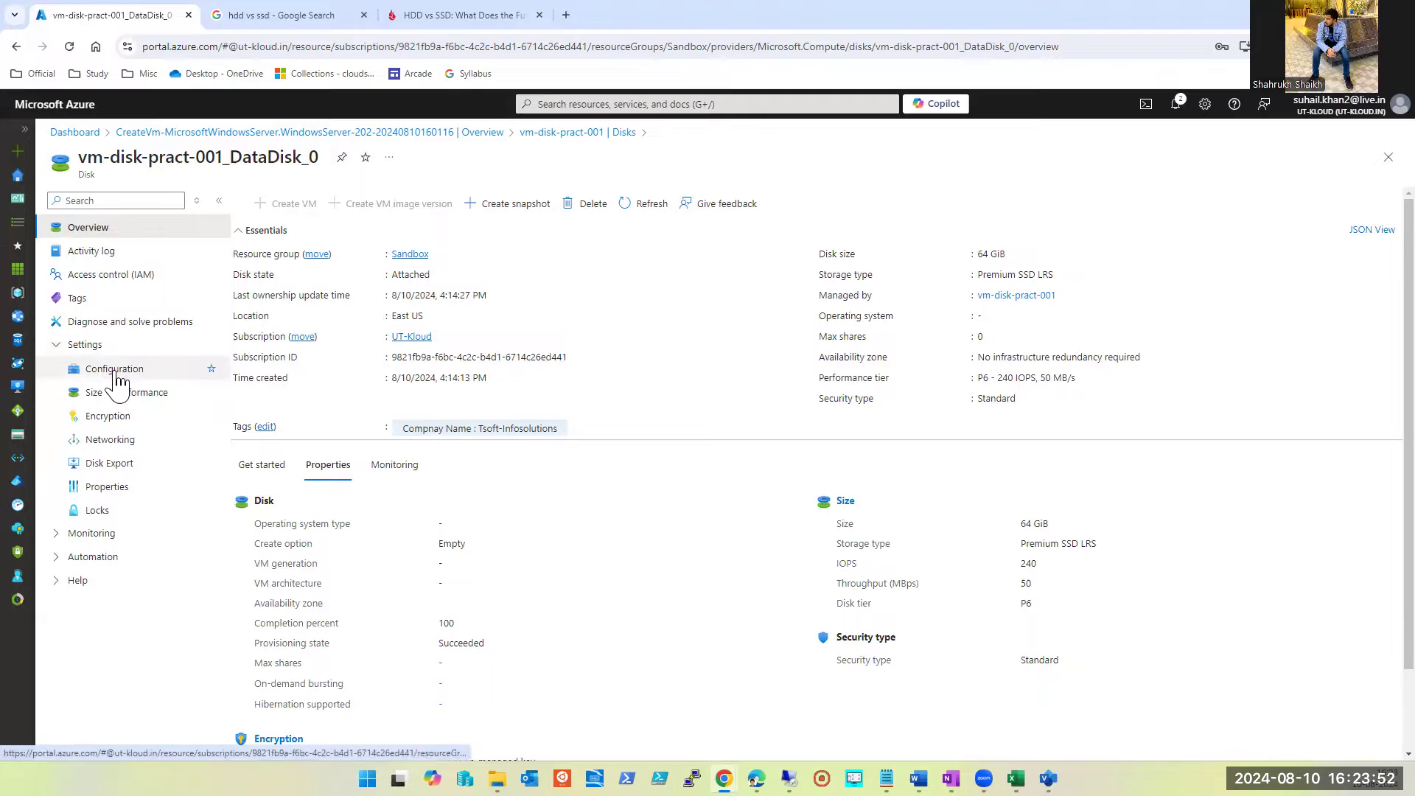
click(131, 405)
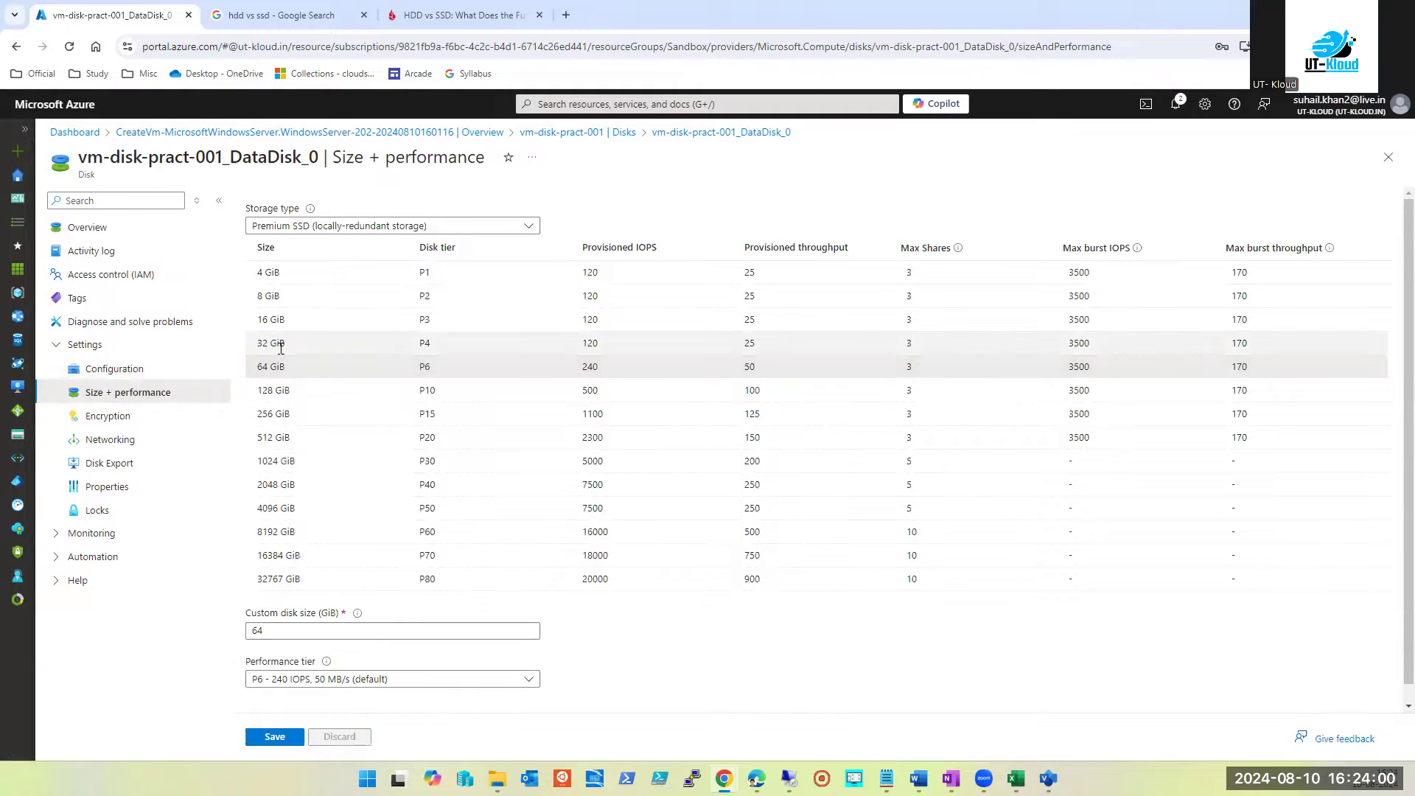
click(279, 344)
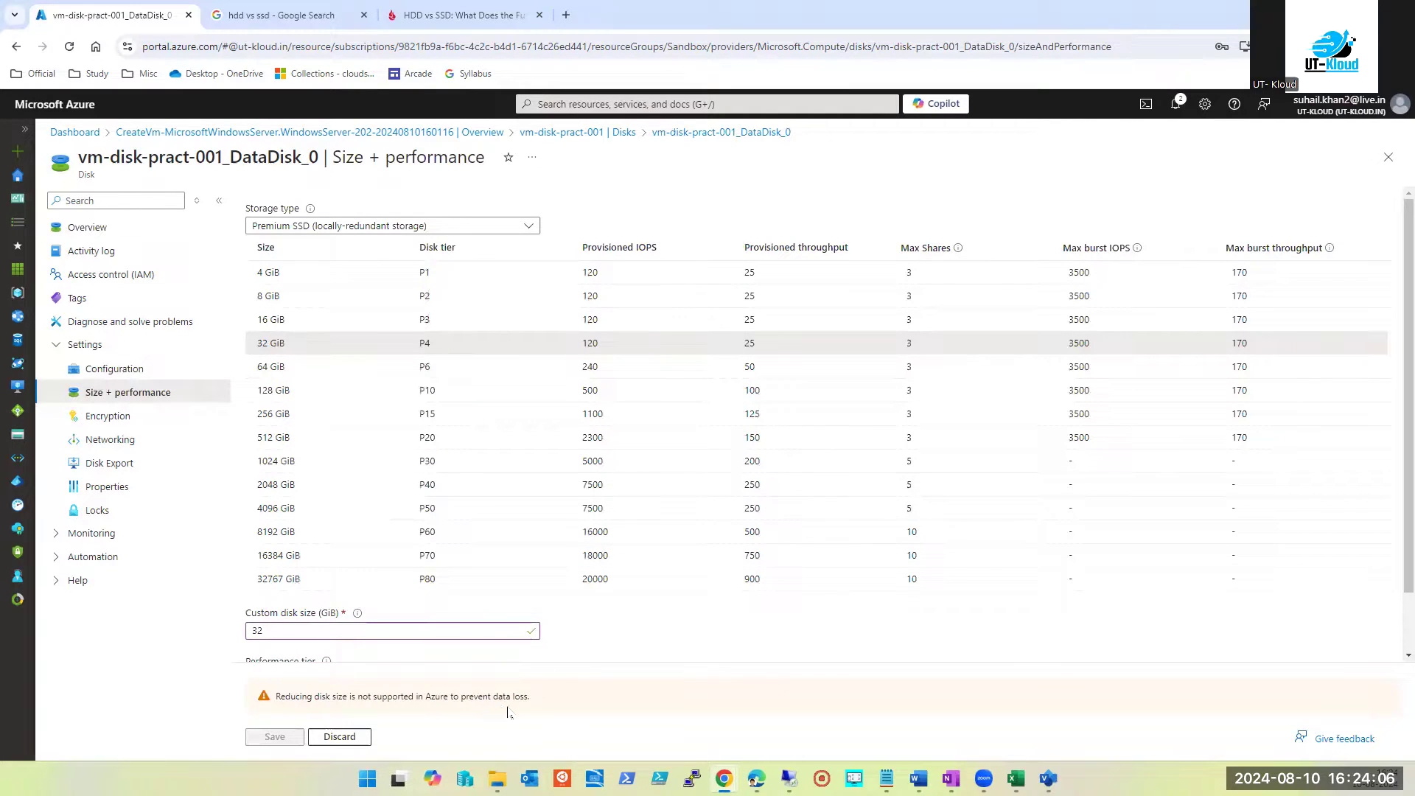
Set the size of vm-disk-pract-001_DataDisk_0 to 128 GiB, tier P10, and save the change
click(267, 389)
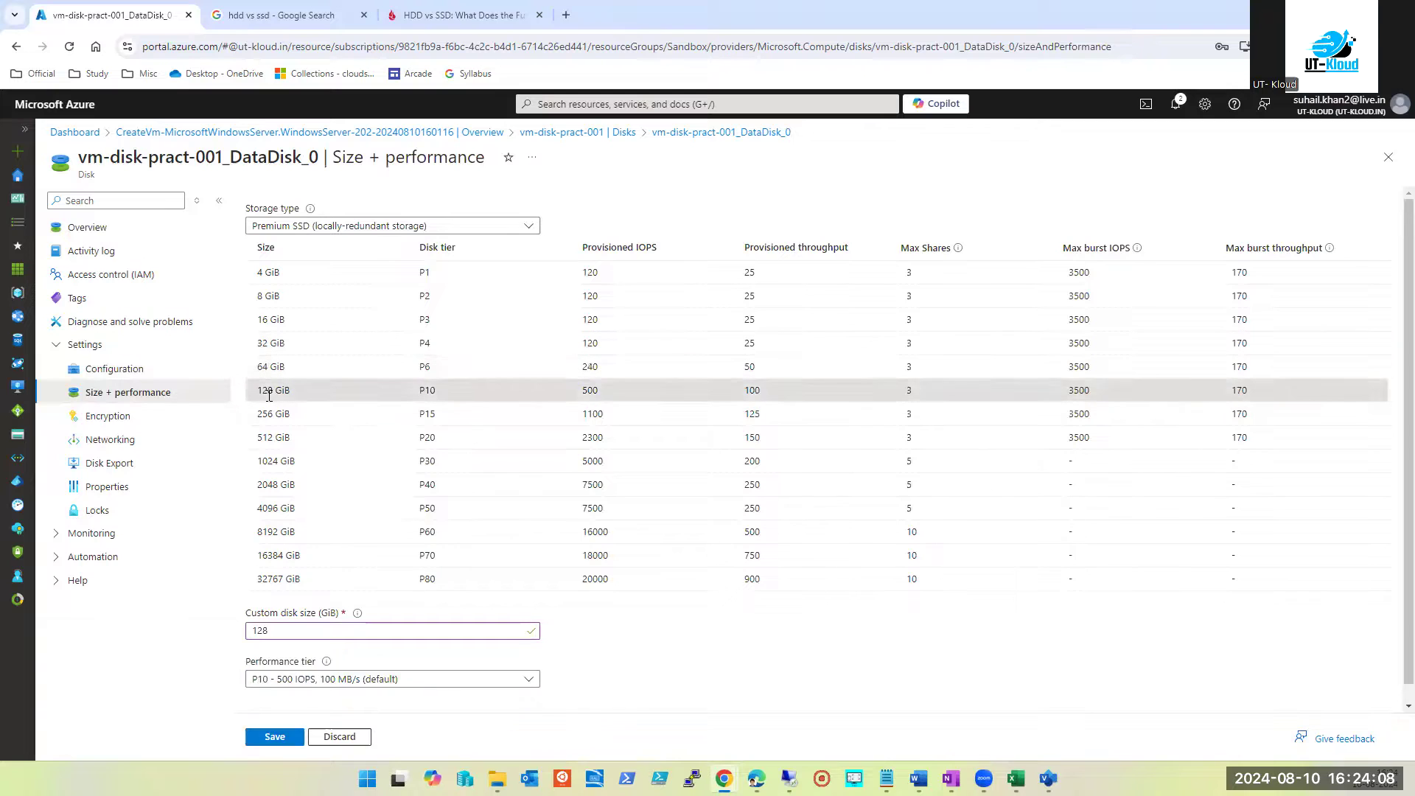
click(275, 736)
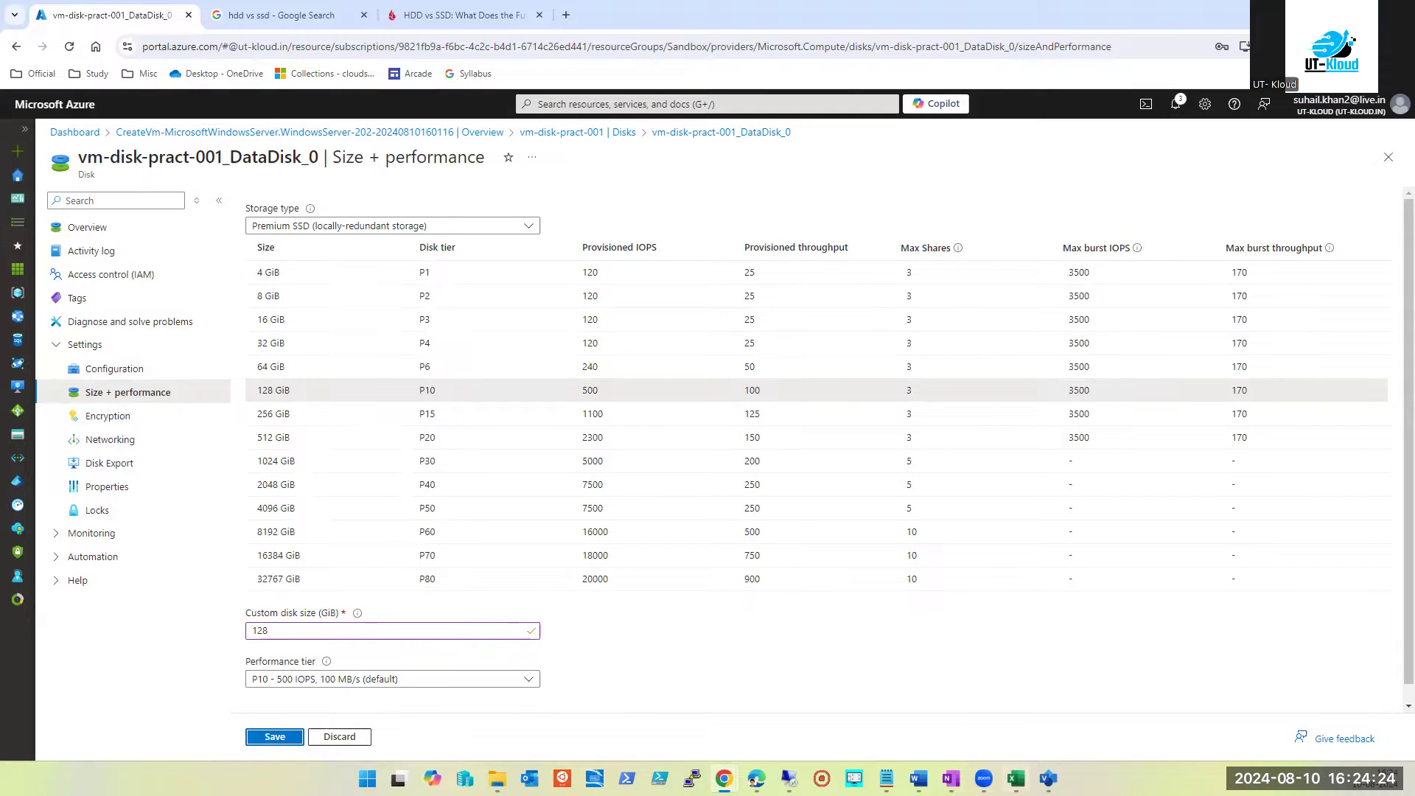
Switch to the Remote Desktop session of vm-disk-pract-001 and look through its open PowerShell, File Explorer and Server Manager windows
mouse_move(789, 778)
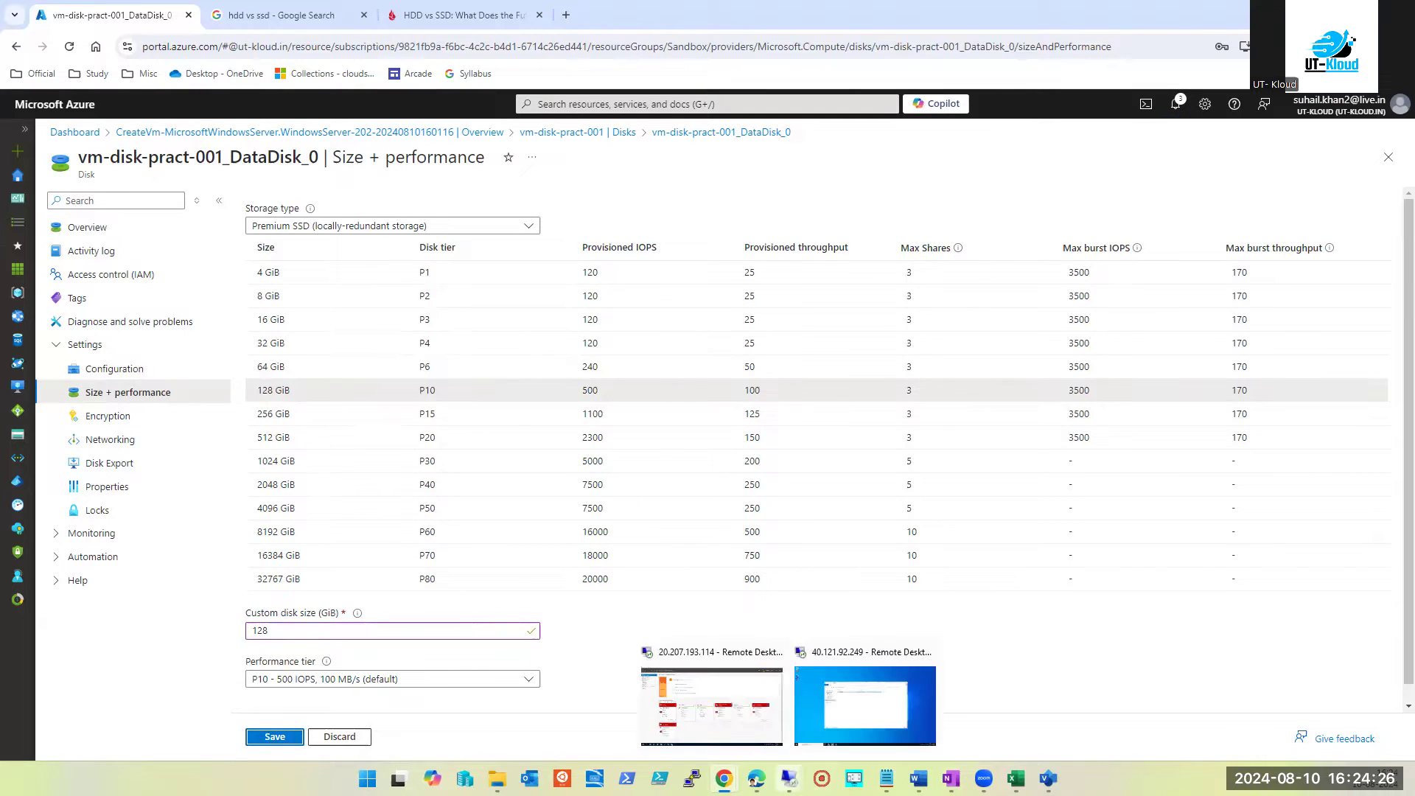
click(874, 718)
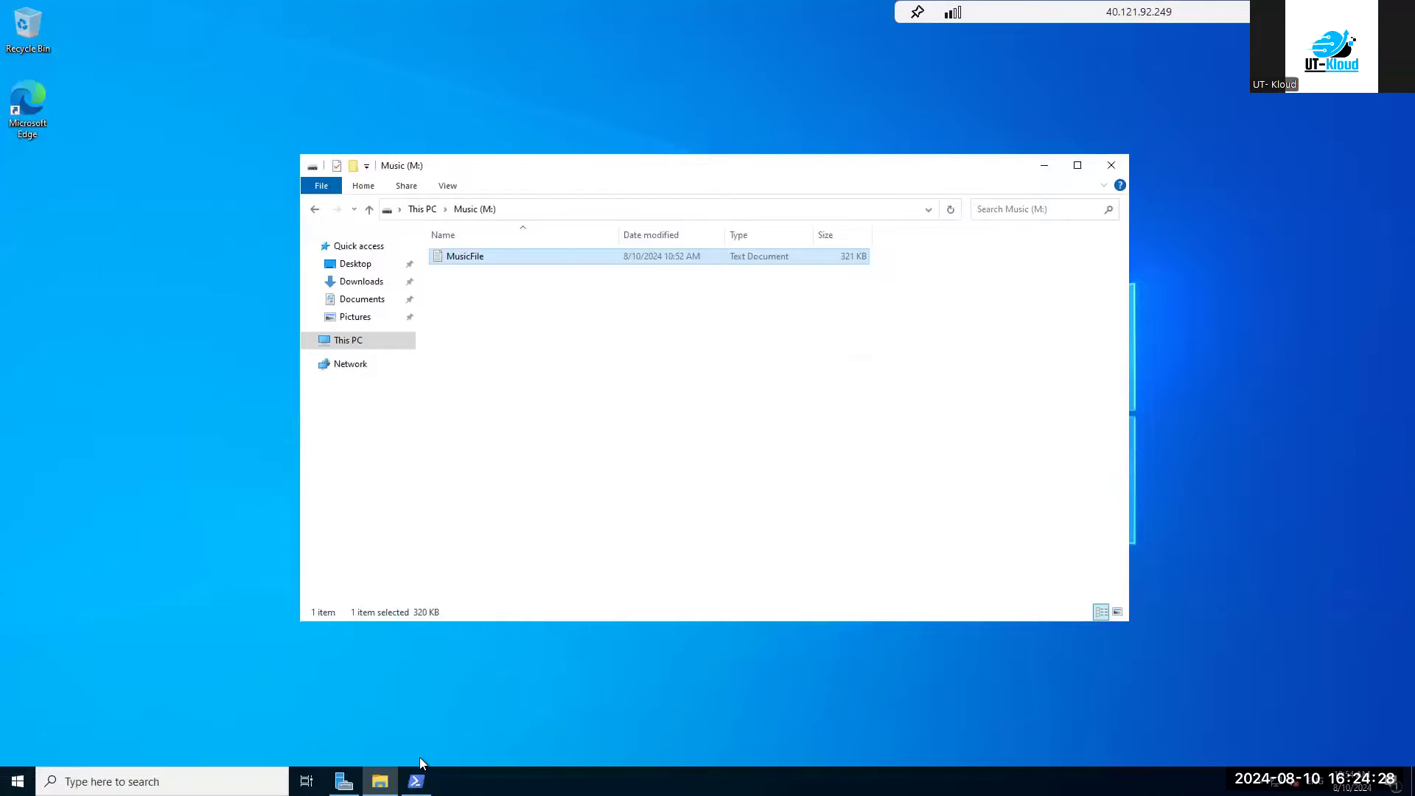
click(416, 782)
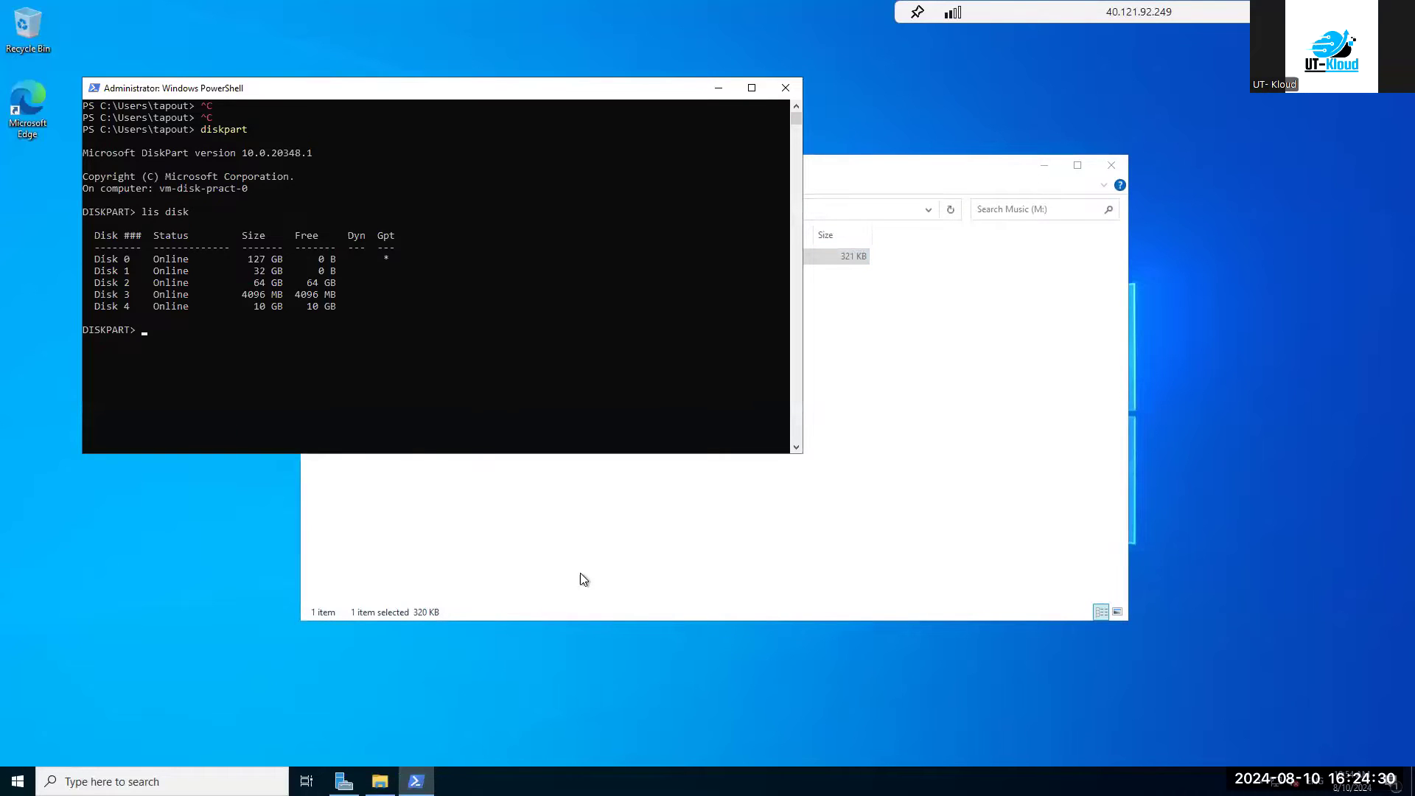
click(612, 609)
click(344, 781)
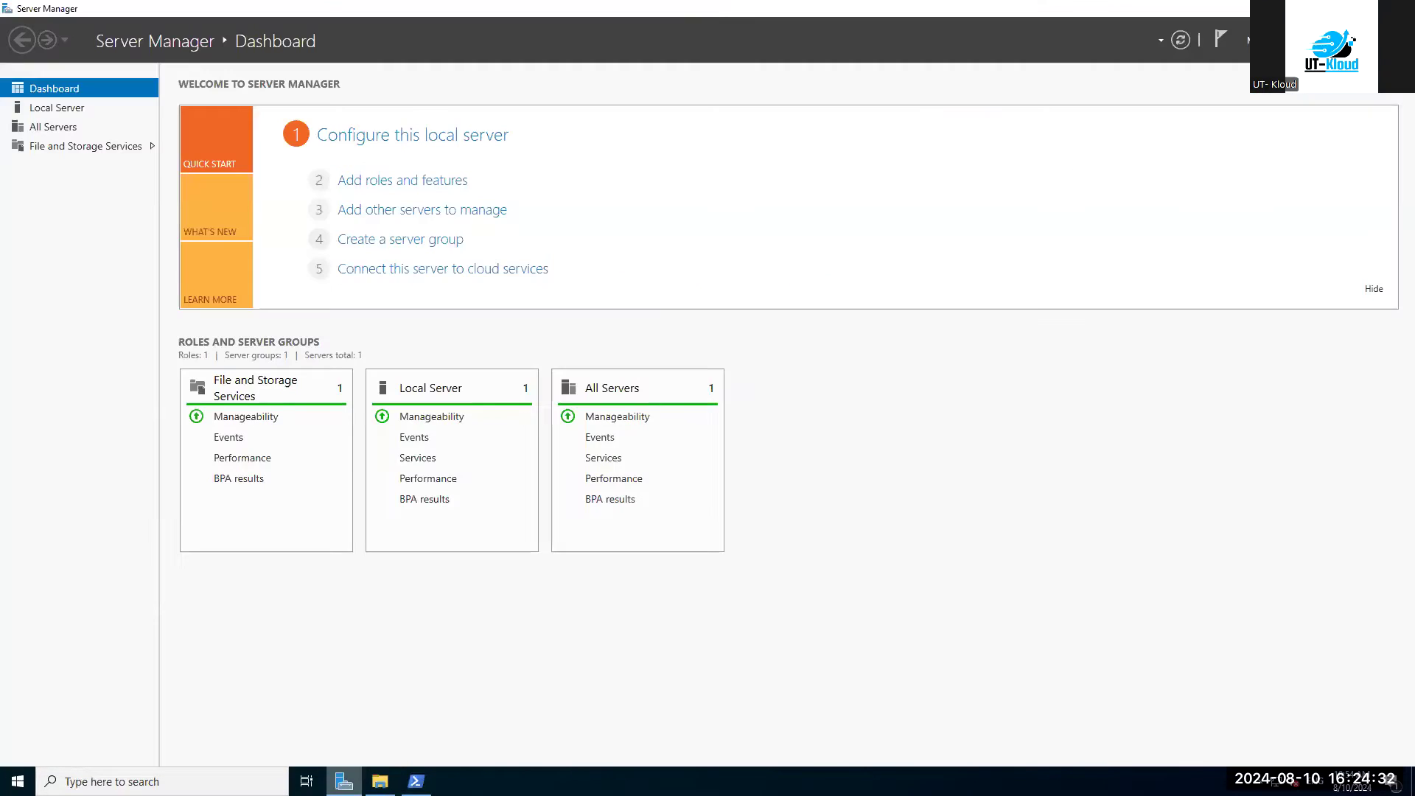
click(343, 781)
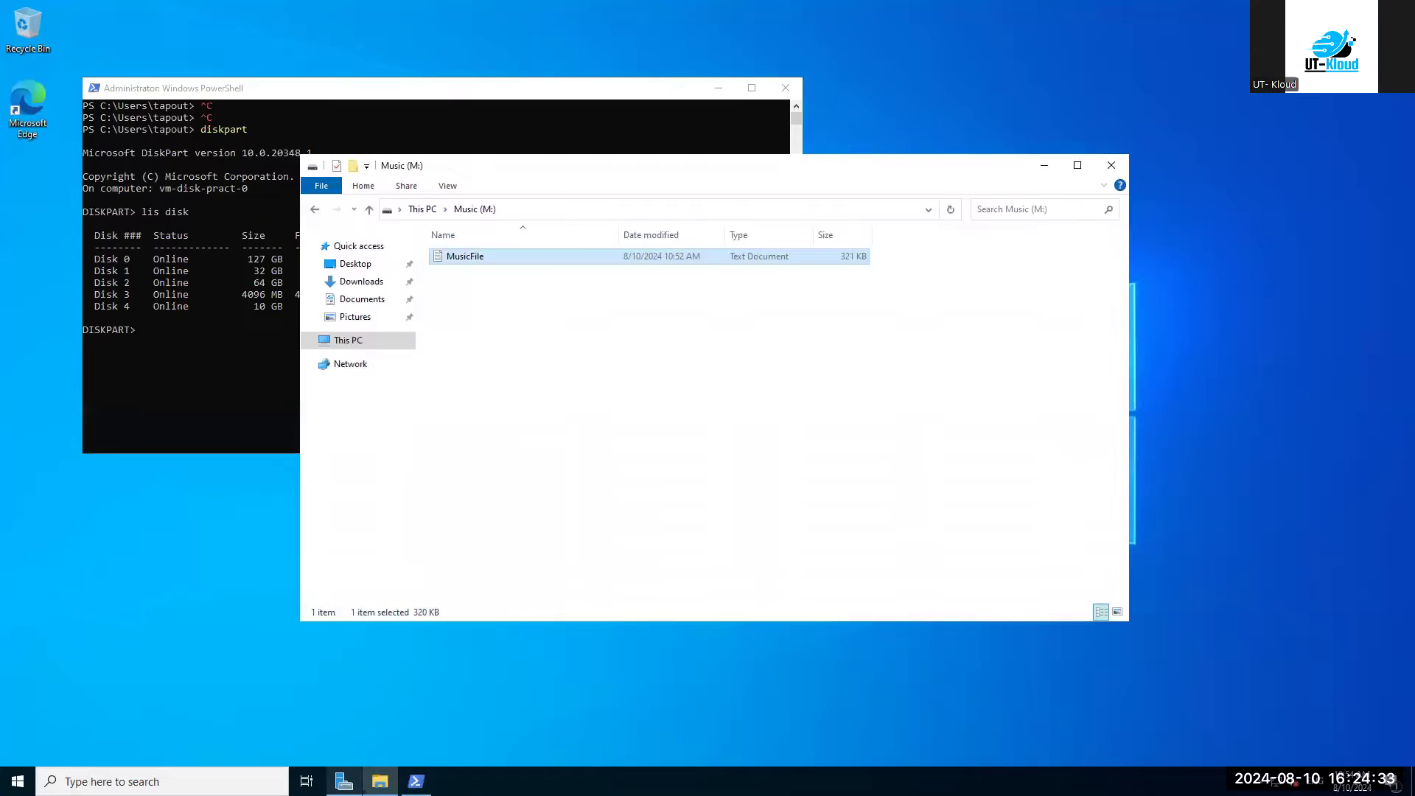
Return to the administrator PowerShell window in the remote session and exit DiskPart
click(201, 406)
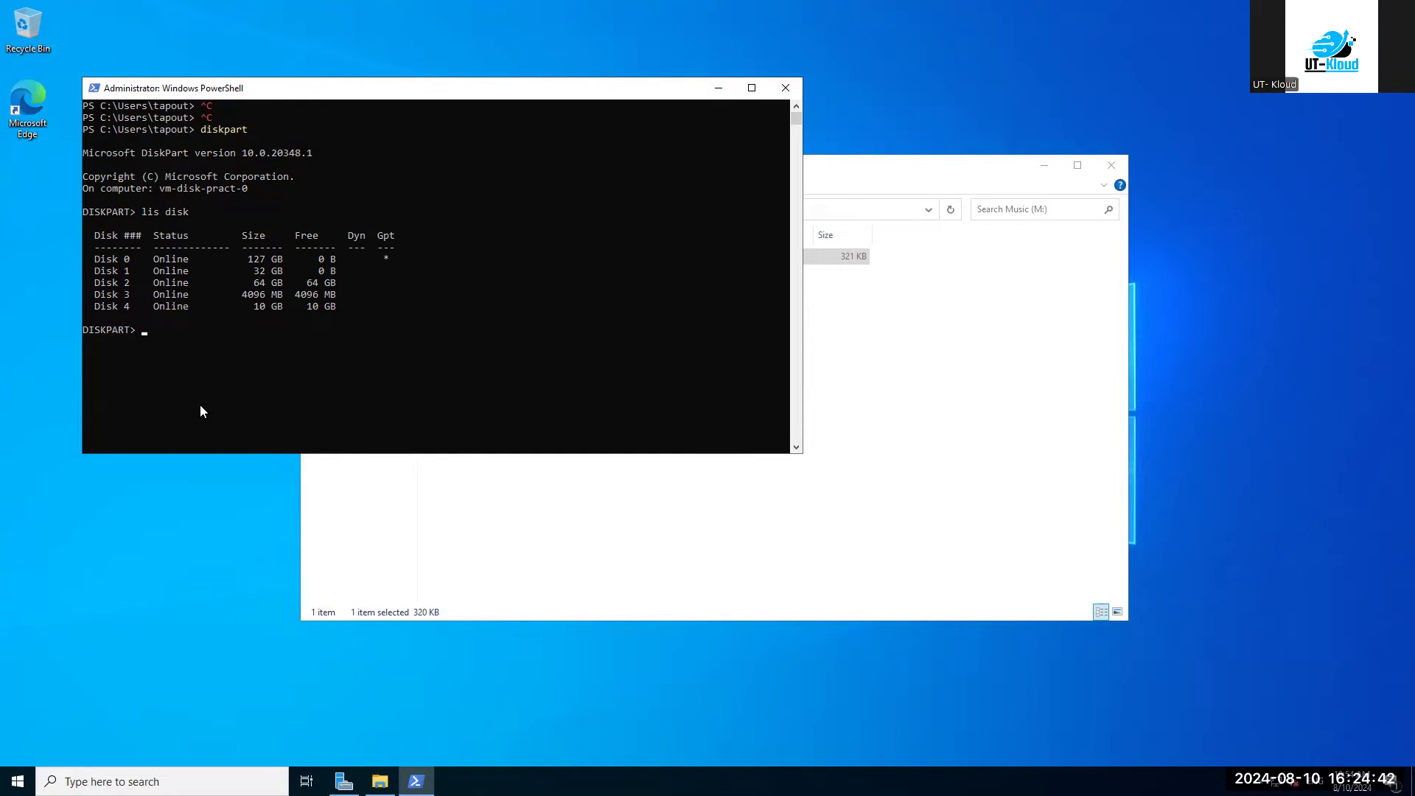
click(200, 411)
text(exit)
key(Return)
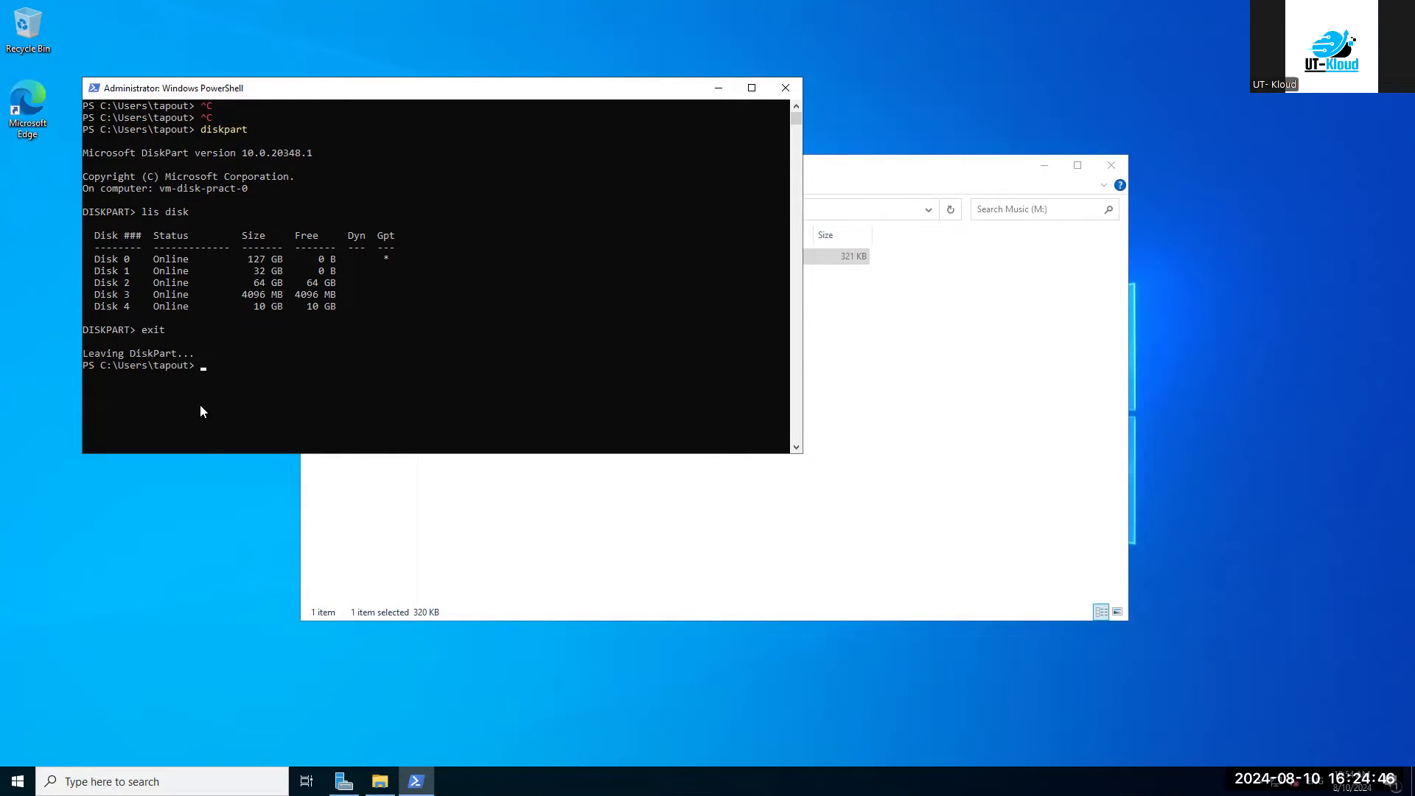